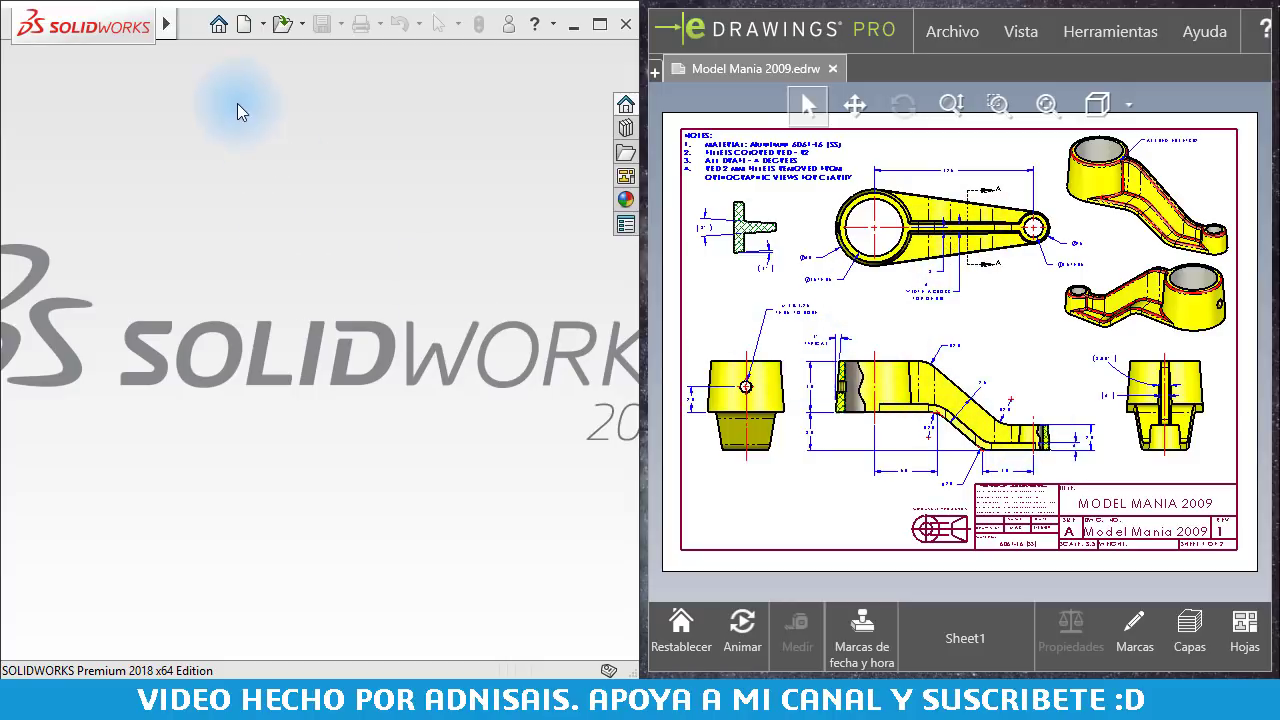
Step: Create a new Pieza part document and narrow the FeatureManager panel for more modelling space
{"action": "left_click", "coordinate": [243, 24]}
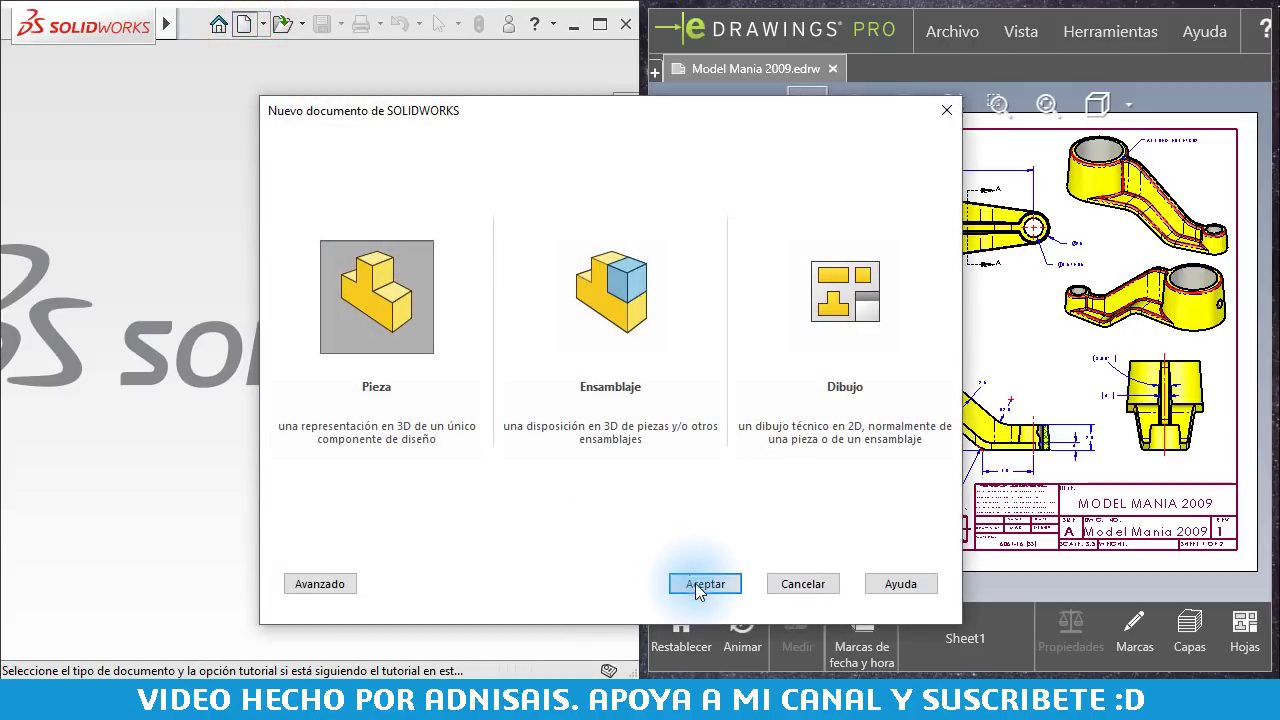
{"action": "left_click", "coordinate": [700, 584]}
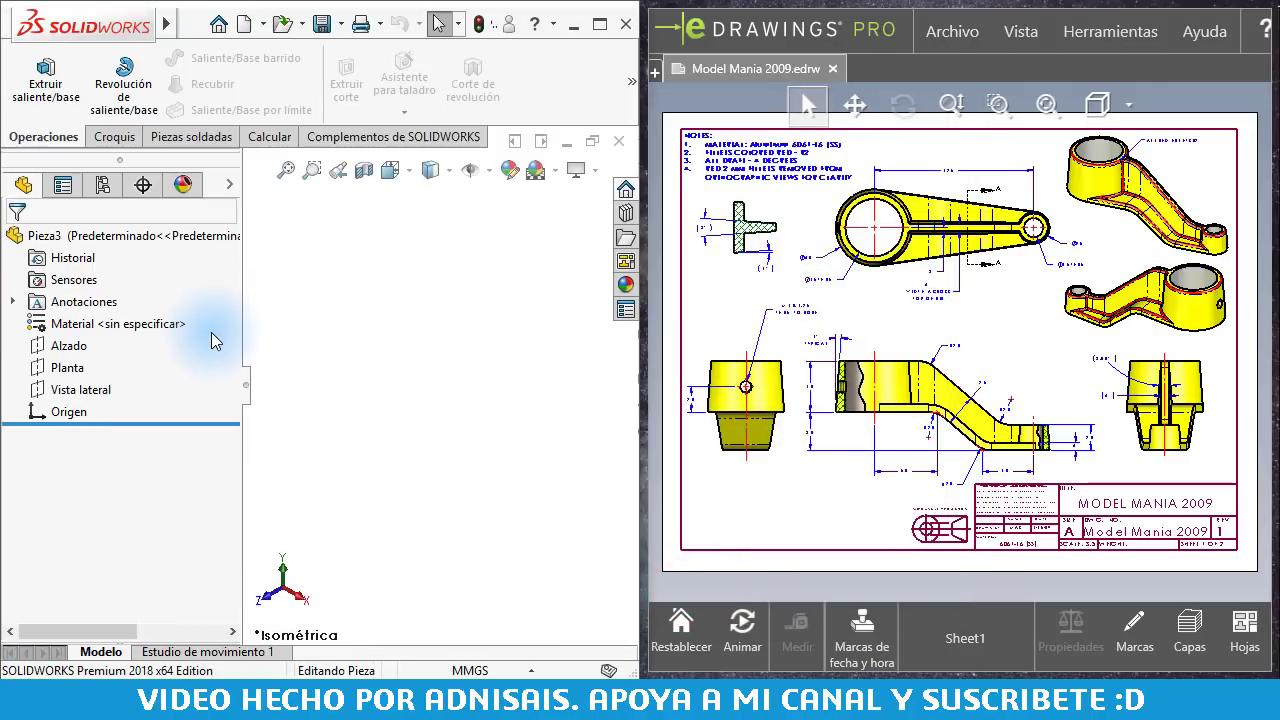
{"action": "left_click_drag", "start_coordinate": [241, 336], "coordinate": [201, 336]}
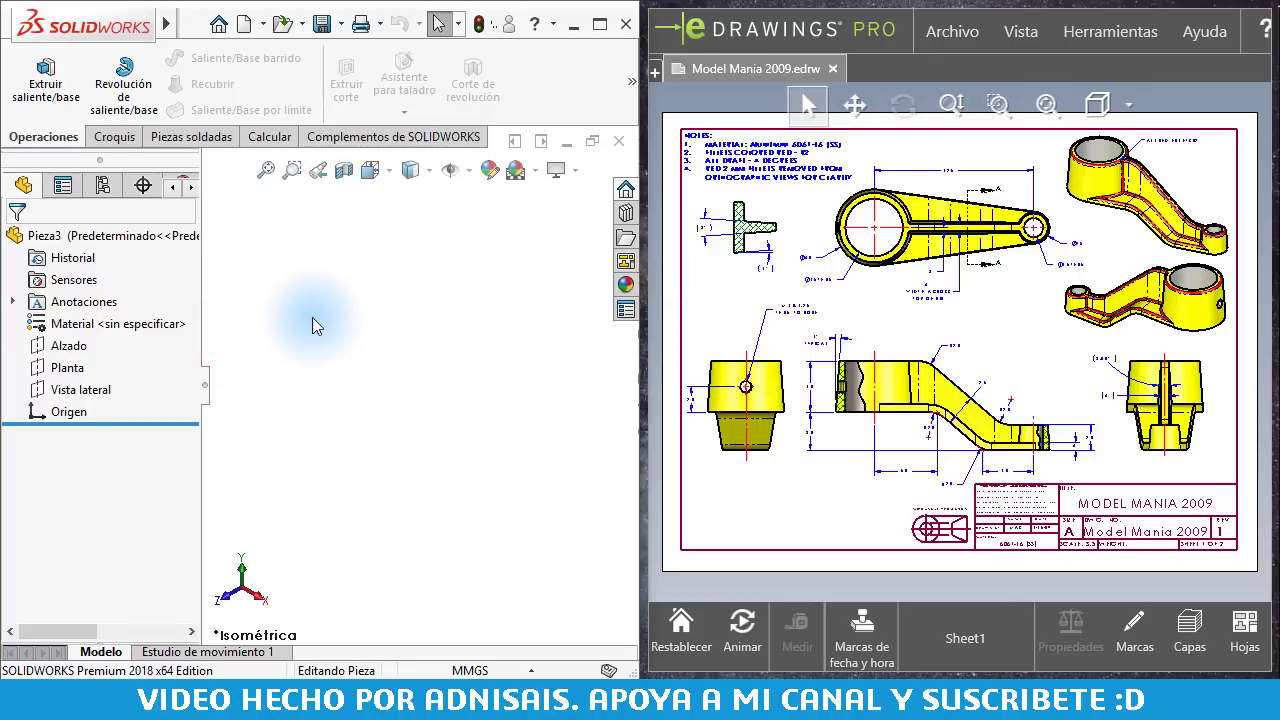
Step: Start a new sketch on the Planta (top) plane
{"action": "left_click", "coordinate": [58, 372]}
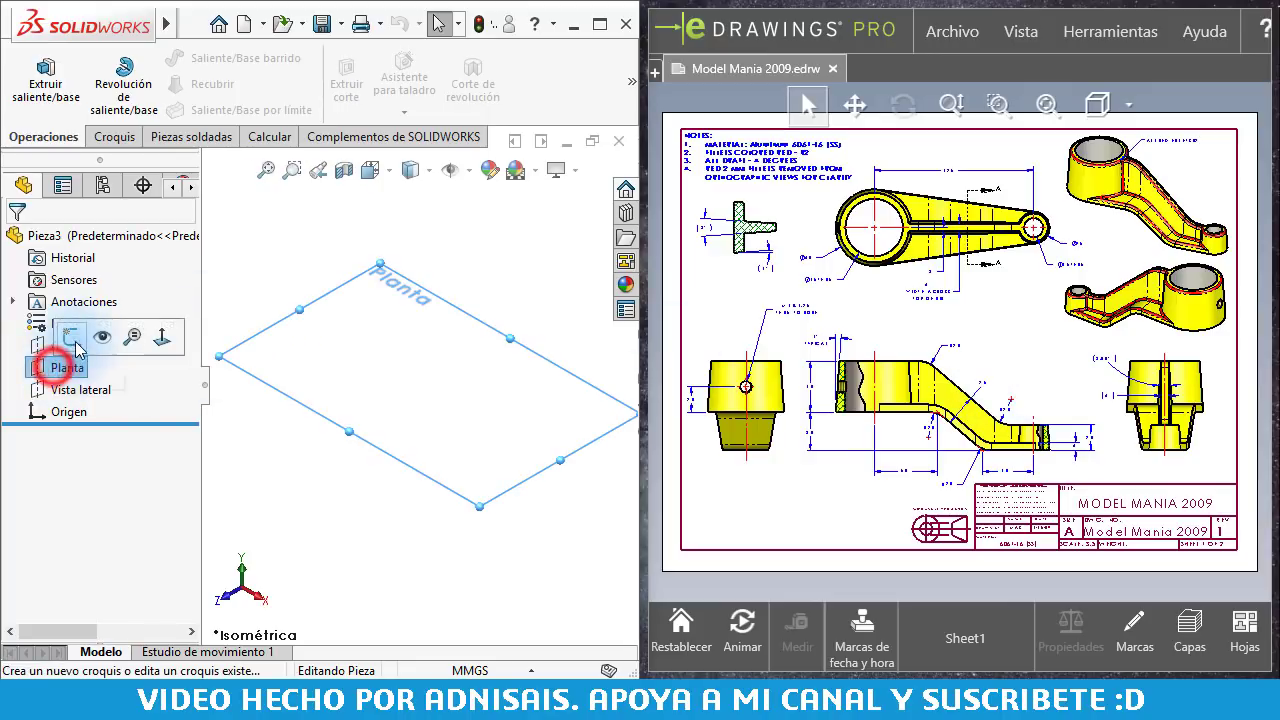
{"action": "left_click", "coordinate": [72, 340]}
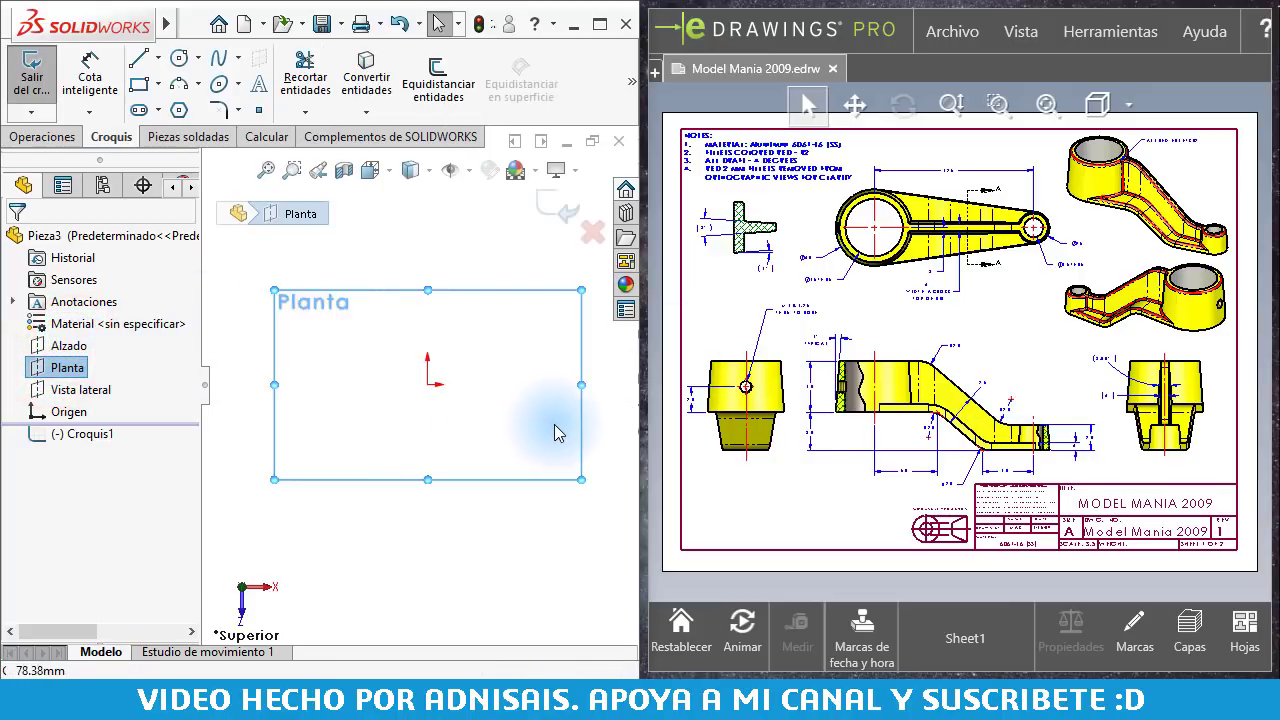
{"action": "scroll", "coordinate": [581, 414], "scroll_direction": "down", "scroll_amount": 2}
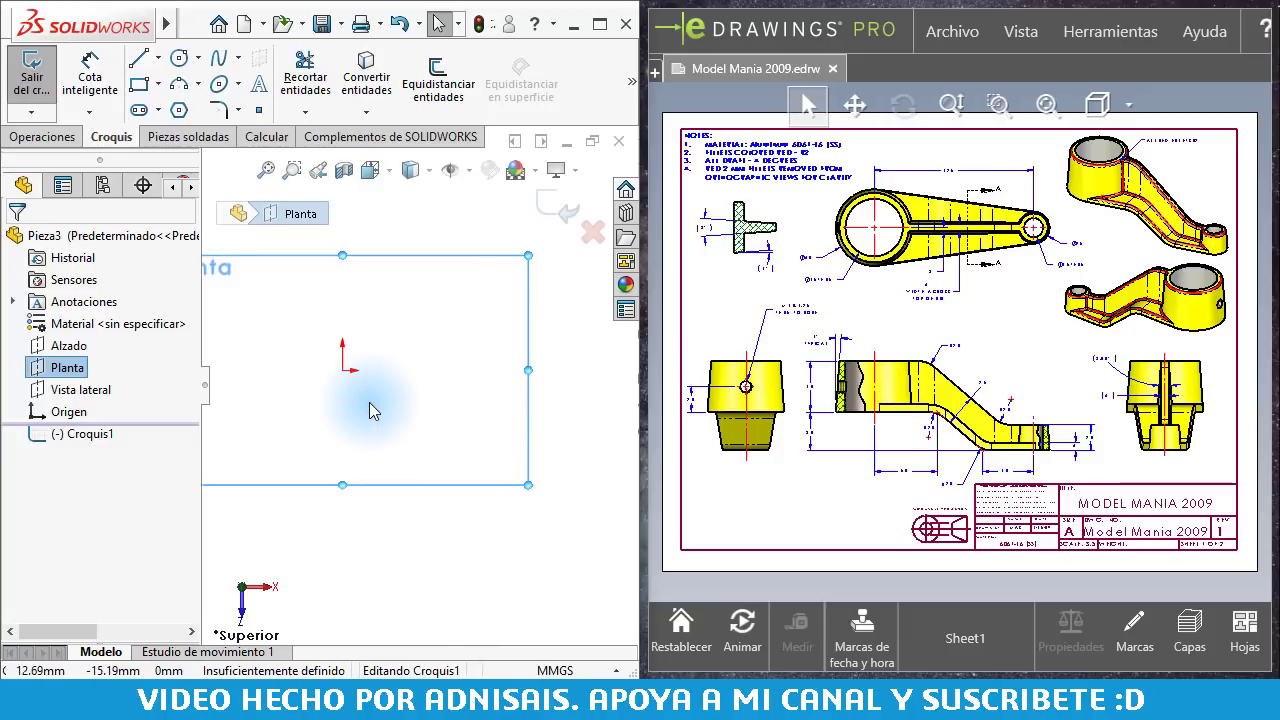
Step: Draw two concentric circles at the origin and a smaller concentric pair to the right
{"action": "right_click_drag", "start_coordinate": [369, 402], "coordinate": [461, 405]}
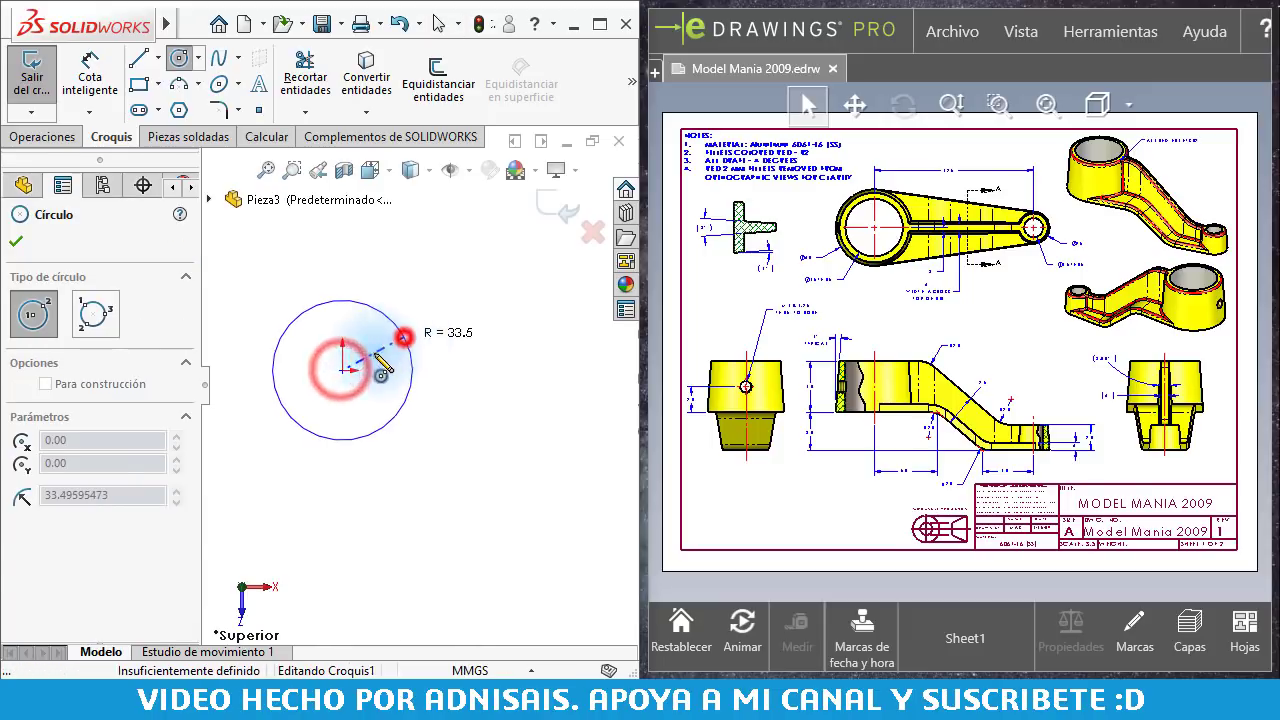
{"action": "left_click_drag", "start_coordinate": [342, 370], "coordinate": [400, 330]}
{"action": "left_click", "coordinate": [342, 370]}
{"action": "left_click", "coordinate": [390, 373]}
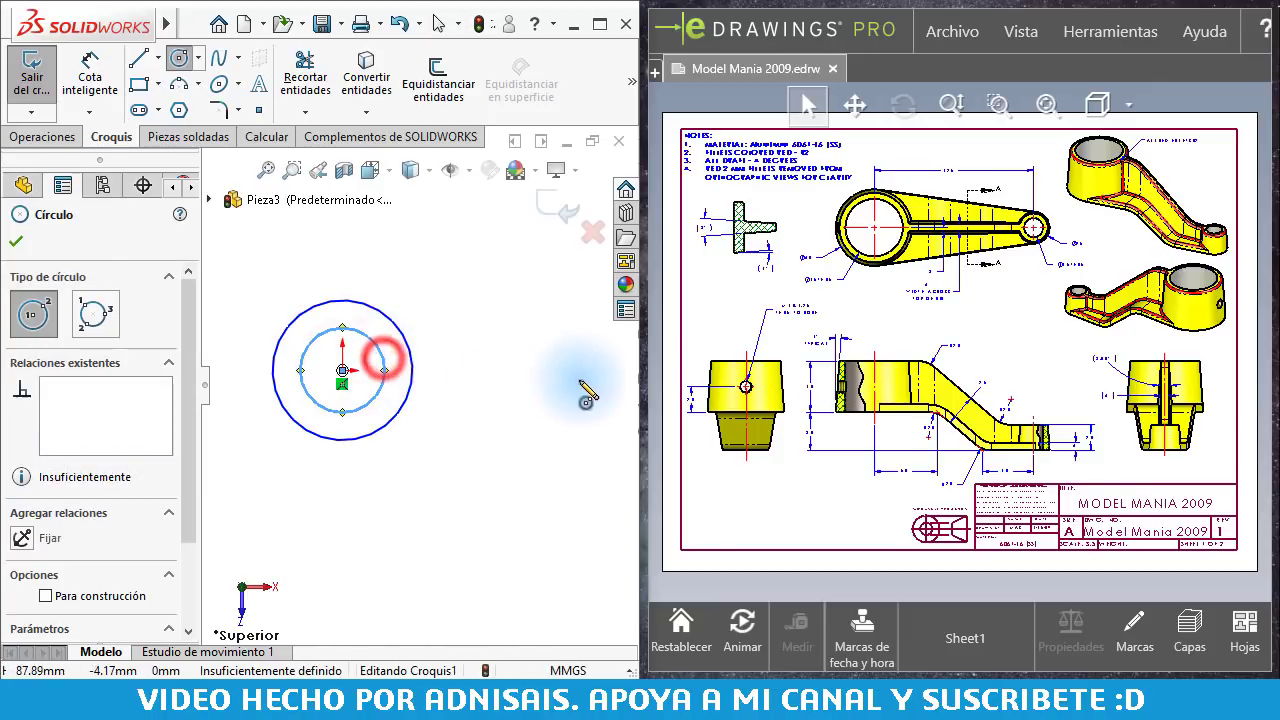
{"action": "left_click", "coordinate": [538, 375]}
{"action": "left_click", "coordinate": [578, 375]}
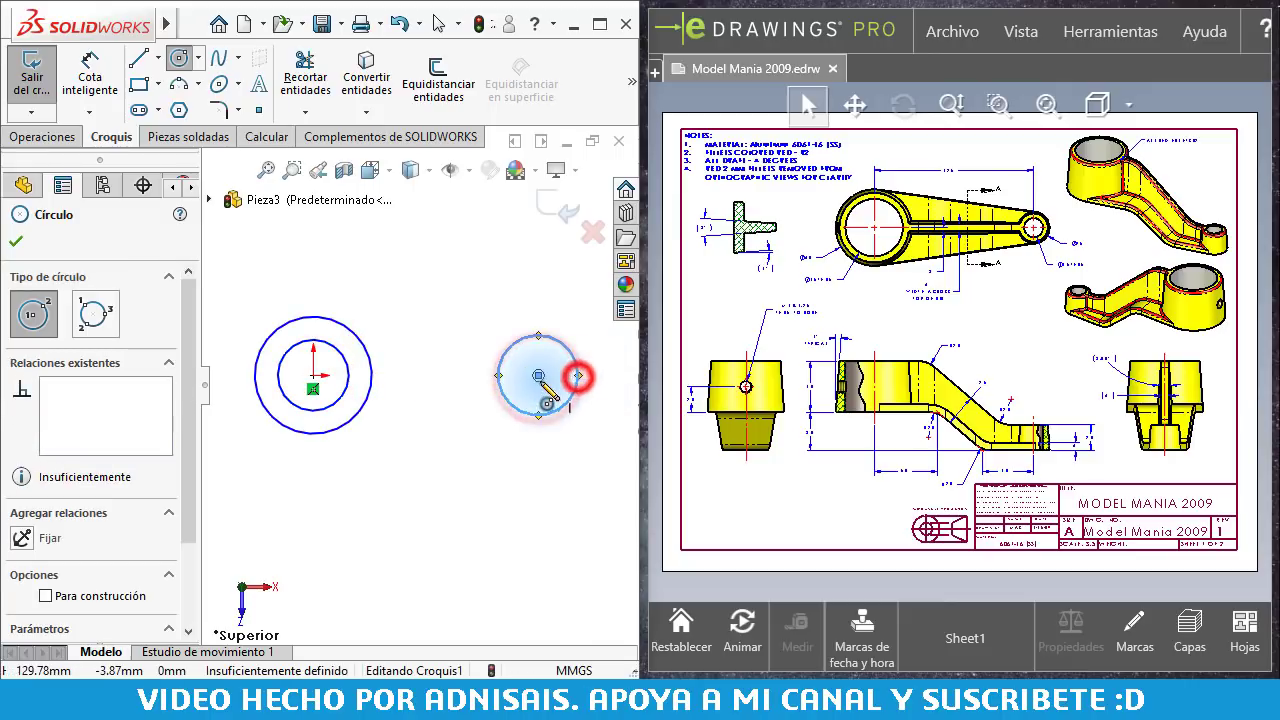
{"action": "left_click", "coordinate": [540, 373]}
{"action": "key", "text": "Escape"}
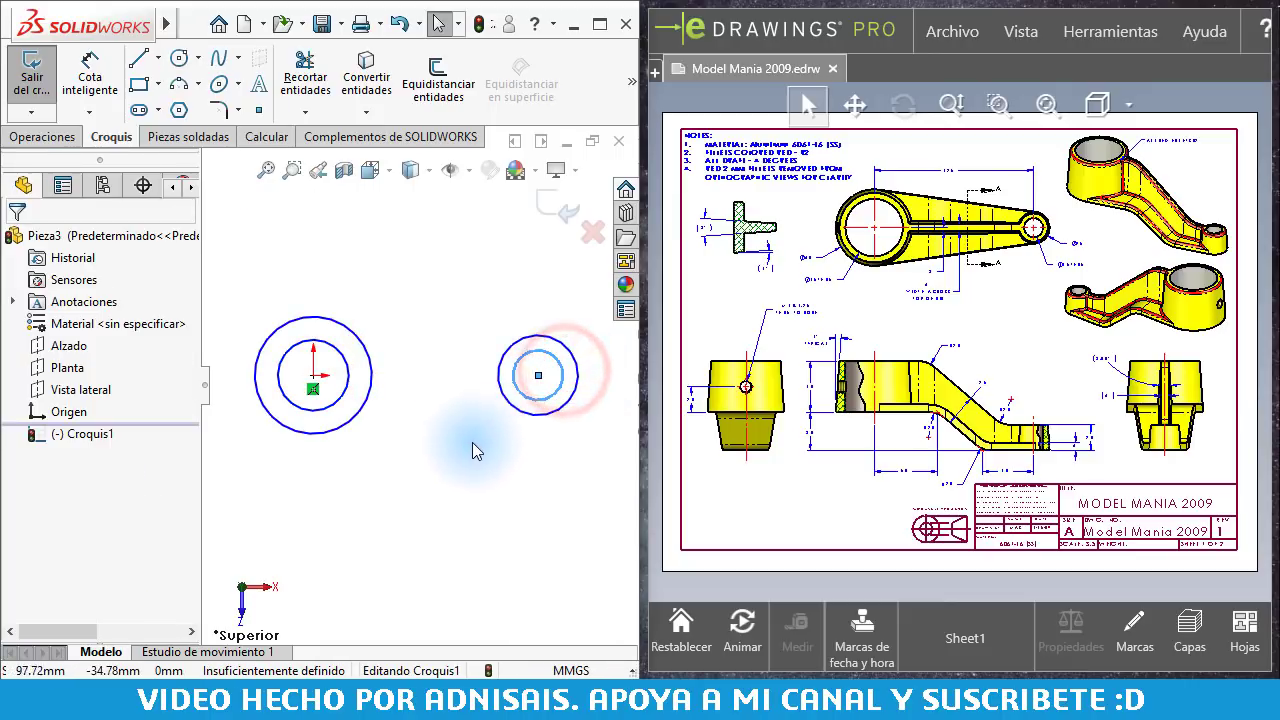
{"action": "left_click", "coordinate": [473, 453]}
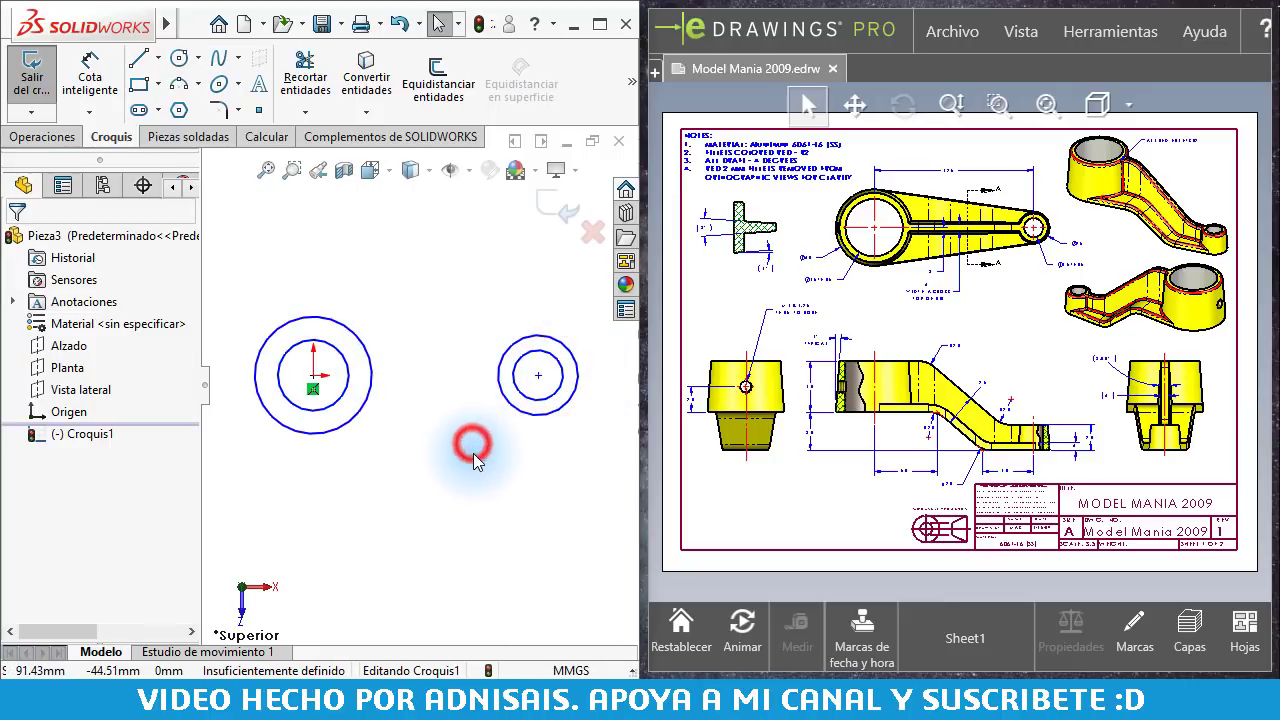
Step: Fully define the sketch automatically, giving Ø67, Ø41, Ø46, Ø29 and a 129 centre distance
{"action": "right_click", "coordinate": [452, 291]}
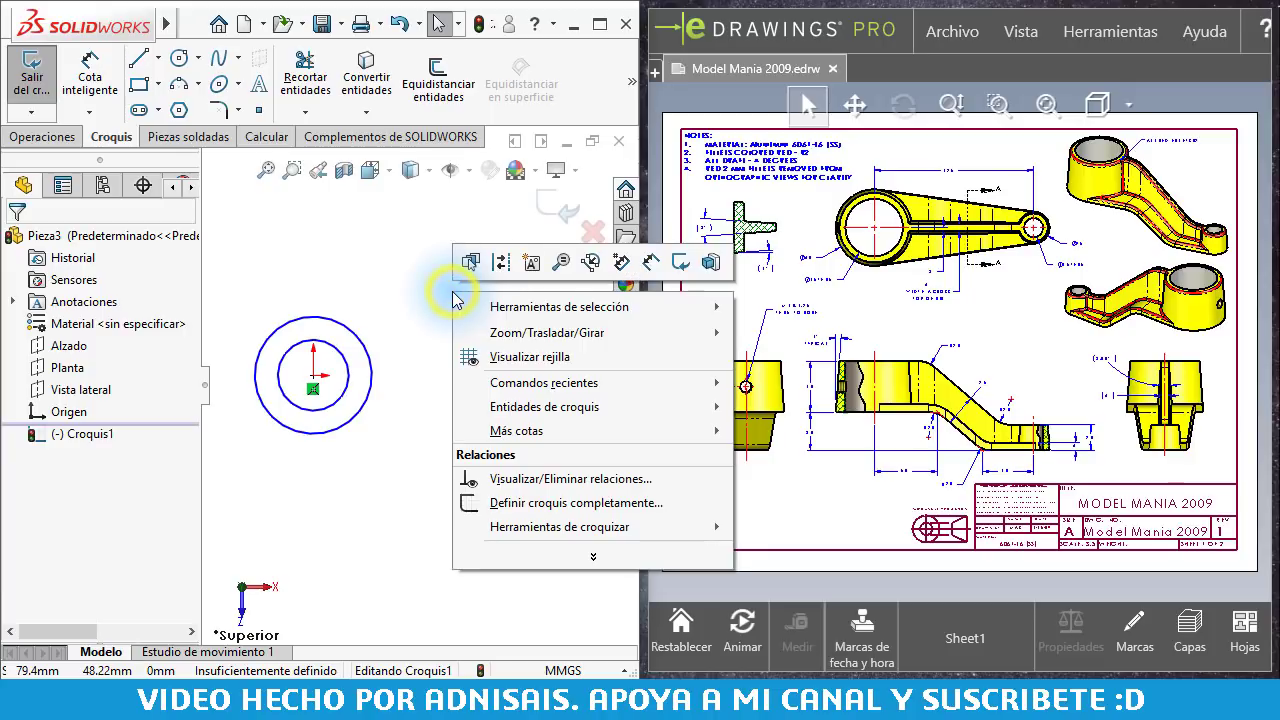
{"action": "left_click", "coordinate": [549, 500]}
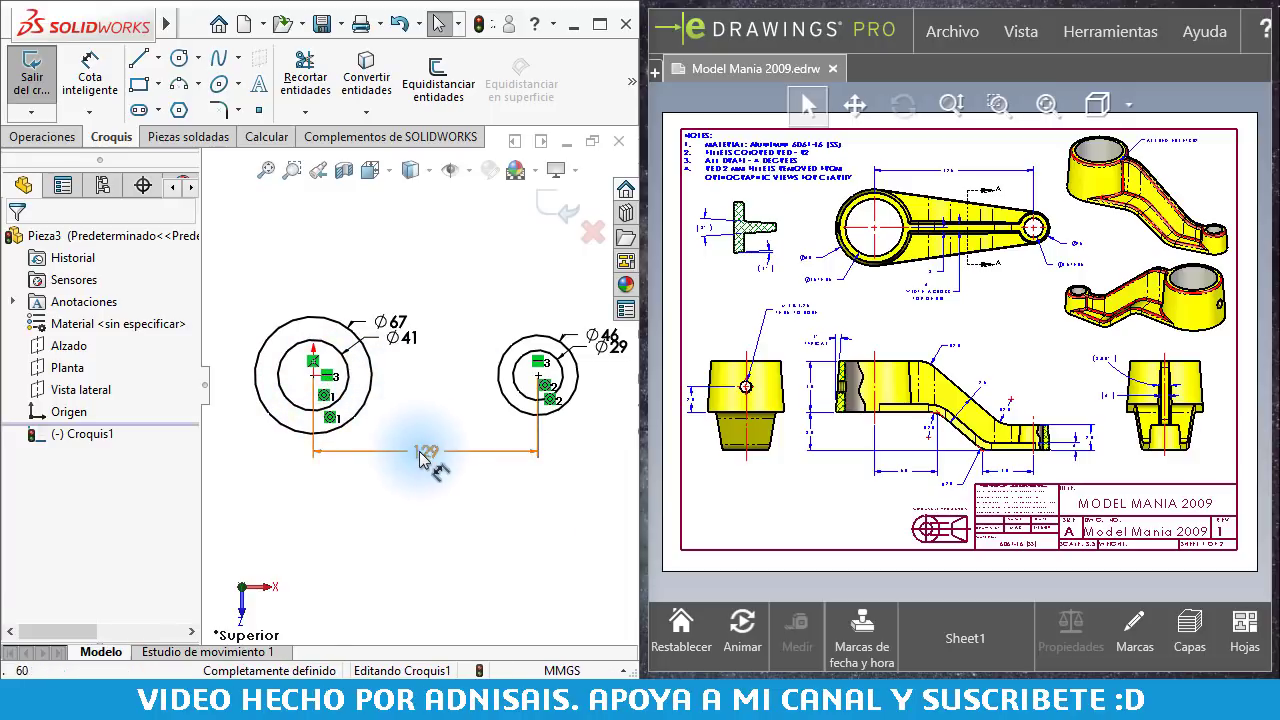
{"action": "left_click", "coordinate": [397, 321]}
{"action": "left_click", "coordinate": [400, 337]}
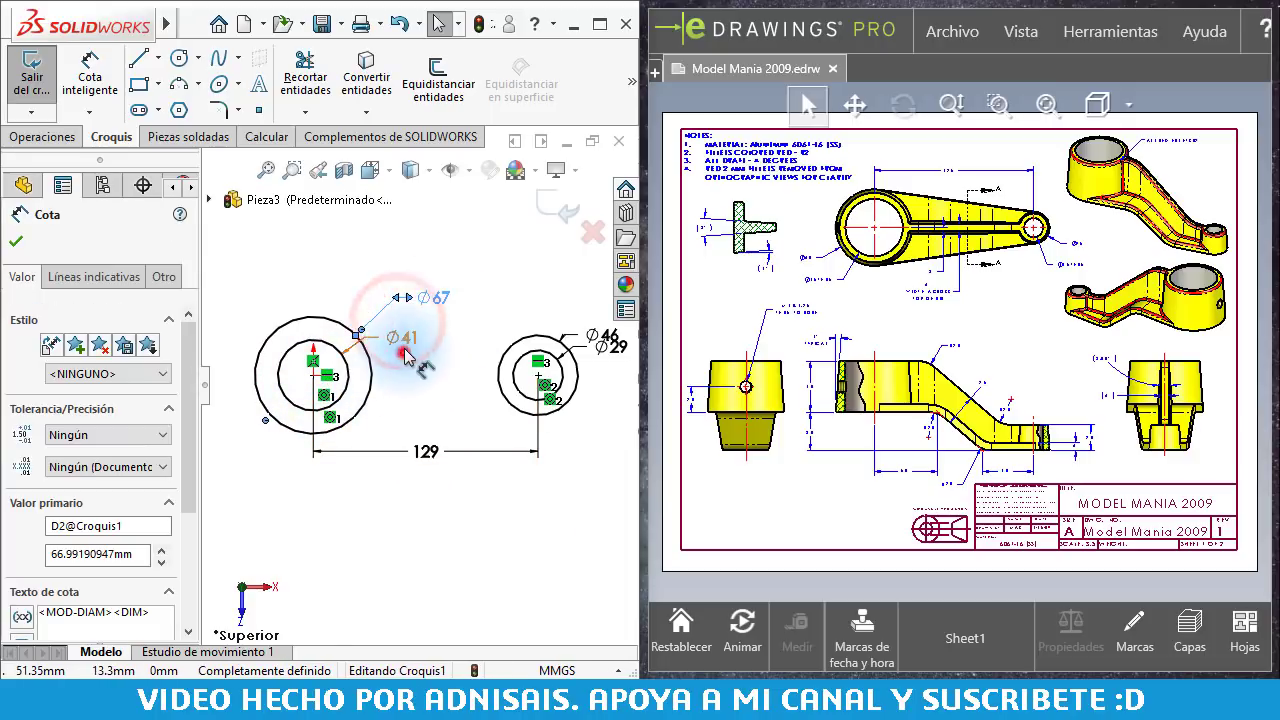
{"action": "right_click", "coordinate": [428, 335]}
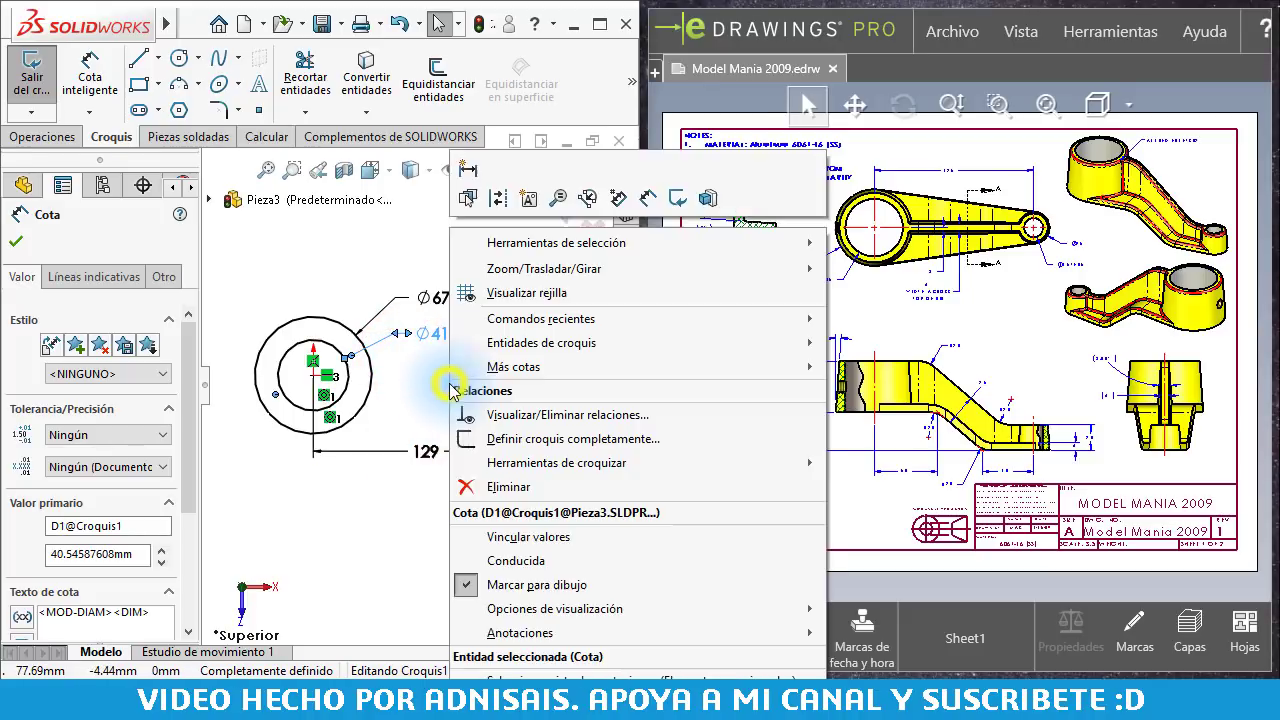
{"action": "left_click", "coordinate": [530, 443]}
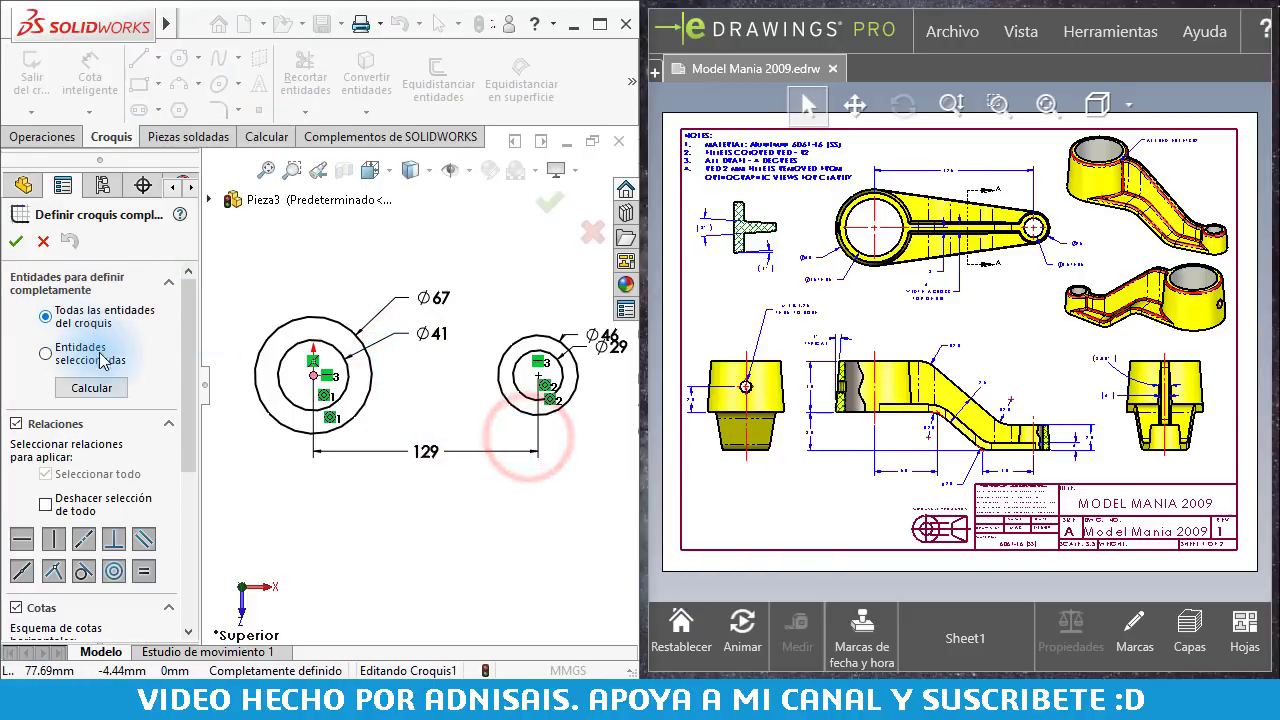
{"action": "left_click_drag", "start_coordinate": [185, 316], "coordinate": [187, 480]}
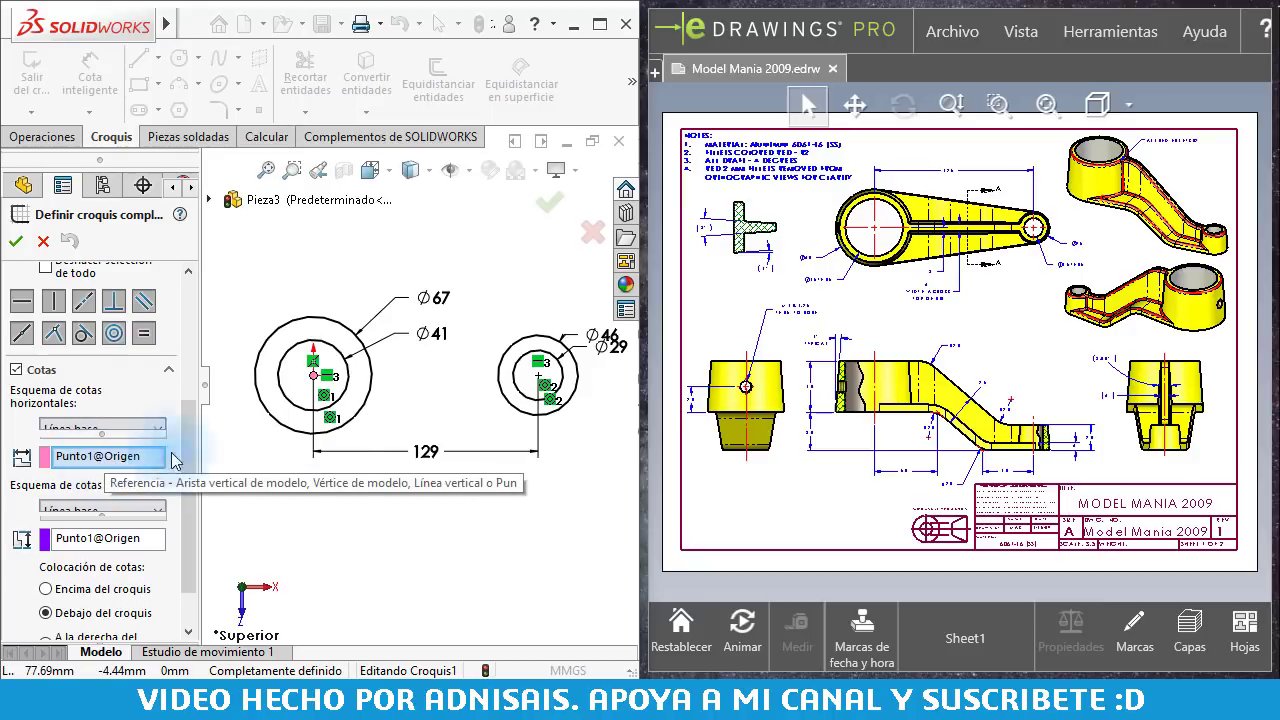
{"action": "left_click", "coordinate": [44, 240]}
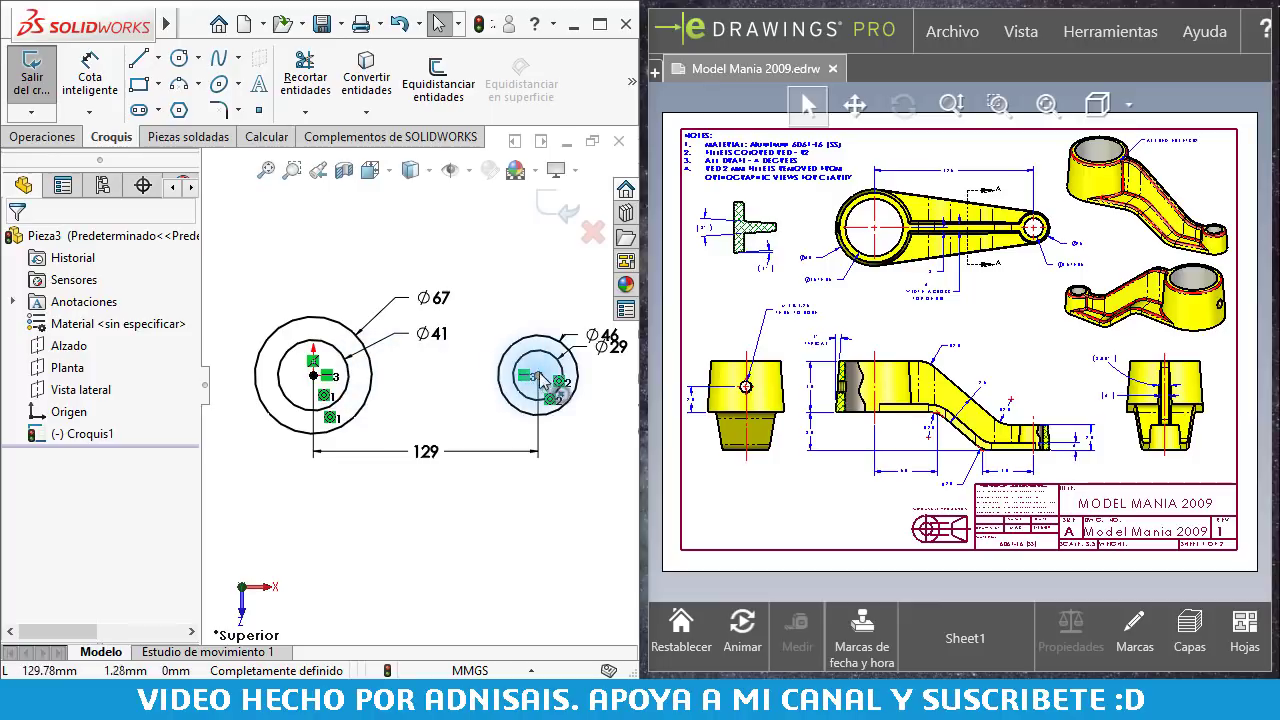
Step: Move the Ø46 label clear of the circles and set the centre distance to 125
{"action": "left_click", "coordinate": [486, 518]}
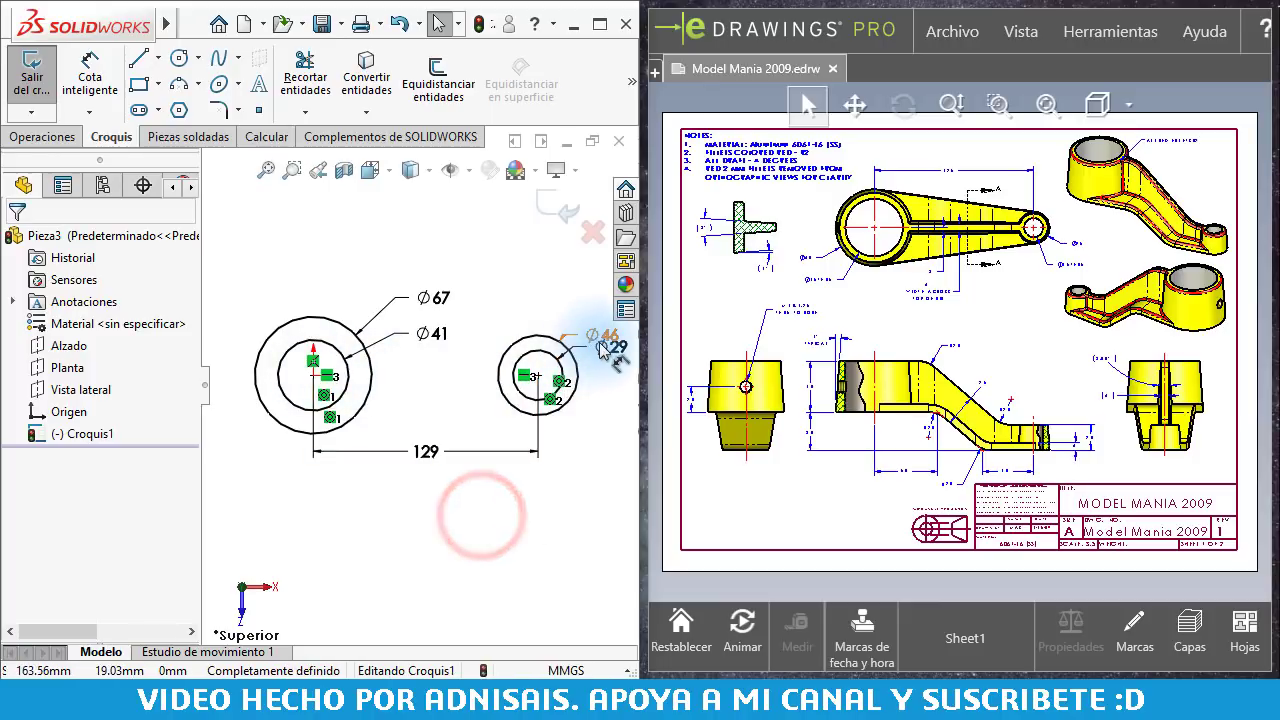
{"action": "left_click_drag", "start_coordinate": [603, 338], "coordinate": [600, 322]}
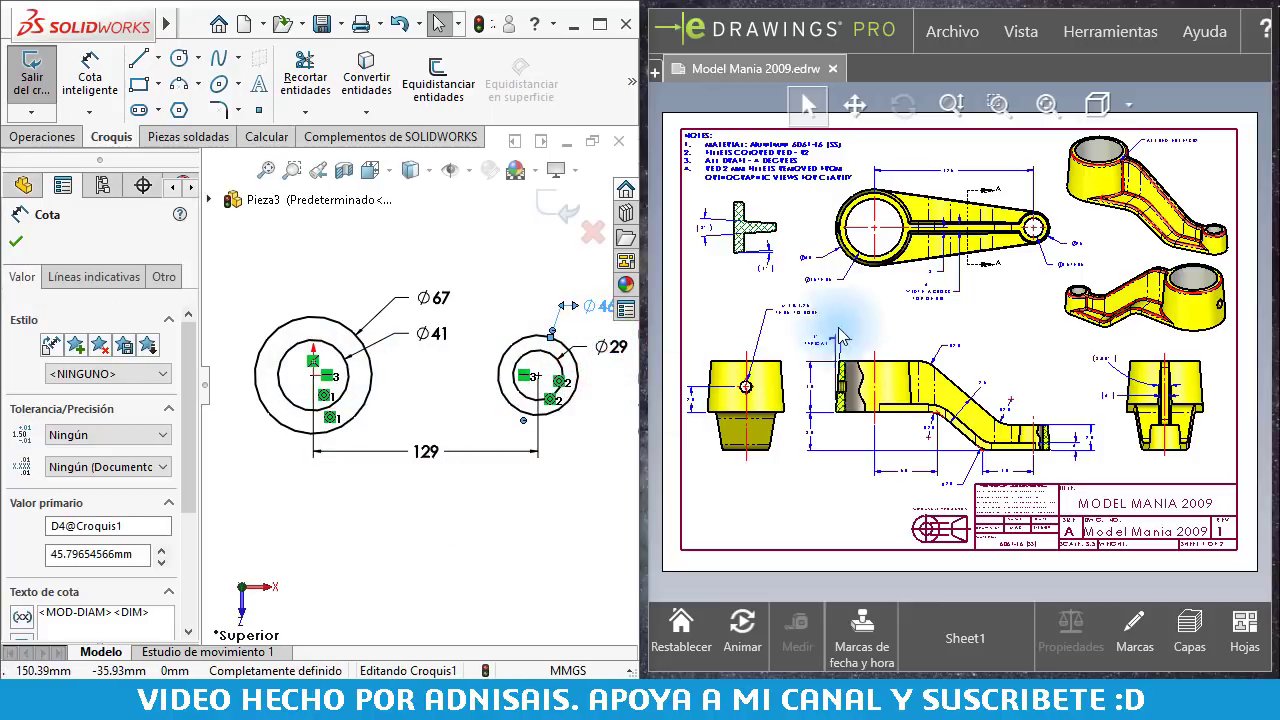
{"action": "scroll", "coordinate": [960, 340], "scroll_direction": "up", "scroll_amount": 2}
{"action": "scroll", "coordinate": [995, 300], "scroll_direction": "up", "scroll_amount": 2}
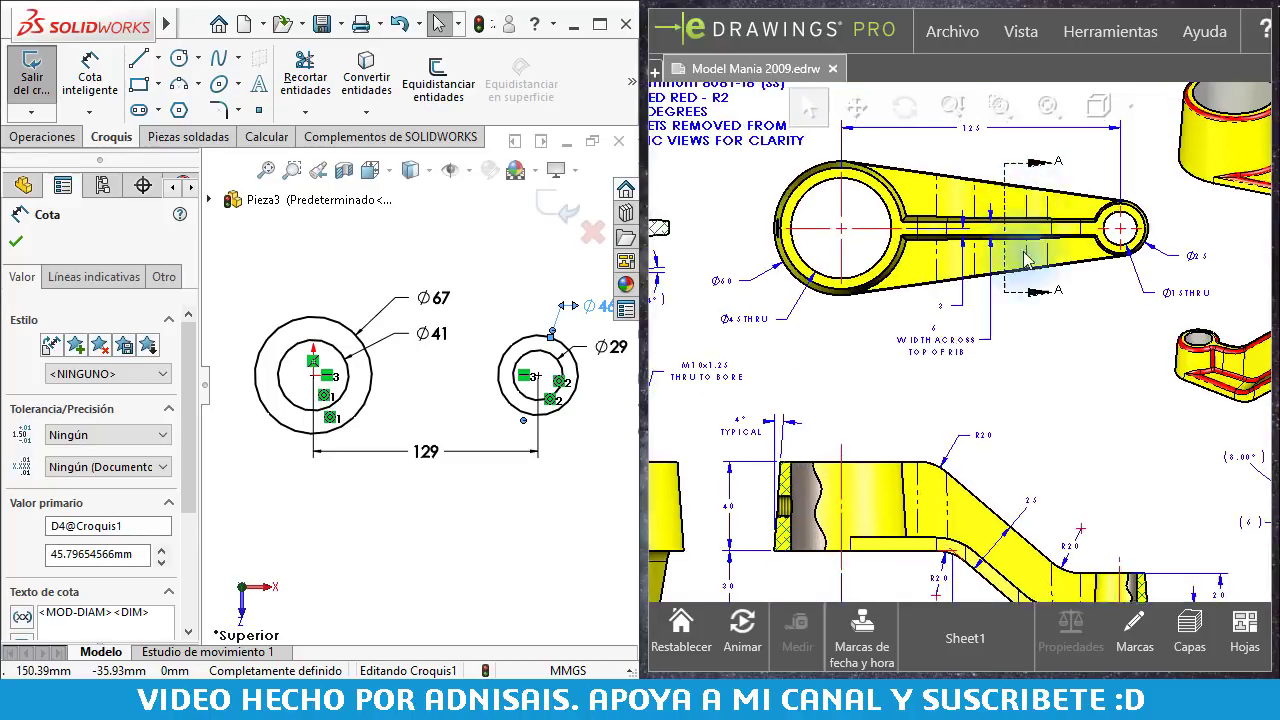
{"action": "scroll", "coordinate": [1017, 275], "scroll_direction": "up", "scroll_amount": 1}
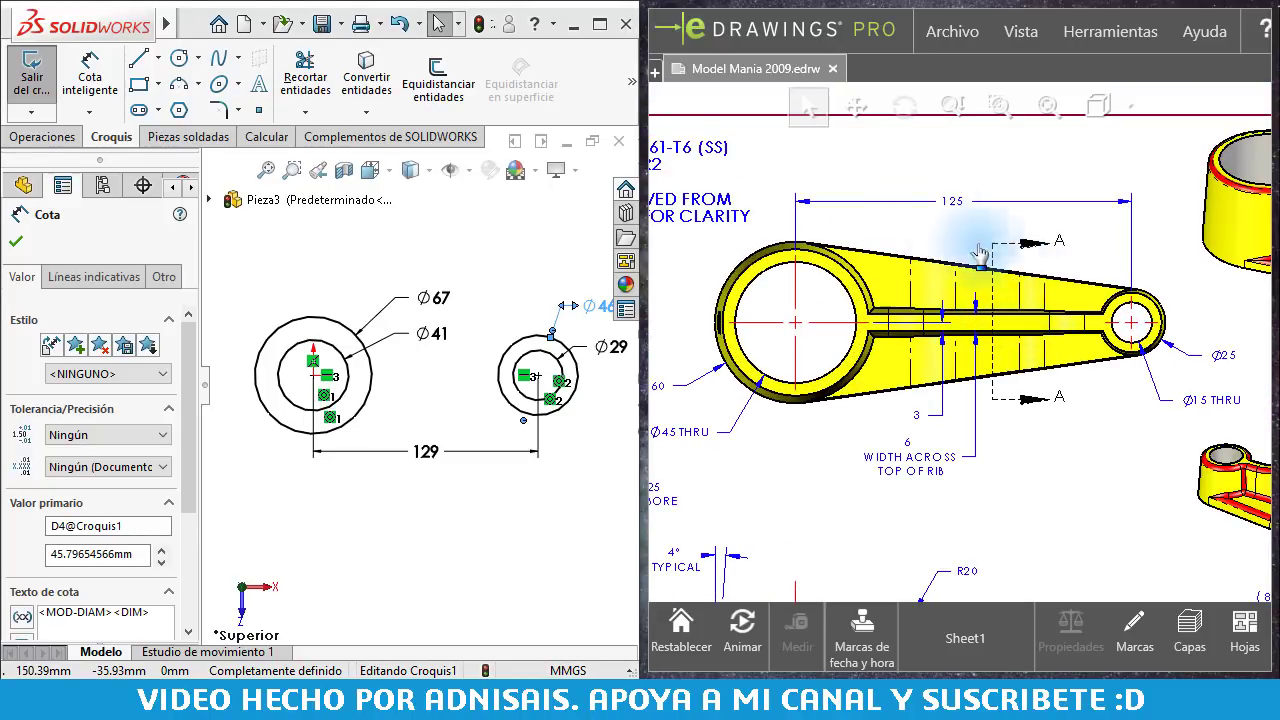
{"action": "left_click", "coordinate": [416, 454]}
{"action": "type", "text": "129"}
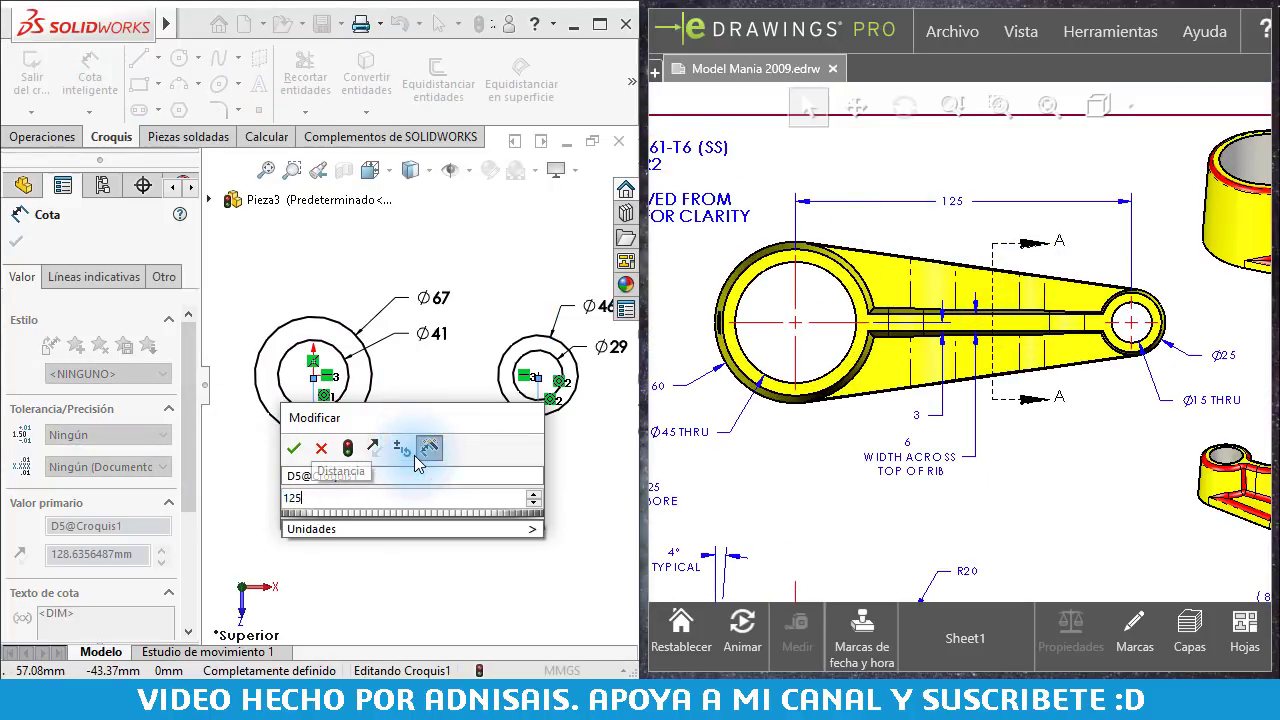
{"action": "key", "text": "Return"}
Step: Set the large boss circles to Ø60 outer and Ø45 inner
{"action": "middle_click_drag", "start_coordinate": [680, 440], "coordinate": [777, 435]}
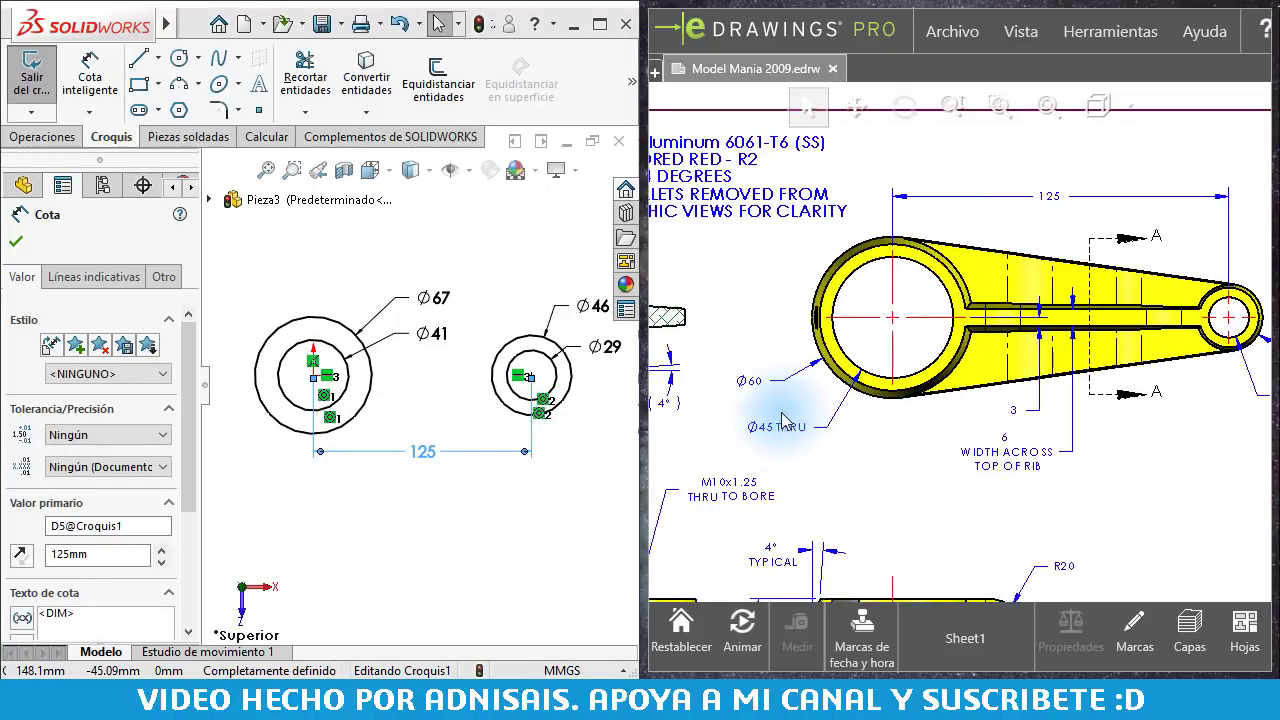
{"action": "left_click", "coordinate": [429, 297]}
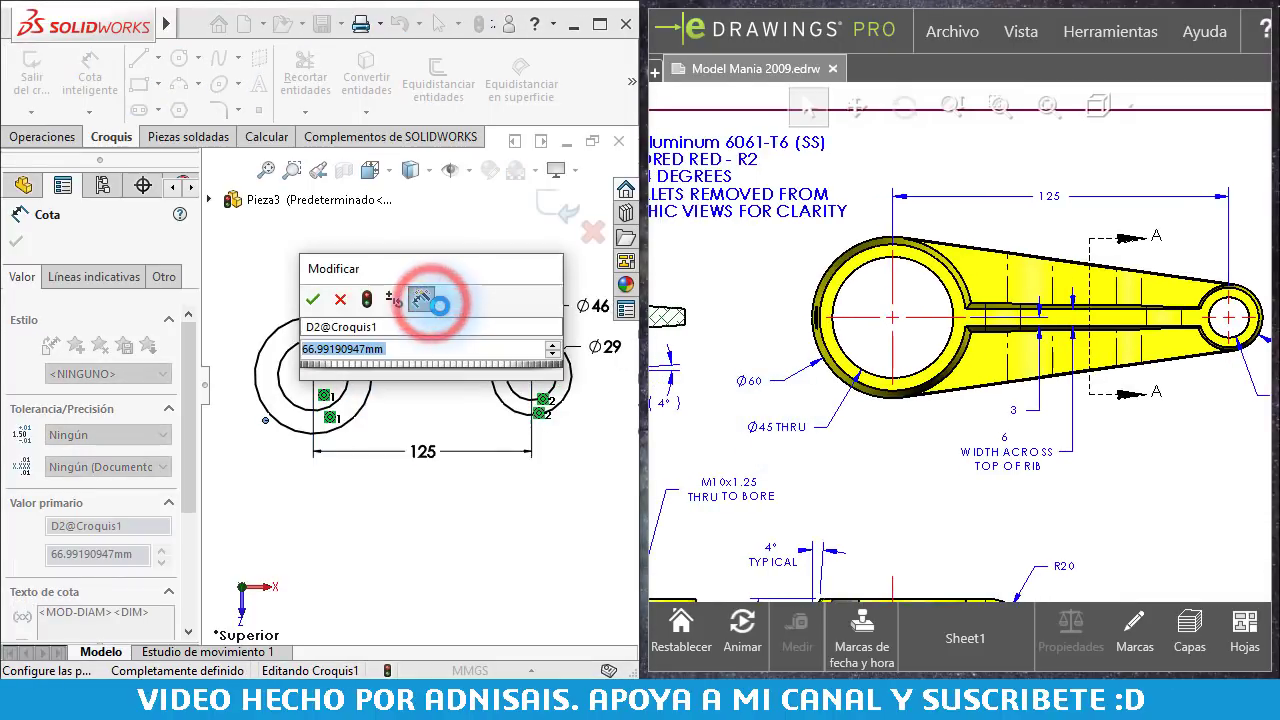
{"action": "type", "text": "60"}
{"action": "key", "text": "Return"}
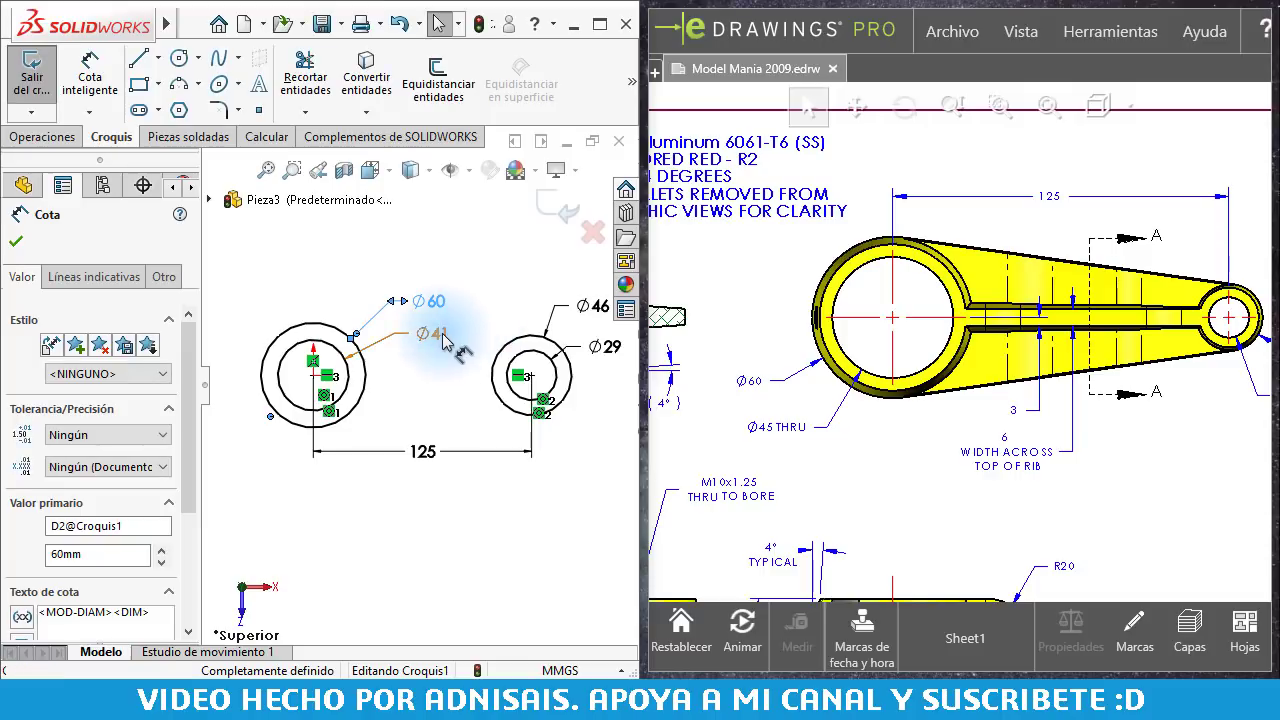
{"action": "left_click", "coordinate": [438, 340]}
{"action": "type", "text": "41"}
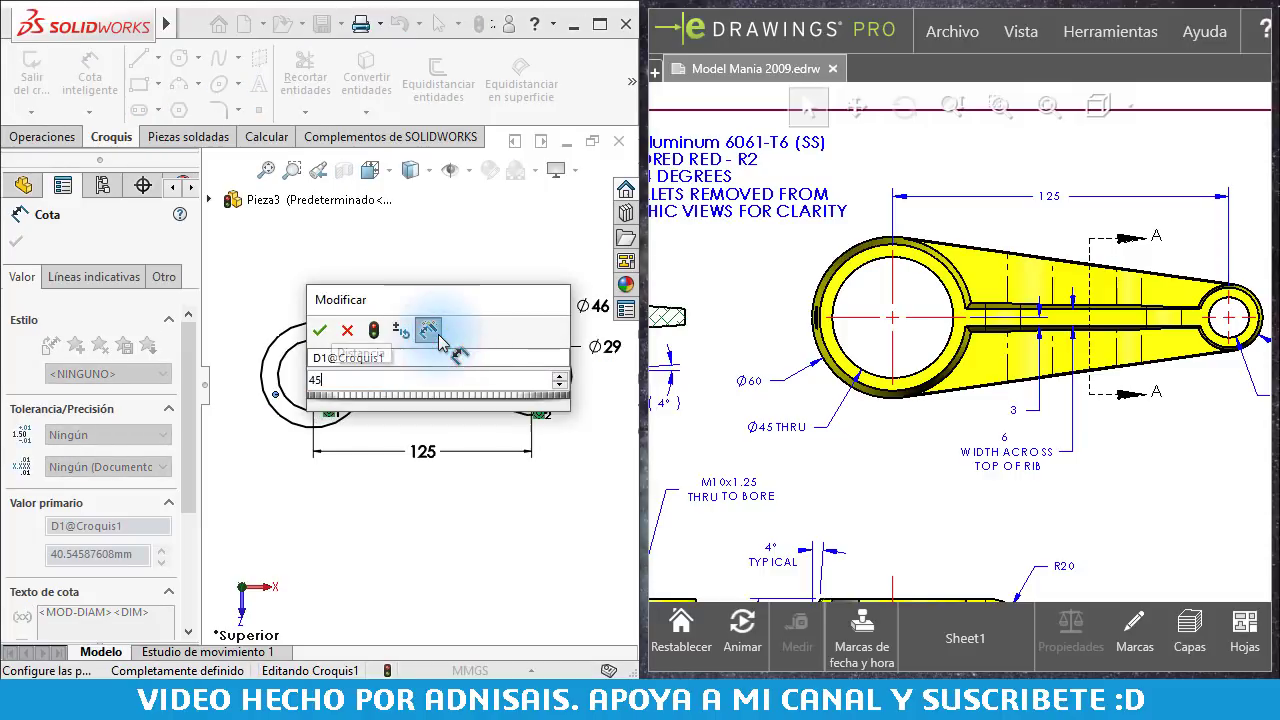
{"action": "key", "text": "Return"}
{"action": "type", "text": "45"}
{"action": "key", "text": "Return"}
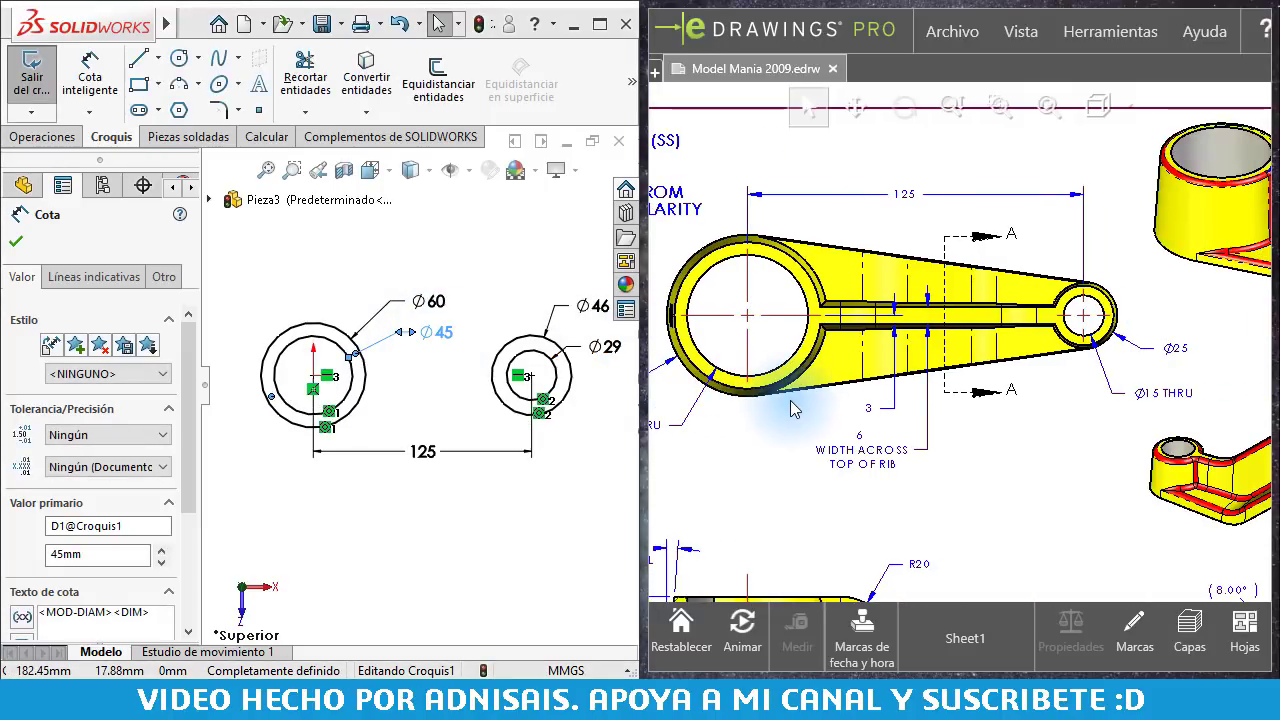
Step: Set the small end circles to Ø15 and Ø25
{"action": "left_click", "coordinate": [607, 349]}
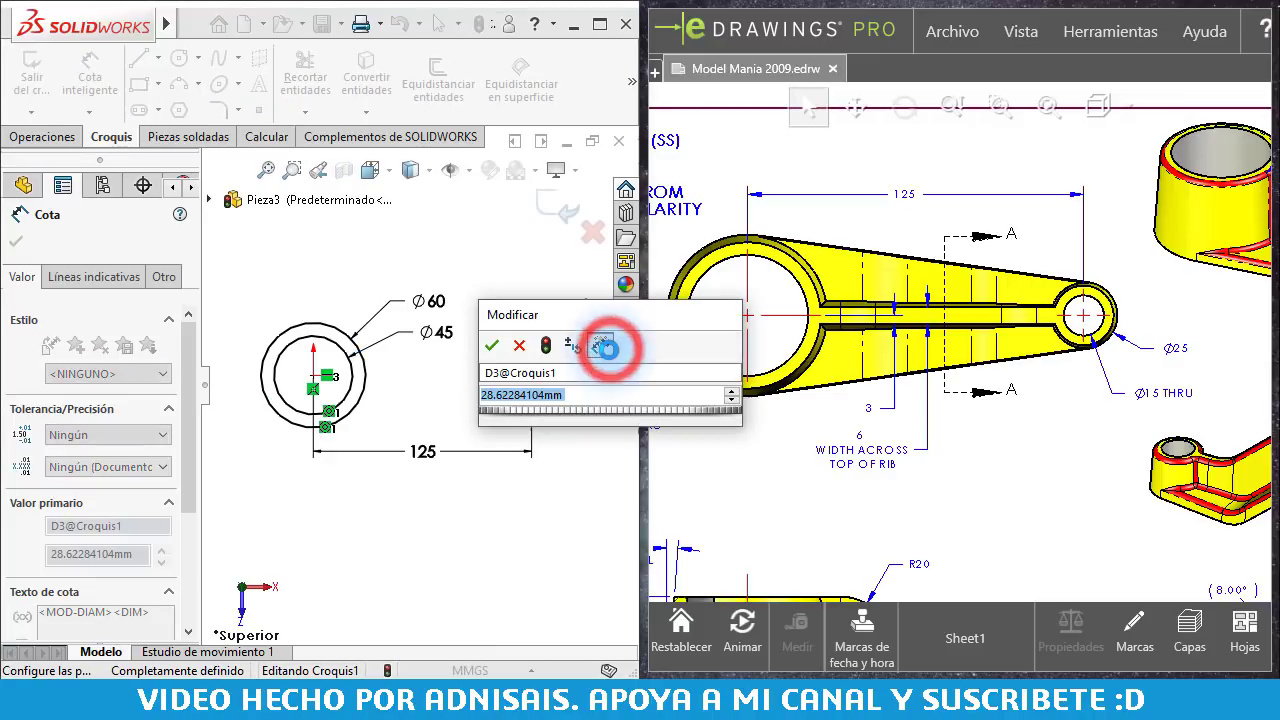
{"action": "type", "text": "15"}
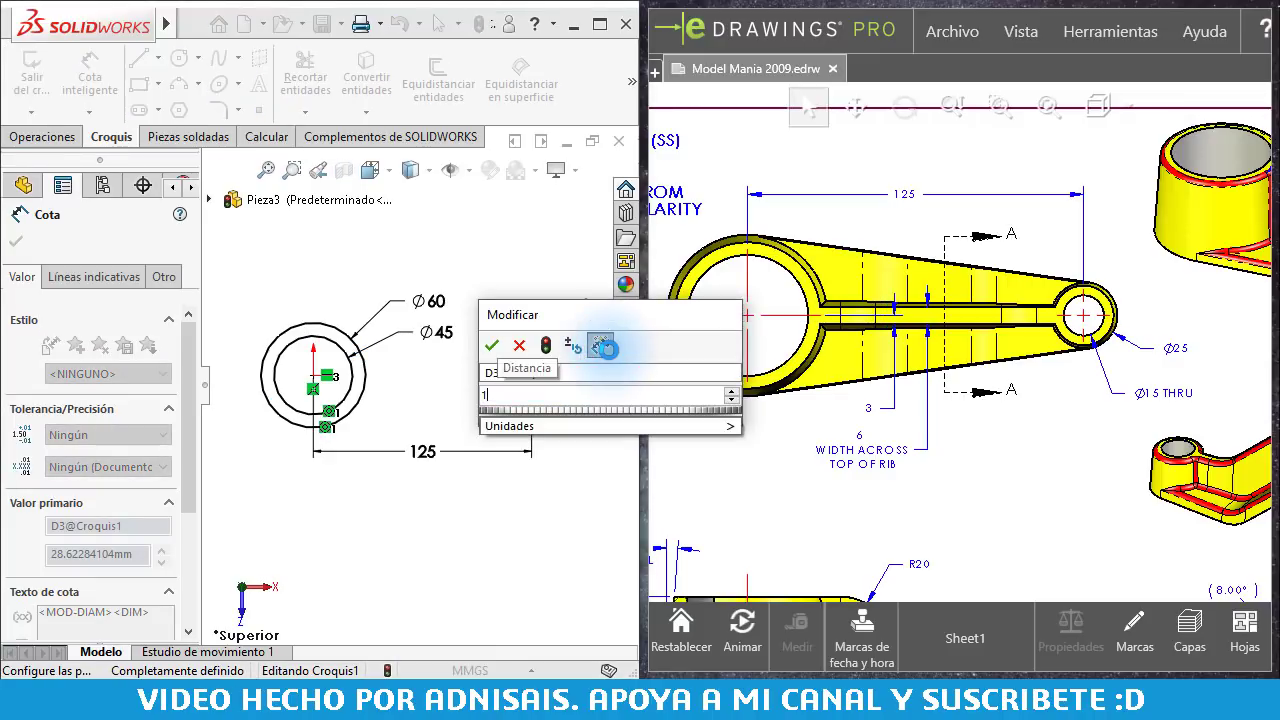
{"action": "key", "text": "Return"}
{"action": "left_click", "coordinate": [604, 307]}
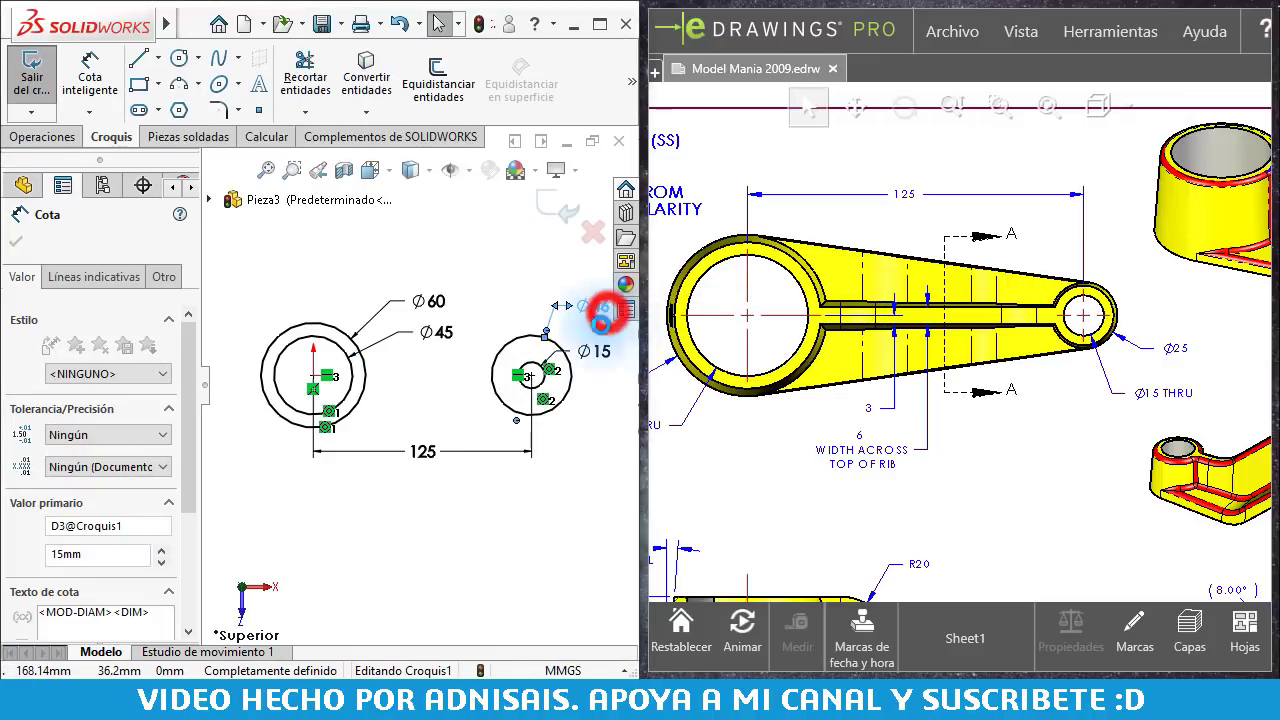
{"action": "type", "text": "25"}
{"action": "key", "text": "Return"}
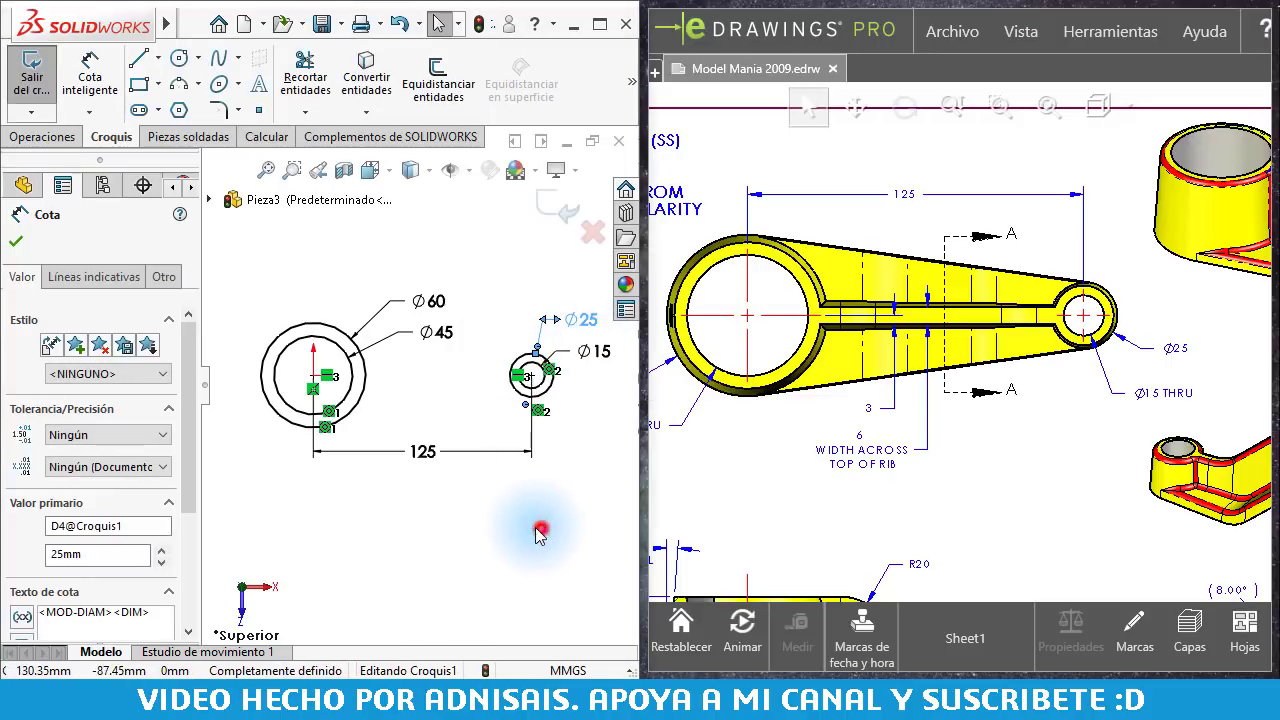
{"action": "right_click", "coordinate": [540, 529]}
{"action": "scroll", "coordinate": [410, 345], "scroll_direction": "down", "scroll_amount": 2}
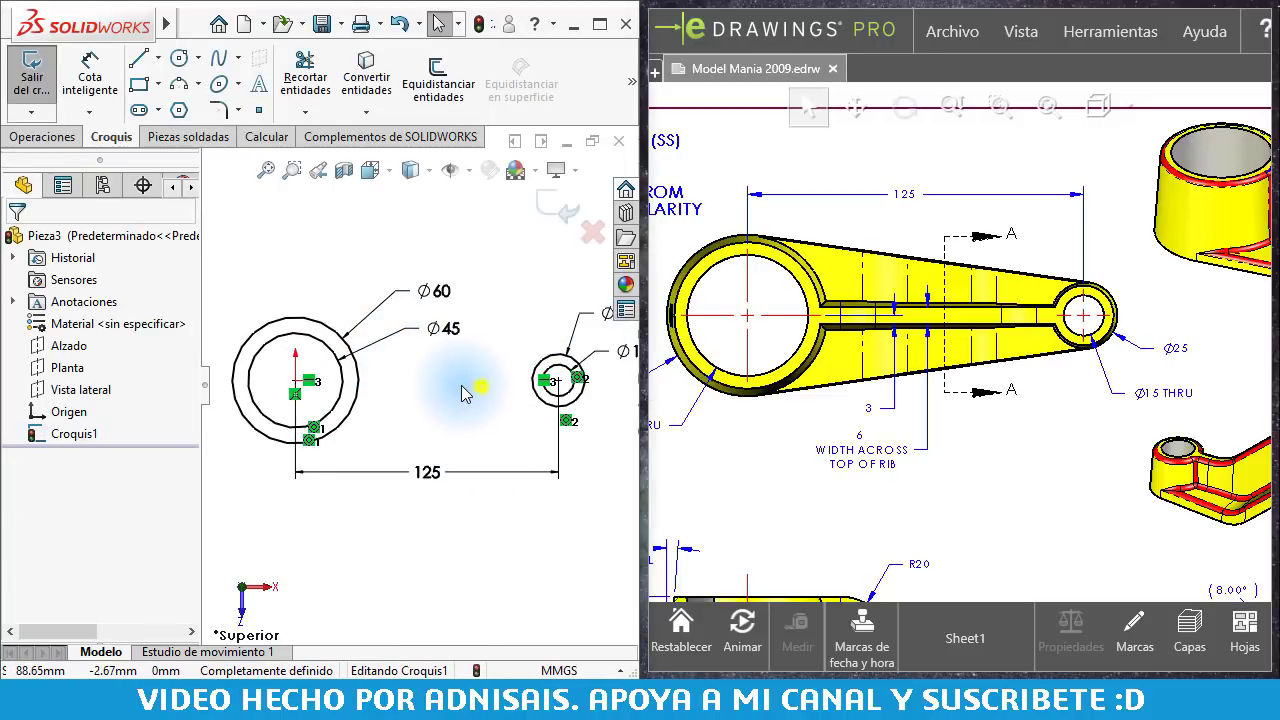
Step: Draw upper and lower lines from the Ø60 circle to the small end circle
{"action": "right_click_drag", "start_coordinate": [468, 388], "coordinate": [357, 386]}
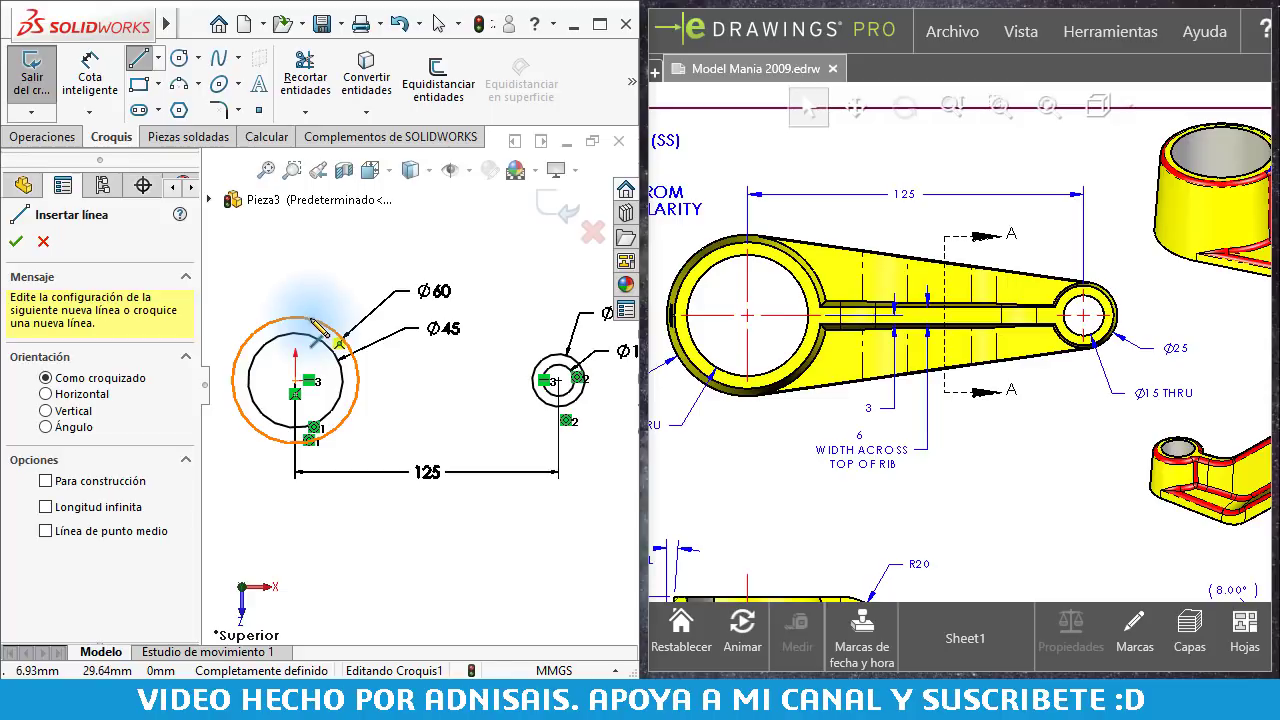
{"action": "left_click", "coordinate": [297, 319]}
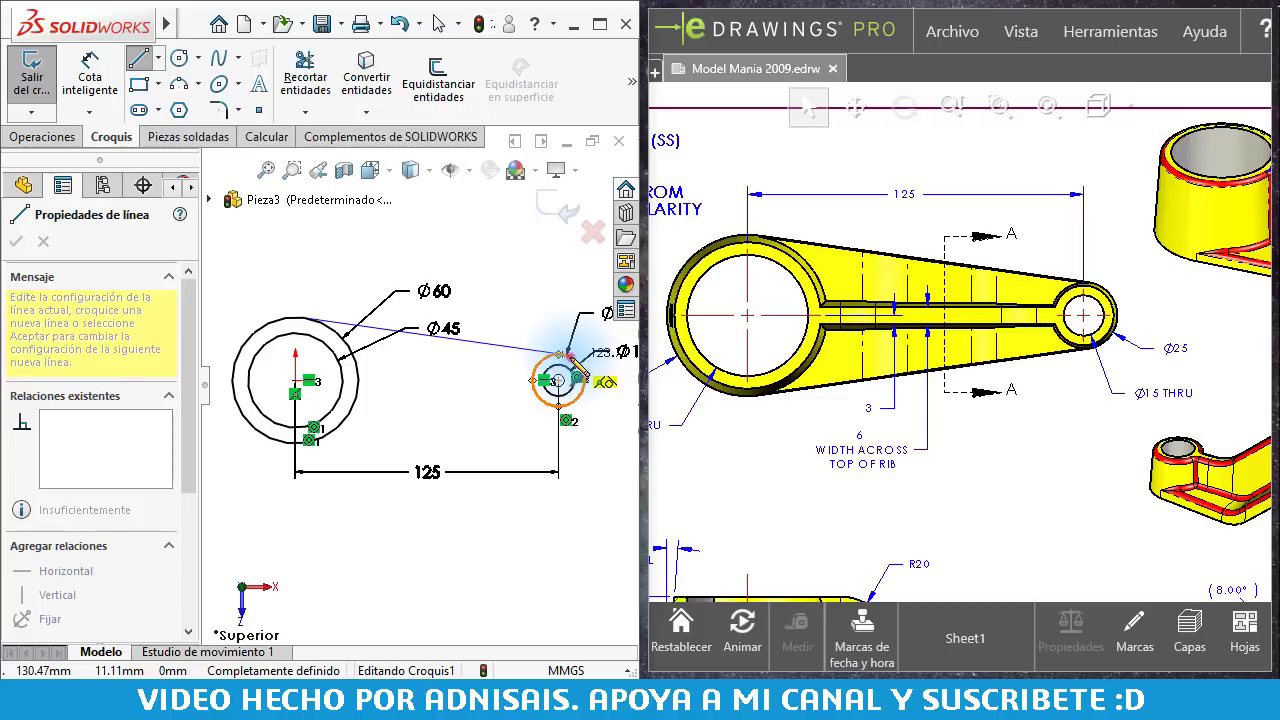
{"action": "left_click", "coordinate": [566, 352]}
{"action": "key", "text": "Escape"}
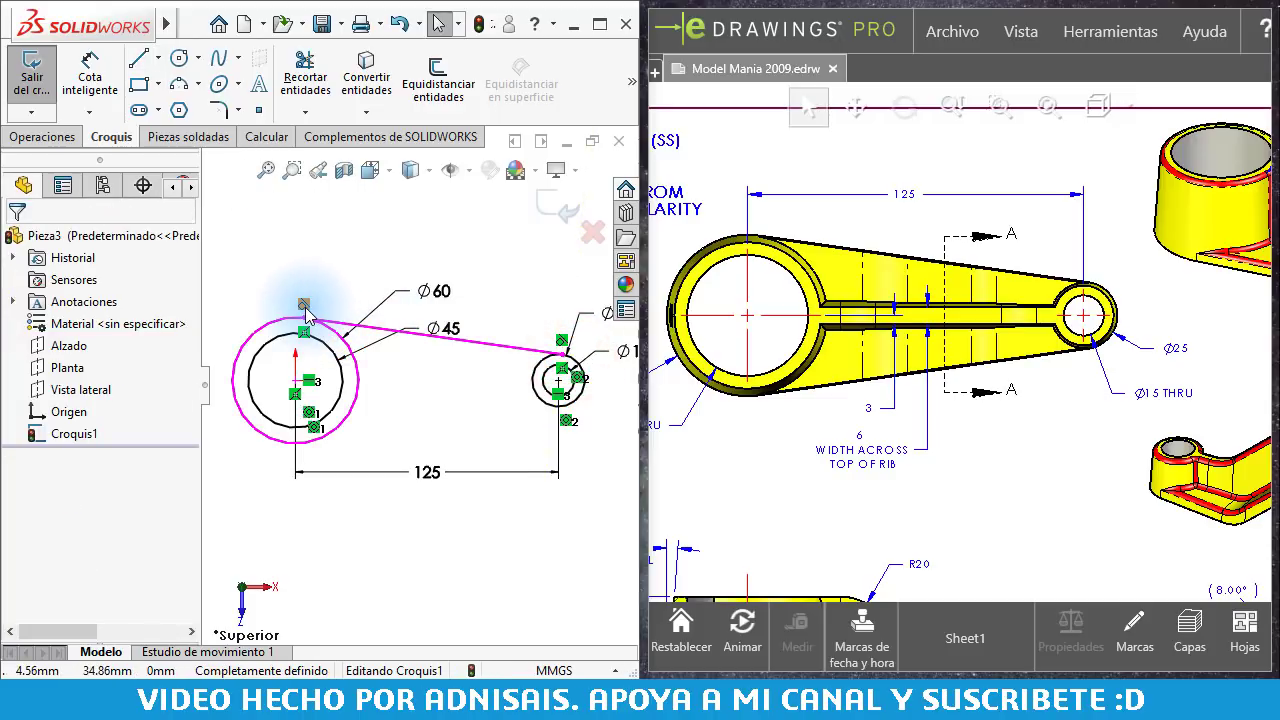
{"action": "right_click_drag", "start_coordinate": [483, 418], "coordinate": [440, 420]}
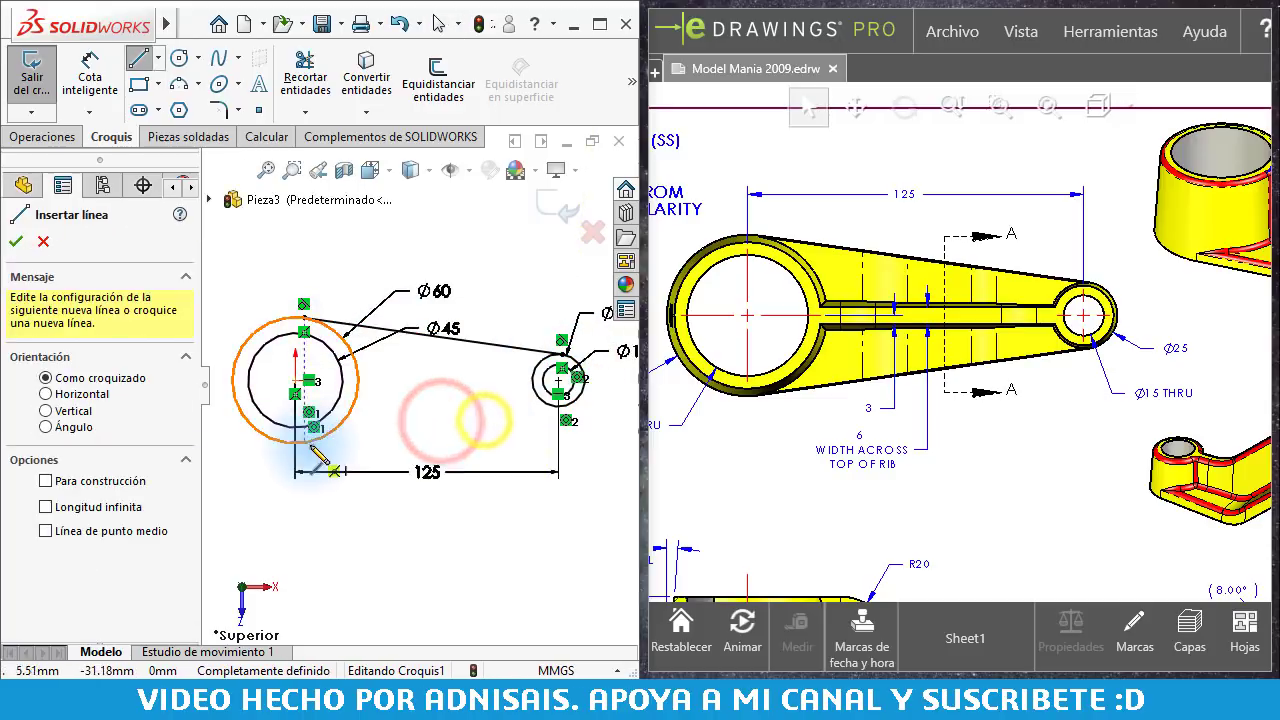
{"action": "left_click", "coordinate": [306, 445]}
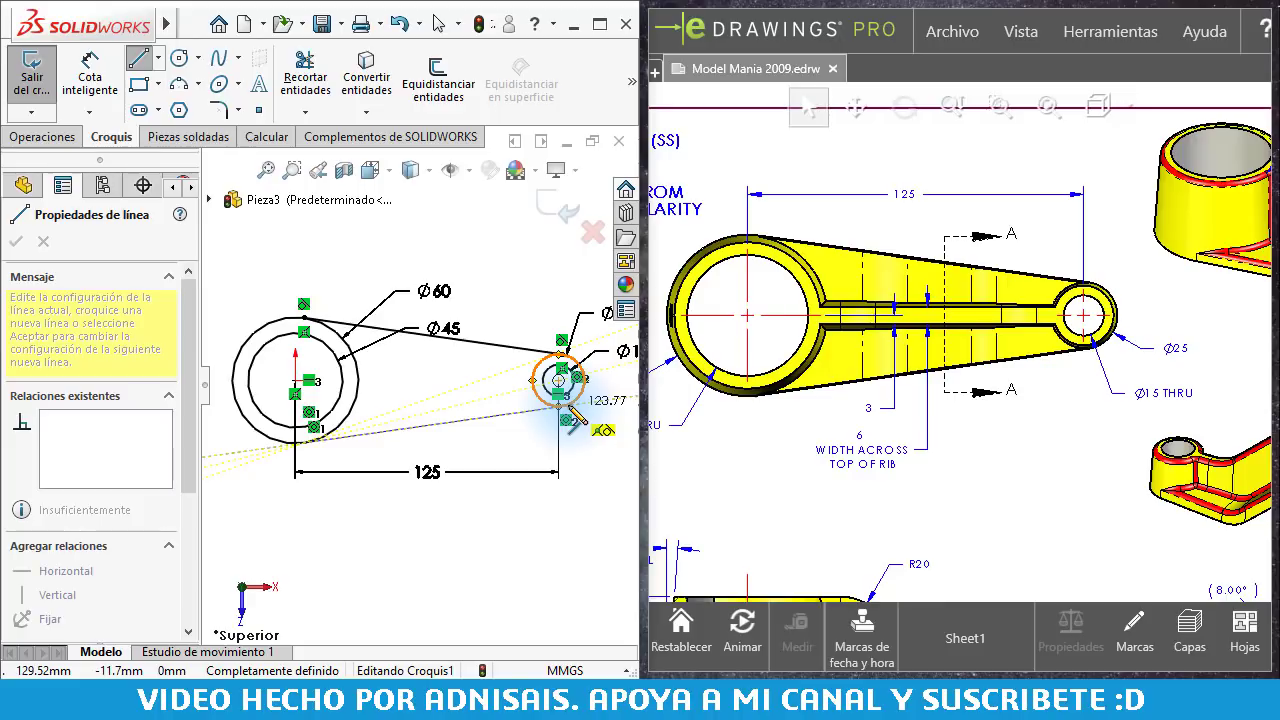
{"action": "left_click", "coordinate": [568, 412]}
{"action": "key", "text": "Escape"}
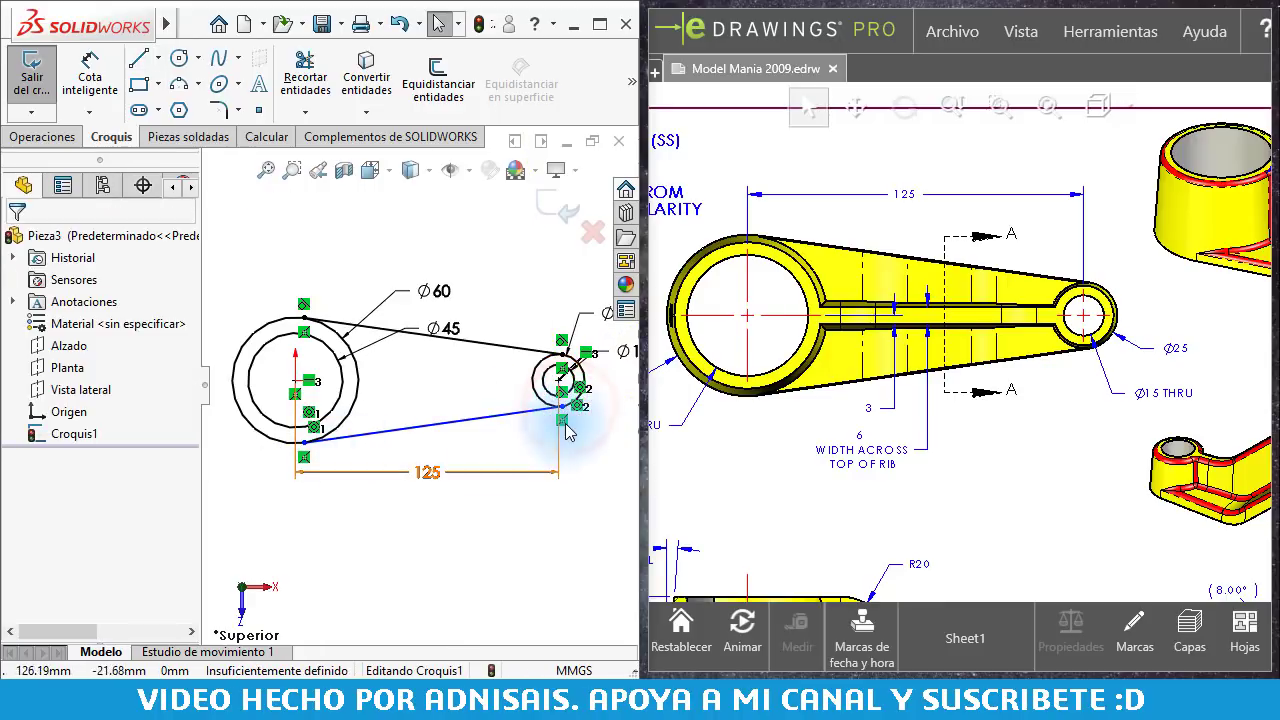
Step: Make the lower arm line tangent to the Ø60 circle
{"action": "left_click", "coordinate": [340, 436]}
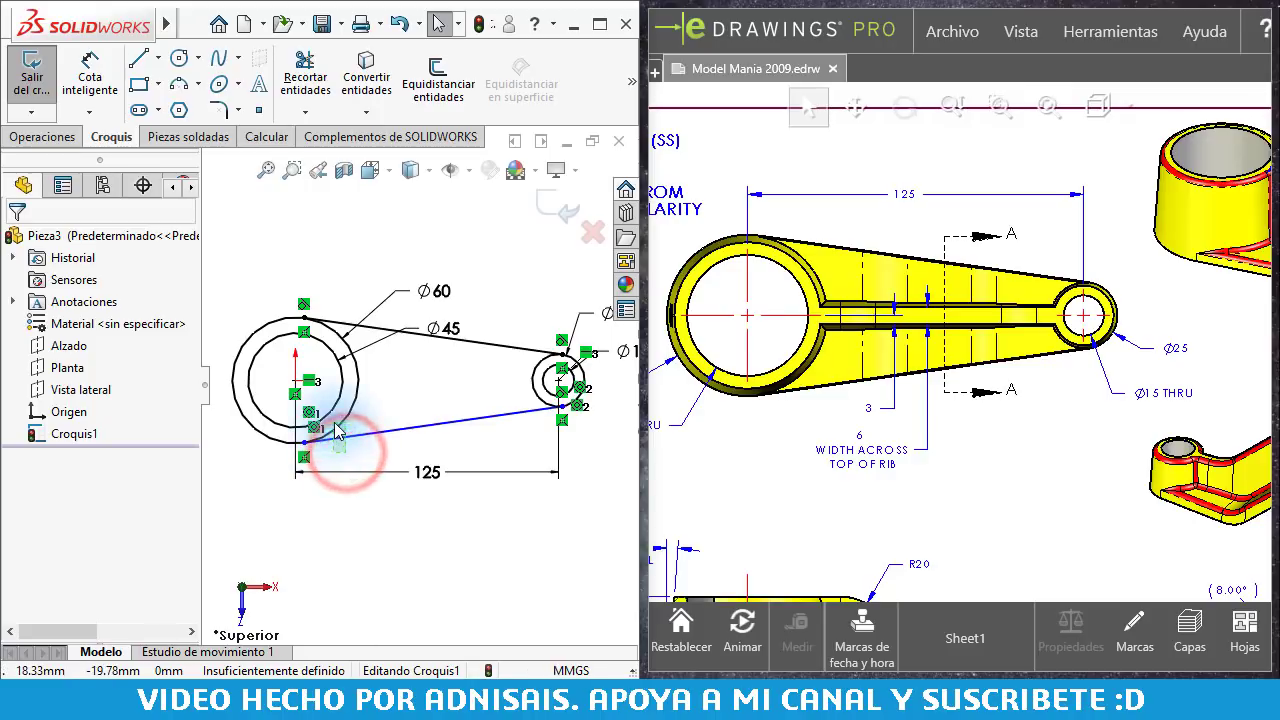
{"action": "left_click", "coordinate": [340, 436], "text": "ctrl"}
{"action": "left_click", "coordinate": [399, 341]}
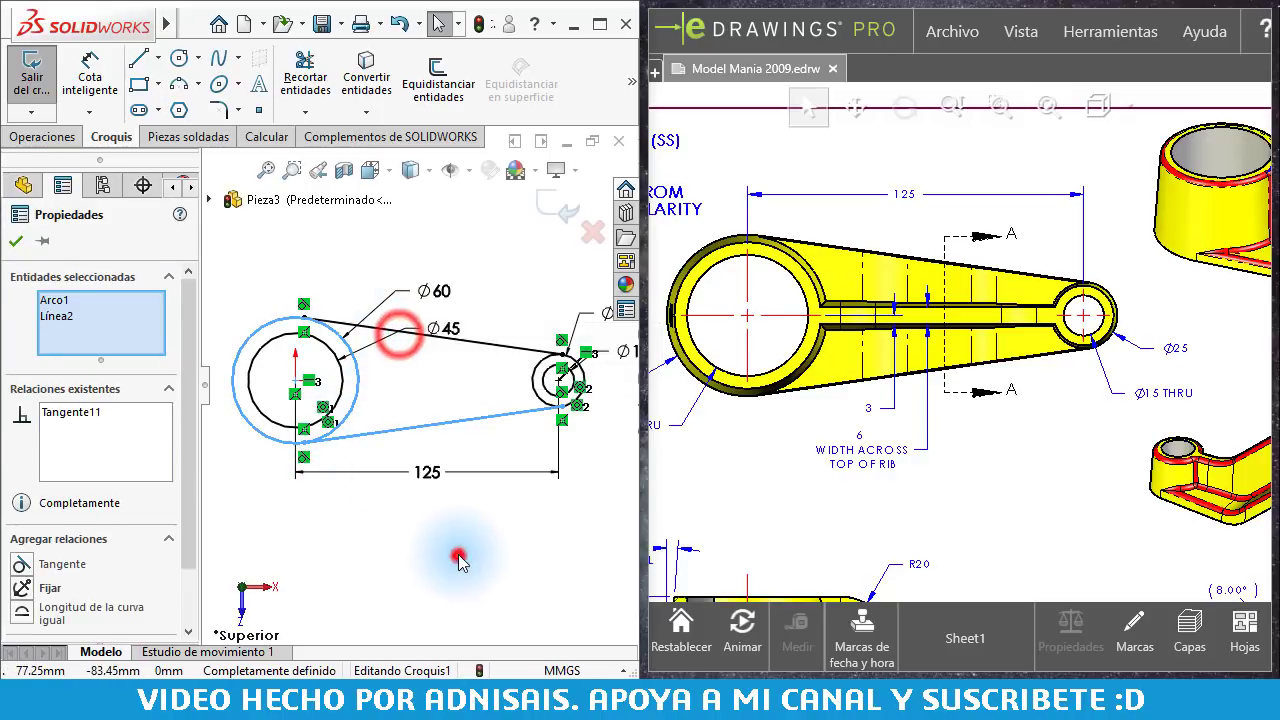
{"action": "left_click", "coordinate": [445, 543]}
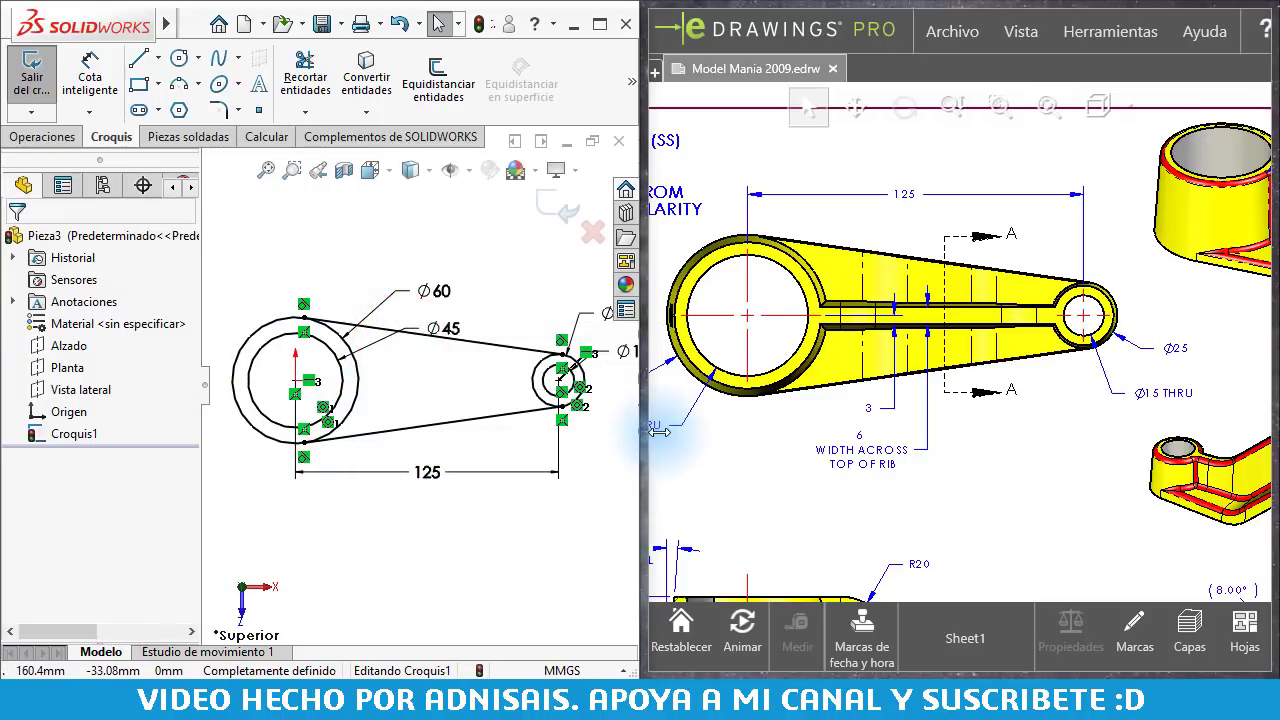
{"action": "scroll", "coordinate": [783, 418], "scroll_direction": "up", "scroll_amount": 2}
{"action": "scroll", "coordinate": [839, 403], "scroll_direction": "up", "scroll_amount": 1}
{"action": "scroll", "coordinate": [960, 405], "scroll_direction": "down", "scroll_amount": 1}
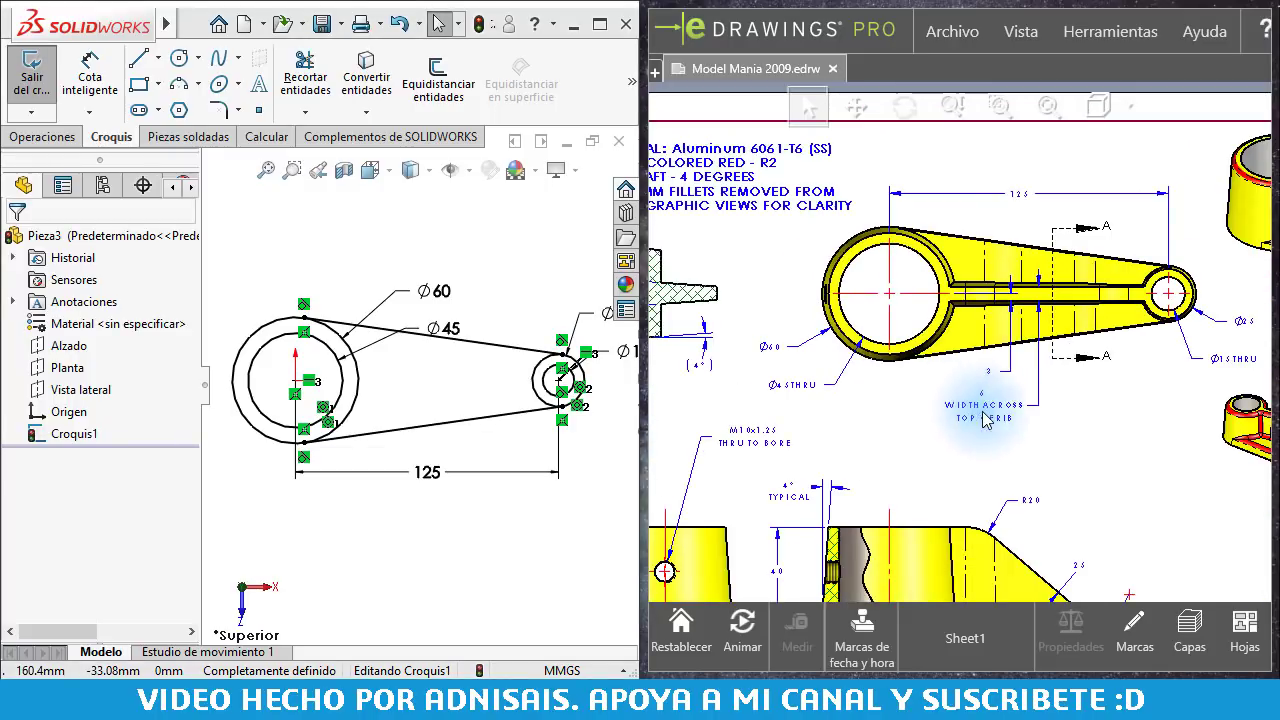
{"action": "scroll", "coordinate": [995, 410], "scroll_direction": "down", "scroll_amount": 1}
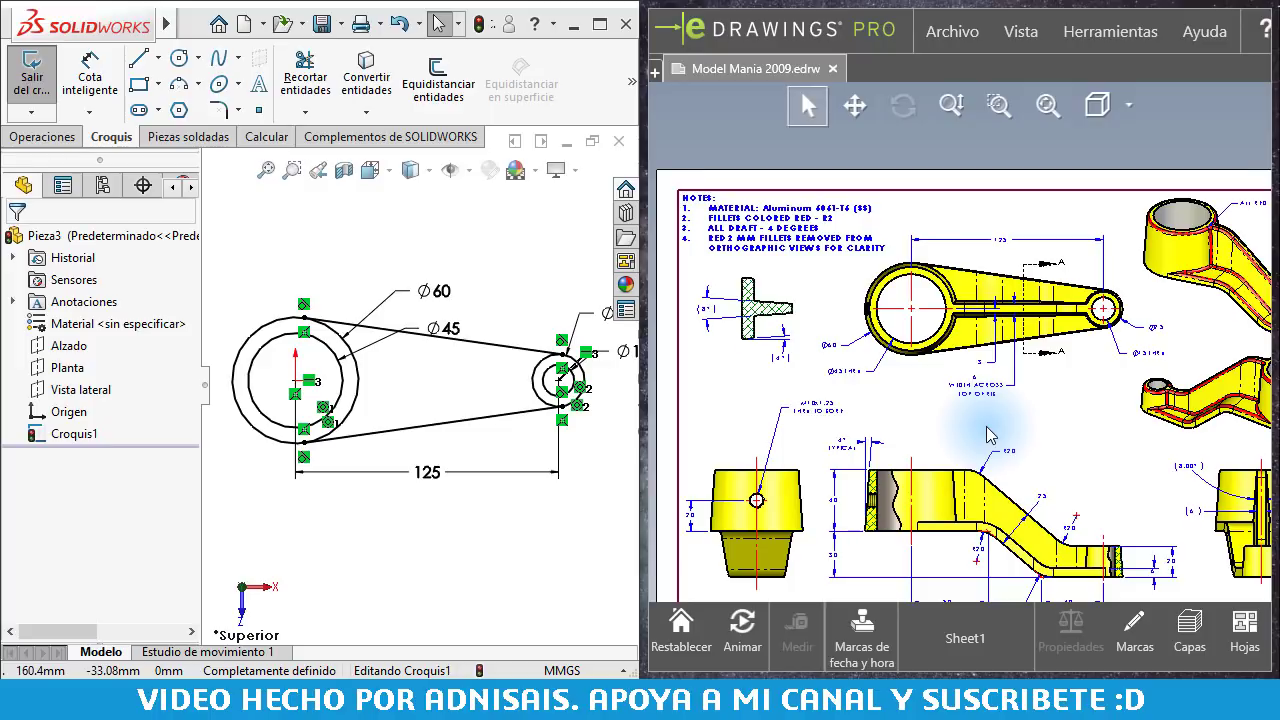
{"action": "mouse_move", "coordinate": [988, 435]}
{"action": "middle_mouse_down"}
{"action": "mouse_move", "coordinate": [1014, 400]}
{"action": "mouse_move", "coordinate": [991, 371]}
{"action": "middle_mouse_up"}
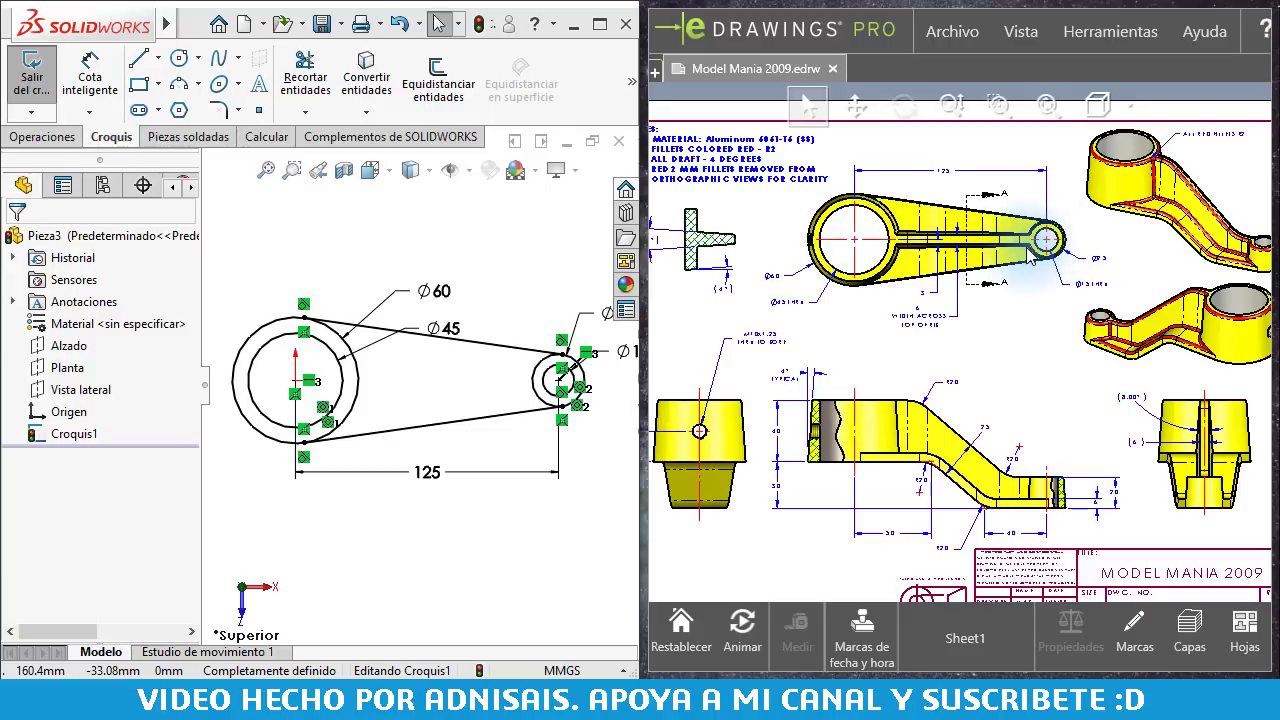
Step: Extrude the small-end circle of Croquis1 as a 20 mm Extruded Boss/Base
{"action": "left_click", "coordinate": [437, 522]}
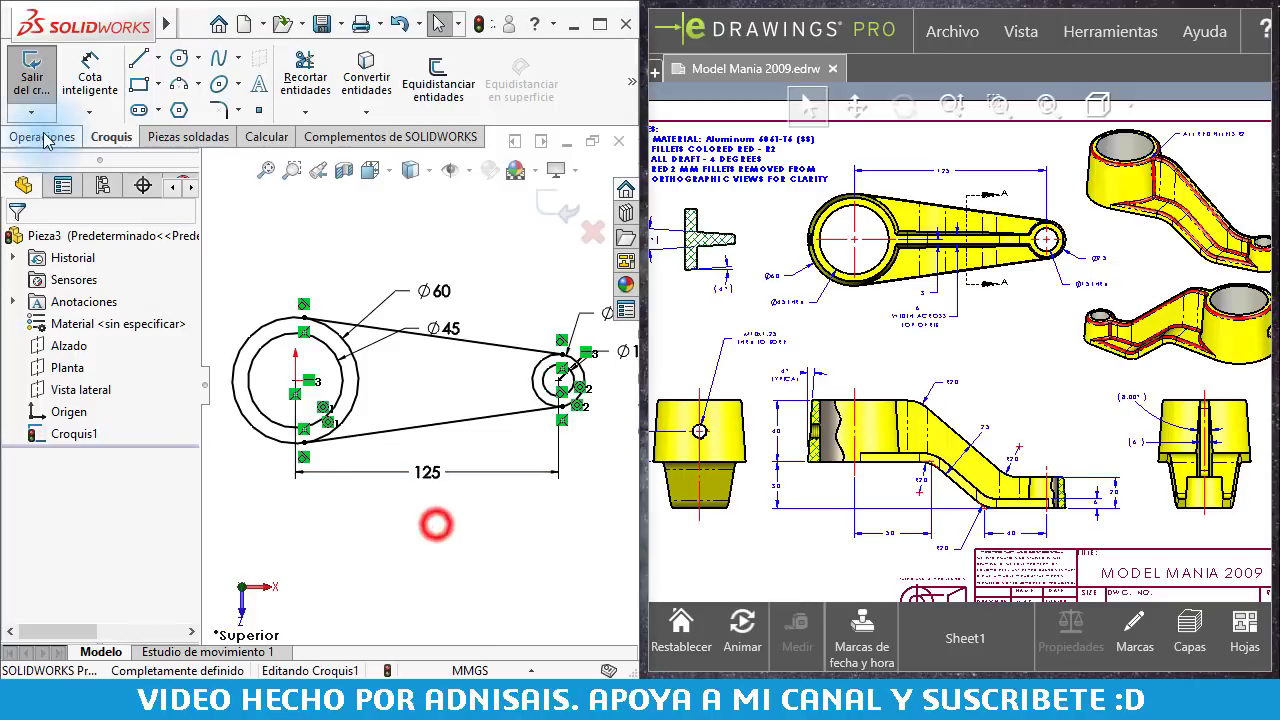
{"action": "left_click", "coordinate": [30, 138]}
{"action": "left_click", "coordinate": [45, 80]}
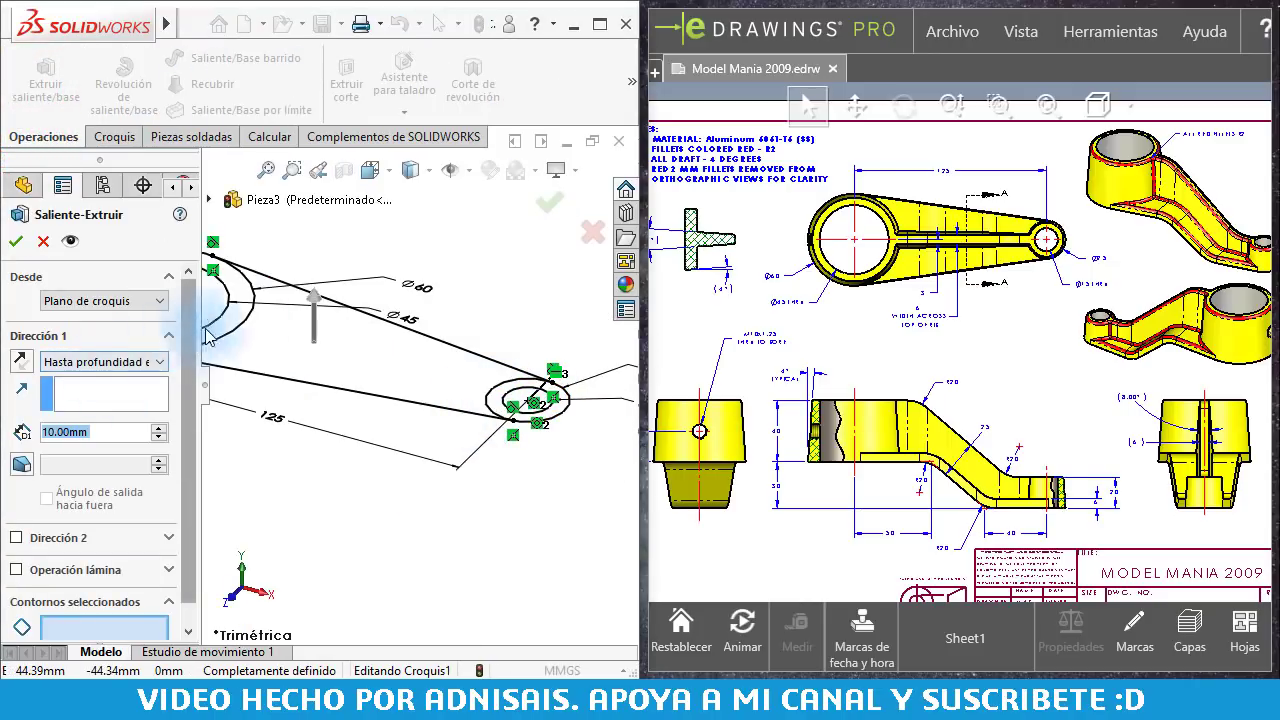
{"action": "left_click_drag", "start_coordinate": [190, 350], "coordinate": [190, 374]}
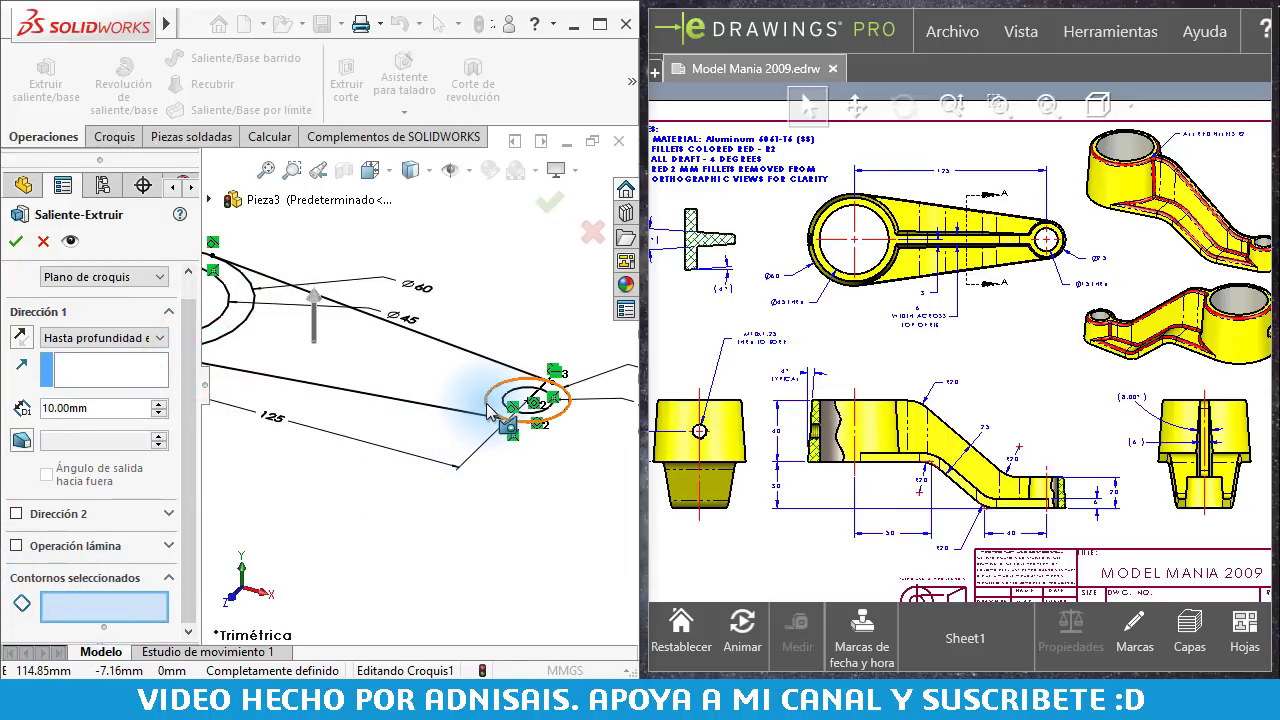
{"action": "left_click", "coordinate": [486, 404]}
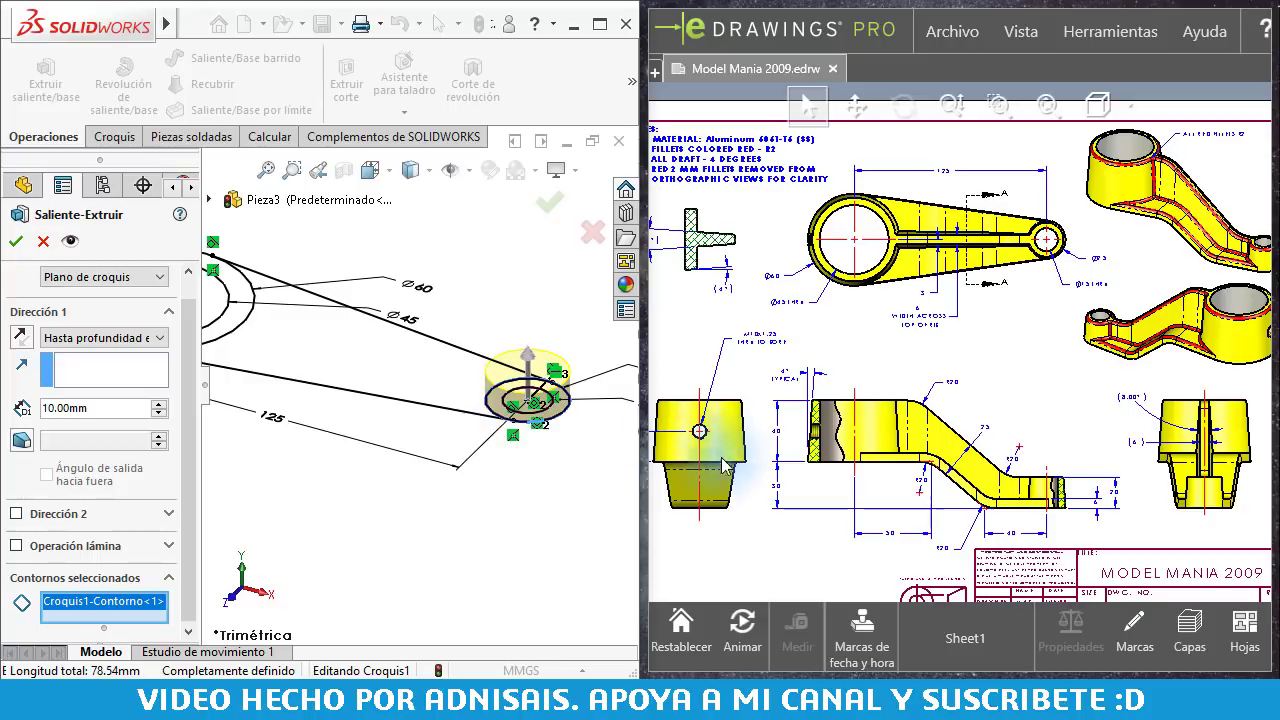
{"action": "scroll", "coordinate": [1052, 466], "scroll_direction": "up", "scroll_amount": 2}
{"action": "scroll", "coordinate": [1052, 466], "scroll_direction": "up", "scroll_amount": 2}
{"action": "scroll", "coordinate": [1052, 466], "scroll_direction": "up", "scroll_amount": 1}
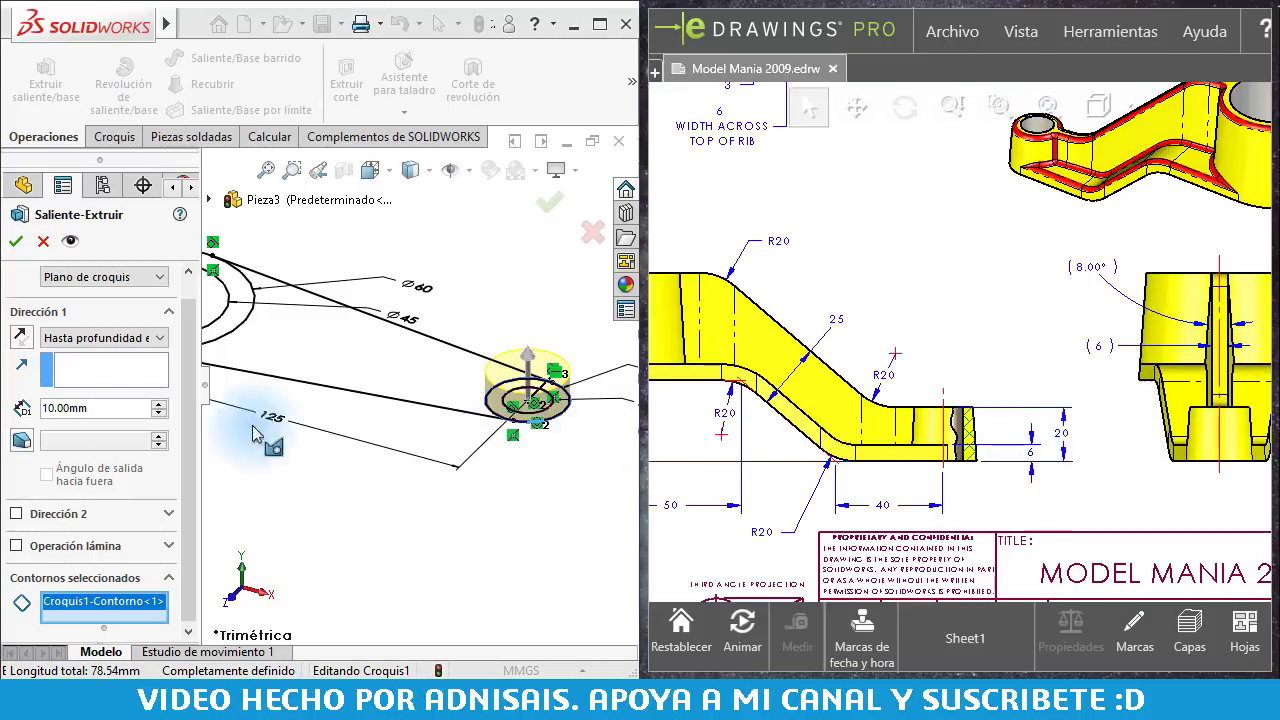
{"action": "left_click", "coordinate": [157, 401]}
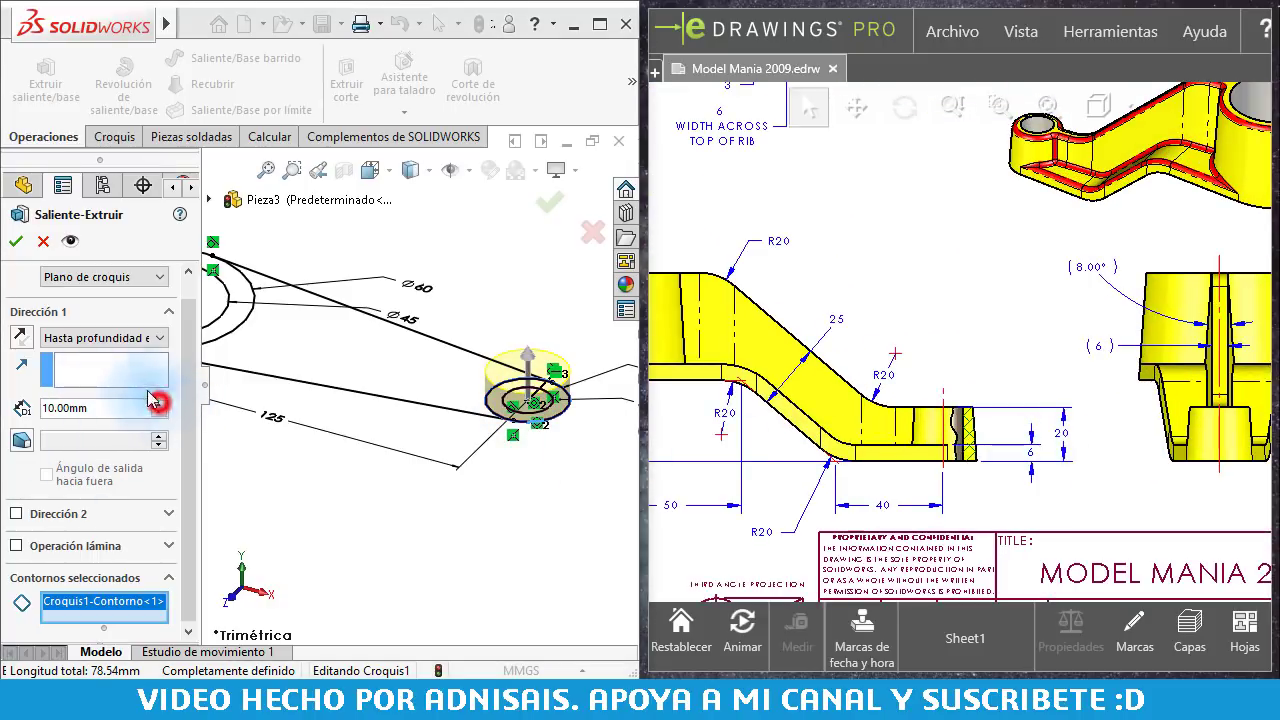
{"action": "left_click", "coordinate": [15, 243]}
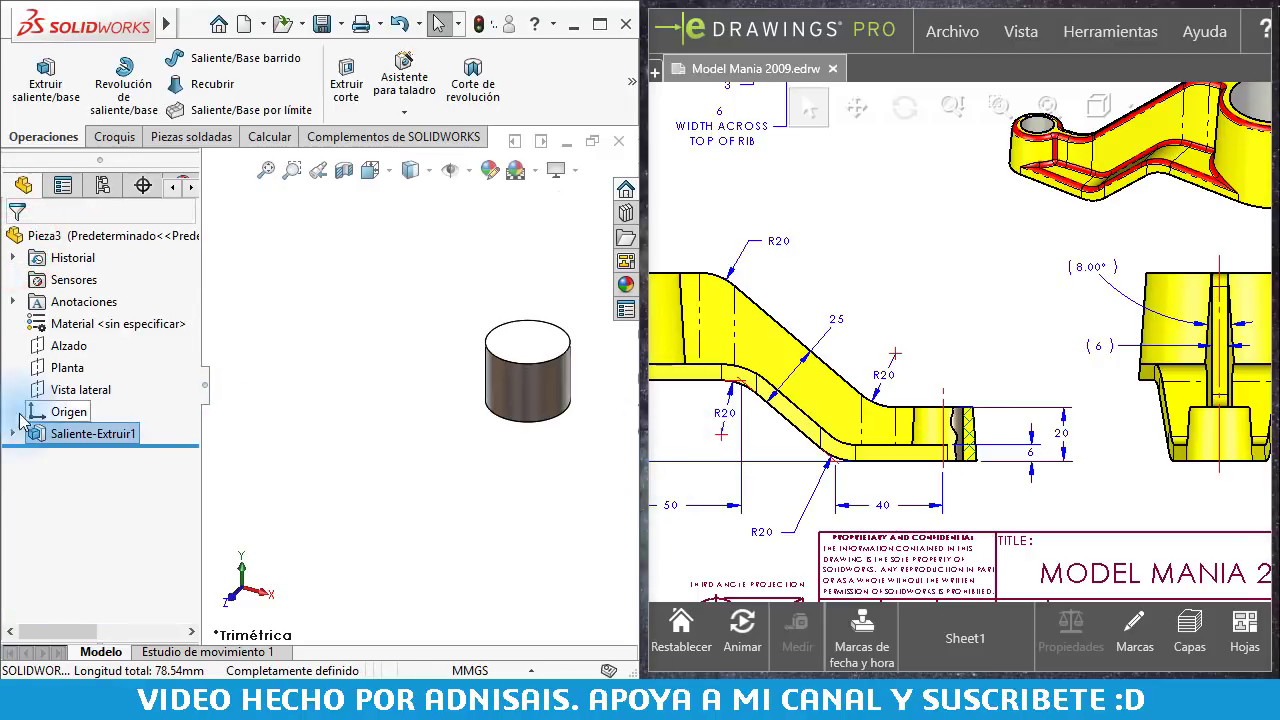
Step: Start a second boss from Croquis1 on the large circle with 40 mm Blind depth
{"action": "left_click", "coordinate": [12, 434]}
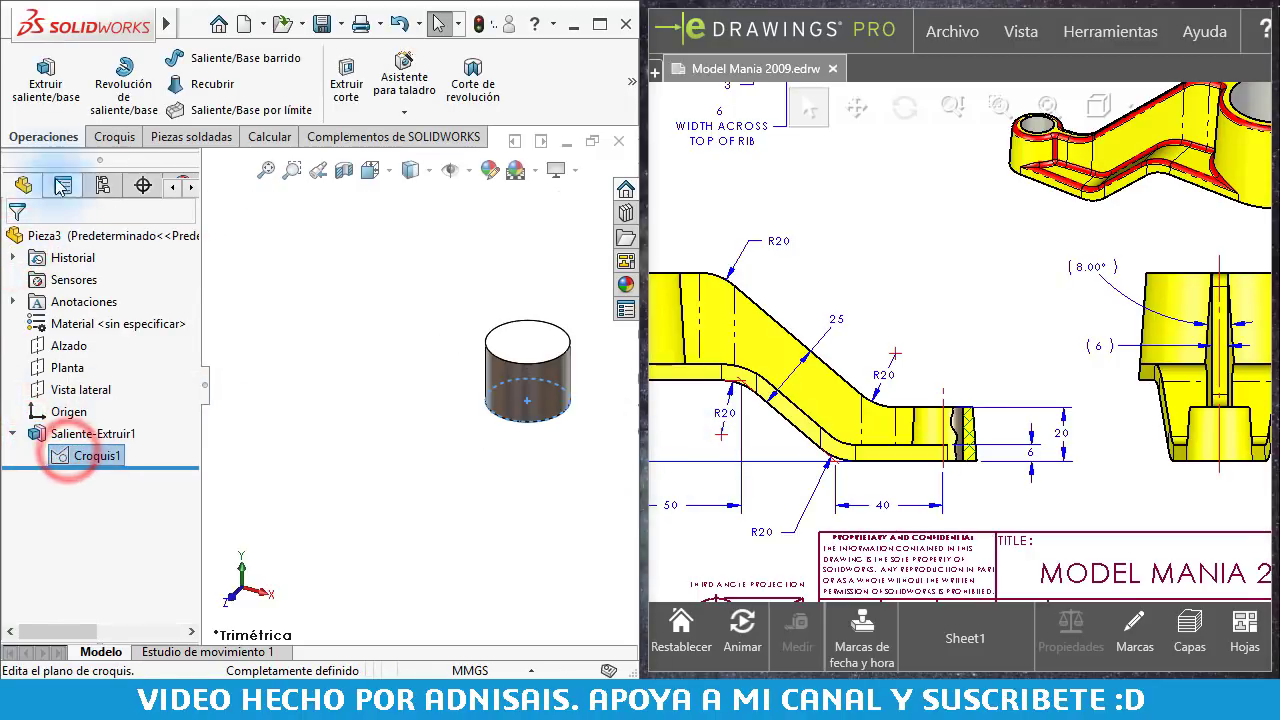
{"action": "left_click", "coordinate": [45, 80]}
{"action": "middle_click_drag", "start_coordinate": [829, 371], "coordinate": [1188, 405]}
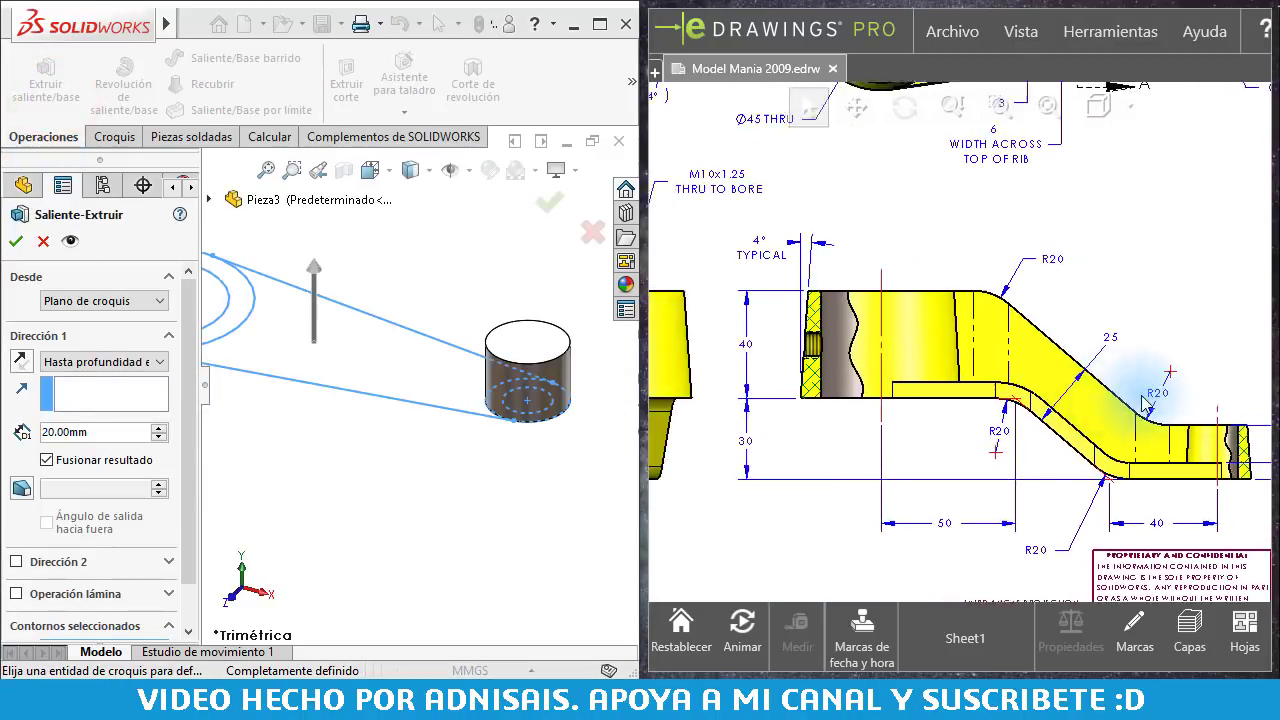
{"action": "left_click", "coordinate": [158, 428]}
{"action": "left_click", "coordinate": [158, 428]}
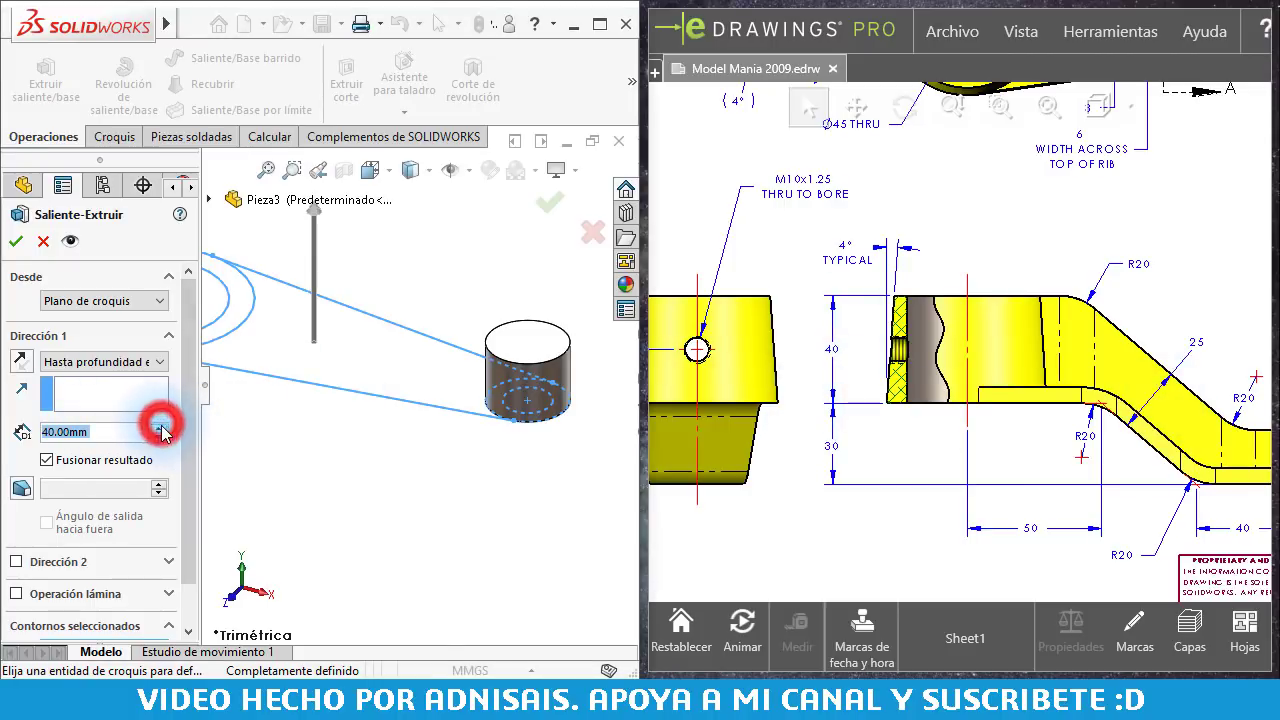
{"action": "scroll", "coordinate": [180, 425], "scroll_direction": "down", "scroll_amount": 2}
{"action": "left_click", "coordinate": [120, 603]}
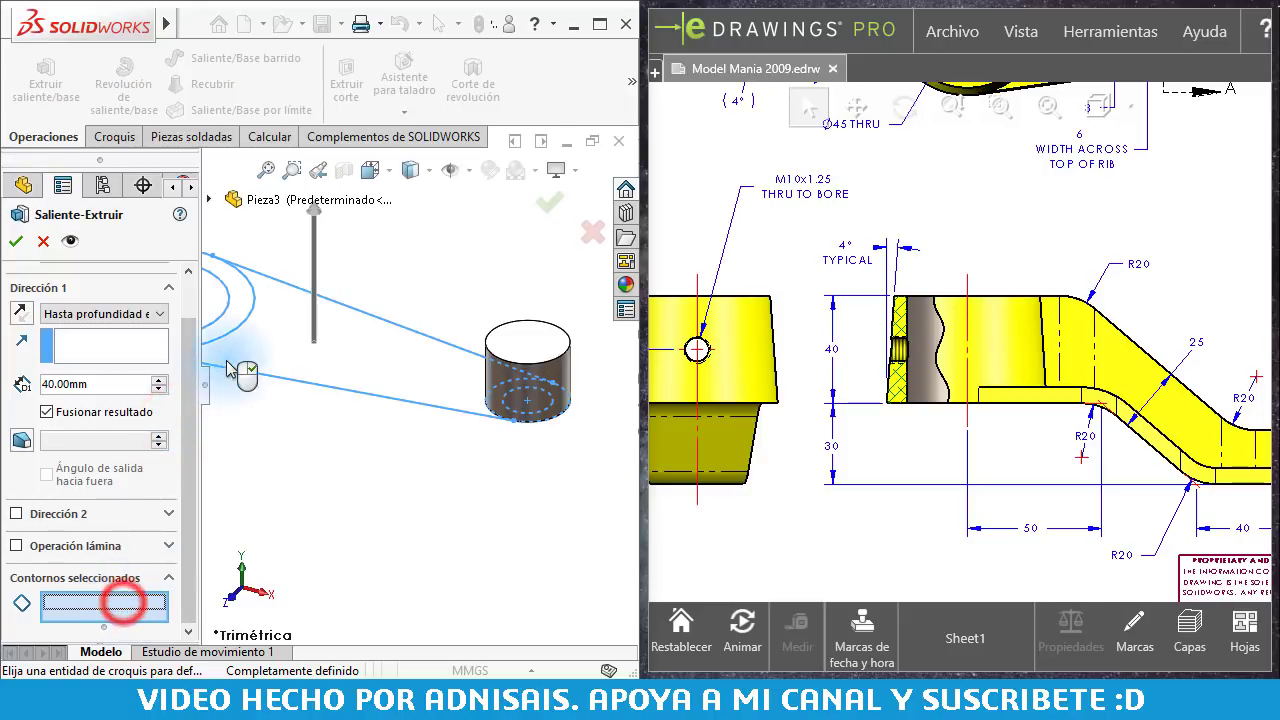
{"action": "left_click", "coordinate": [240, 332]}
{"action": "middle_click_drag", "start_coordinate": [357, 371], "coordinate": [443, 423], "text": "ctrl"}
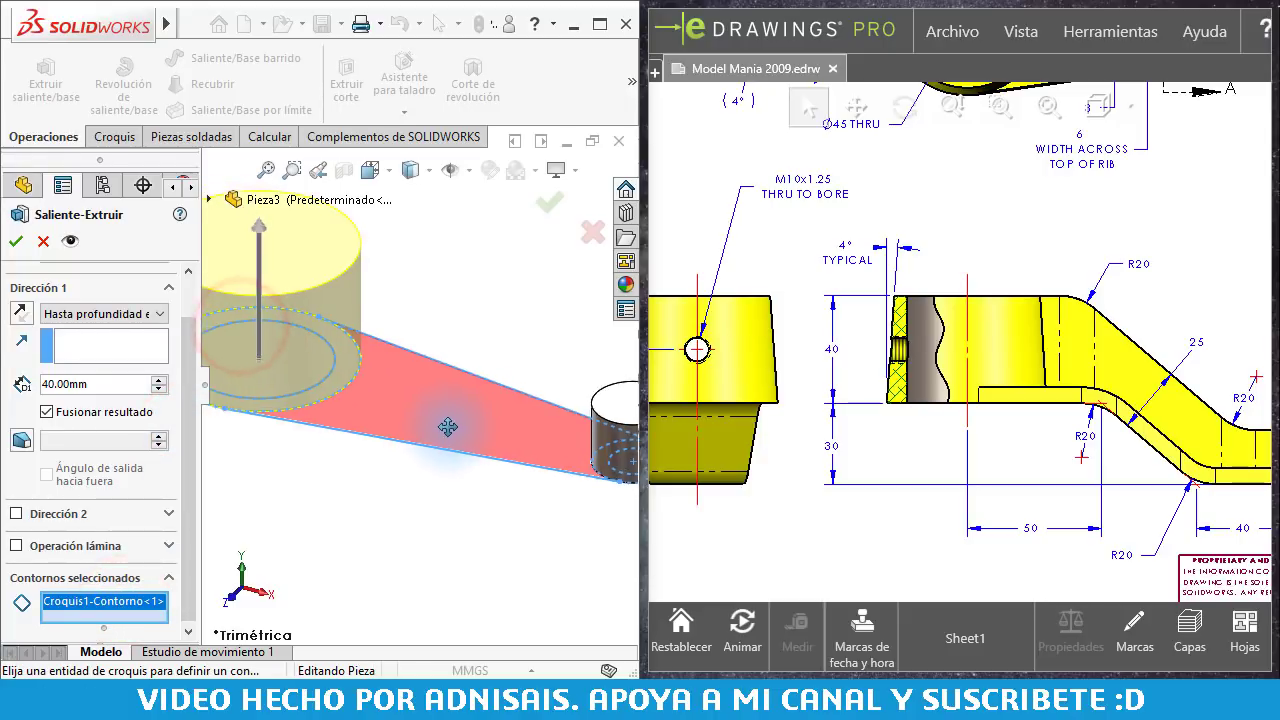
{"action": "scroll", "coordinate": [188, 432], "scroll_direction": "up", "scroll_amount": 2}
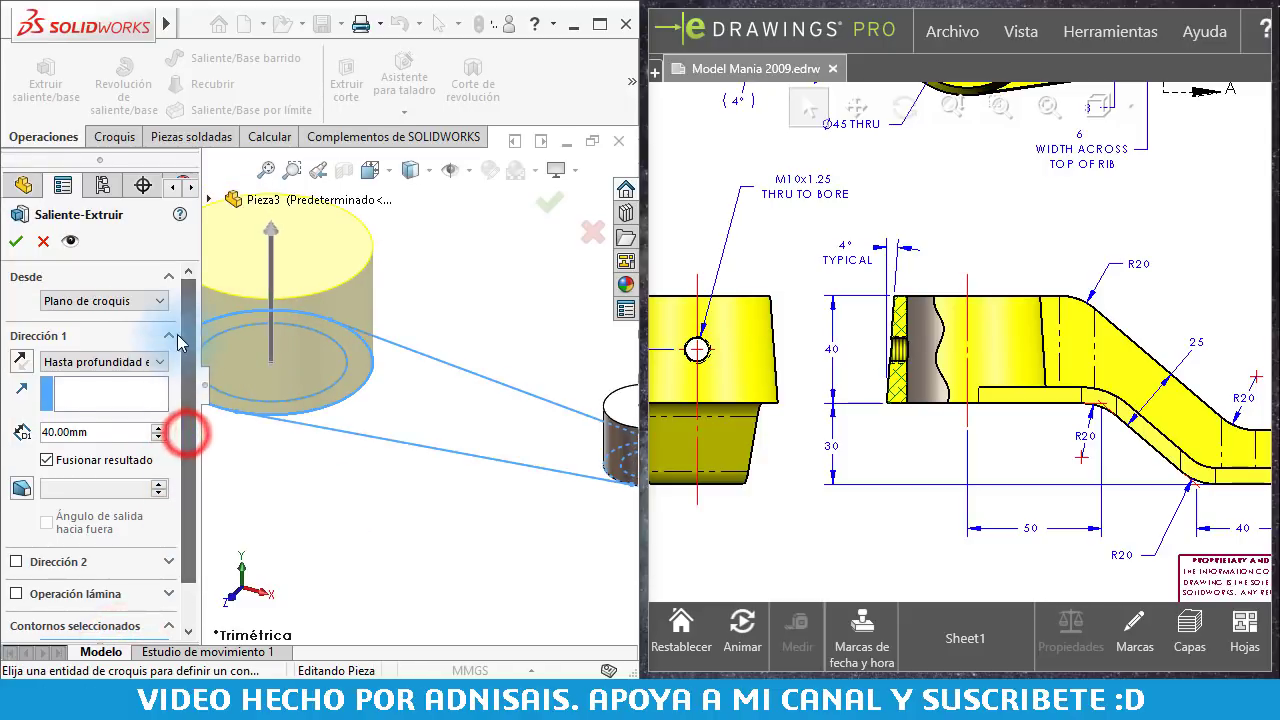
Step: Start the large boss at a 30 mm offset from the sketch plane and accept it
{"action": "left_click", "coordinate": [62, 303]}
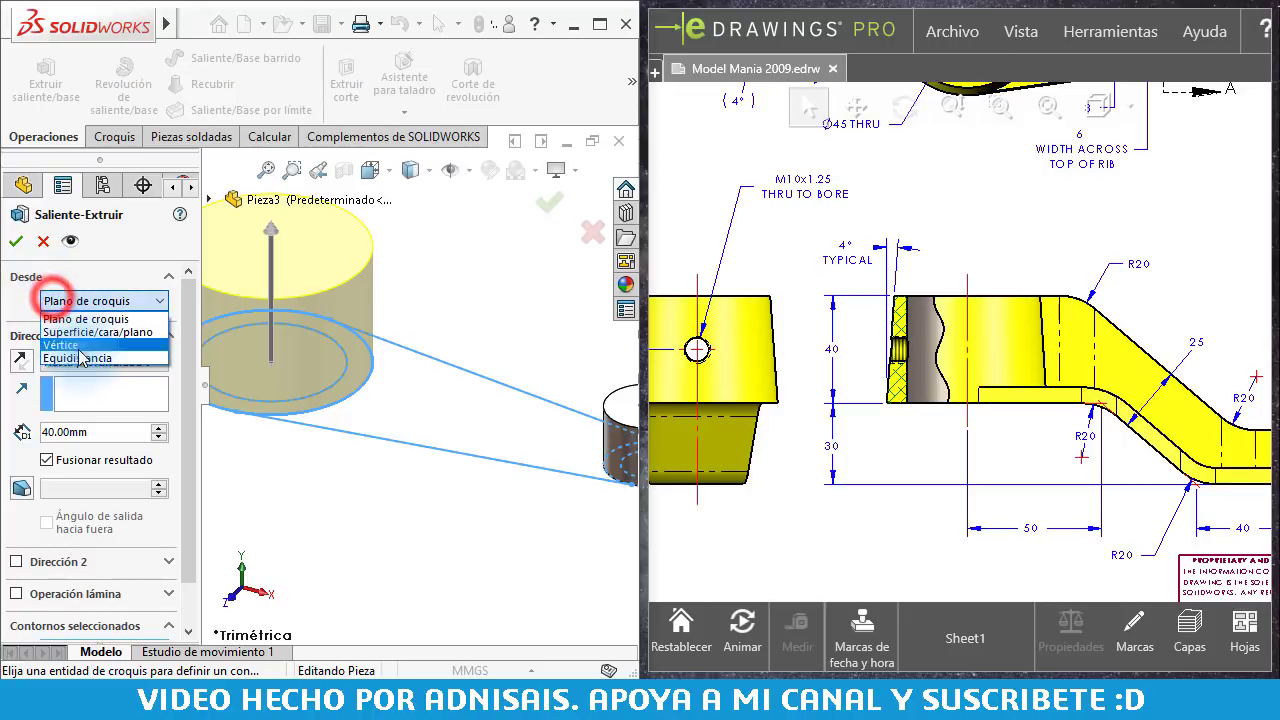
{"action": "left_click", "coordinate": [90, 354]}
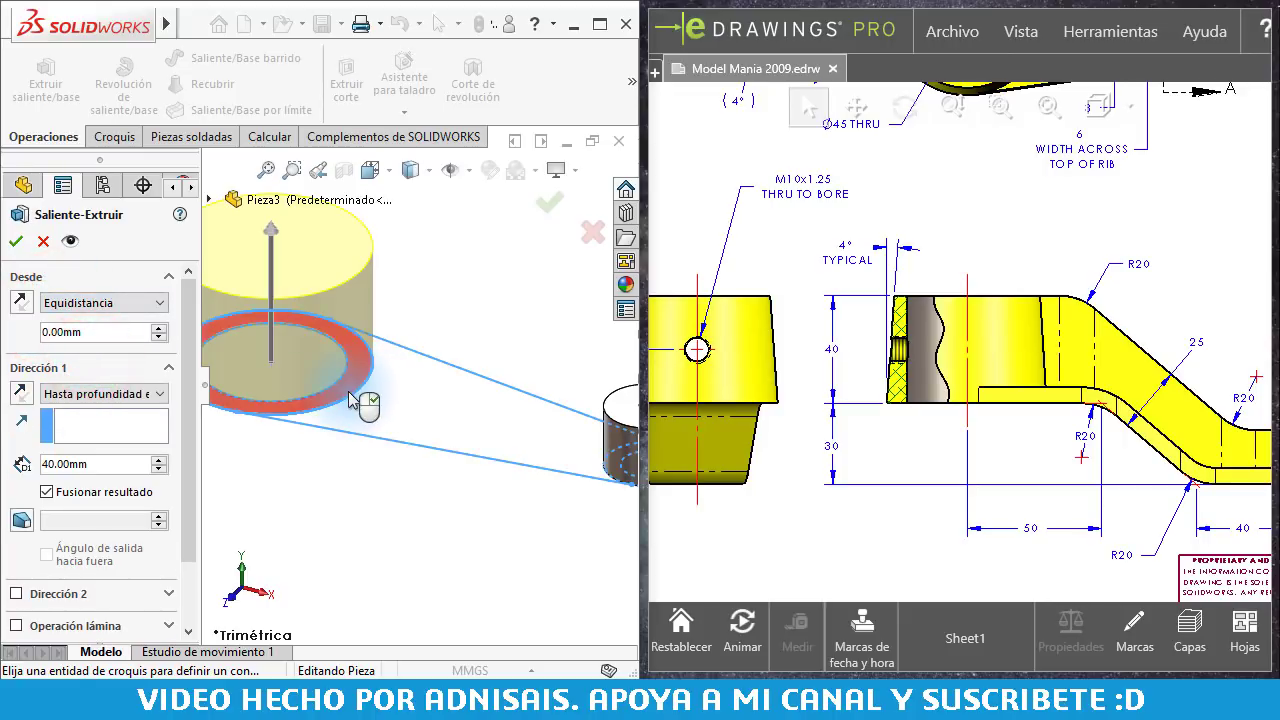
{"action": "left_click", "coordinate": [370, 382]}
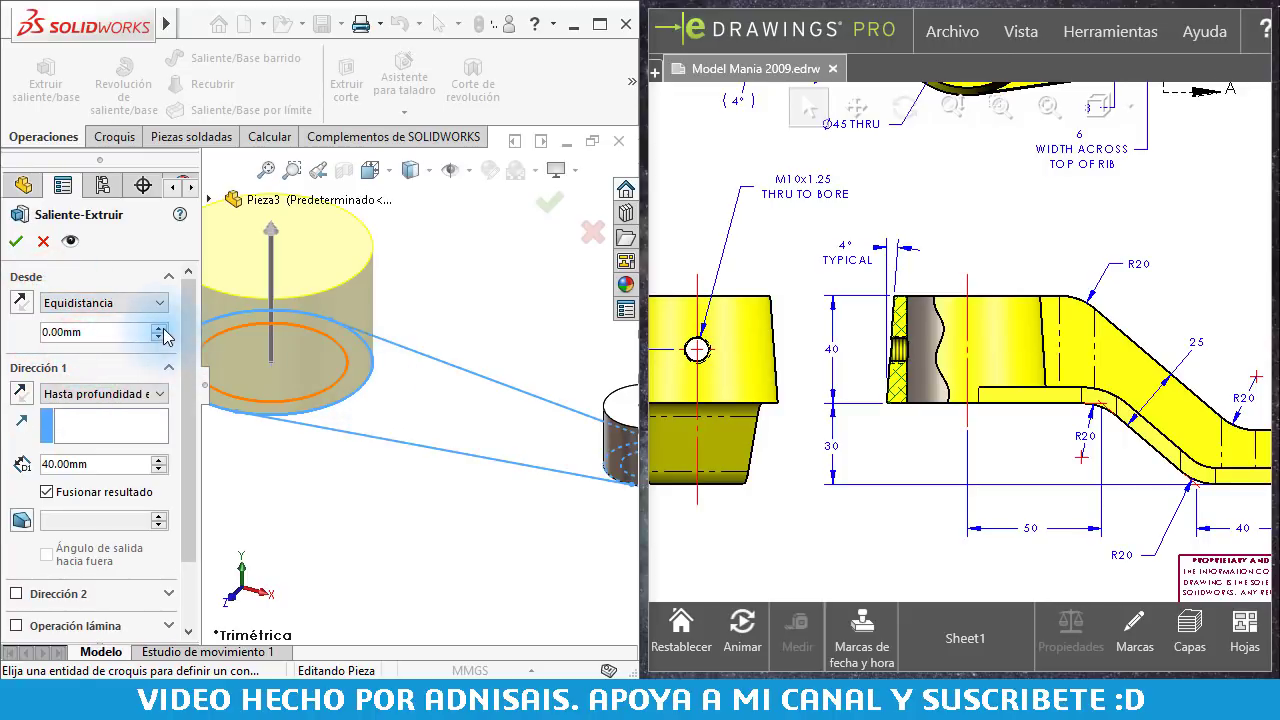
{"action": "left_click", "coordinate": [158, 327]}
{"action": "left_click", "coordinate": [158, 327]}
{"action": "left_click", "coordinate": [158, 327]}
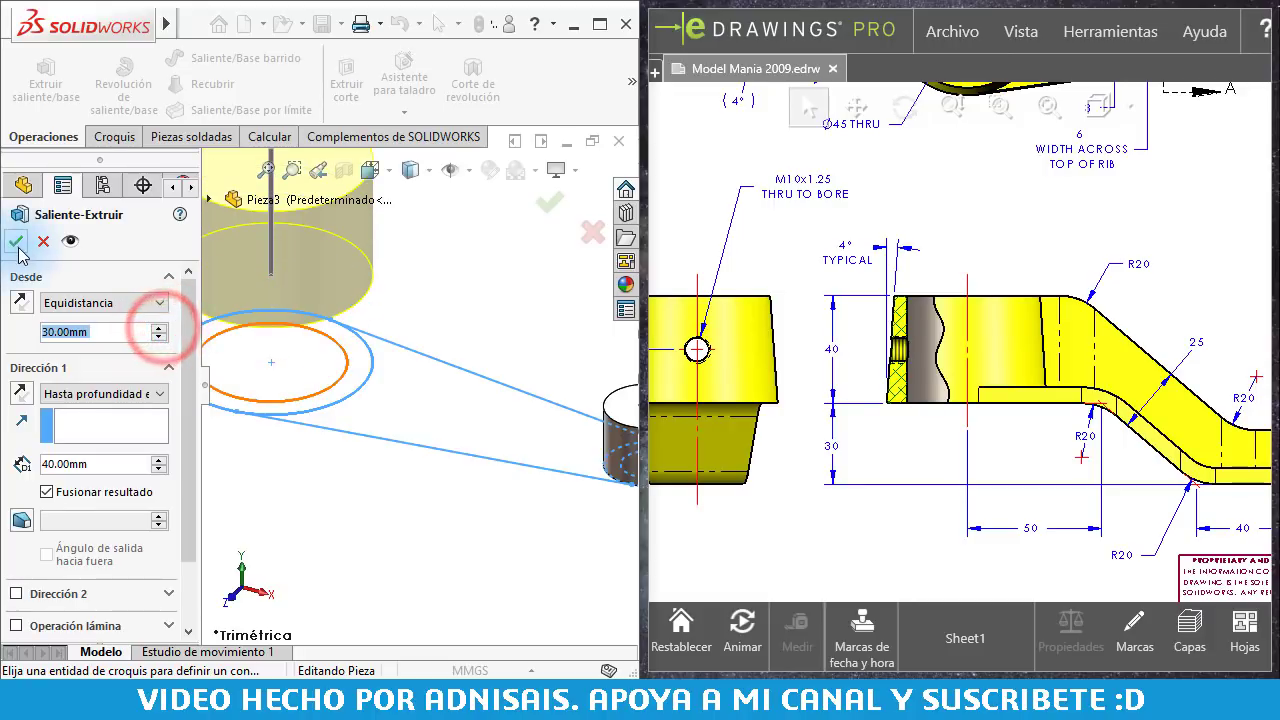
{"action": "scroll", "coordinate": [510, 385], "scroll_direction": "up", "scroll_amount": 2}
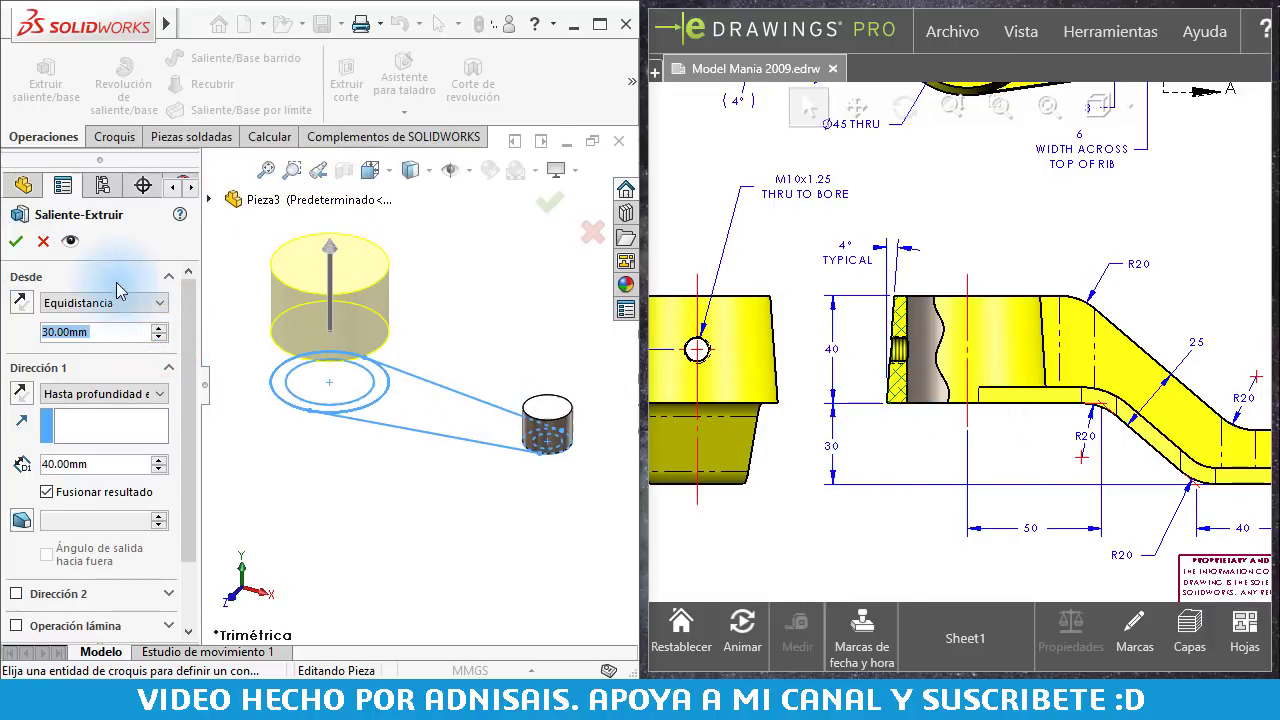
{"action": "left_click", "coordinate": [16, 241]}
{"action": "left_click", "coordinate": [351, 485]}
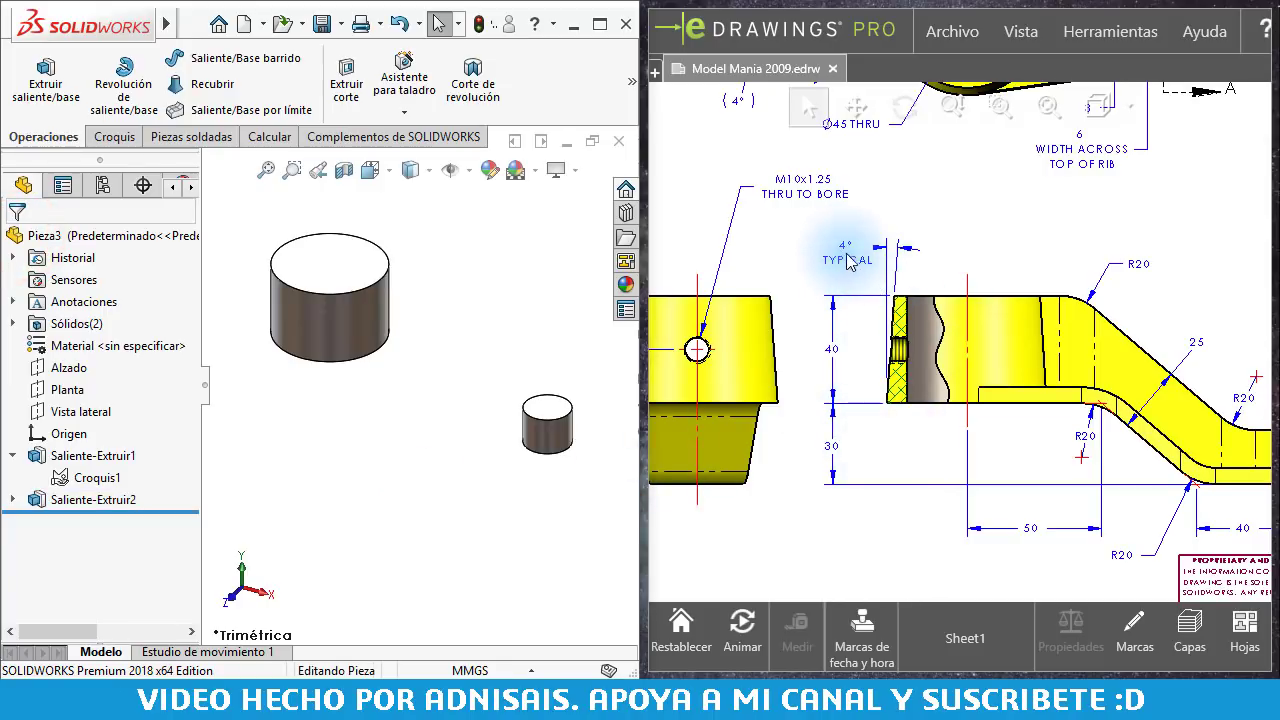
{"action": "middle_click_drag", "start_coordinate": [960, 334], "coordinate": [811, 323]}
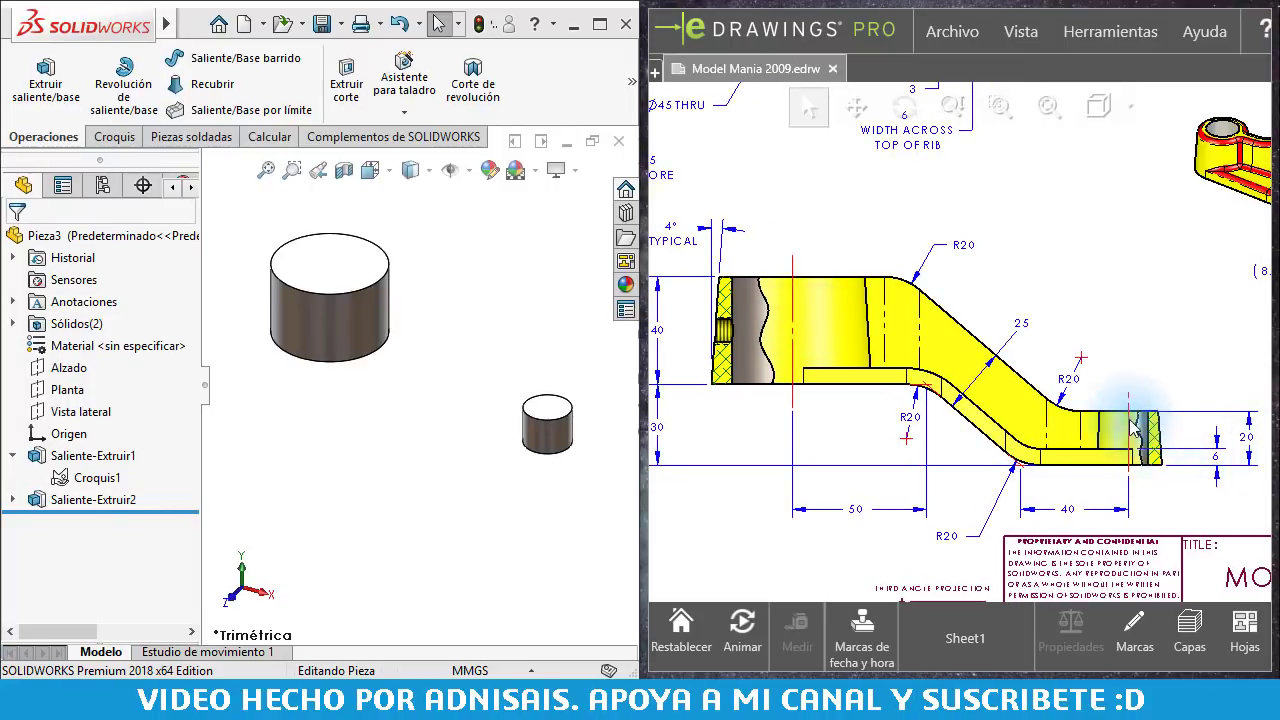
{"action": "mouse_move", "coordinate": [920, 330]}
{"action": "middle_mouse_down"}
{"action": "mouse_move", "coordinate": [1040, 355]}
{"action": "mouse_move", "coordinate": [1043, 429]}
{"action": "middle_mouse_up"}
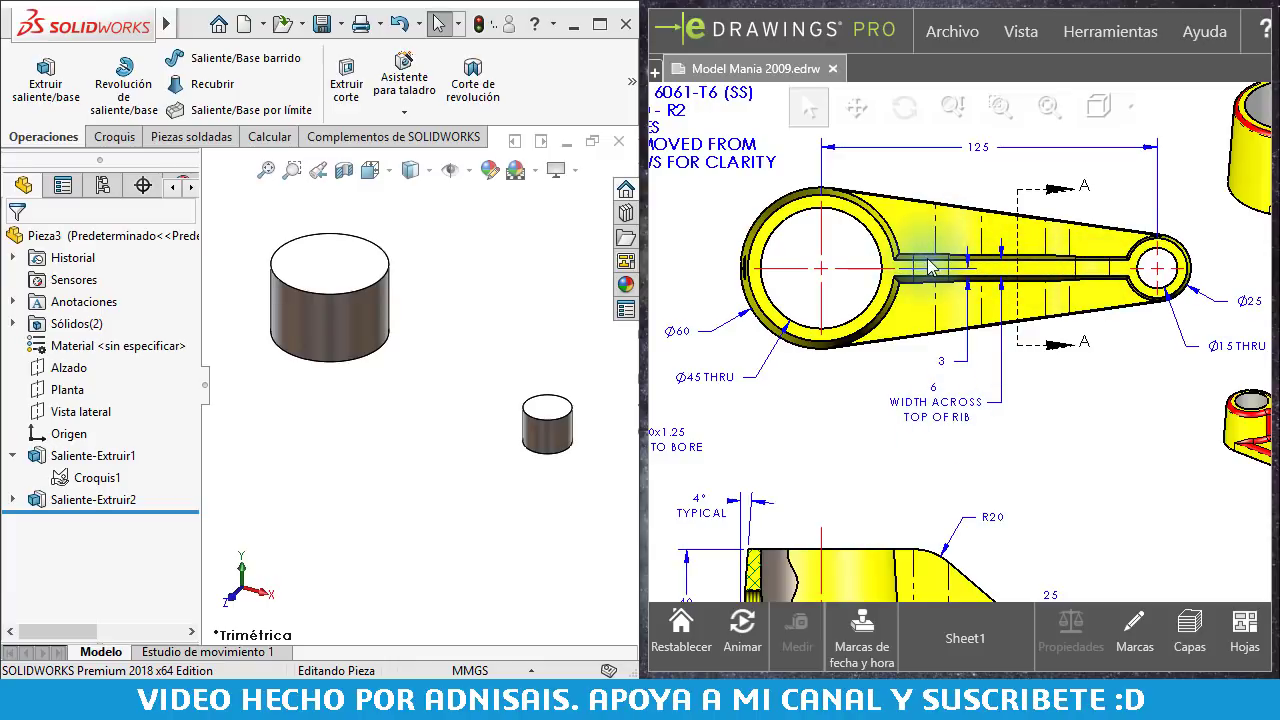
{"action": "scroll", "coordinate": [890, 210], "scroll_direction": "up", "scroll_amount": 3}
{"action": "scroll", "coordinate": [857, 214], "scroll_direction": "up", "scroll_amount": 2}
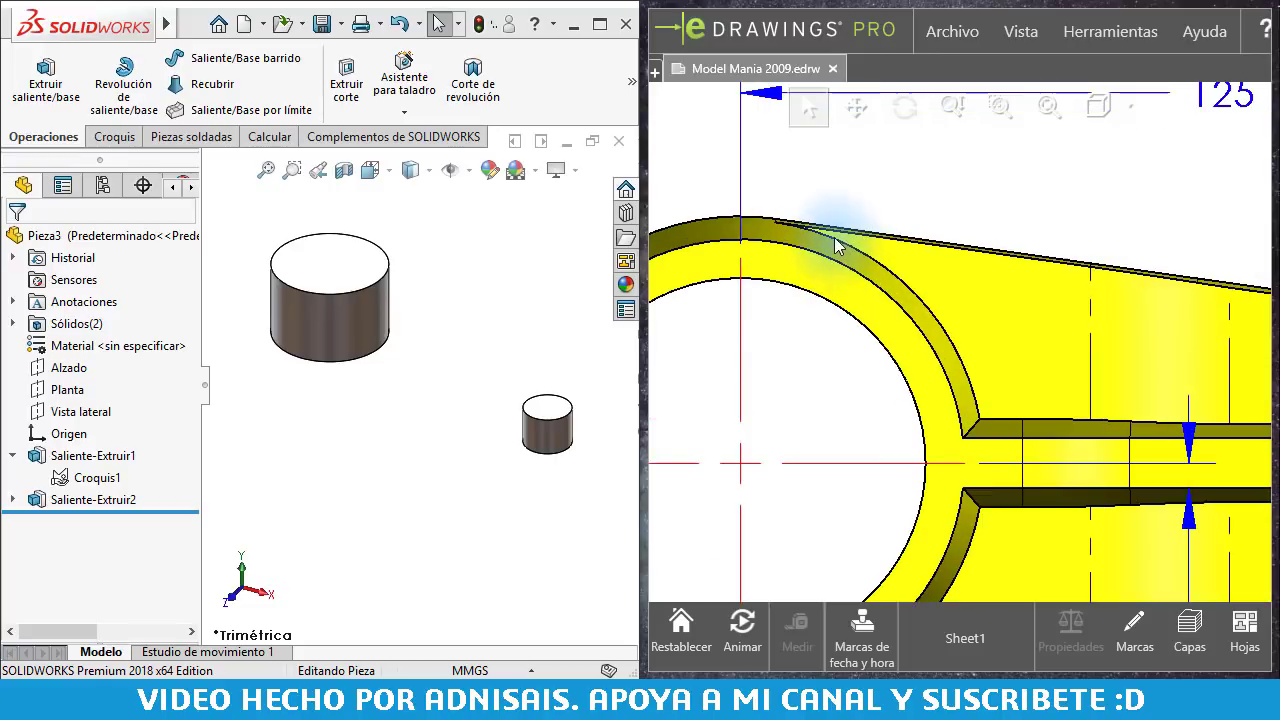
{"action": "scroll", "coordinate": [1101, 295], "scroll_direction": "down", "scroll_amount": 2}
{"action": "scroll", "coordinate": [1110, 290], "scroll_direction": "down", "scroll_amount": 2}
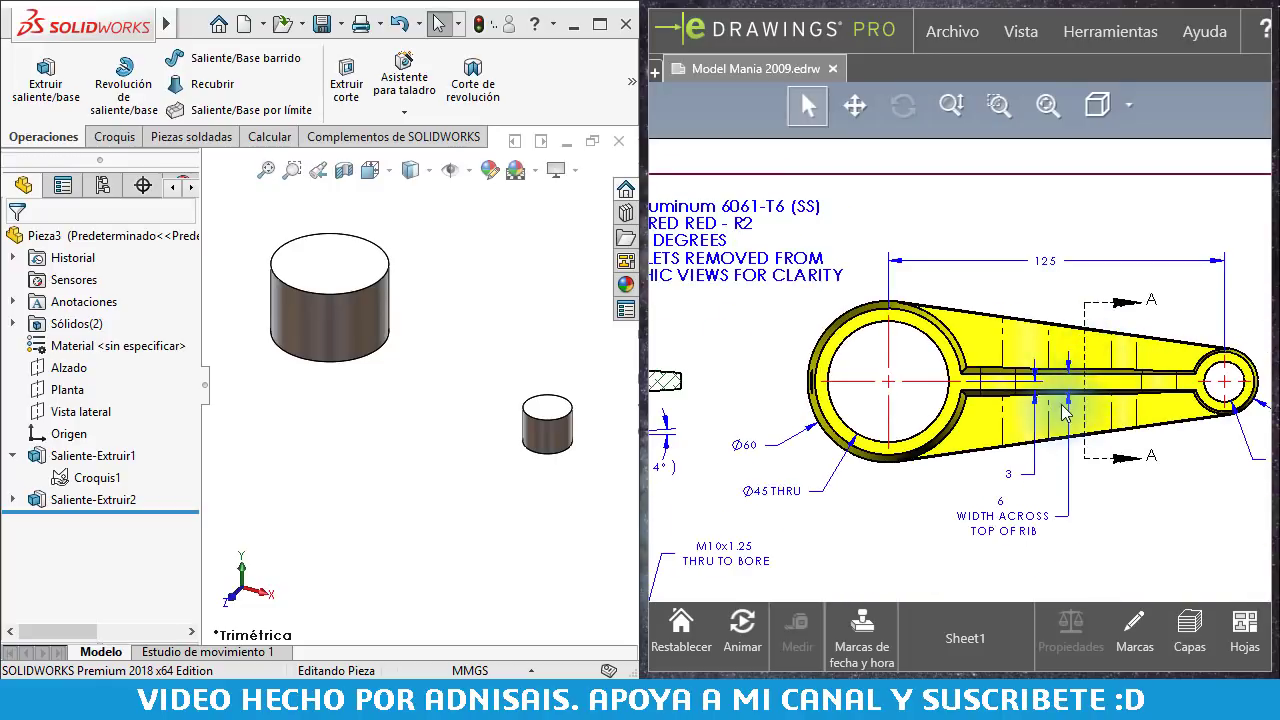
{"action": "scroll", "coordinate": [1000, 370], "scroll_direction": "down", "scroll_amount": 2}
{"action": "scroll", "coordinate": [945, 386], "scroll_direction": "down", "scroll_amount": 2}
{"action": "scroll", "coordinate": [749, 286], "scroll_direction": "up", "scroll_amount": 2}
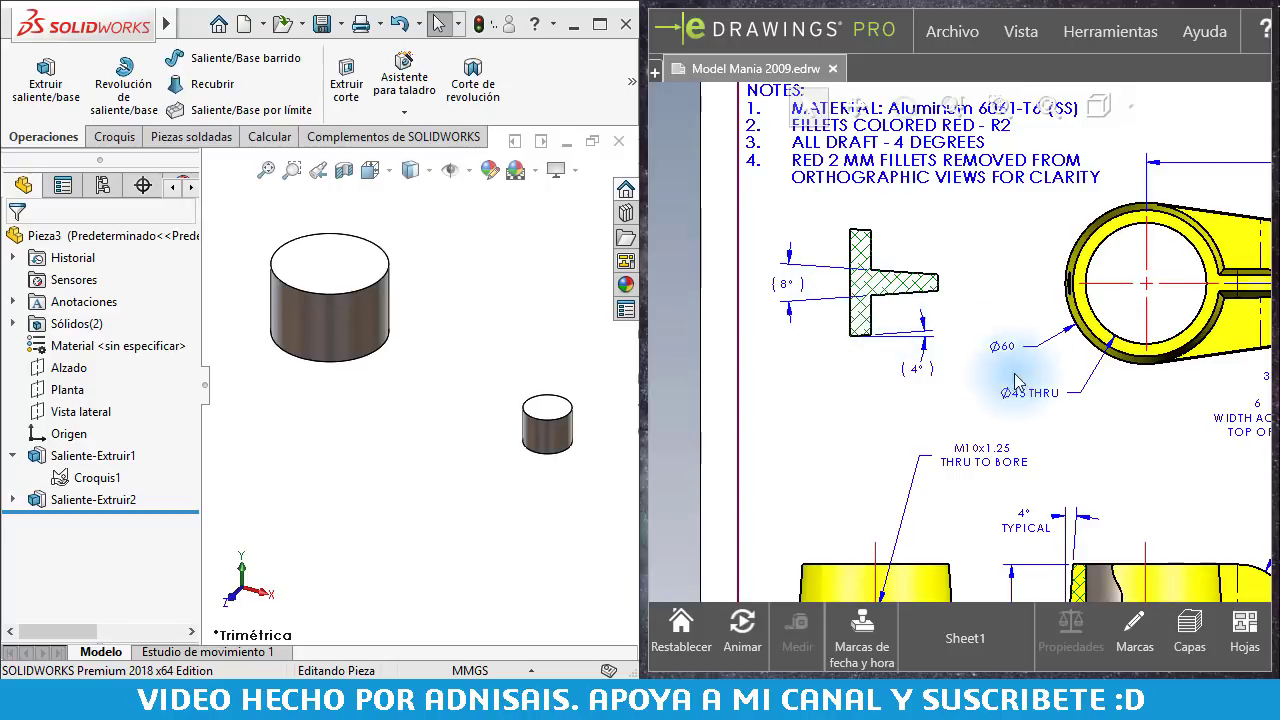
{"action": "middle_click_drag", "start_coordinate": [1080, 390], "coordinate": [935, 332]}
{"action": "scroll", "coordinate": [1086, 368], "scroll_direction": "down", "scroll_amount": 2}
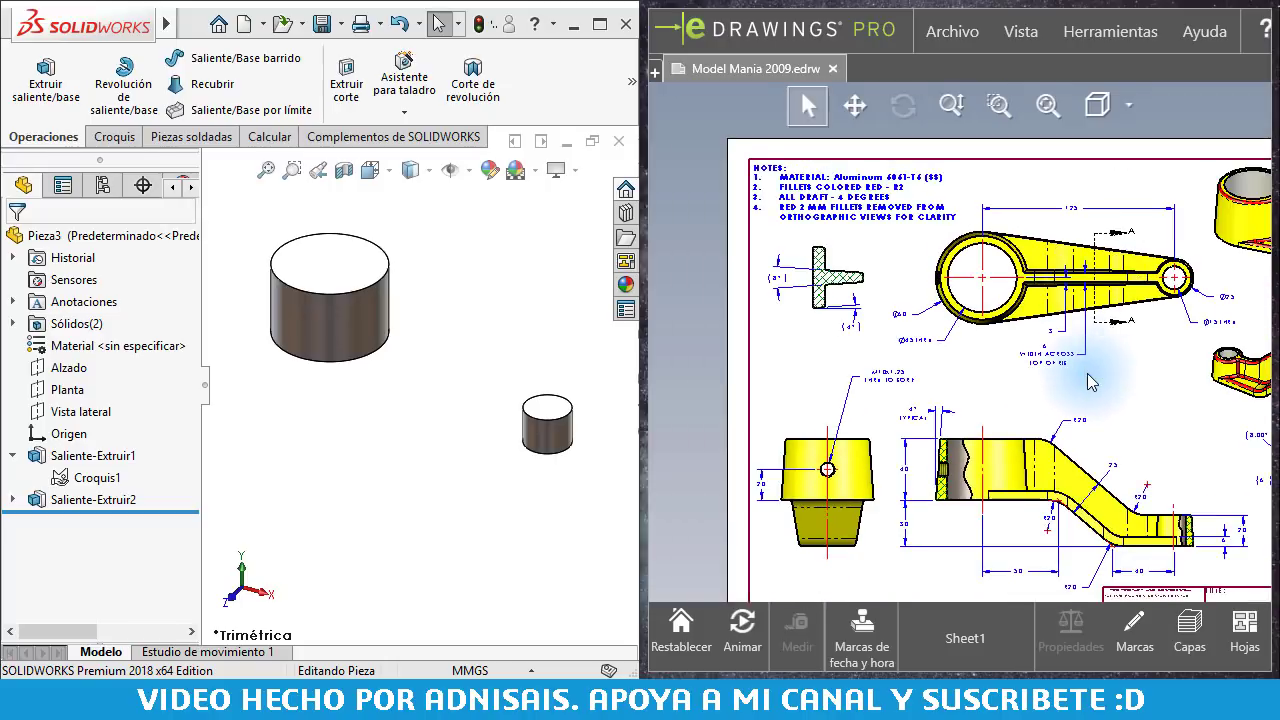
{"action": "scroll", "coordinate": [1060, 410], "scroll_direction": "down", "scroll_amount": 1}
{"action": "scroll", "coordinate": [1050, 465], "scroll_direction": "up", "scroll_amount": 1}
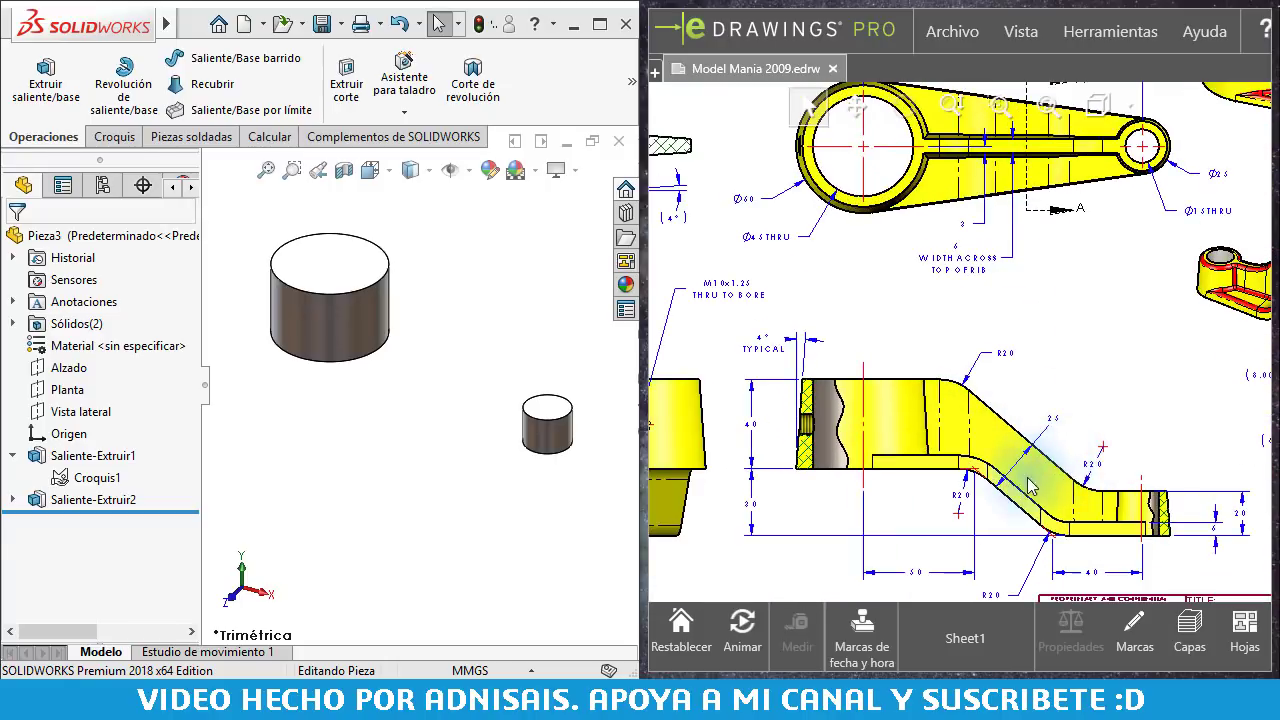
{"action": "scroll", "coordinate": [1018, 478], "scroll_direction": "up", "scroll_amount": 1}
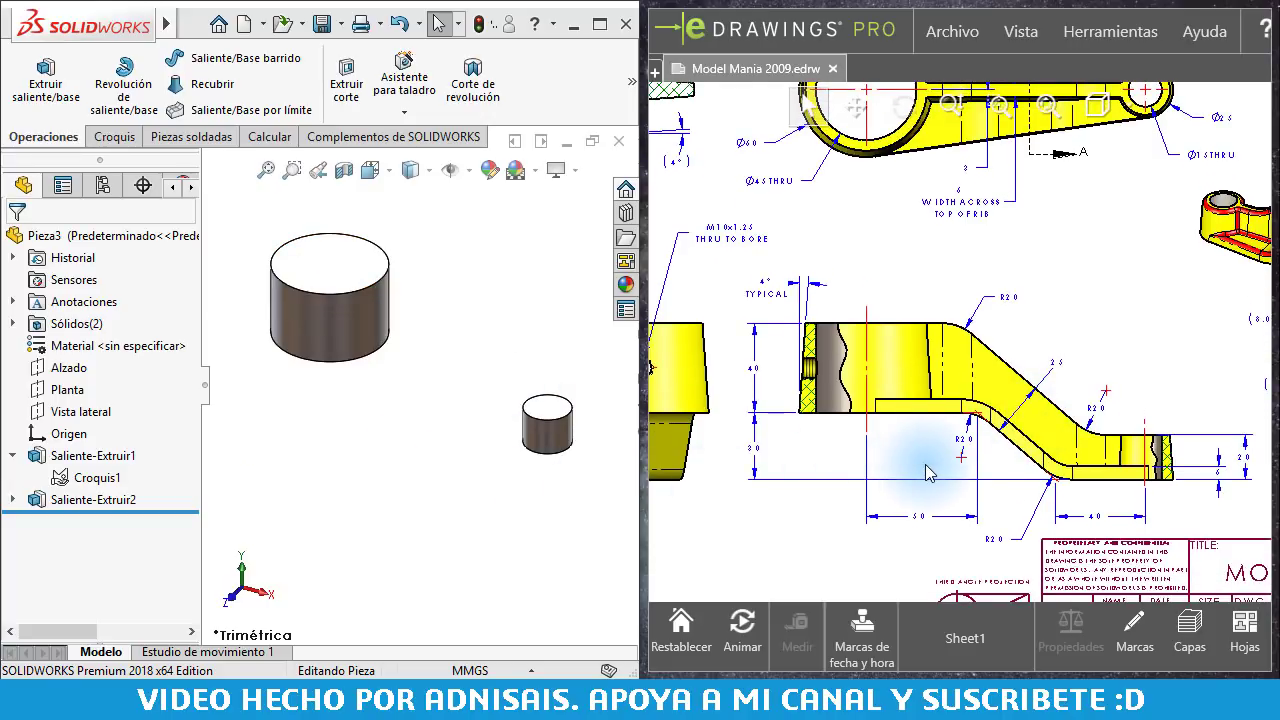
{"action": "middle_click_drag", "start_coordinate": [968, 446], "coordinate": [970, 466]}
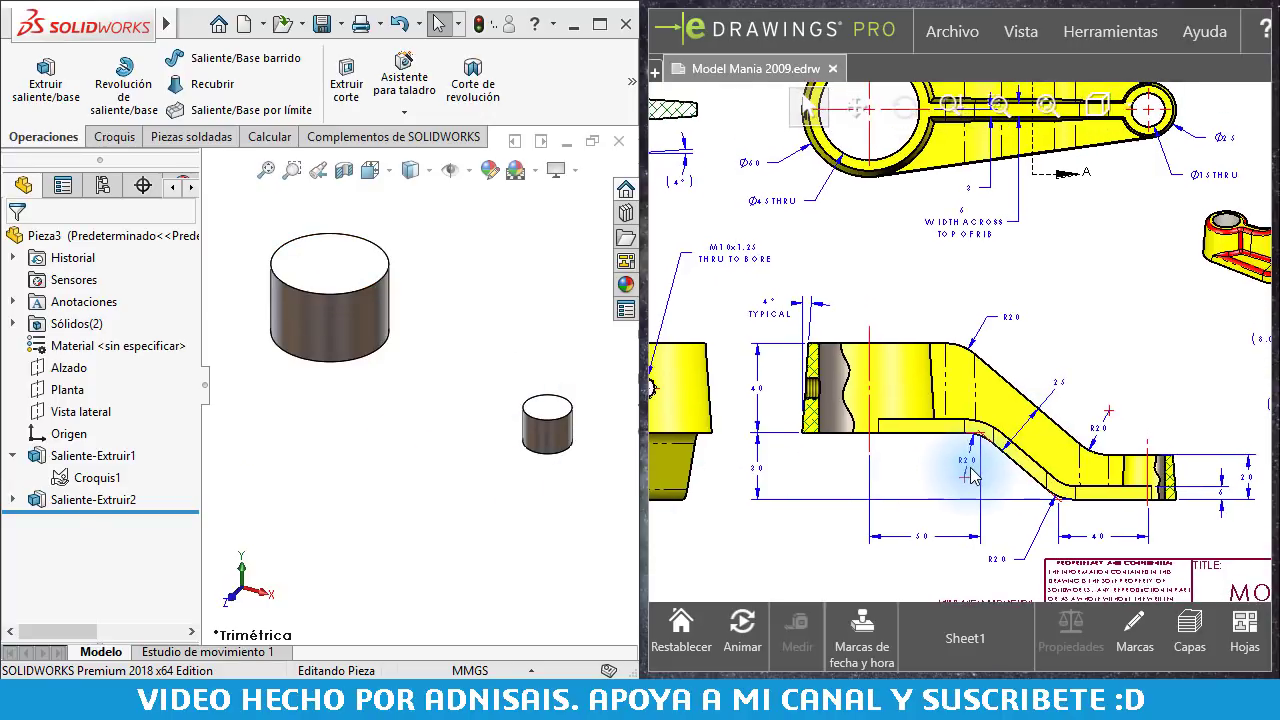
Step: Start a new sketch on the Alzado (front) plane with the first boss's sketch visible
{"action": "left_click", "coordinate": [68, 368]}
{"action": "left_click", "coordinate": [88, 343]}
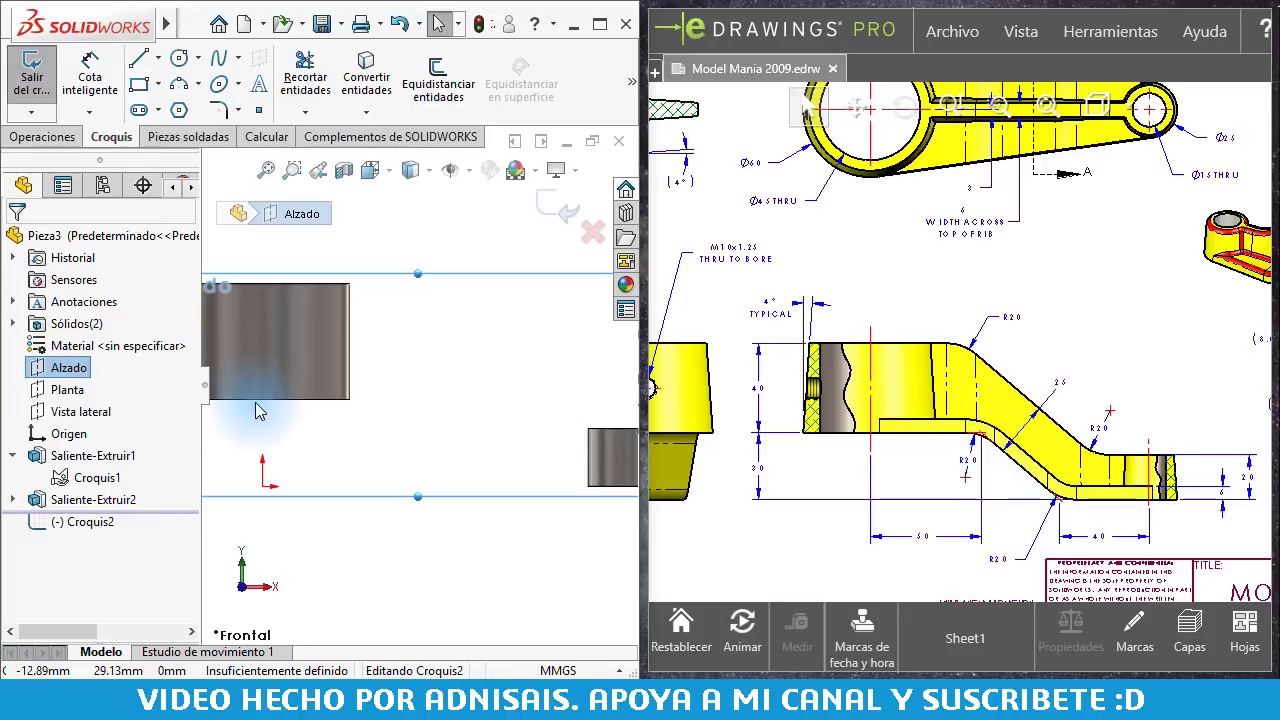
{"action": "left_click", "coordinate": [431, 410]}
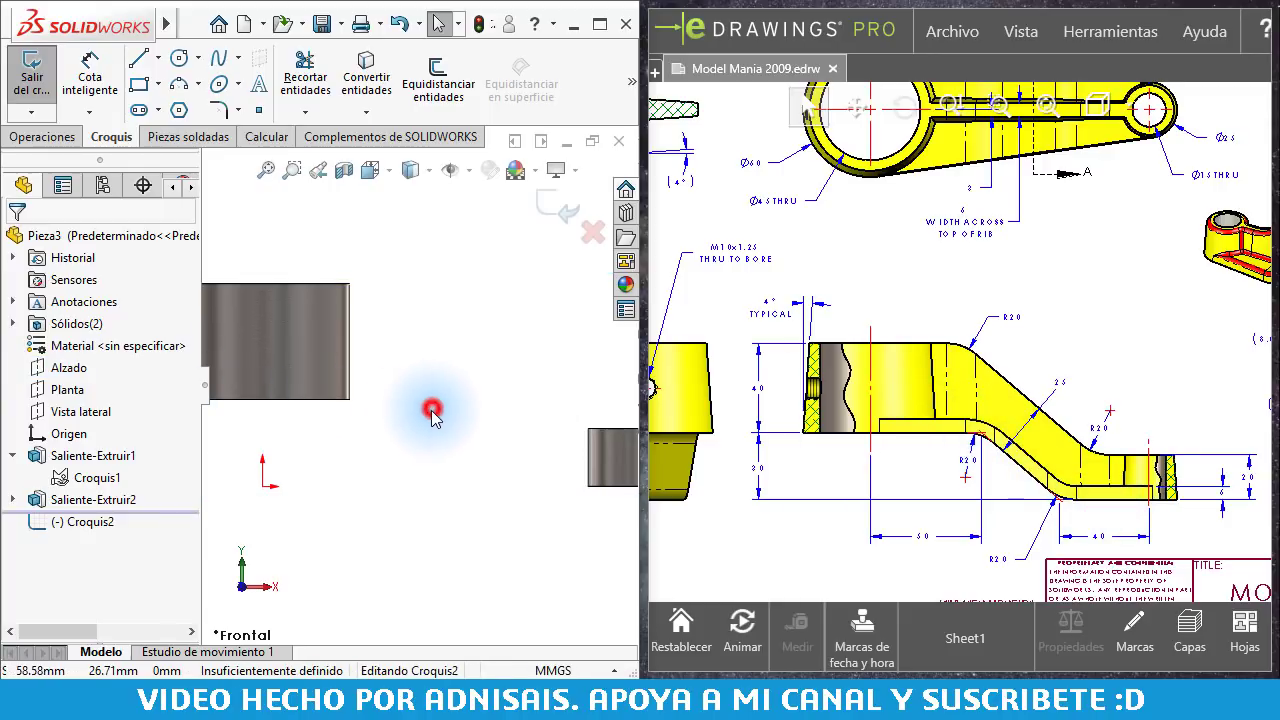
{"action": "left_click", "coordinate": [90, 479]}
{"action": "left_click", "coordinate": [108, 455]}
{"action": "left_click", "coordinate": [394, 537]}
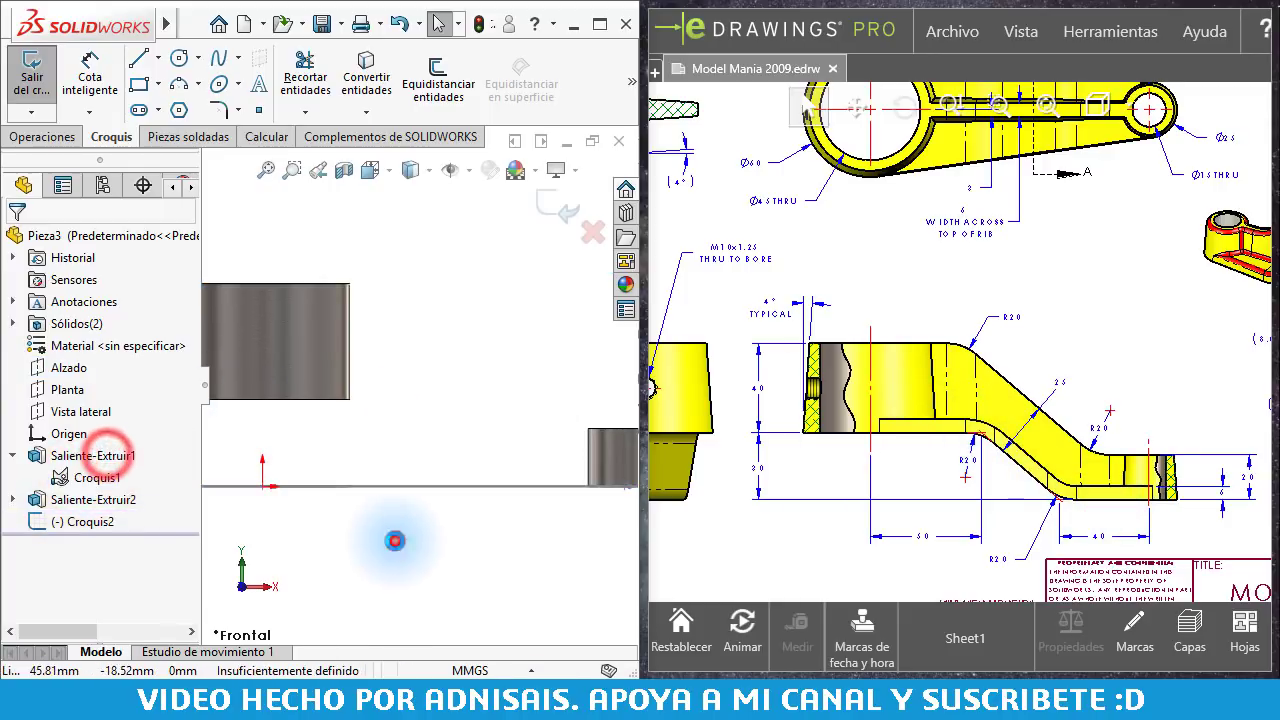
Step: Draw a horizontal–diagonal–horizontal line path from the large boss to the small boss
{"action": "key", "text": "l"}
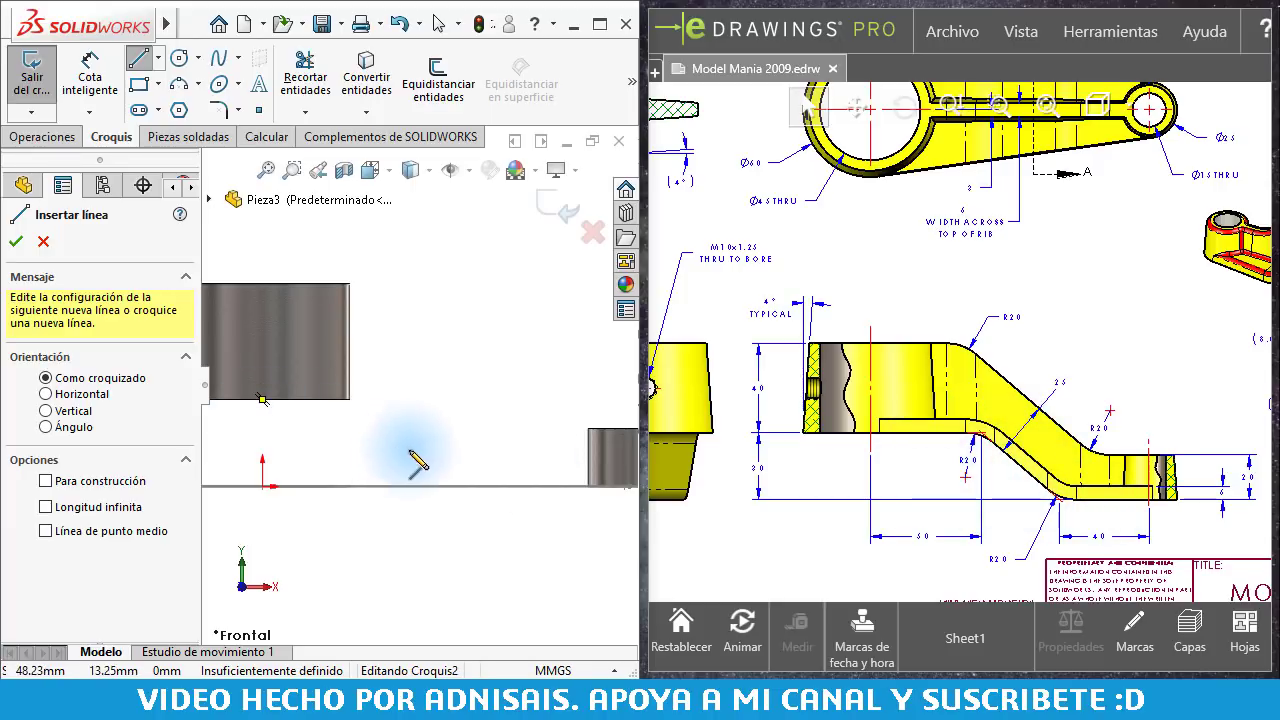
{"action": "scroll", "coordinate": [890, 514], "scroll_direction": "down", "scroll_amount": 3}
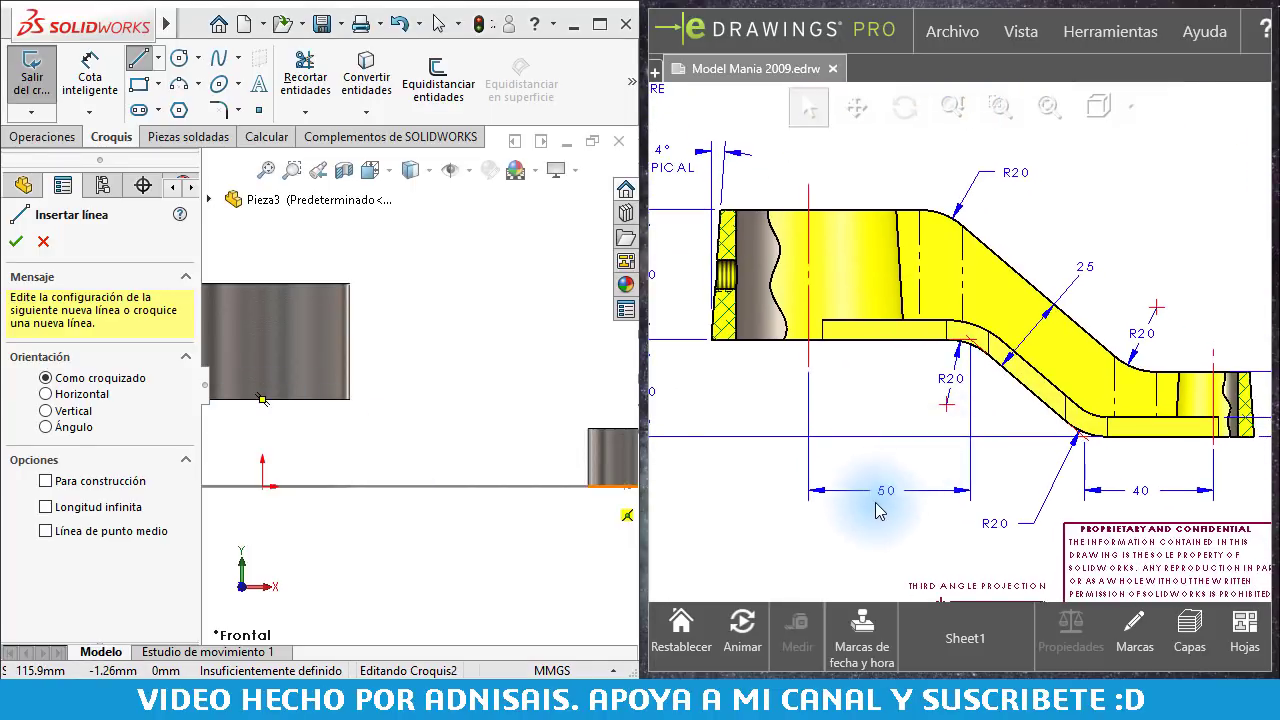
{"action": "scroll", "coordinate": [880, 500], "scroll_direction": "down", "scroll_amount": 2}
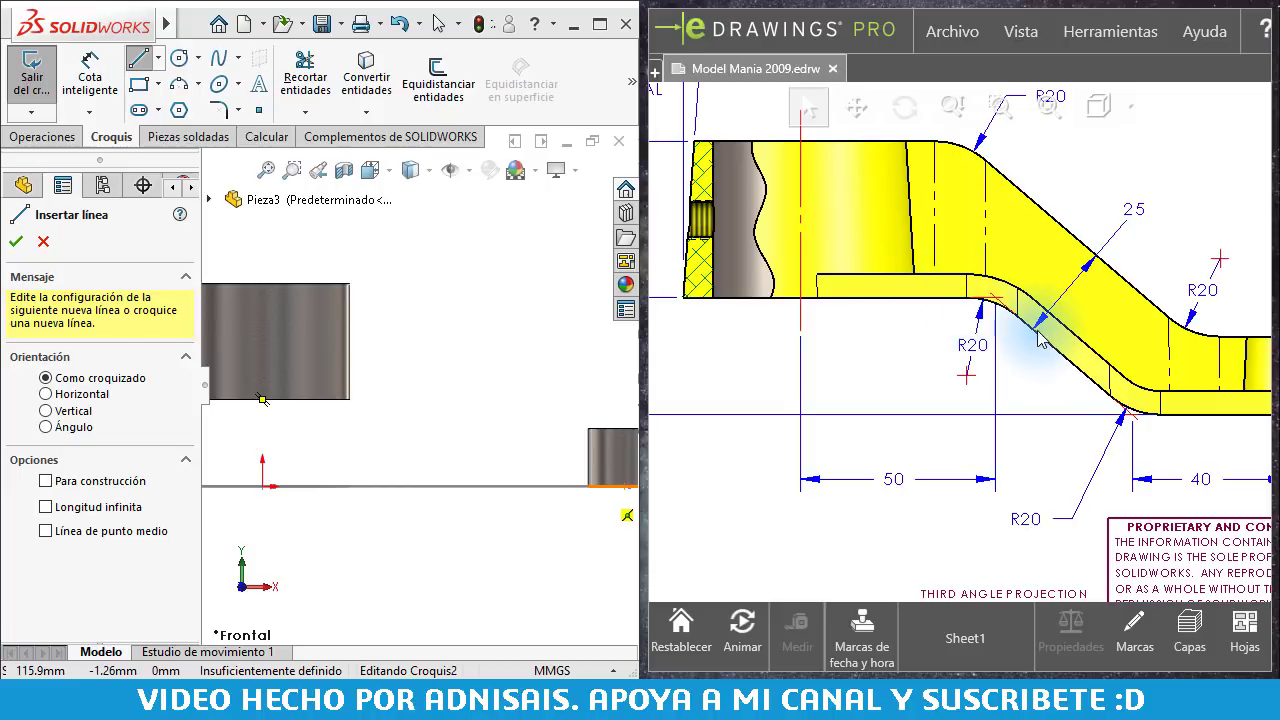
{"action": "middle_click_drag", "start_coordinate": [1115, 407], "coordinate": [988, 392]}
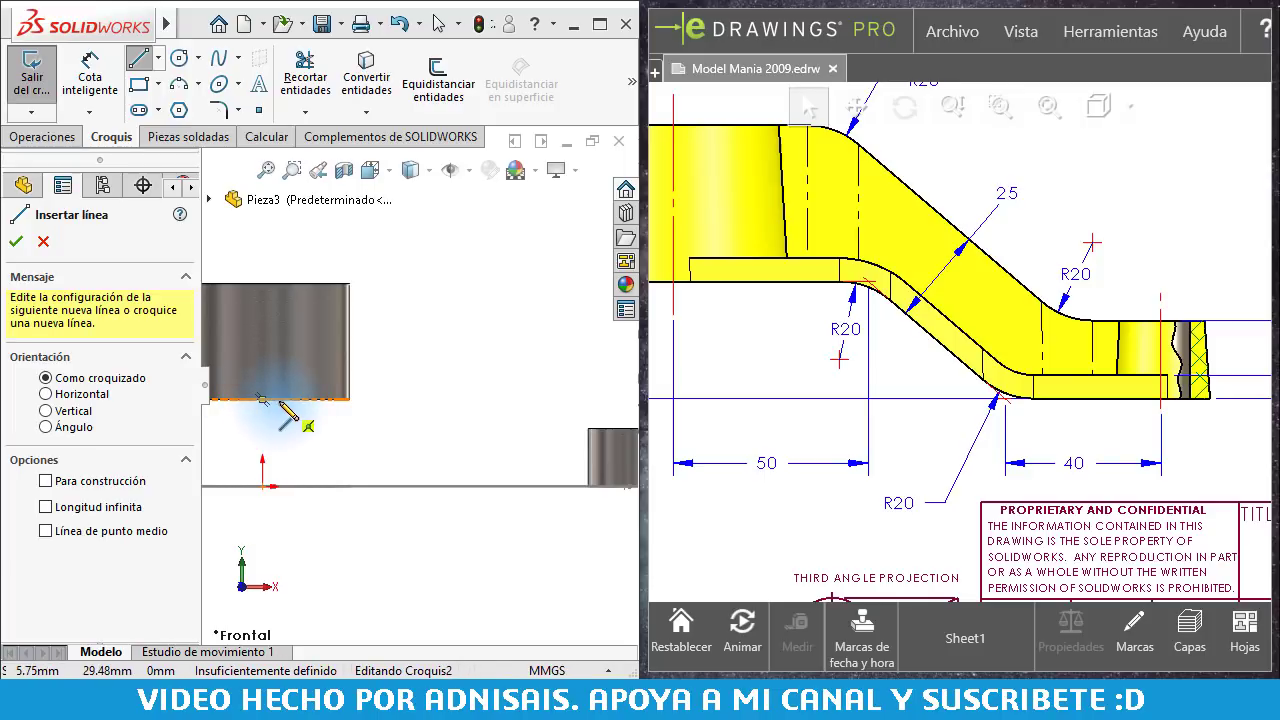
{"action": "left_click", "coordinate": [284, 399]}
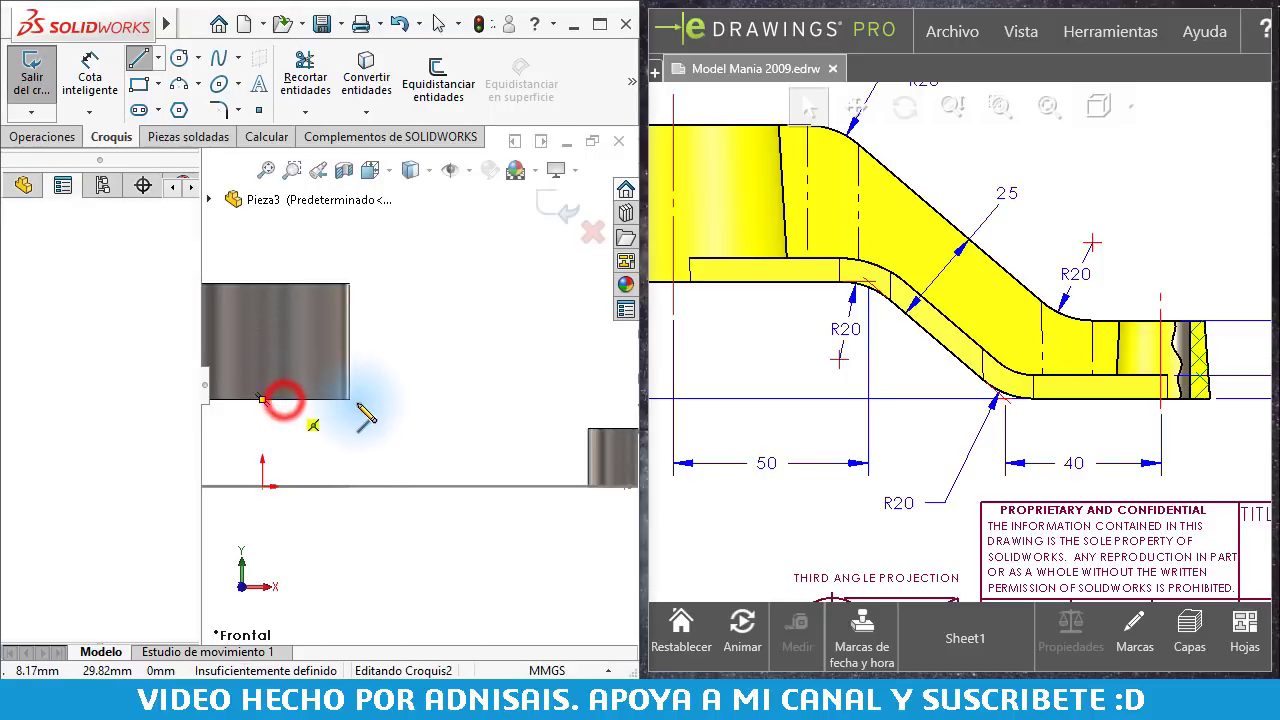
{"action": "left_click", "coordinate": [375, 399]}
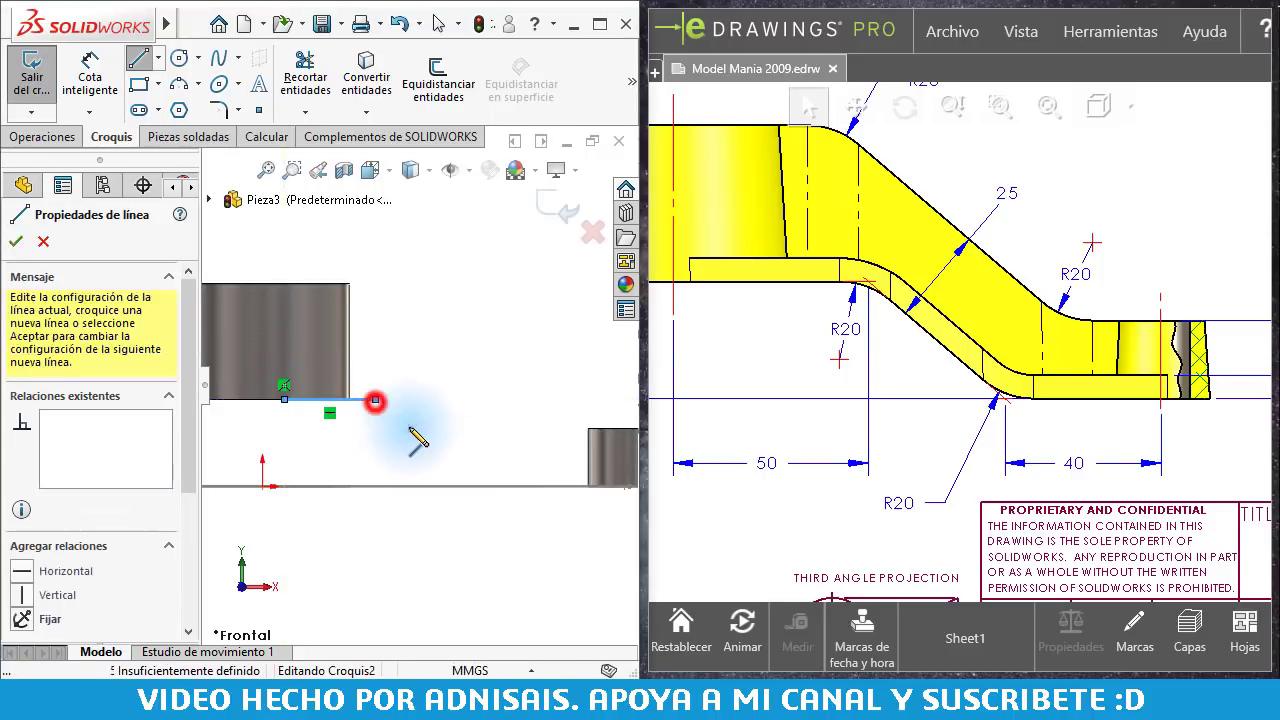
{"action": "left_click", "coordinate": [477, 486]}
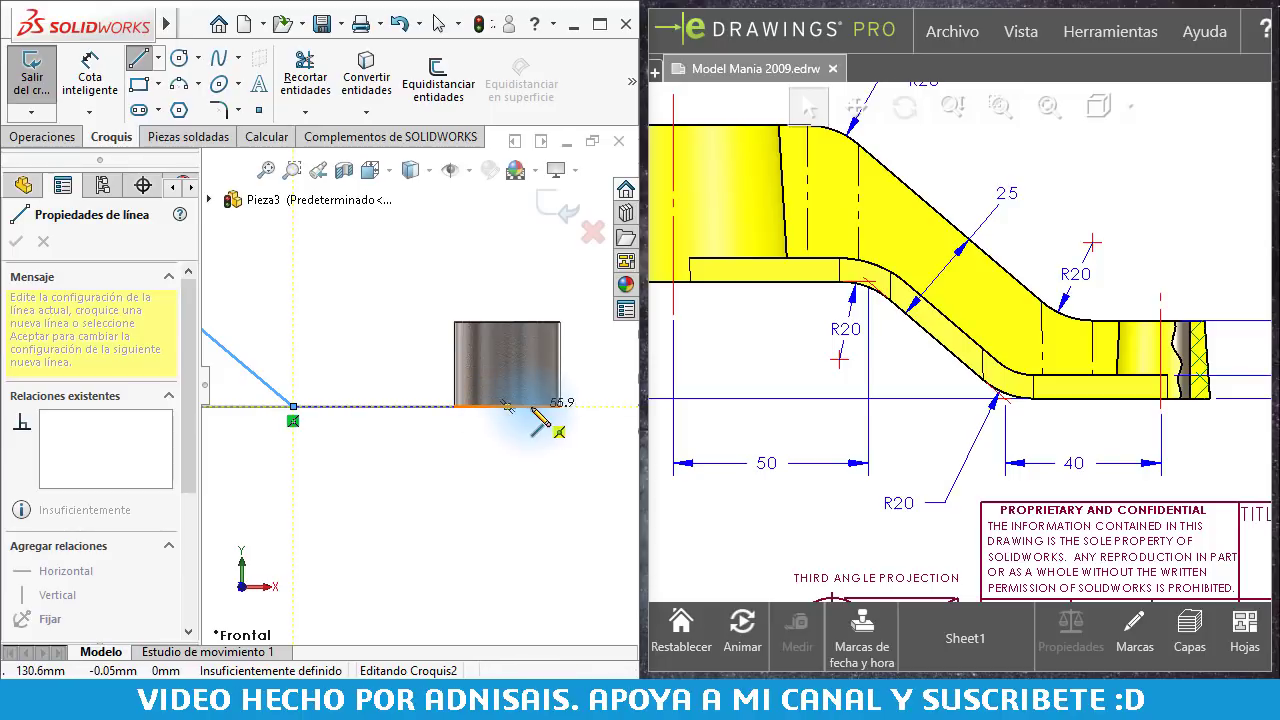
{"action": "double_click", "coordinate": [531, 406]}
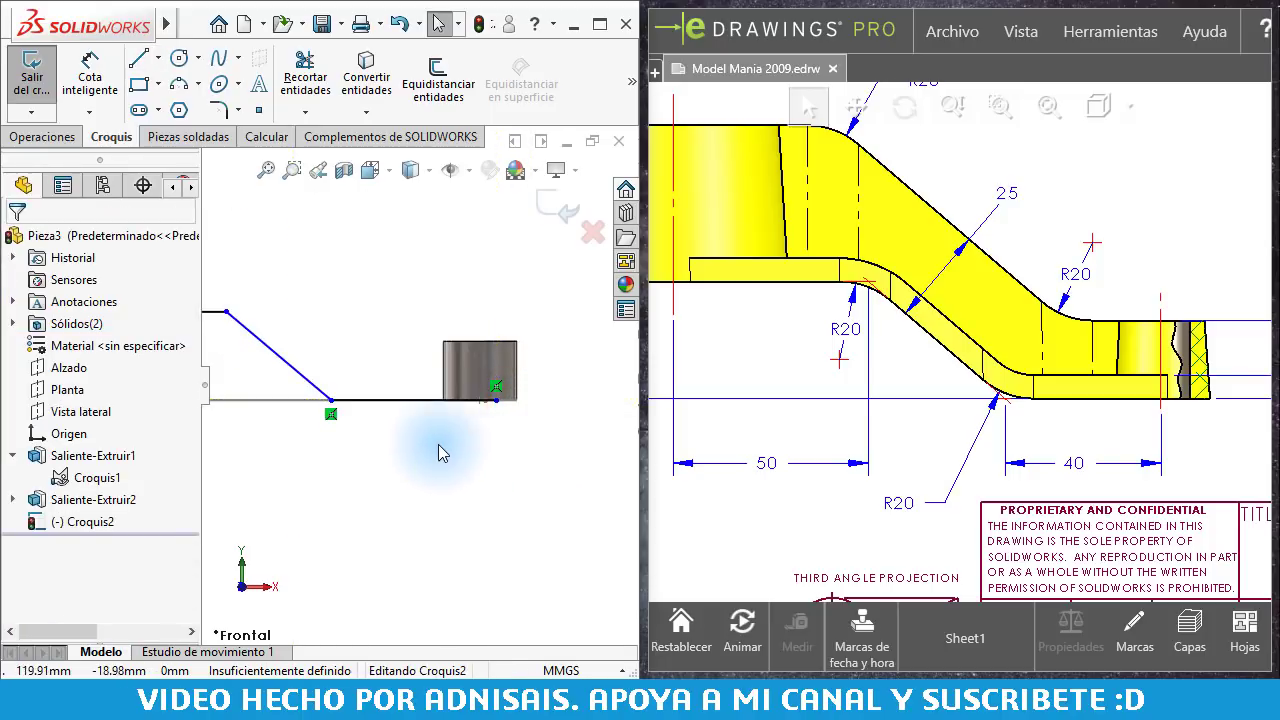
Step: Orbit the model in an isometric view to inspect the path around the large boss
{"action": "scroll", "coordinate": [400, 430], "scroll_direction": "up", "scroll_amount": 3}
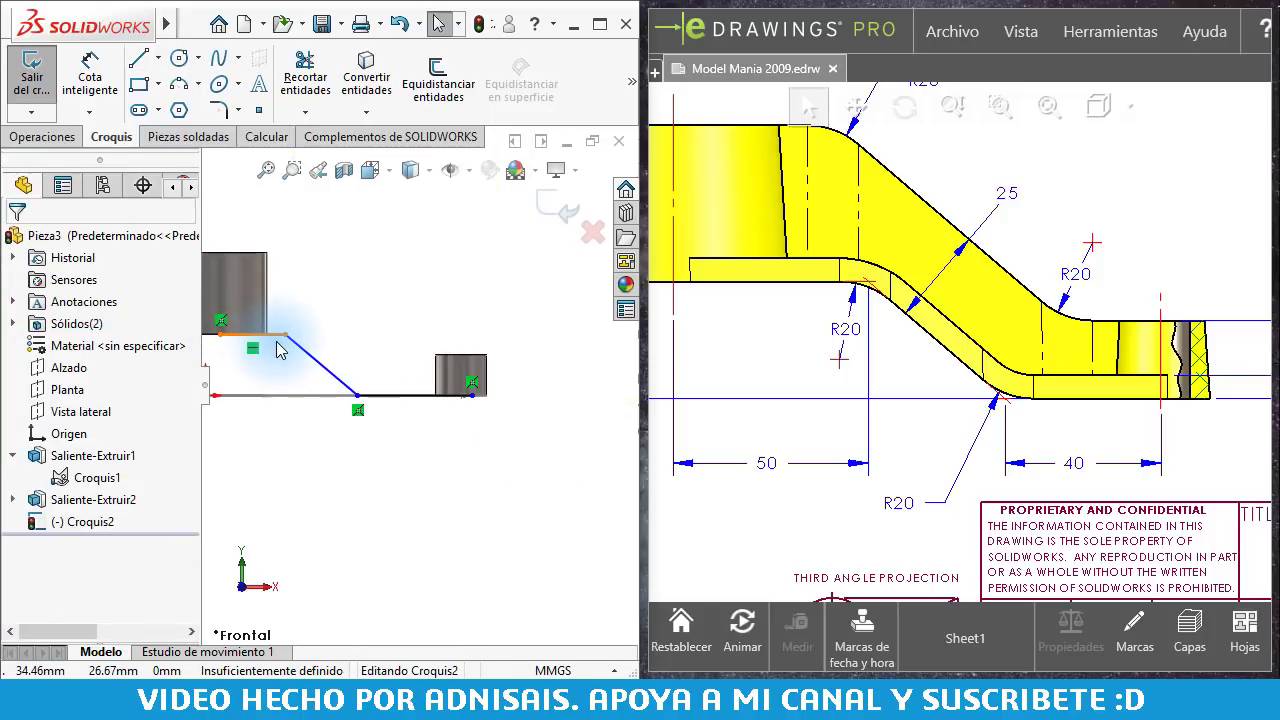
{"action": "key", "text": "ctrl+7"}
{"action": "middle_click_drag", "start_coordinate": [280, 348], "coordinate": [297, 382]}
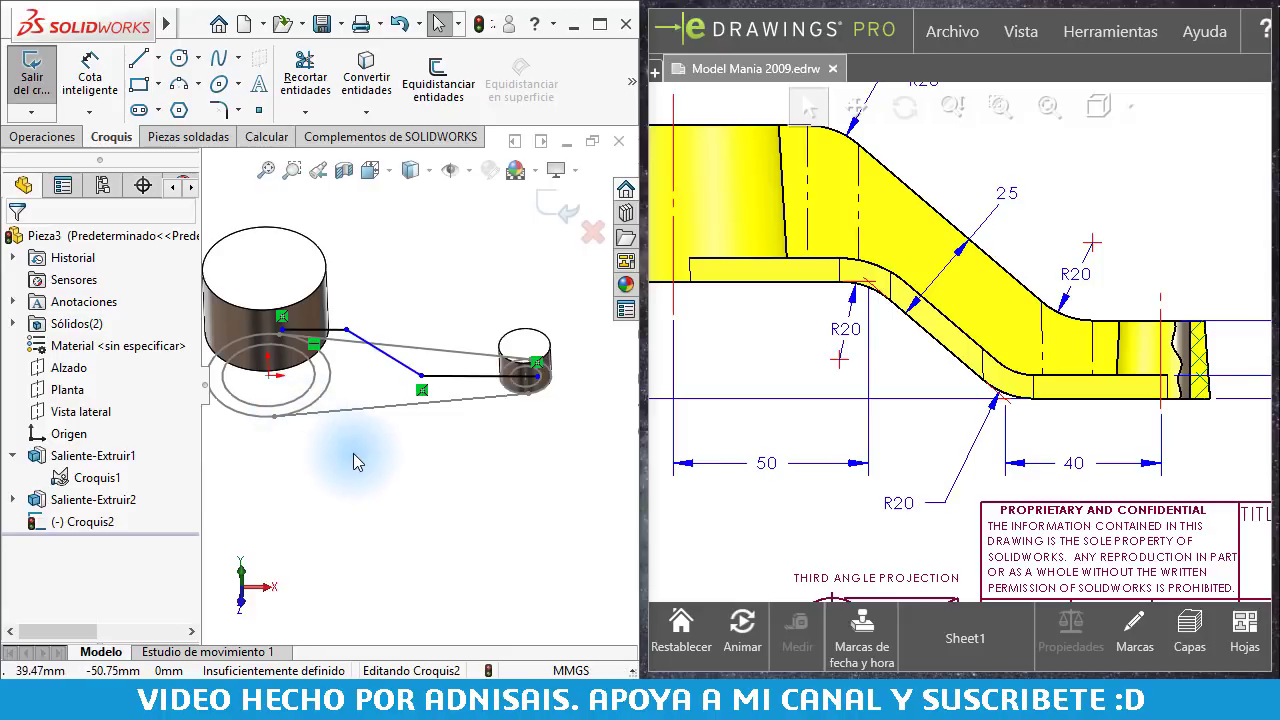
{"action": "scroll", "coordinate": [353, 453], "scroll_direction": "down", "scroll_amount": 5}
{"action": "scroll", "coordinate": [353, 453], "scroll_direction": "up", "scroll_amount": 3}
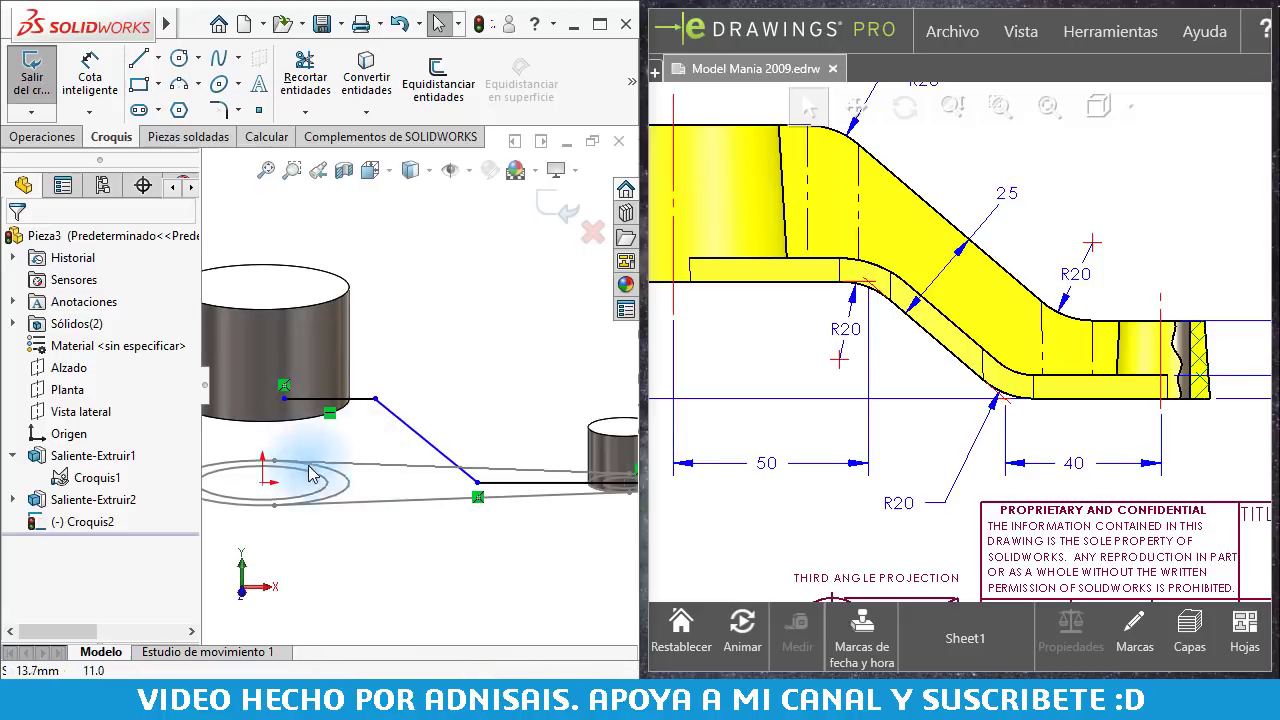
{"action": "scroll", "coordinate": [290, 485], "scroll_direction": "down", "scroll_amount": 4}
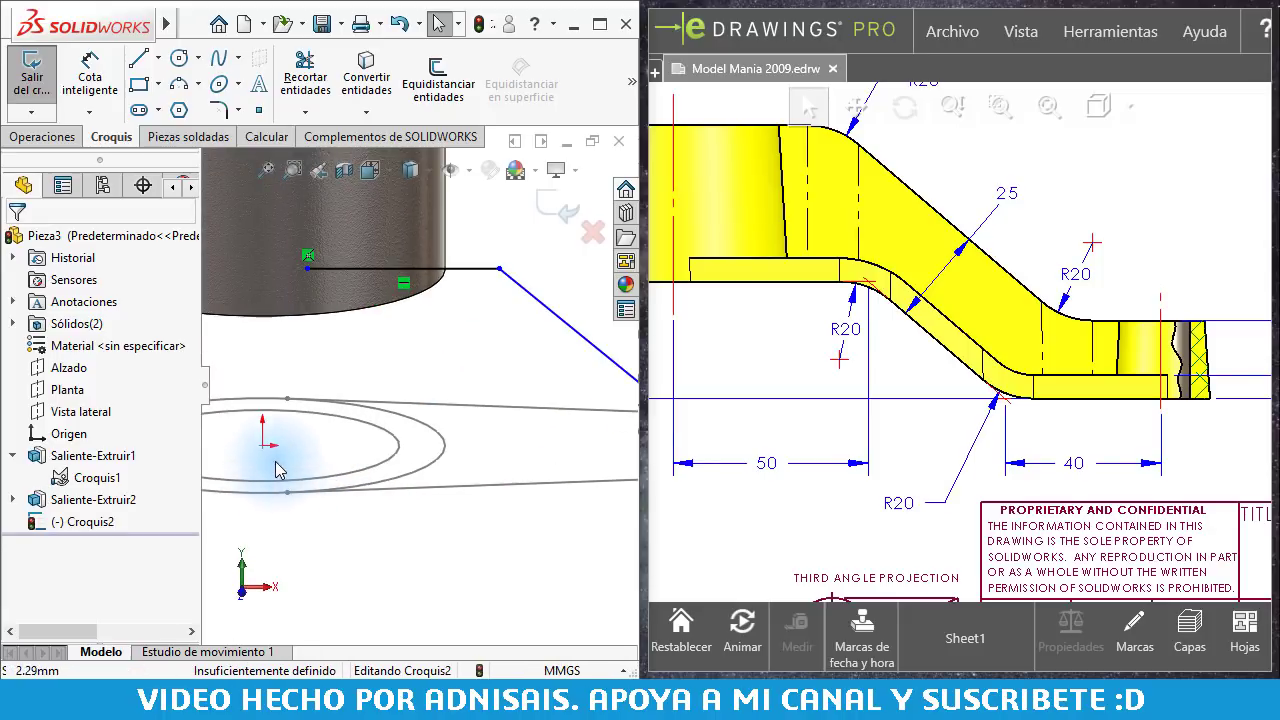
{"action": "scroll", "coordinate": [420, 455], "scroll_direction": "up", "scroll_amount": 3}
{"action": "mouse_move", "coordinate": [596, 463]}
{"action": "middle_mouse_down"}
{"action": "mouse_move", "coordinate": [626, 409]}
{"action": "mouse_move", "coordinate": [554, 394]}
{"action": "mouse_move", "coordinate": [565, 393]}
{"action": "middle_mouse_up"}
{"action": "scroll", "coordinate": [555, 393], "scroll_direction": "down", "scroll_amount": 2}
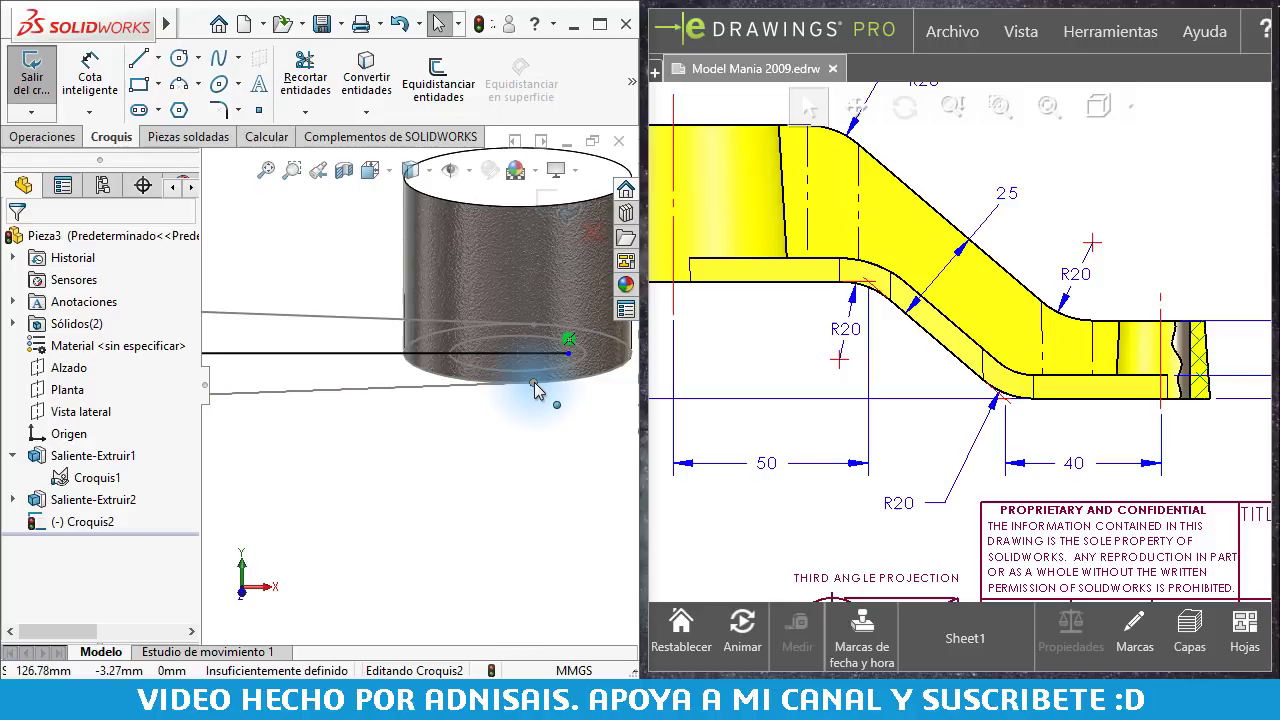
Step: Relate the path's end point to the large boss's base circle
{"action": "left_click", "coordinate": [533, 383]}
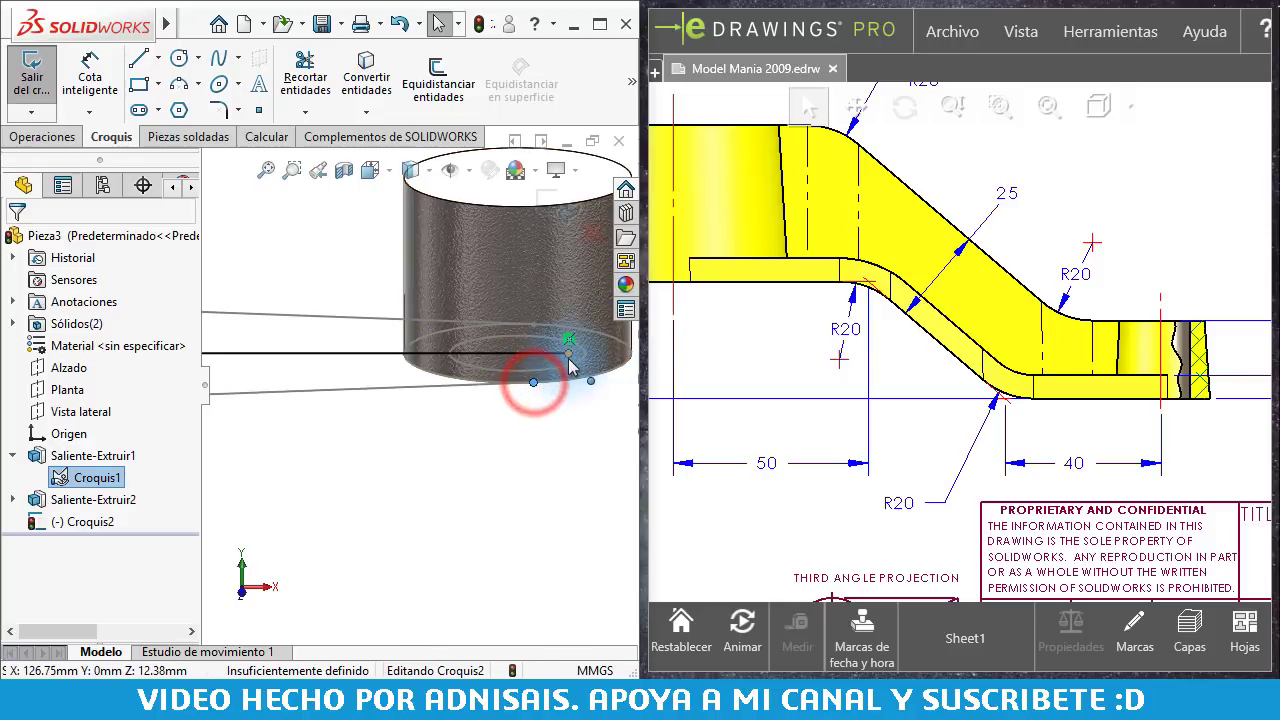
{"action": "left_click", "coordinate": [567, 356], "text": "ctrl"}
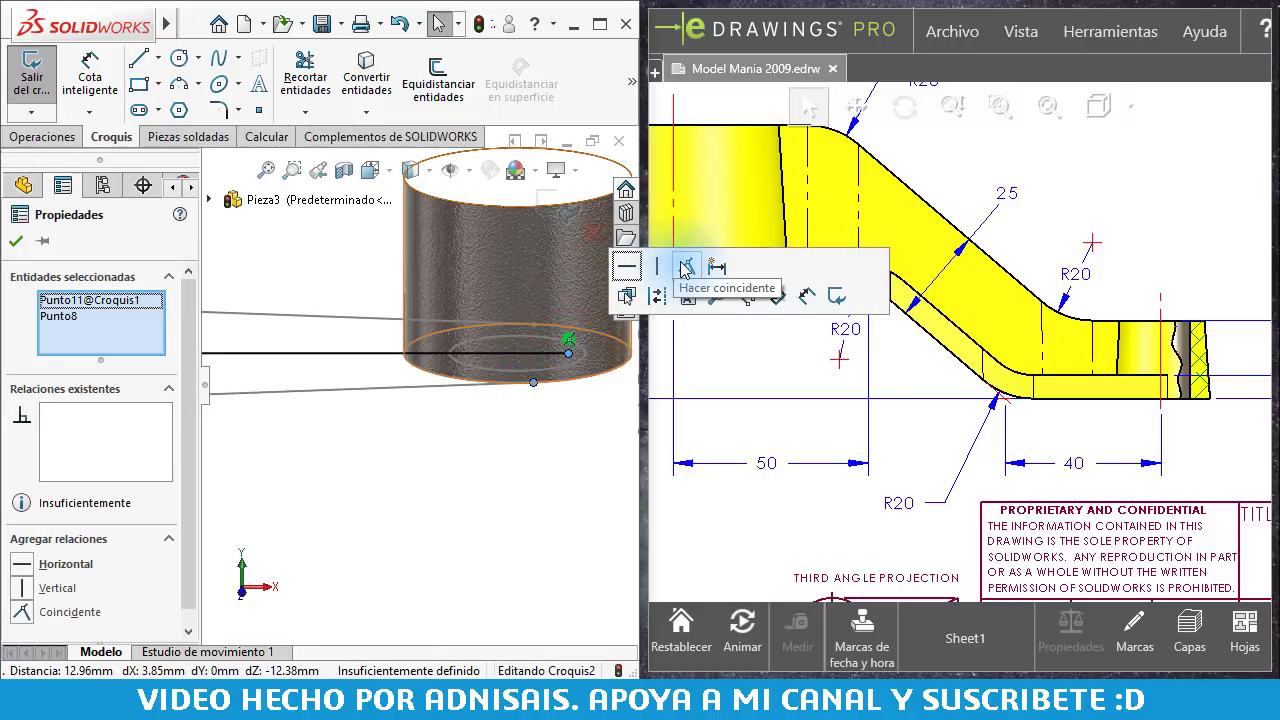
{"action": "left_click", "coordinate": [480, 495]}
{"action": "scroll", "coordinate": [286, 343], "scroll_direction": "up", "scroll_amount": 3}
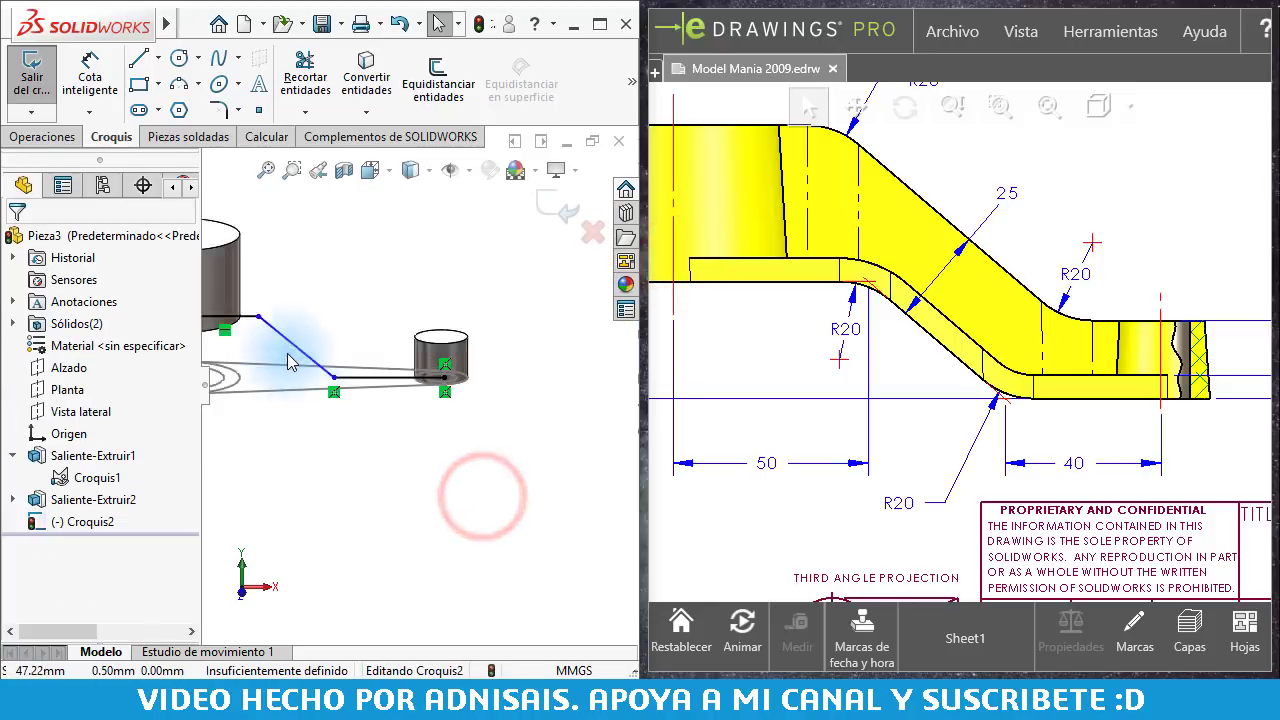
{"action": "scroll", "coordinate": [290, 385], "scroll_direction": "down", "scroll_amount": 3}
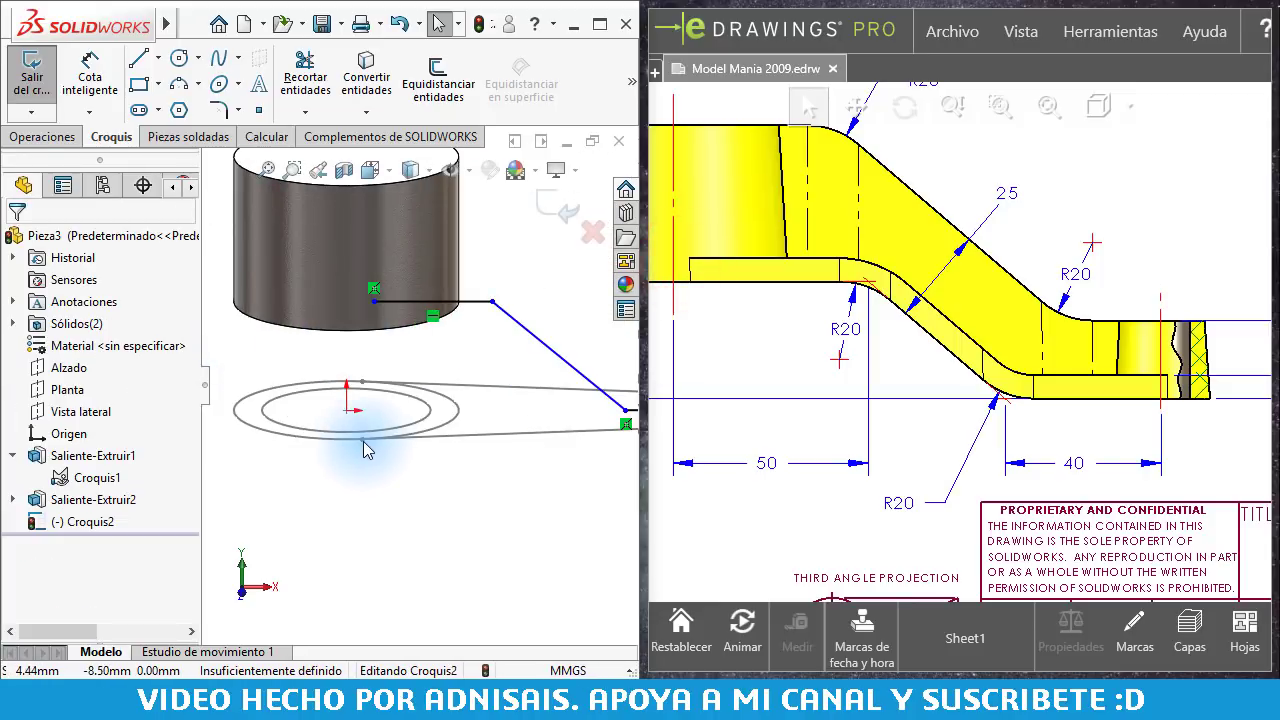
Step: Add a Vertical relation between the path's end point and the boss's lower-circle point
{"action": "left_click", "coordinate": [363, 440]}
{"action": "left_click", "coordinate": [372, 300], "text": "ctrl"}
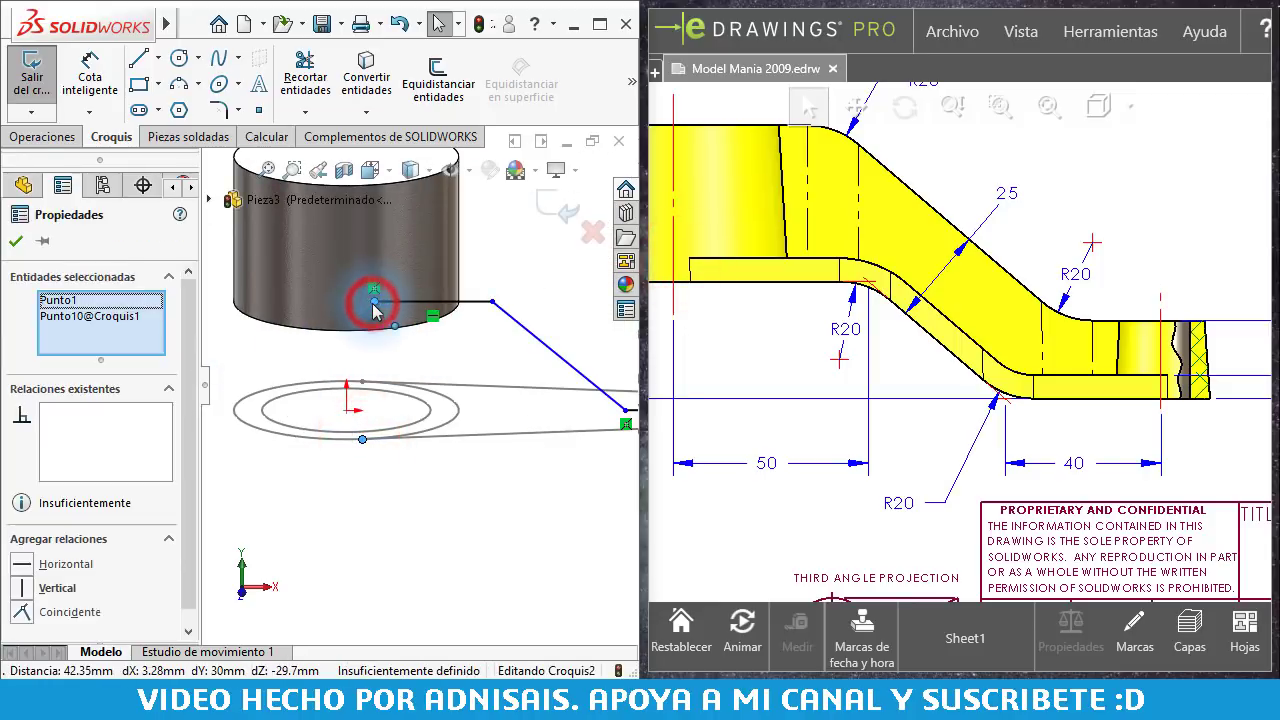
{"action": "left_click", "coordinate": [459, 214]}
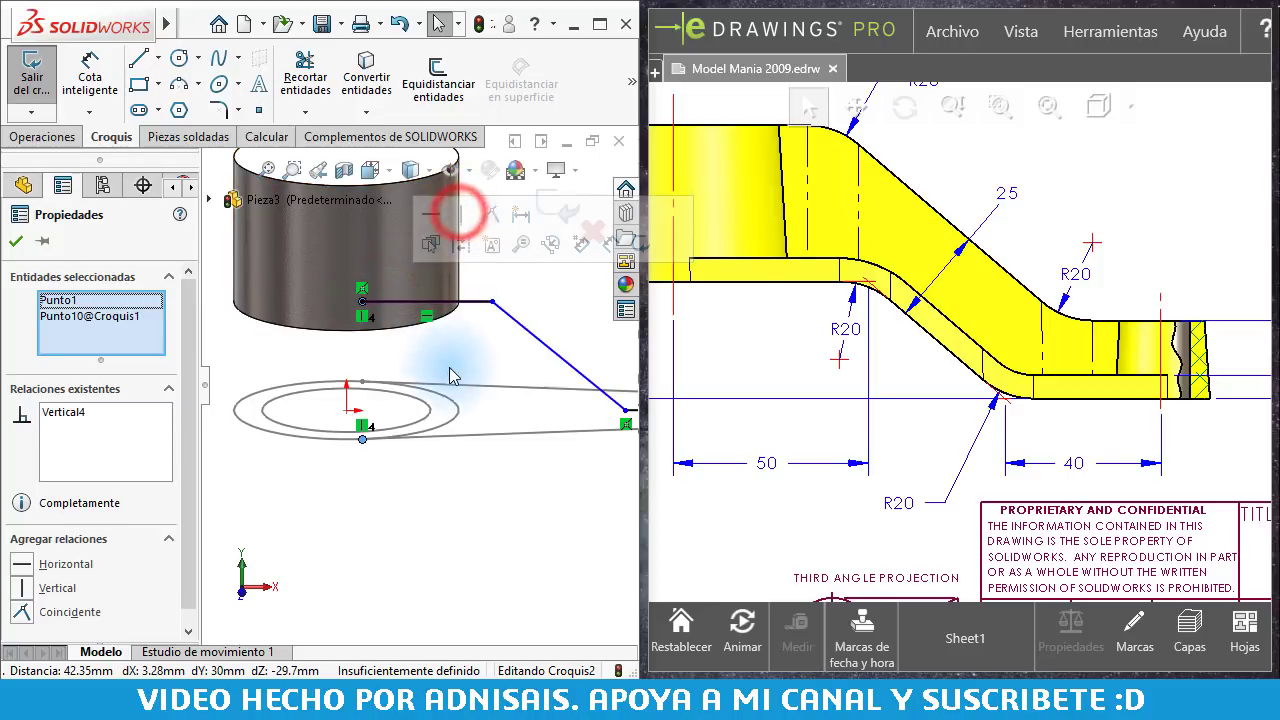
{"action": "left_click", "coordinate": [470, 338]}
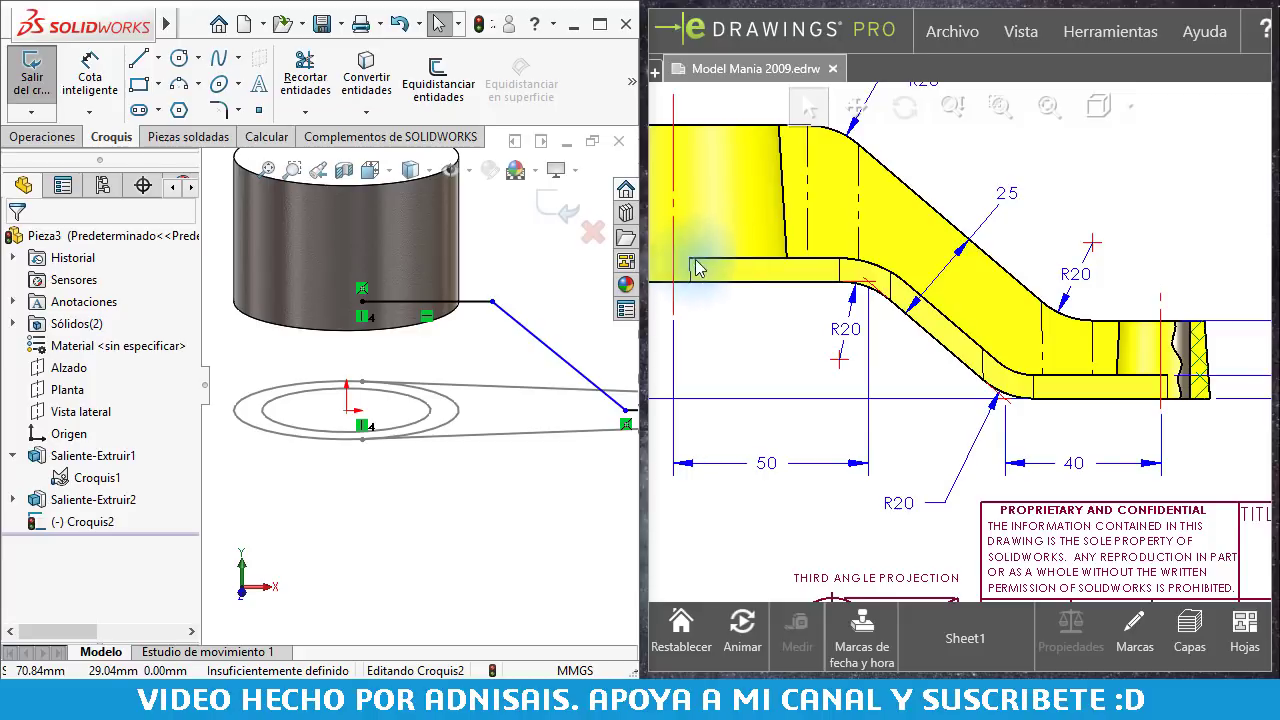
{"action": "scroll", "coordinate": [523, 465], "scroll_direction": "up", "scroll_amount": 3}
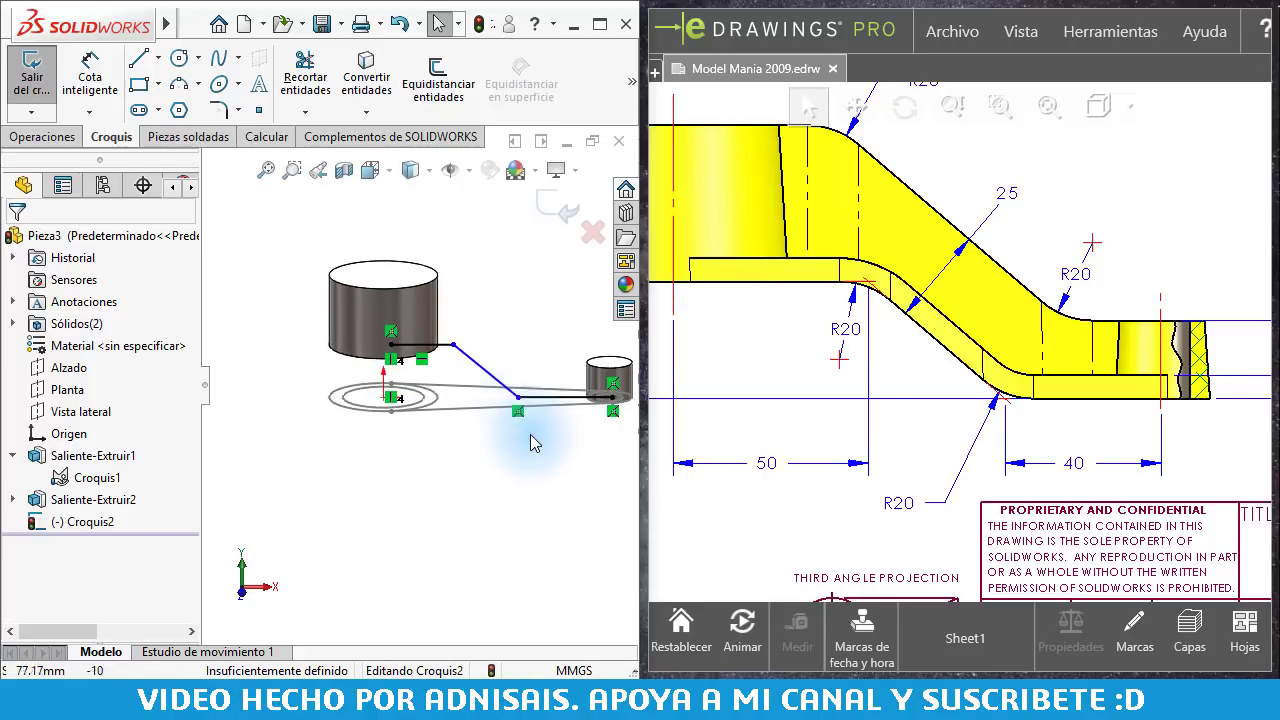
{"action": "scroll", "coordinate": [525, 450], "scroll_direction": "down", "scroll_amount": 1}
{"action": "key", "text": "ctrl+1"}
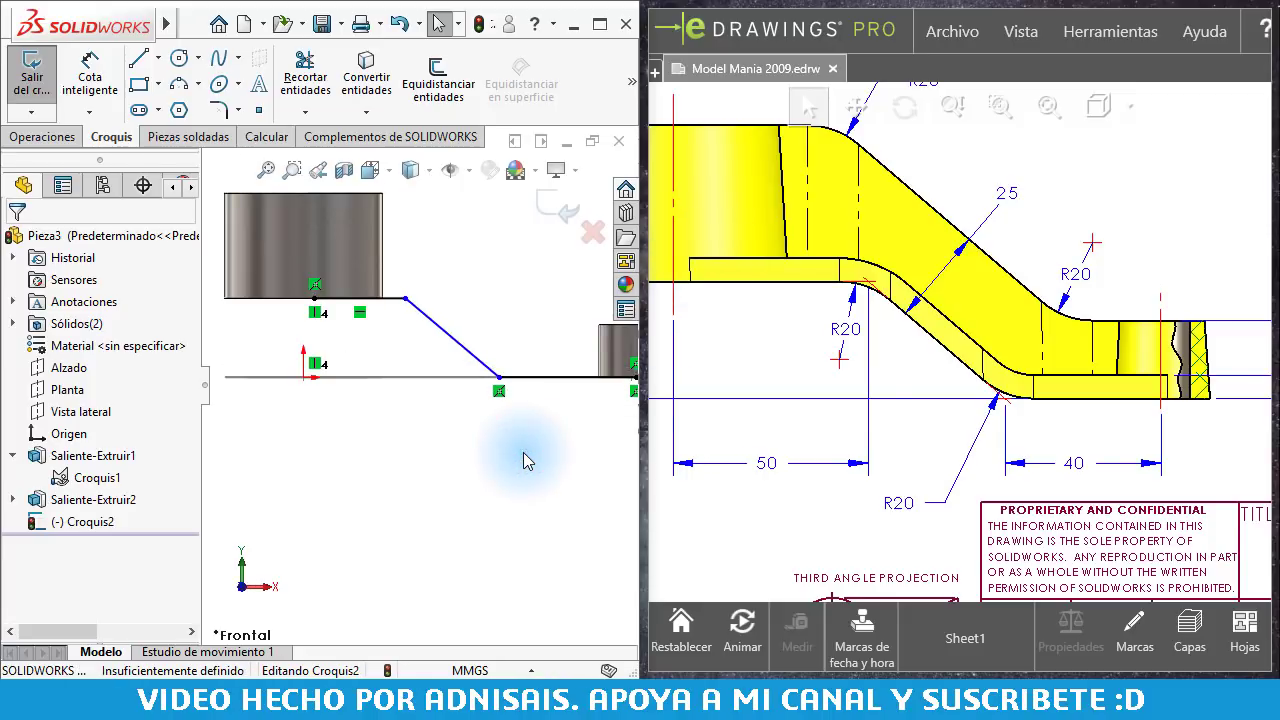
Step: Show the temporary axes of the bosses
{"action": "left_click", "coordinate": [469, 453]}
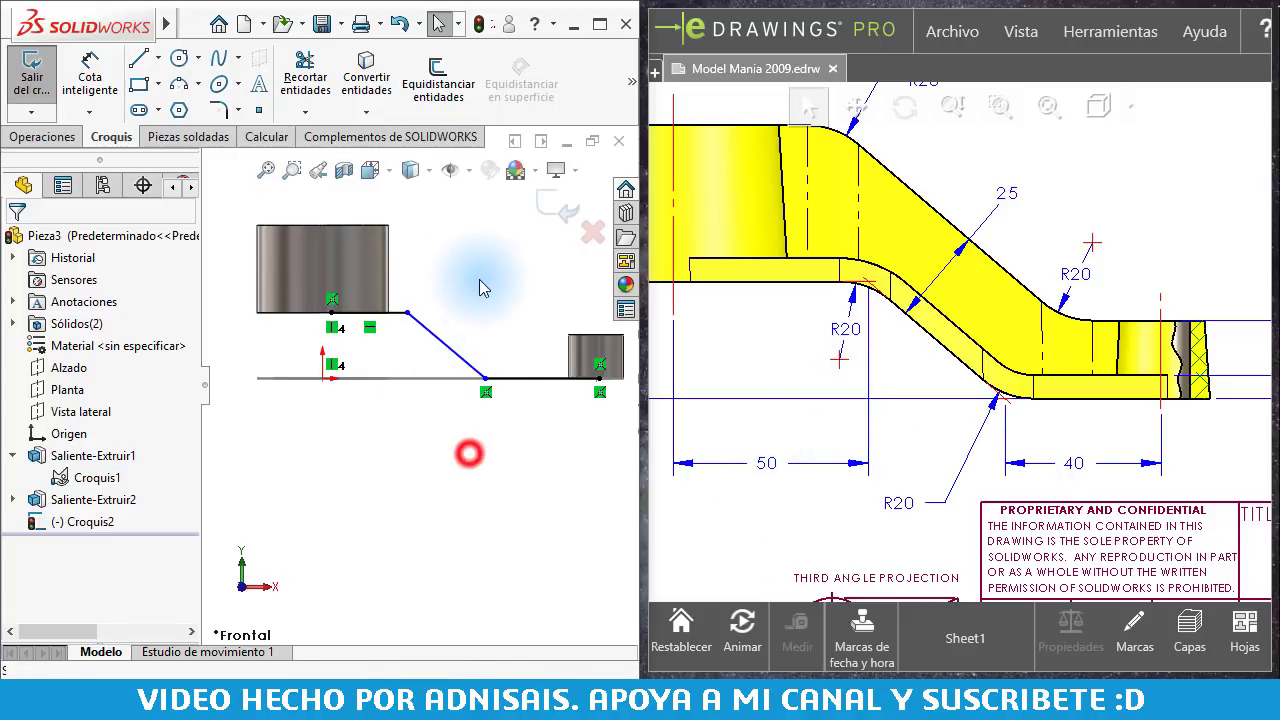
{"action": "left_click", "coordinate": [470, 172]}
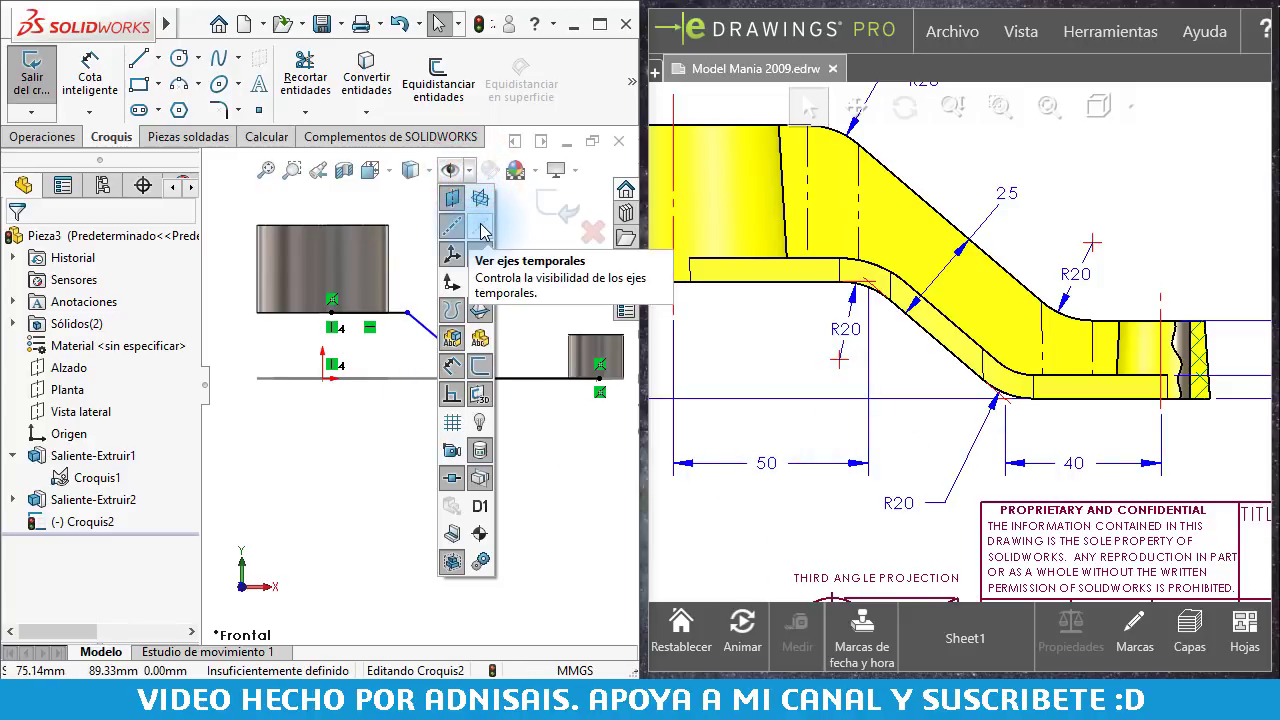
{"action": "left_click", "coordinate": [480, 222]}
{"action": "left_click", "coordinate": [360, 461]}
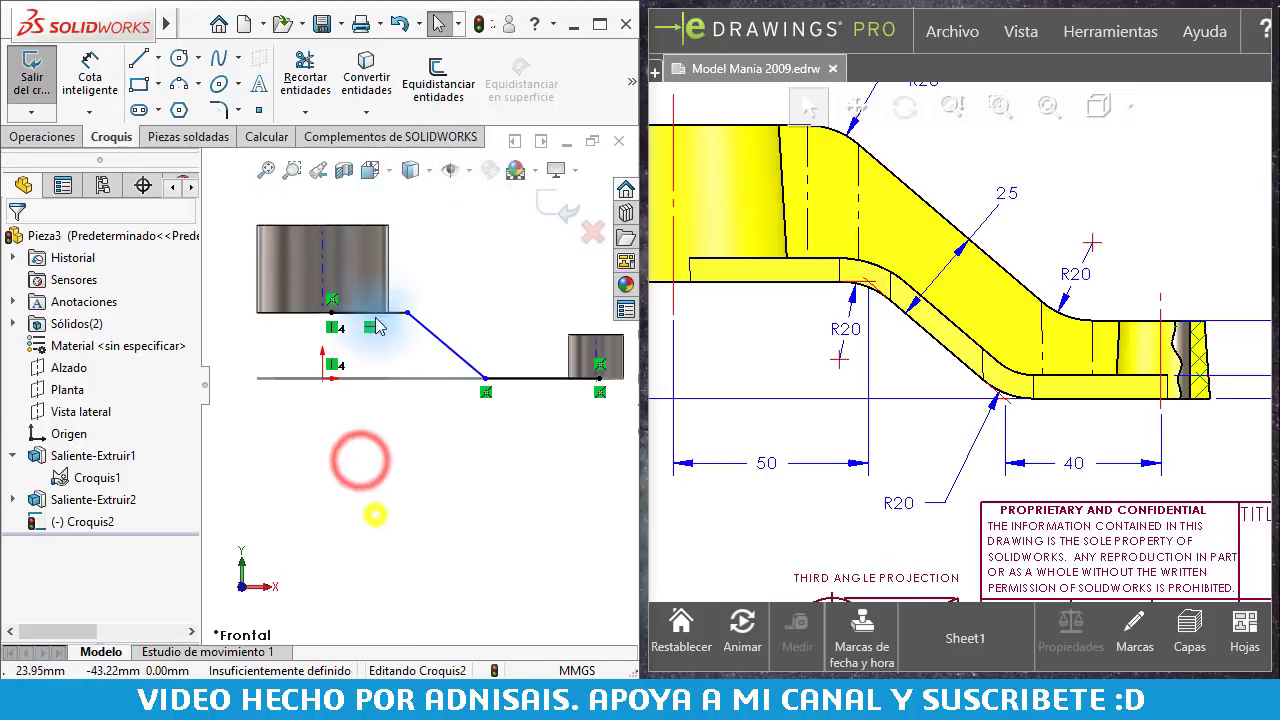
Step: Dimension 50 mm from the large boss axis to the end of the first straight section
{"action": "right_click_drag", "start_coordinate": [371, 508], "coordinate": [371, 460]}
{"action": "left_click", "coordinate": [322, 258]}
{"action": "left_click", "coordinate": [408, 312]}
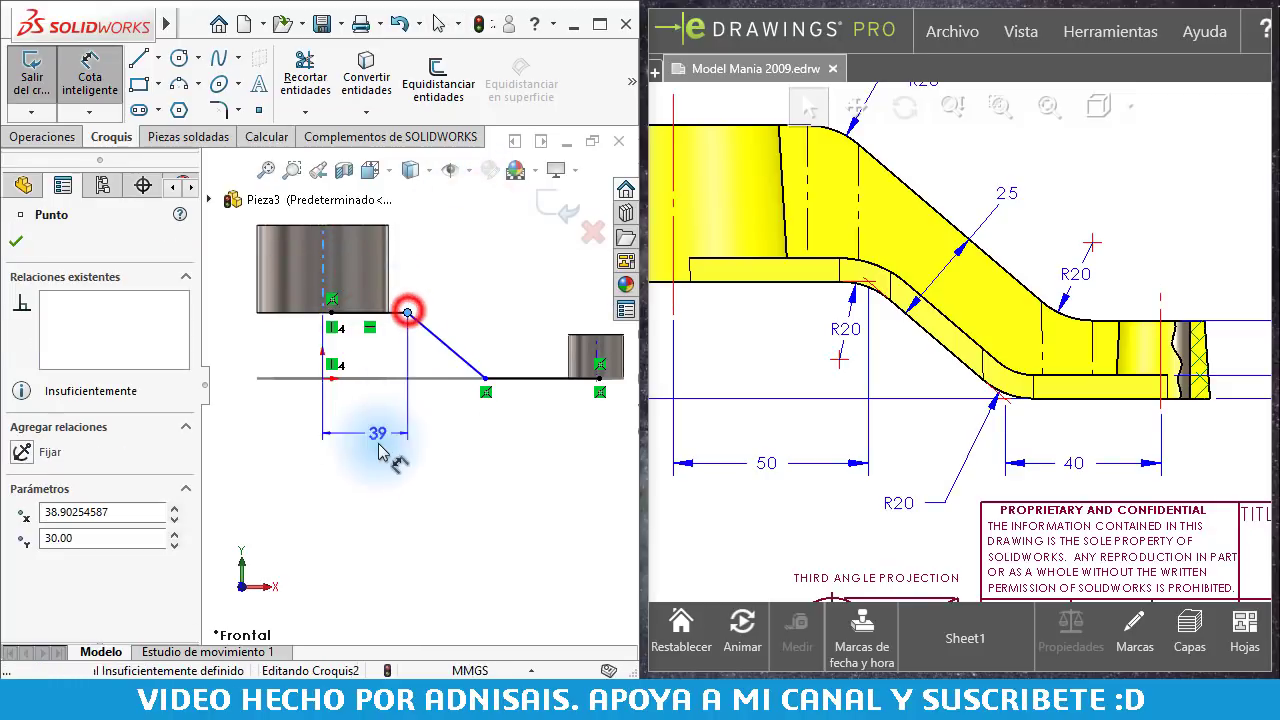
{"action": "left_click", "coordinate": [377, 448]}
{"action": "type", "text": "50"}
{"action": "key", "text": "Return"}
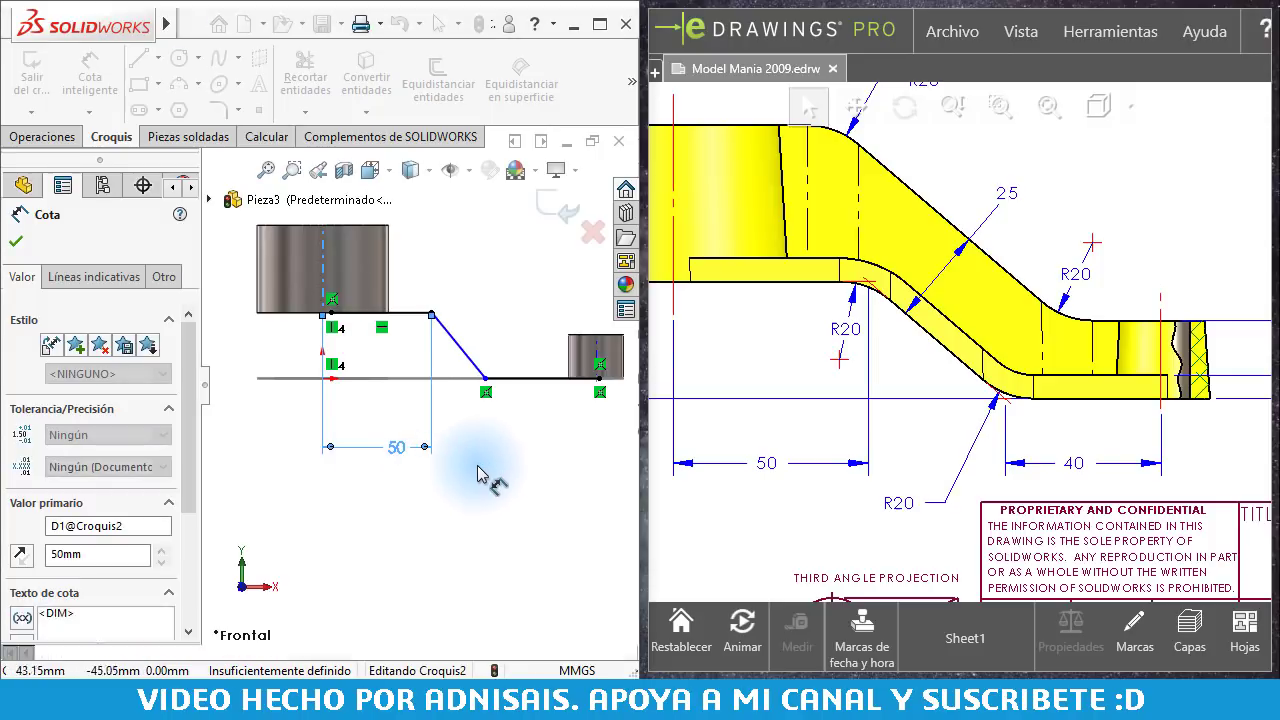
{"action": "left_click", "coordinate": [523, 449]}
Step: Dimension the right straight end to the small boss axis as 40 mm
{"action": "scroll", "coordinate": [523, 450], "scroll_direction": "down", "scroll_amount": 2}
{"action": "left_click", "coordinate": [598, 336]}
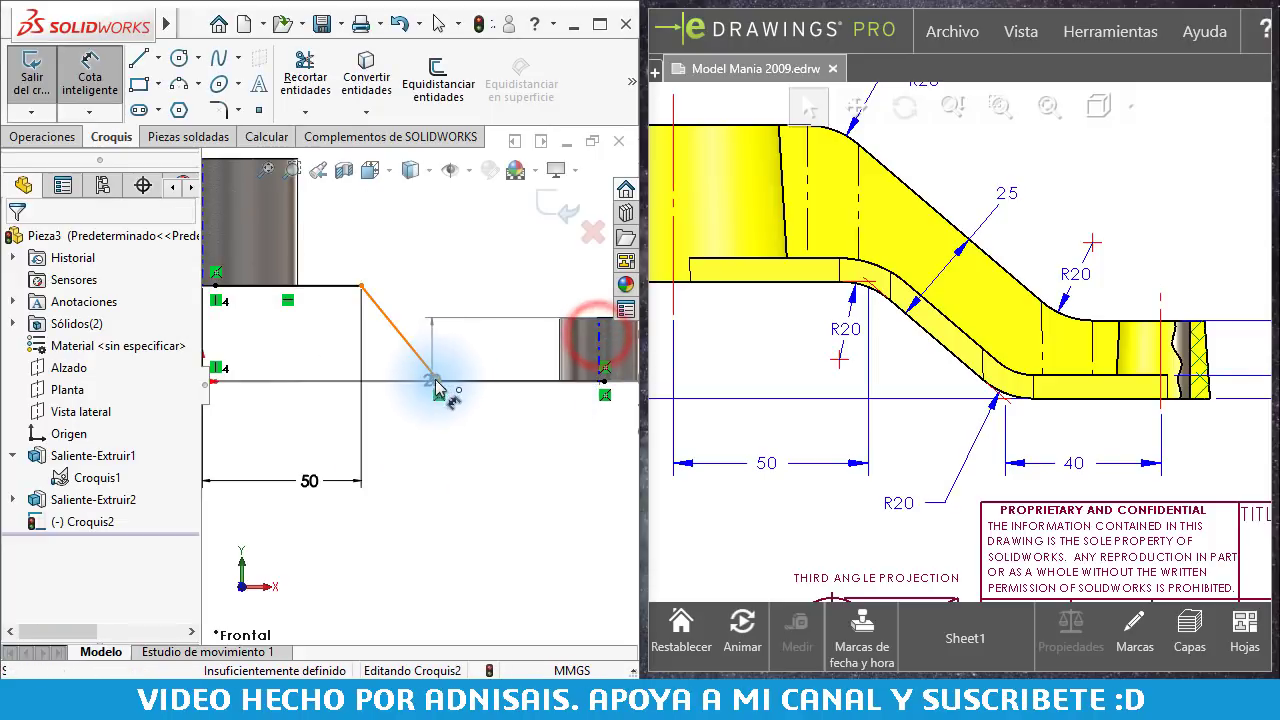
{"action": "left_click", "coordinate": [438, 380]}
{"action": "left_click", "coordinate": [513, 472]}
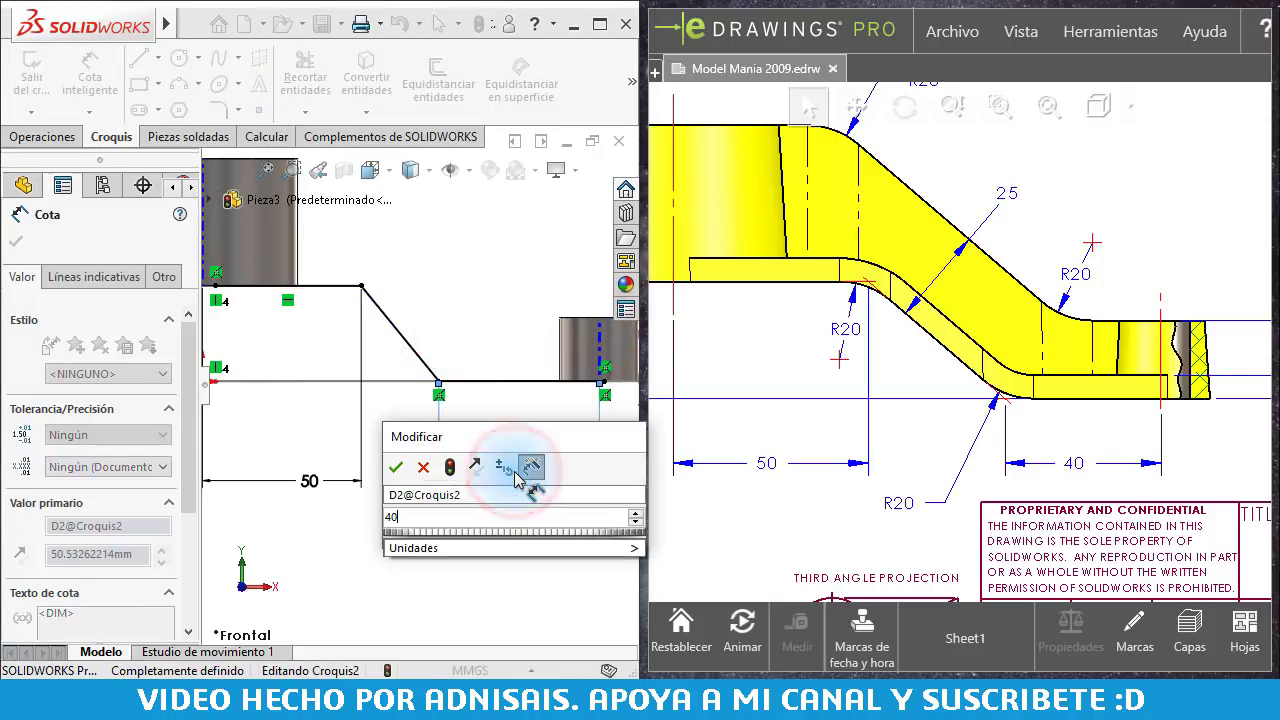
{"action": "type", "text": "40"}
{"action": "key", "text": "Return"}
{"action": "key", "text": "Escape"}
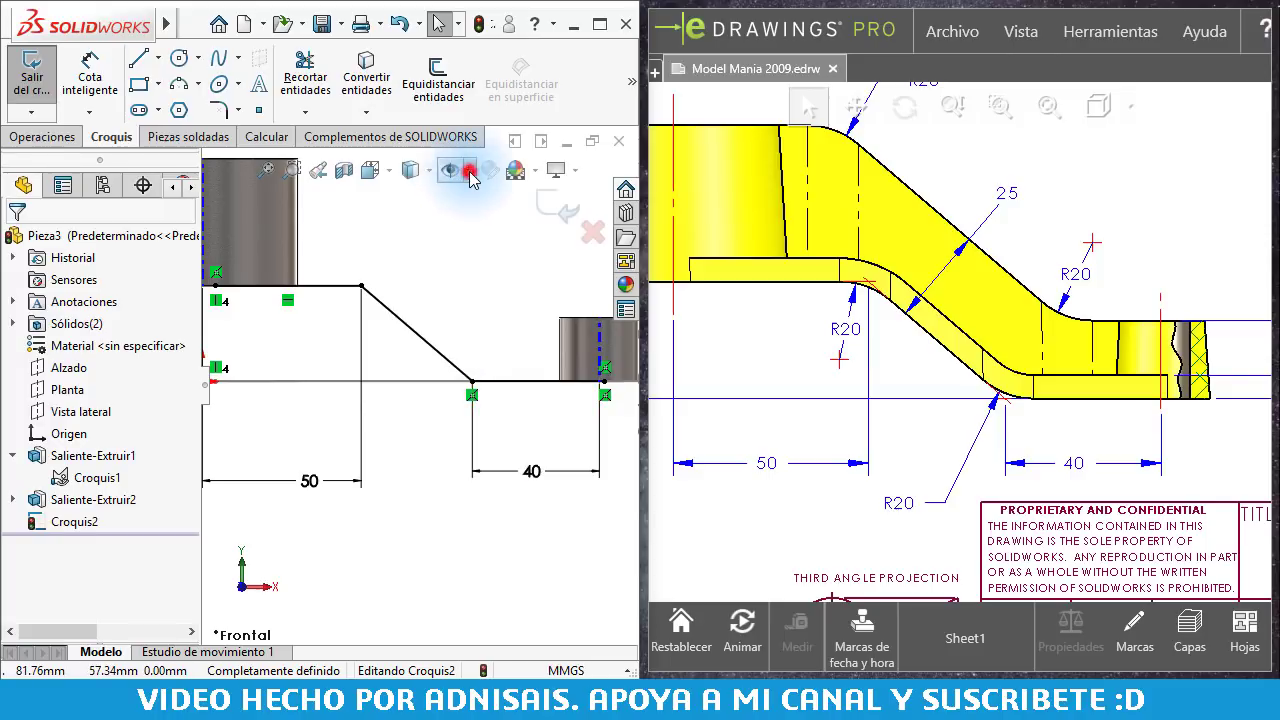
Step: Hide the temporary axes again
{"action": "left_click", "coordinate": [469, 172]}
{"action": "left_click", "coordinate": [478, 228]}
{"action": "left_click", "coordinate": [366, 229]}
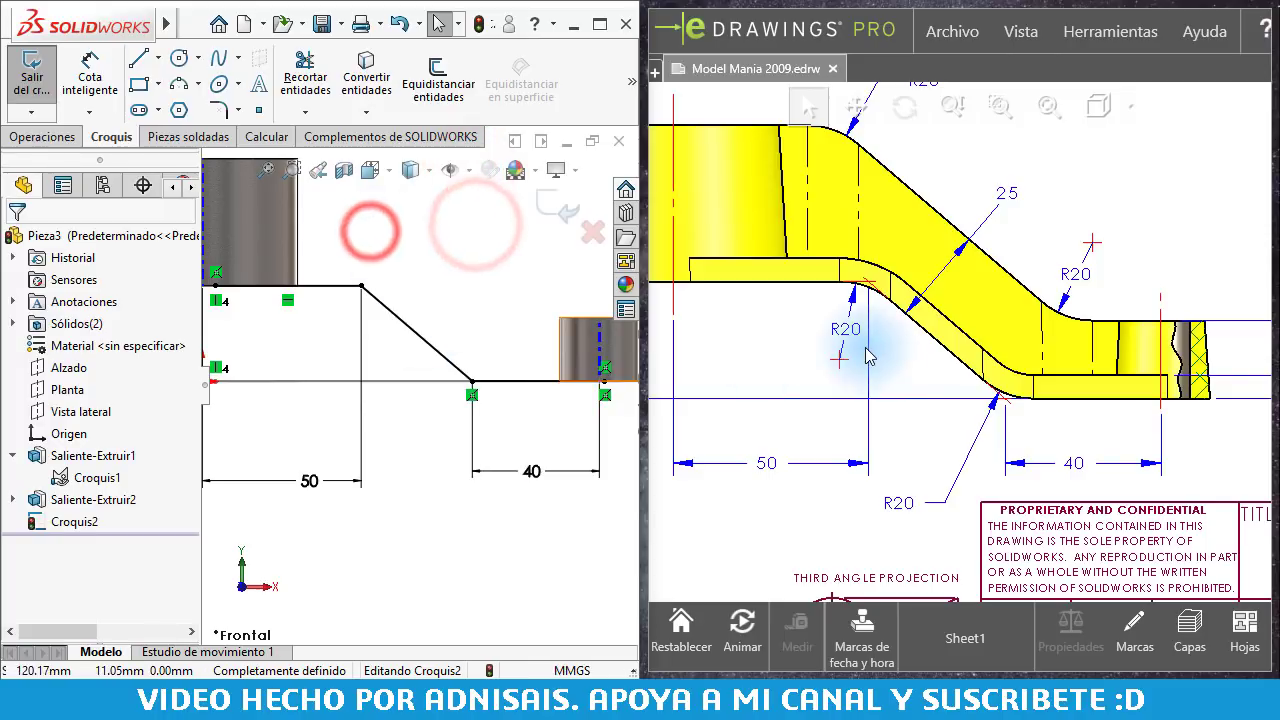
{"action": "left_click", "coordinate": [380, 256]}
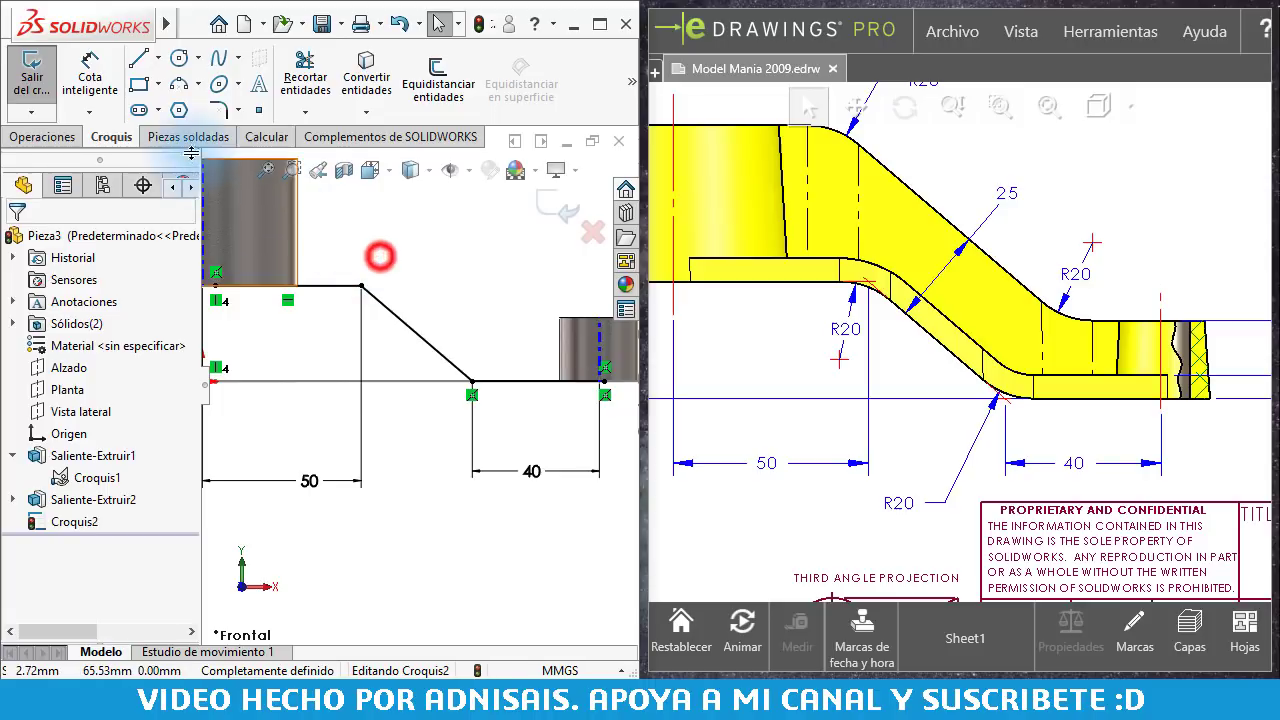
Step: Add R20 sketch fillets to both bend corners of Croquis2
{"action": "left_click", "coordinate": [220, 110]}
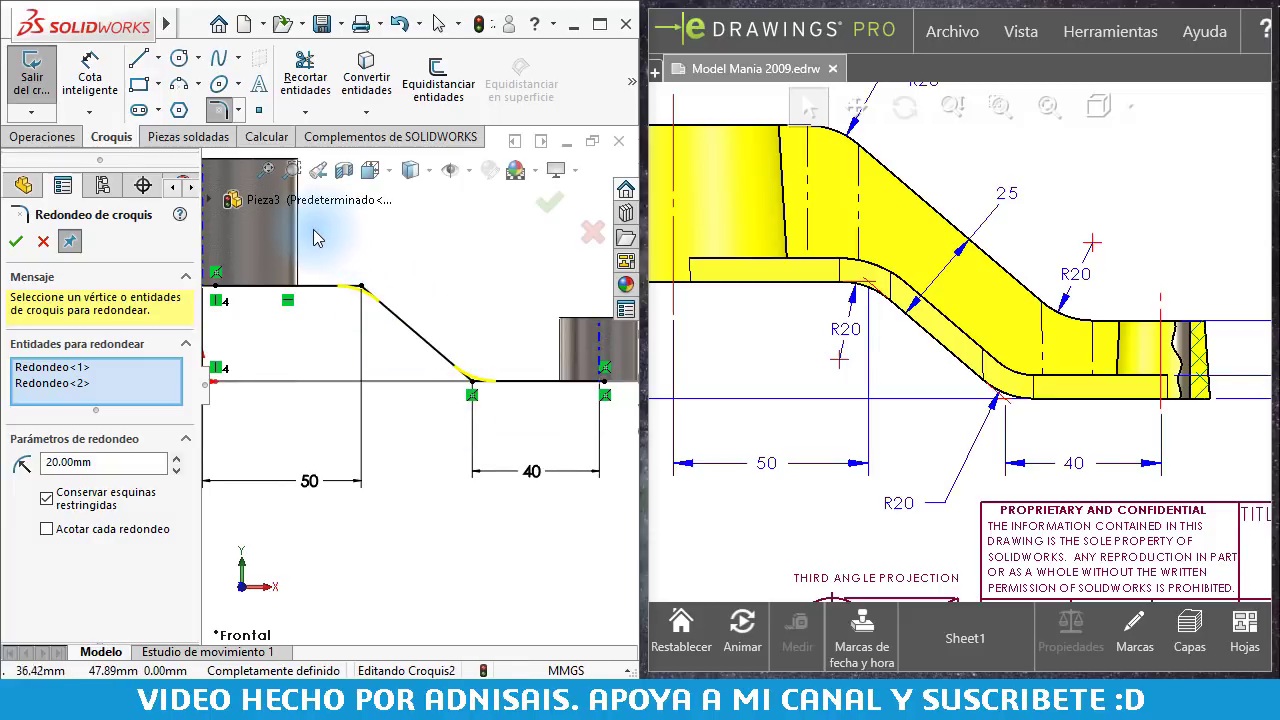
{"action": "left_click", "coordinate": [16, 245]}
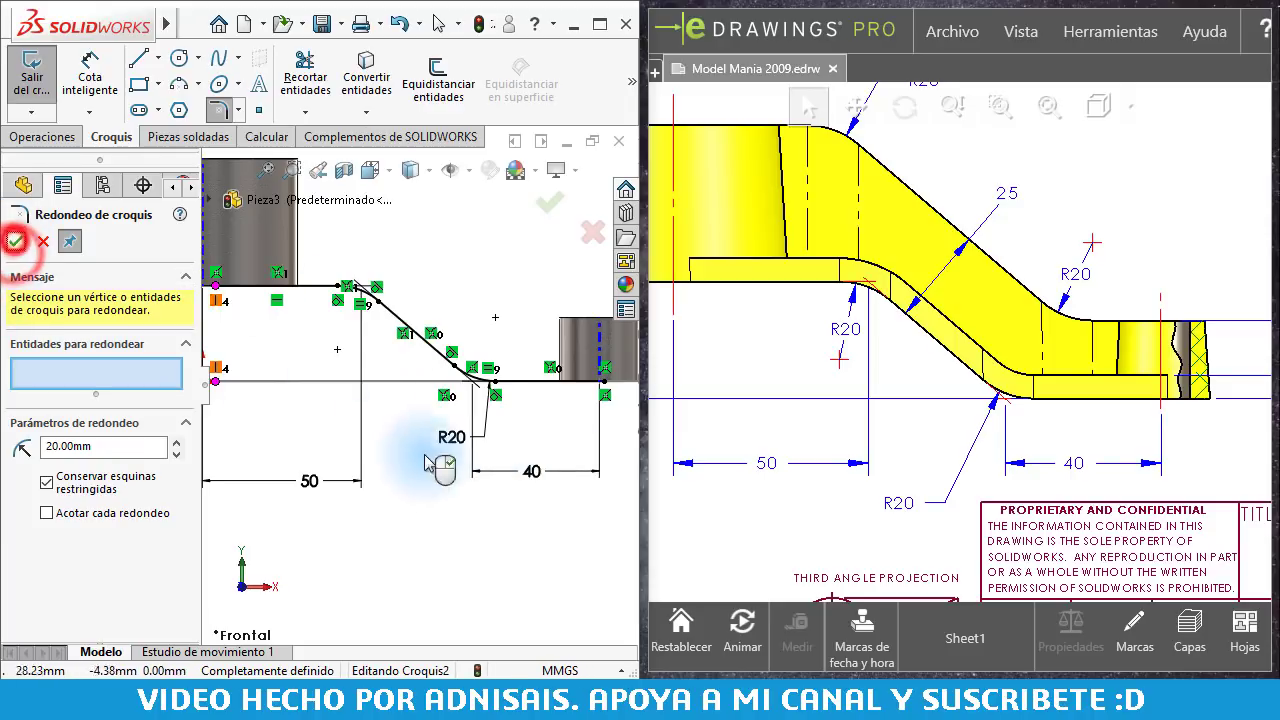
{"action": "left_click", "coordinate": [16, 240]}
{"action": "scroll", "coordinate": [415, 320], "scroll_direction": "down", "scroll_amount": 3}
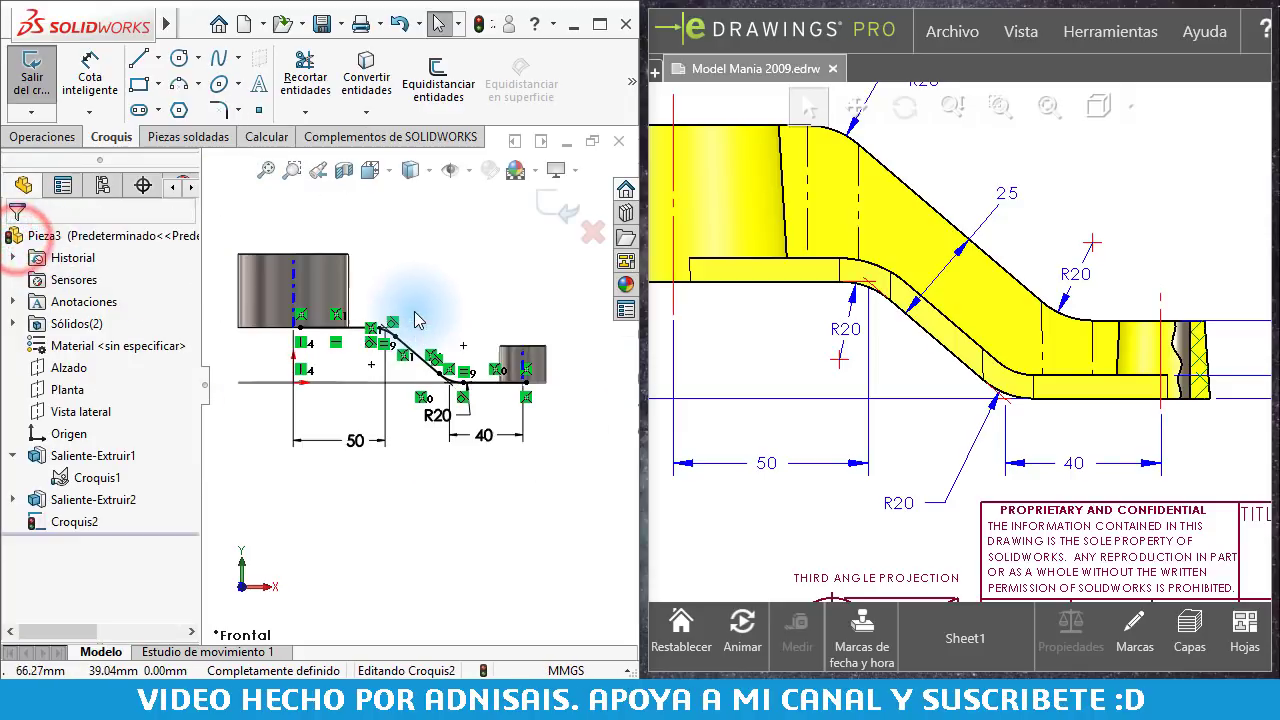
{"action": "left_click", "coordinate": [40, 137]}
Step: Extrude the arm sketch as a thin feature with 6 mm wall thickness, direction reversed
{"action": "left_click", "coordinate": [50, 104]}
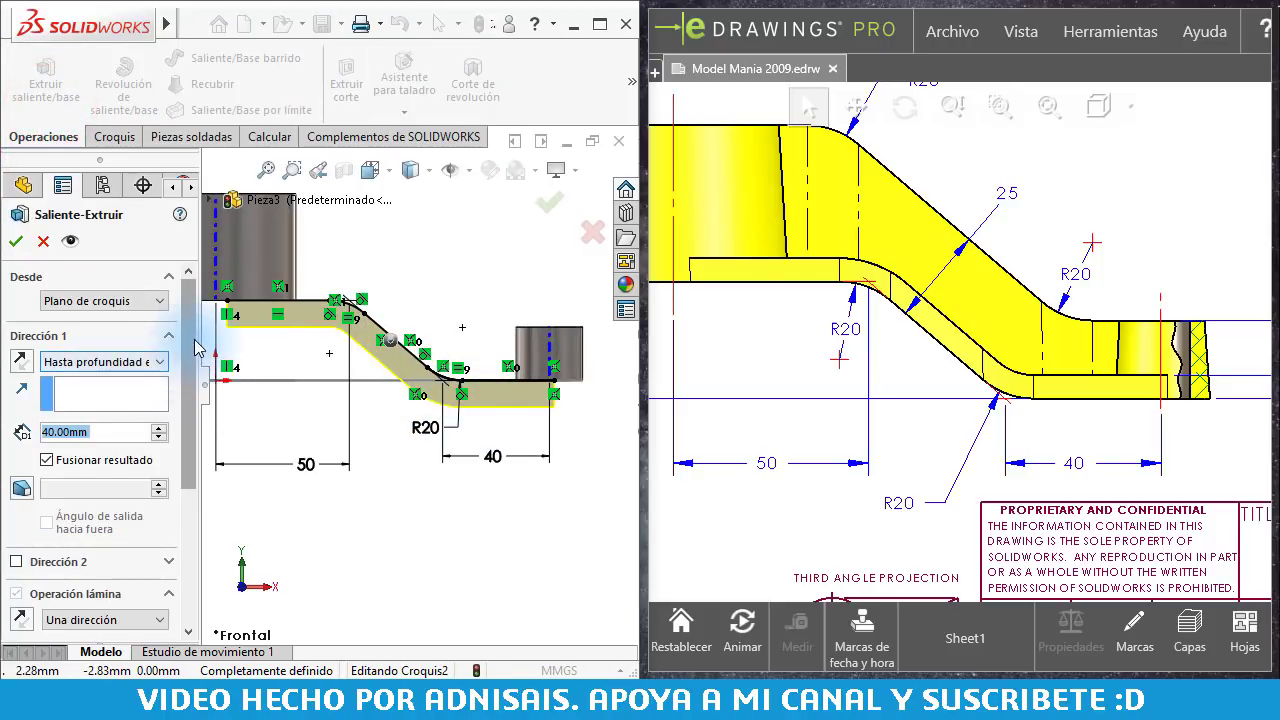
{"action": "left_click_drag", "start_coordinate": [189, 340], "coordinate": [189, 421]}
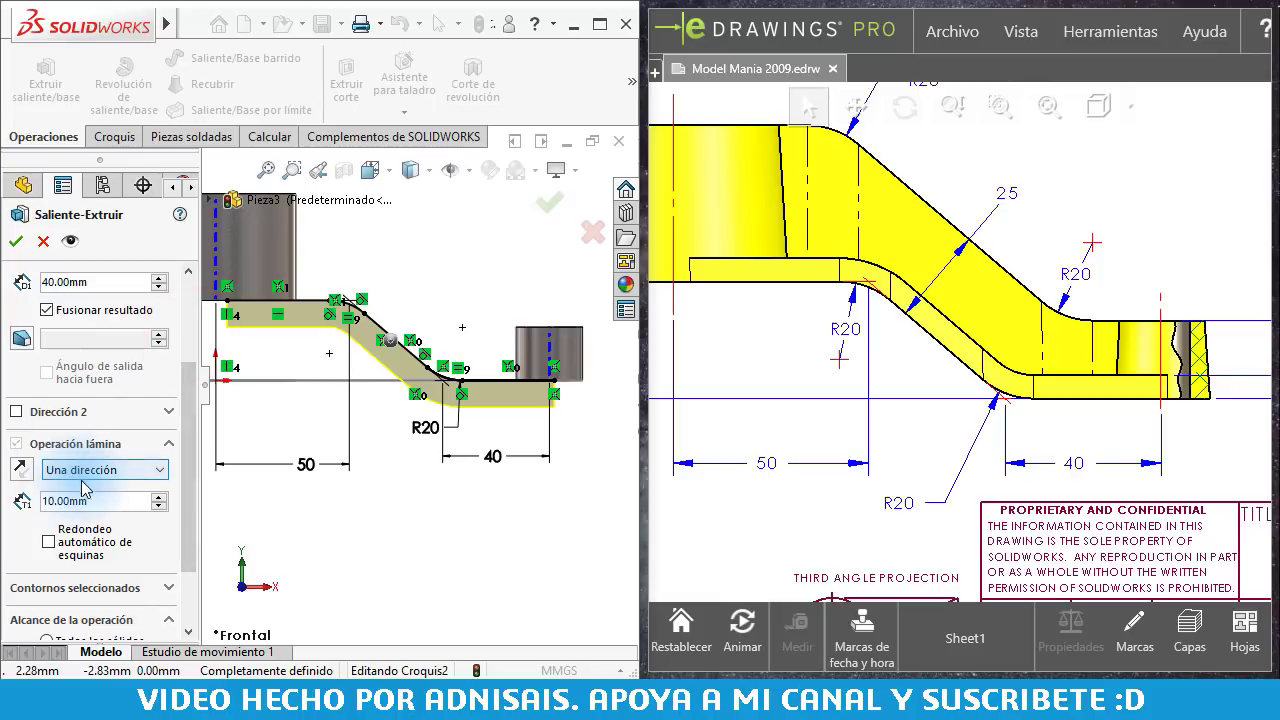
{"action": "double_click", "coordinate": [113, 501]}
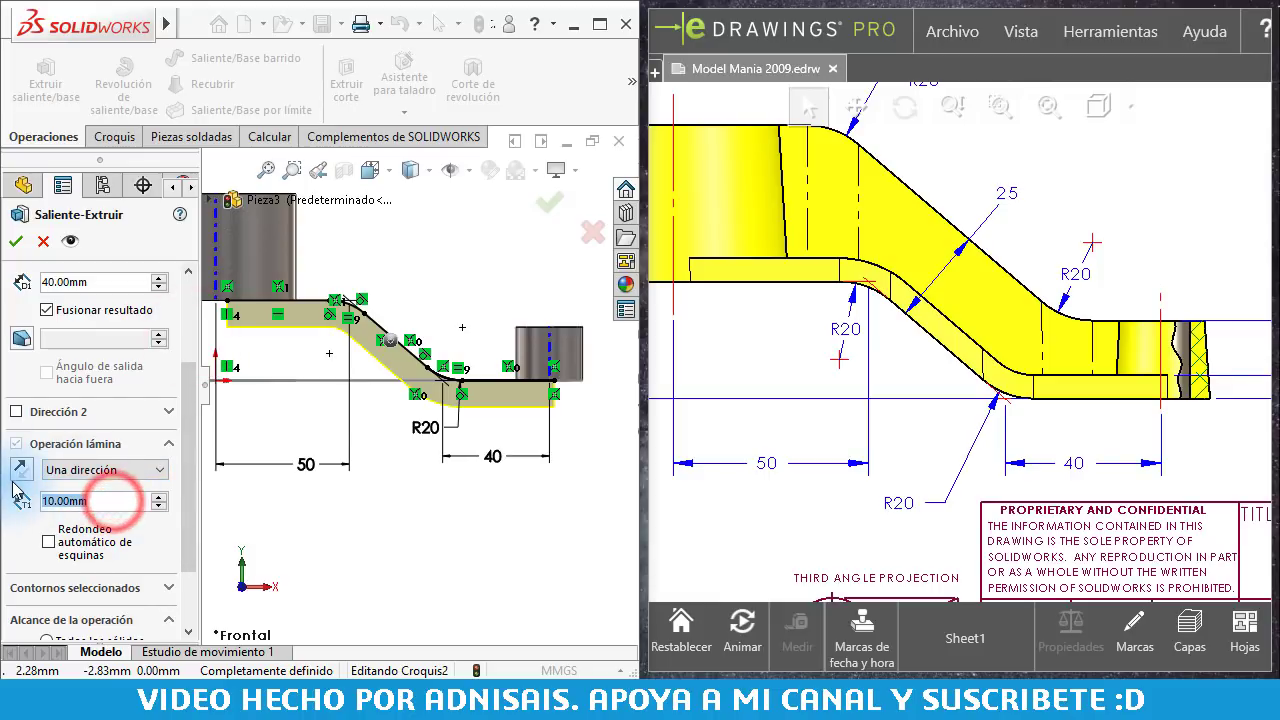
{"action": "type", "text": "6"}
{"action": "middle_click_drag", "start_coordinate": [1086, 457], "coordinate": [886, 443]}
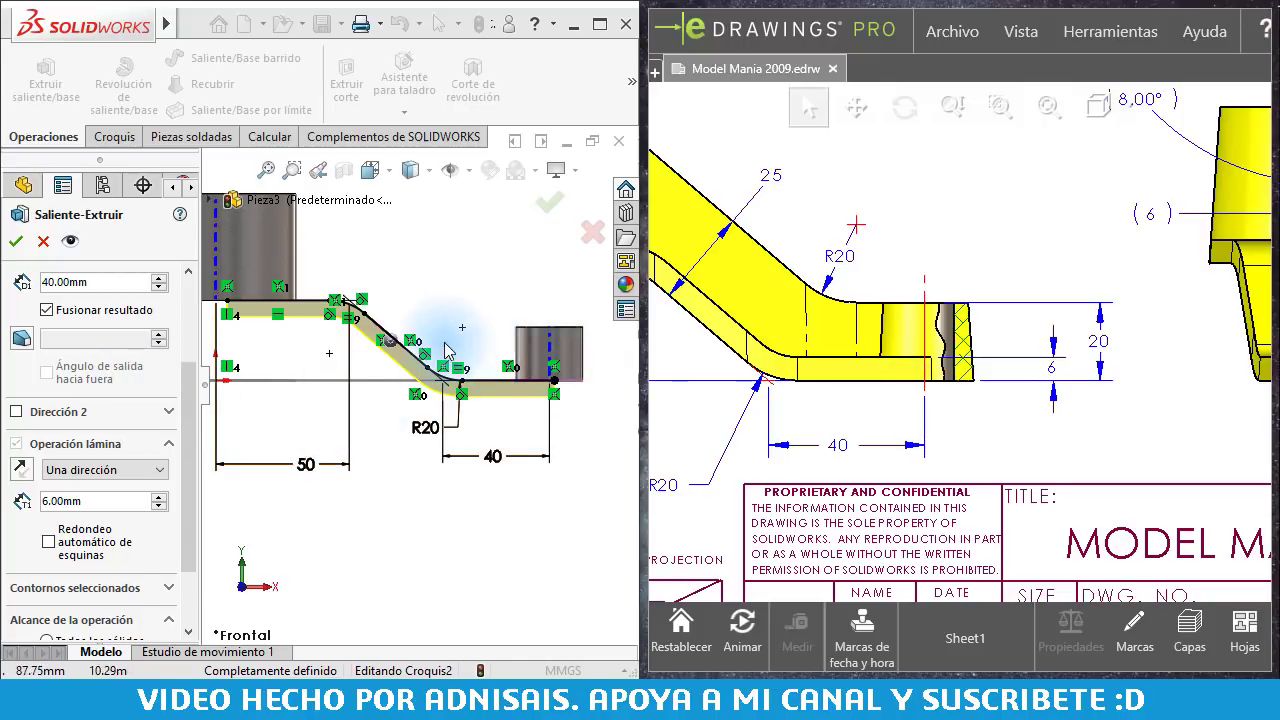
{"action": "left_click", "coordinate": [23, 471]}
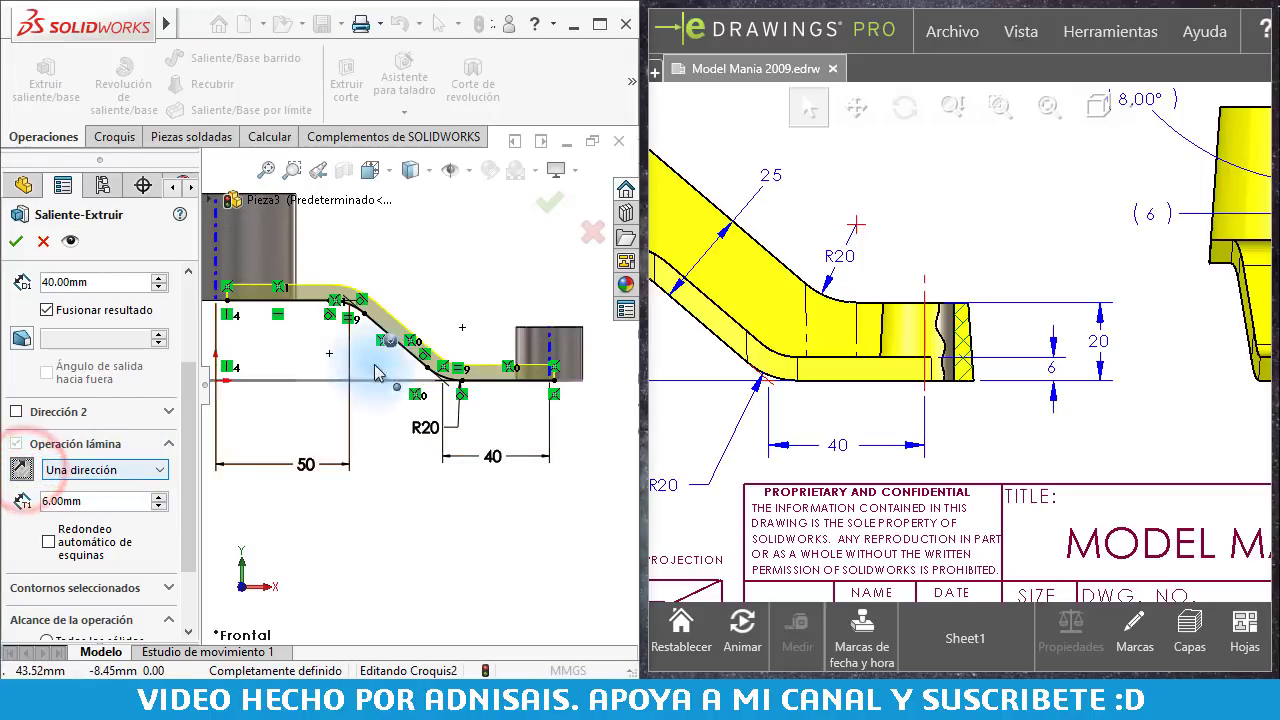
{"action": "scroll", "coordinate": [400, 330], "scroll_direction": "up", "scroll_amount": 5}
Step: Set the thin extrusion to Mid Plane with 60 mm depth and accept it
{"action": "middle_click_drag", "start_coordinate": [393, 325], "coordinate": [330, 440]}
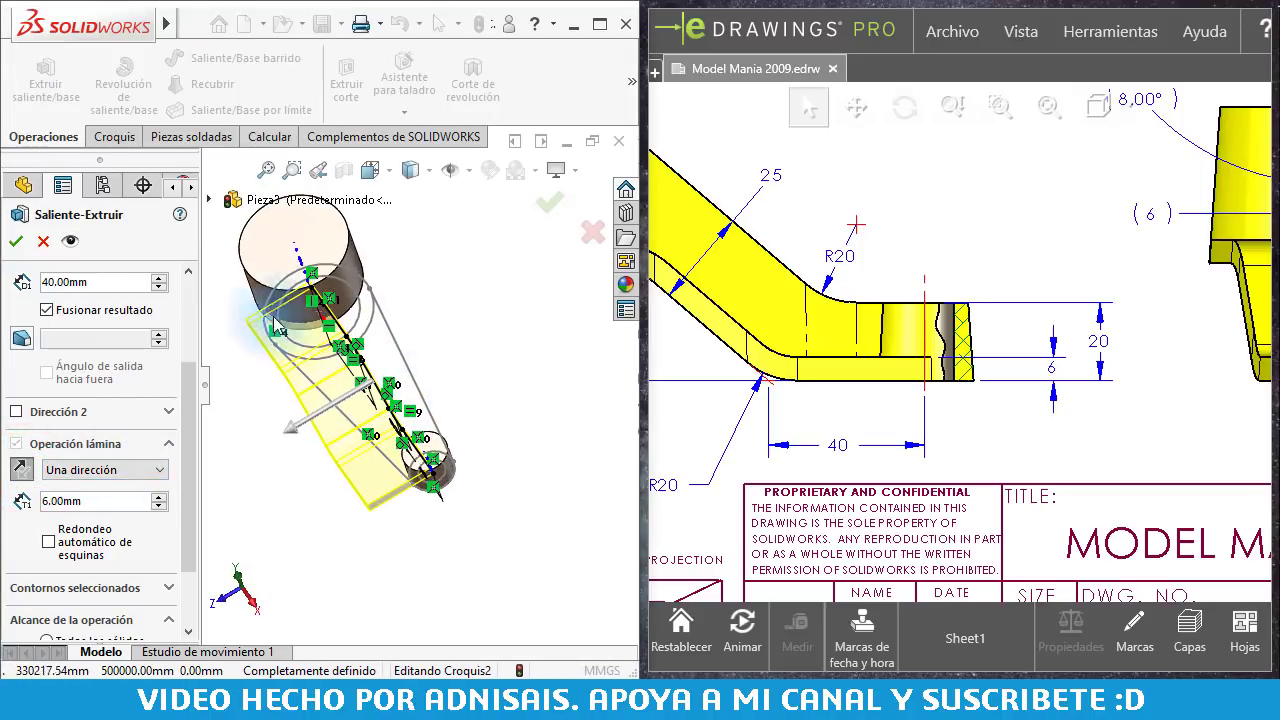
{"action": "left_click_drag", "start_coordinate": [185, 425], "coordinate": [180, 400]}
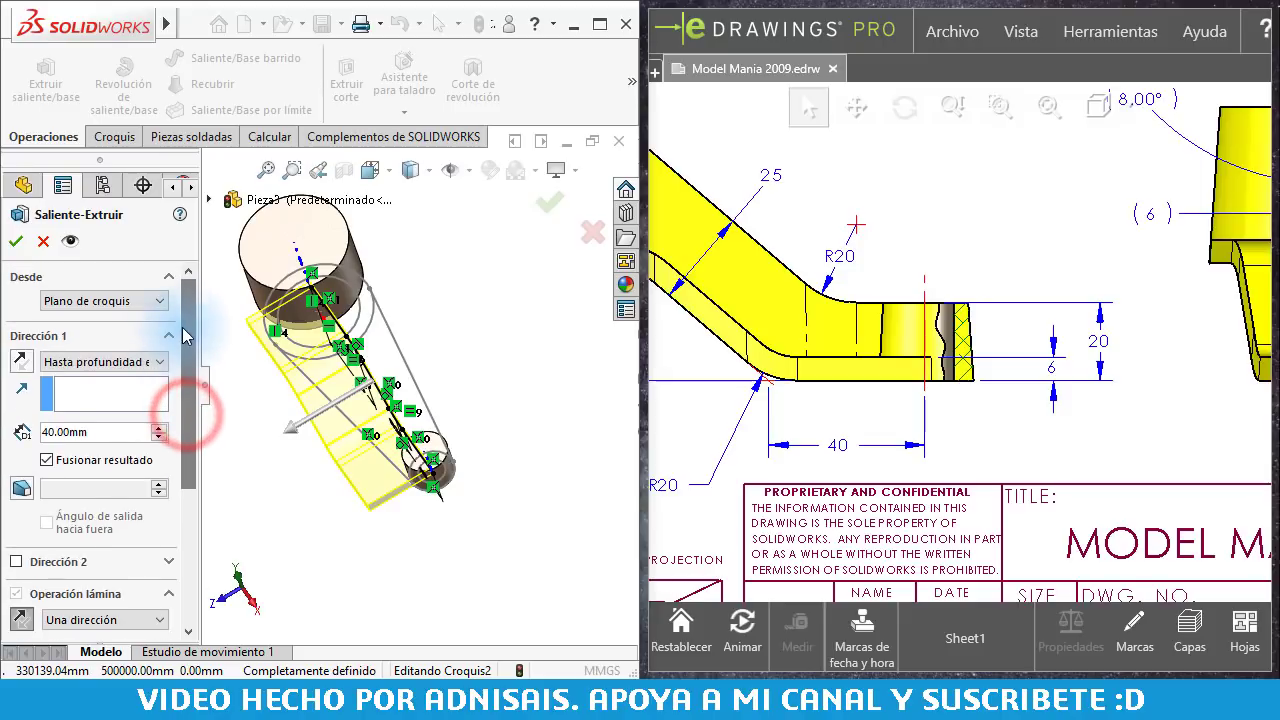
{"action": "left_click", "coordinate": [110, 362]}
{"action": "left_click", "coordinate": [105, 470]}
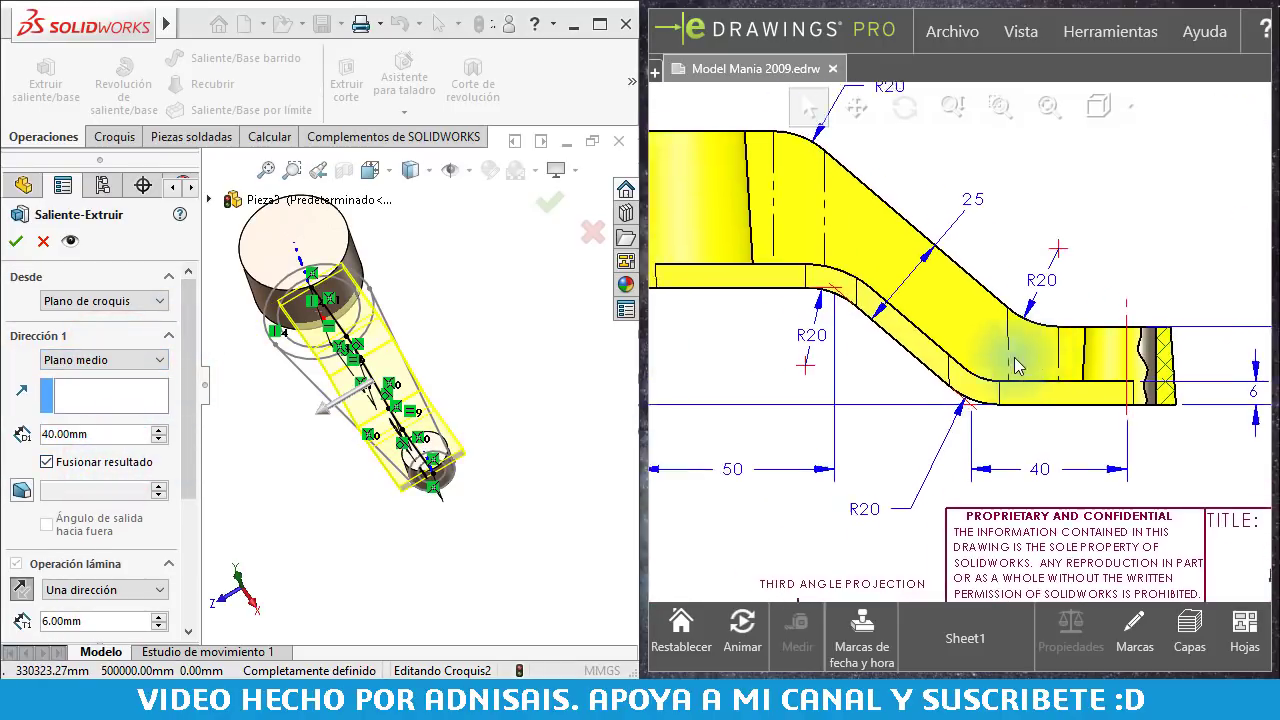
{"action": "left_click_drag", "start_coordinate": [800, 390], "coordinate": [1057, 406]}
{"action": "mouse_move", "coordinate": [885, 326]}
{"action": "left_mouse_down"}
{"action": "mouse_move", "coordinate": [977, 309]}
{"action": "mouse_move", "coordinate": [885, 462]}
{"action": "mouse_move", "coordinate": [857, 568]}
{"action": "left_mouse_up"}
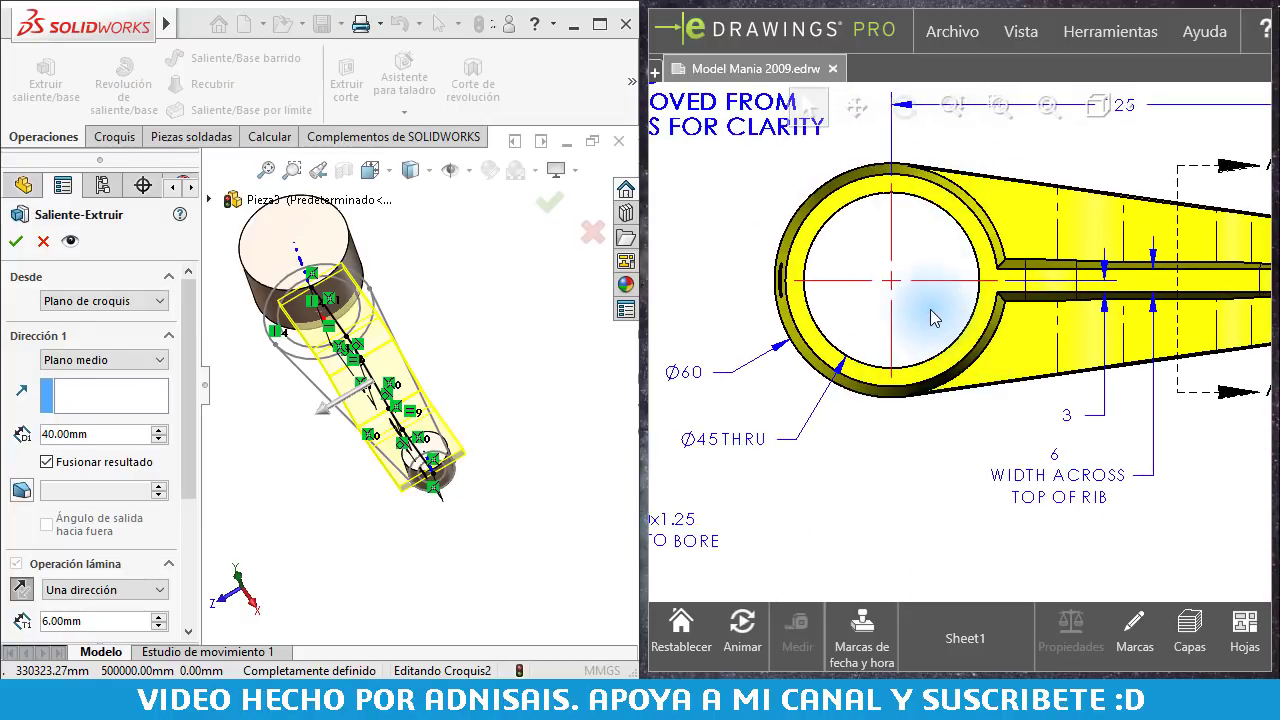
{"action": "scroll", "coordinate": [918, 348], "scroll_direction": "down", "scroll_amount": 1}
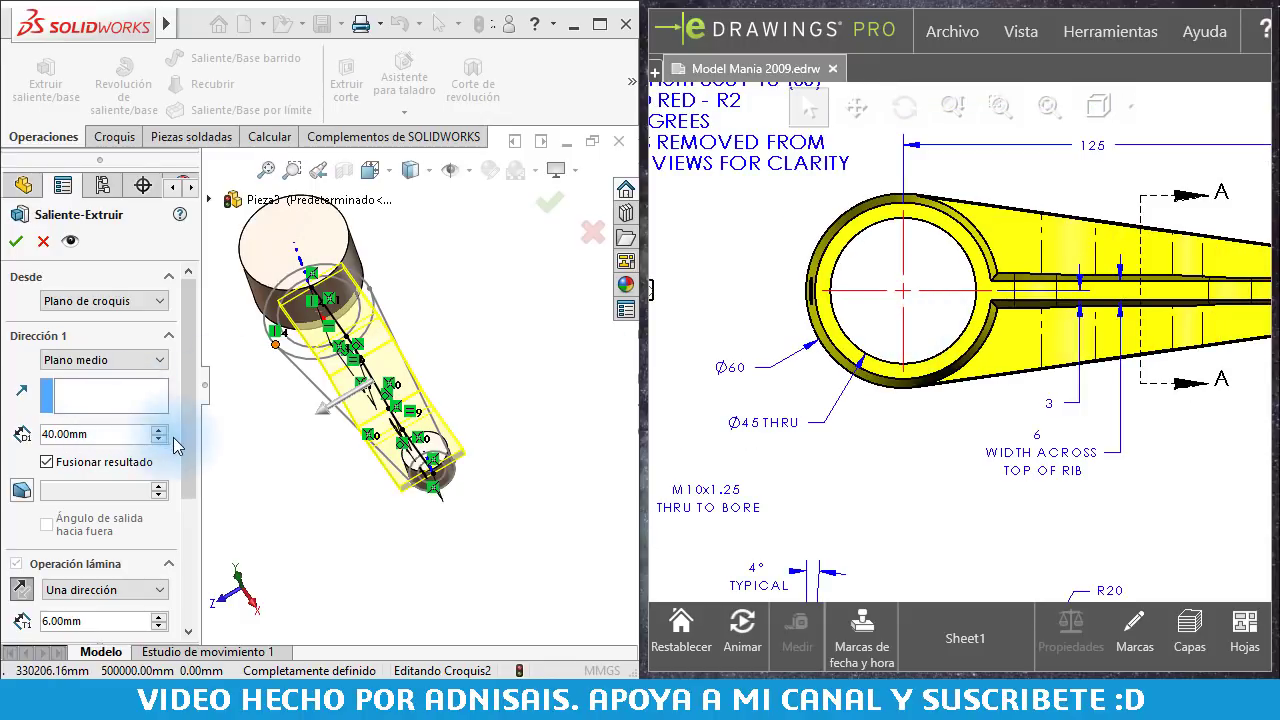
{"action": "left_click", "coordinate": [158, 431]}
{"action": "left_click", "coordinate": [158, 431]}
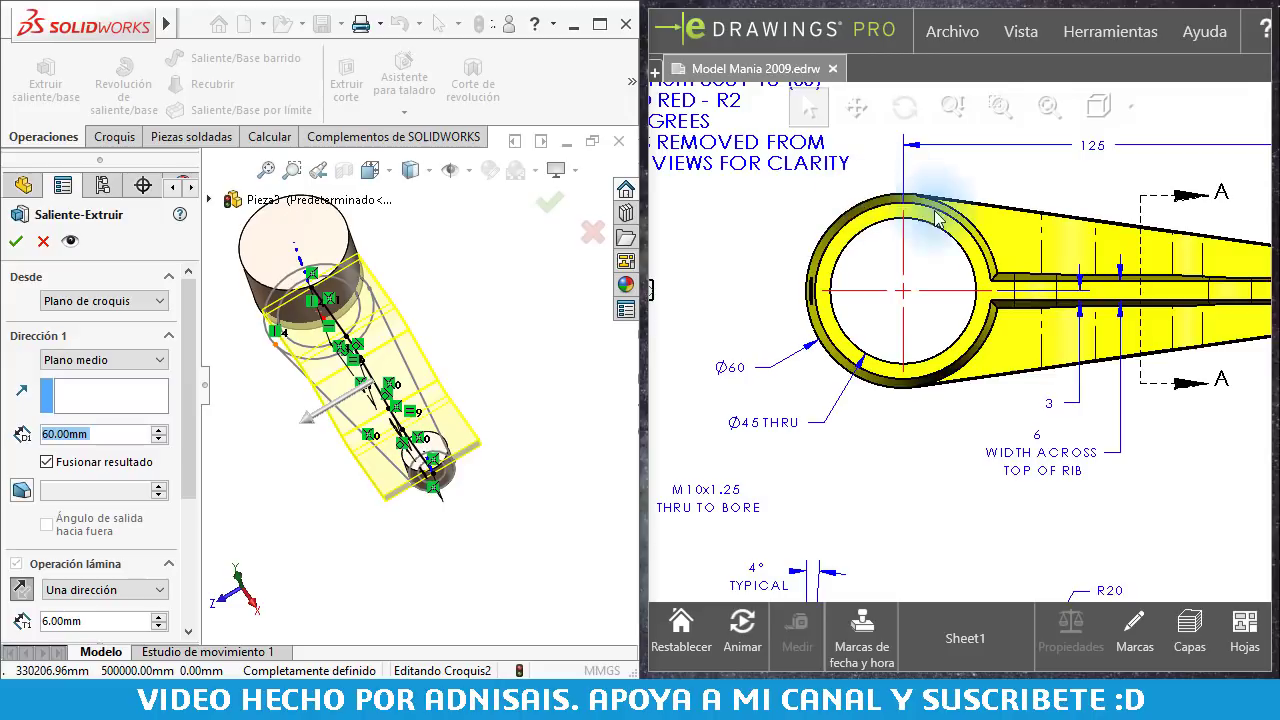
{"action": "scroll", "coordinate": [972, 260], "scroll_direction": "down", "scroll_amount": 1}
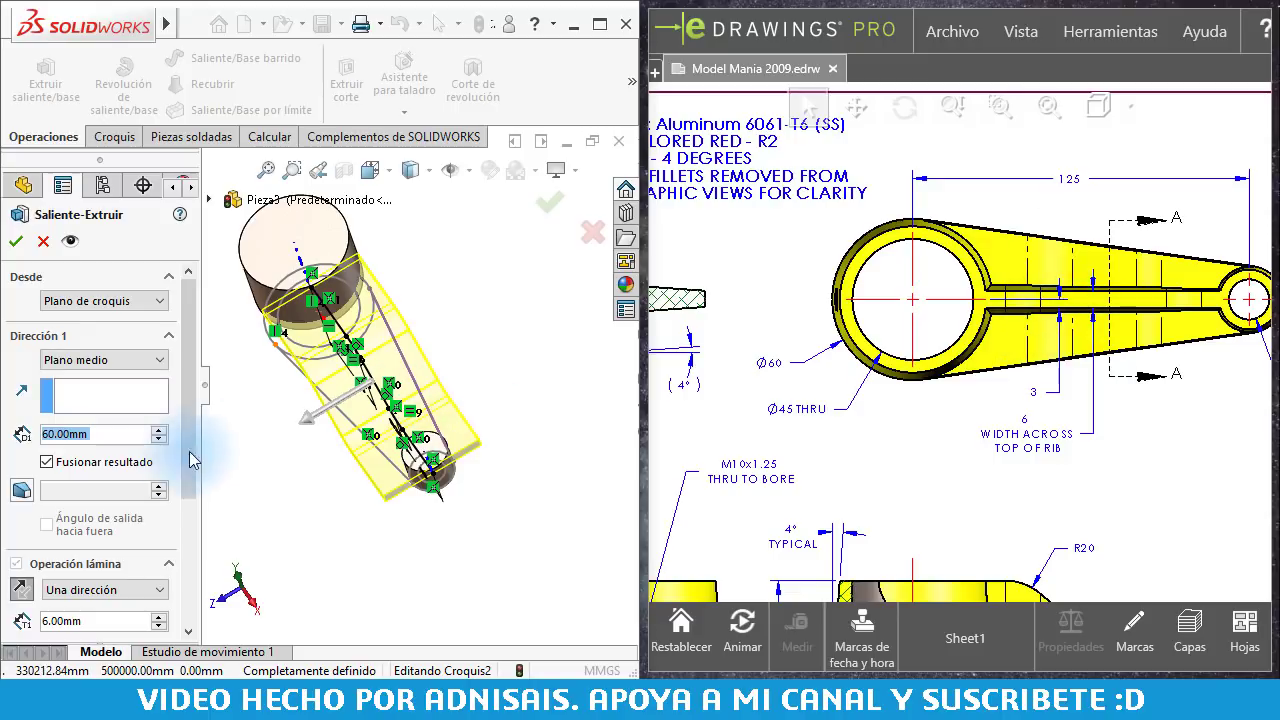
{"action": "left_click", "coordinate": [15, 243]}
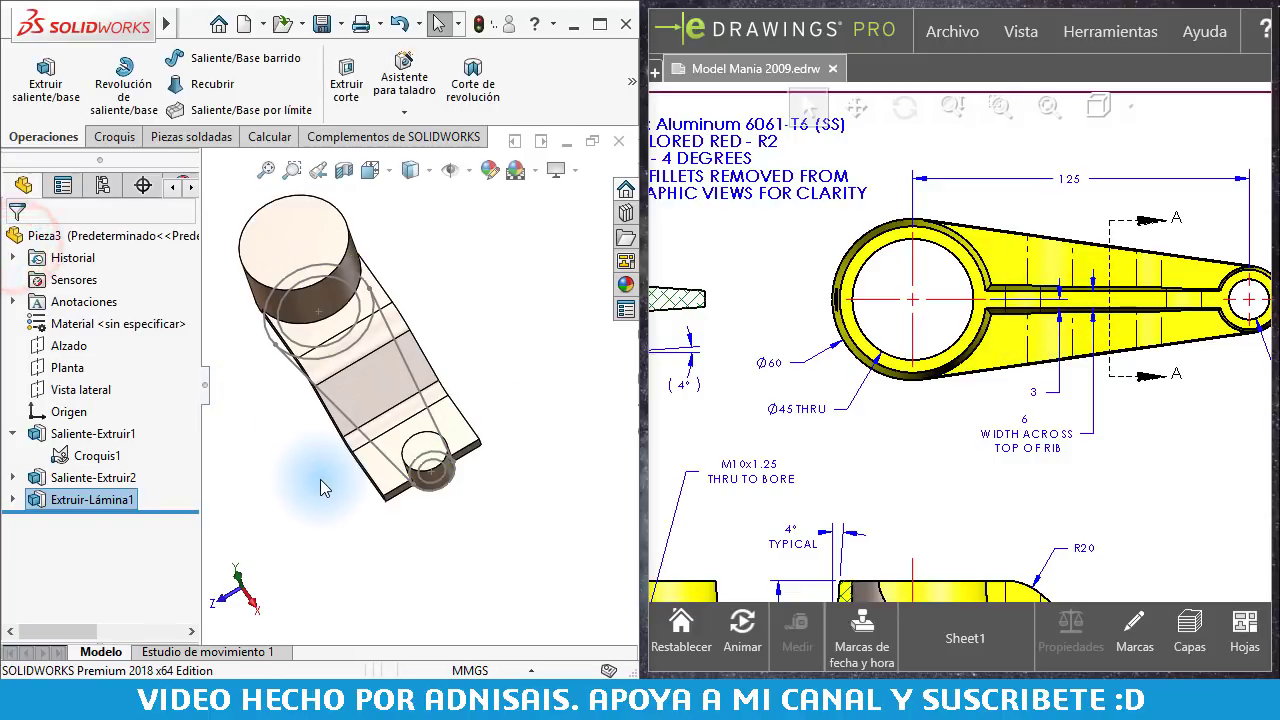
Step: View the part normal to the Alzado front plane and zoom to fit
{"action": "mouse_move", "coordinate": [320, 479]}
{"action": "middle_mouse_down"}
{"action": "mouse_move", "coordinate": [428, 410]}
{"action": "mouse_move", "coordinate": [398, 450]}
{"action": "middle_mouse_up"}
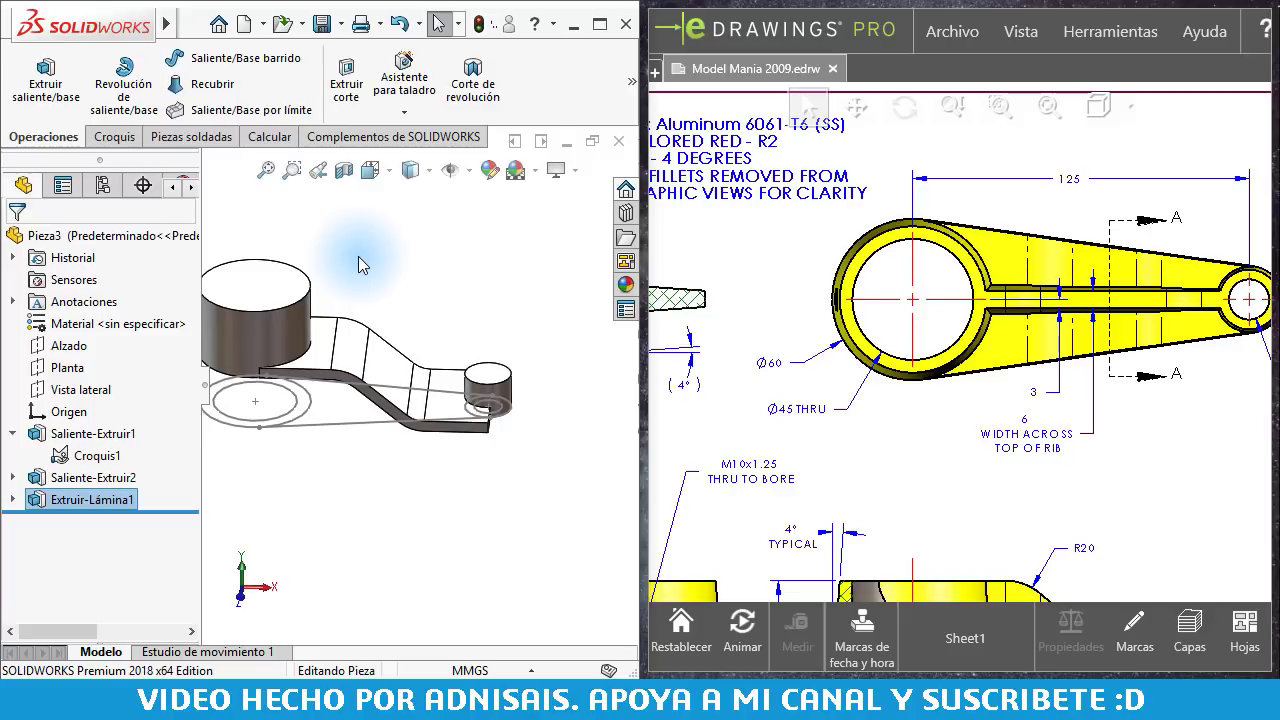
{"action": "left_click", "coordinate": [57, 350]}
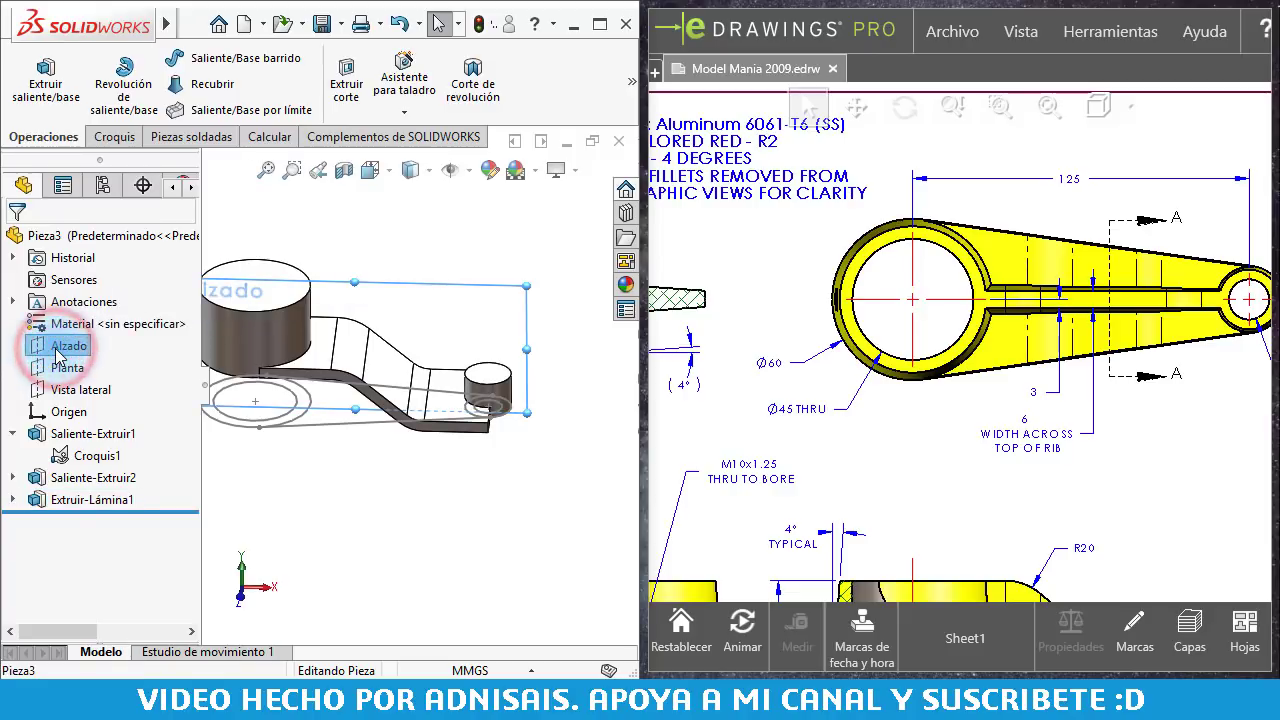
{"action": "key", "text": "ctrl+8"}
{"action": "mouse_move", "coordinate": [905, 486]}
{"action": "left_mouse_down"}
{"action": "mouse_move", "coordinate": [908, 243]}
{"action": "mouse_move", "coordinate": [857, 320]}
{"action": "mouse_move", "coordinate": [772, 320]}
{"action": "left_mouse_up"}
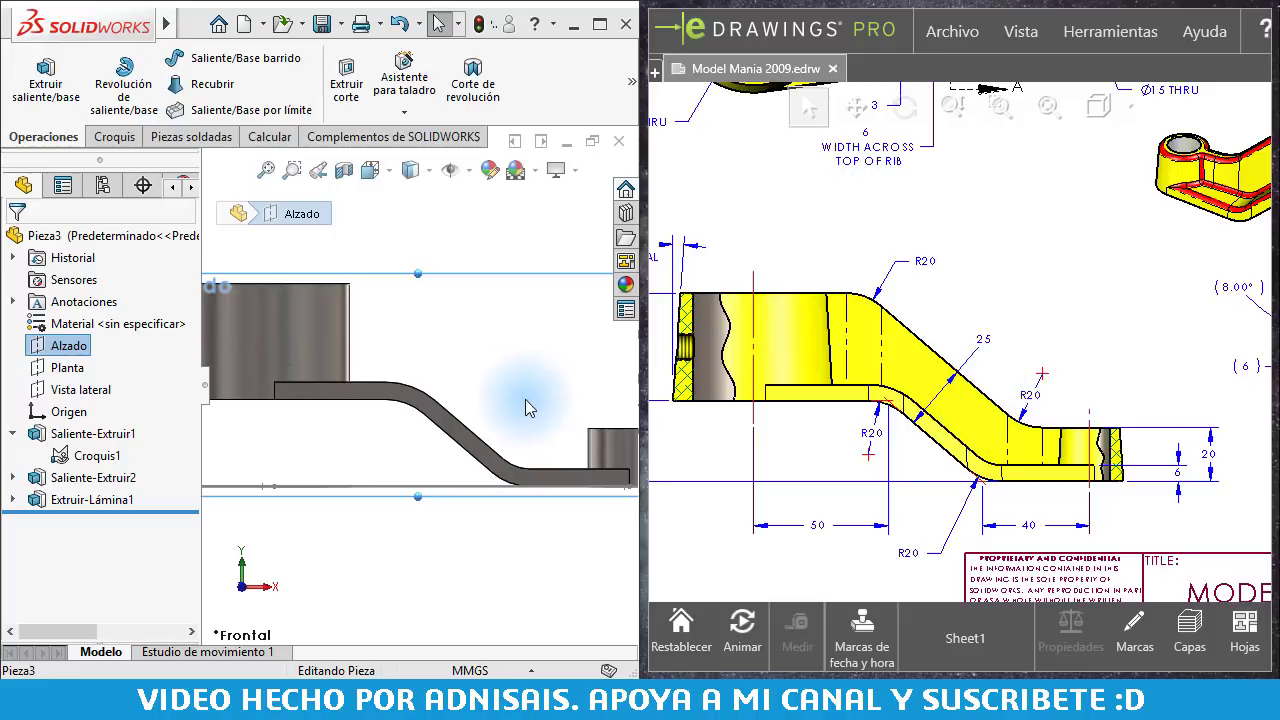
{"action": "key", "text": "f"}
{"action": "scroll", "coordinate": [380, 385], "scroll_direction": "up", "scroll_amount": 1}
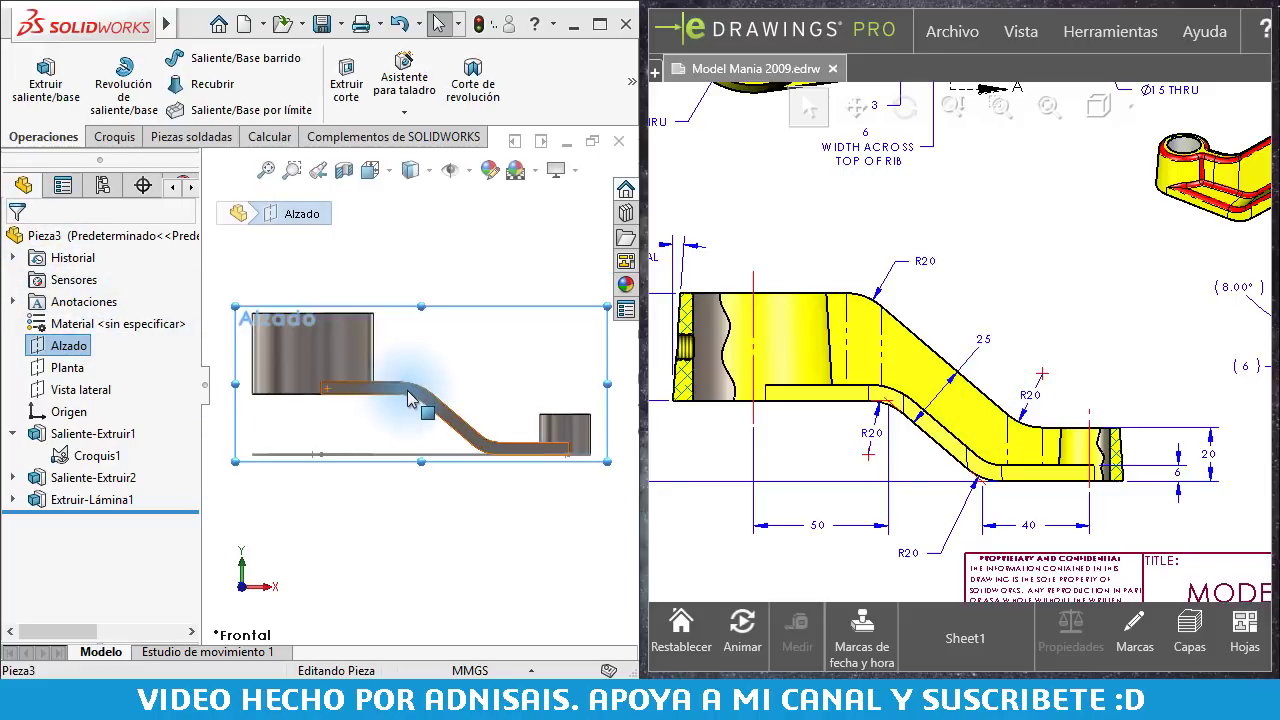
Step: Start a new sketch on Alzado with the Línea tool, checking the drawing's side view
{"action": "left_click", "coordinate": [108, 137]}
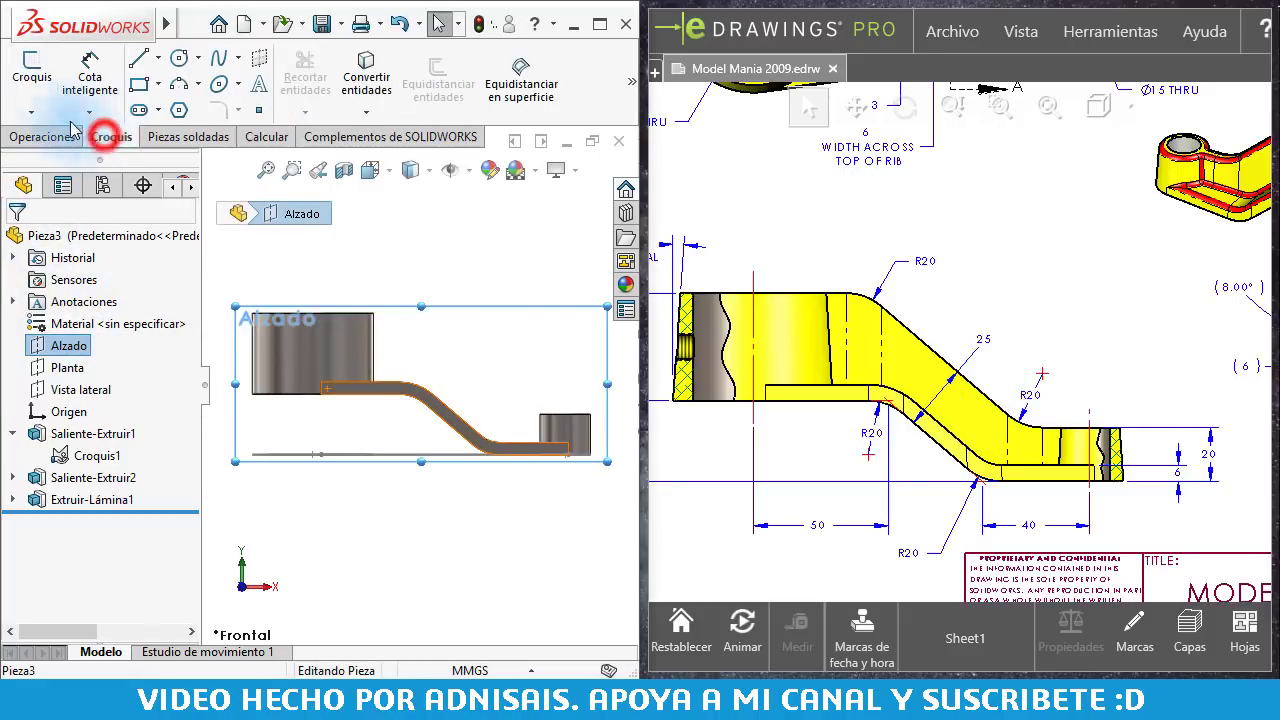
{"action": "left_click", "coordinate": [32, 75]}
{"action": "left_click", "coordinate": [130, 57]}
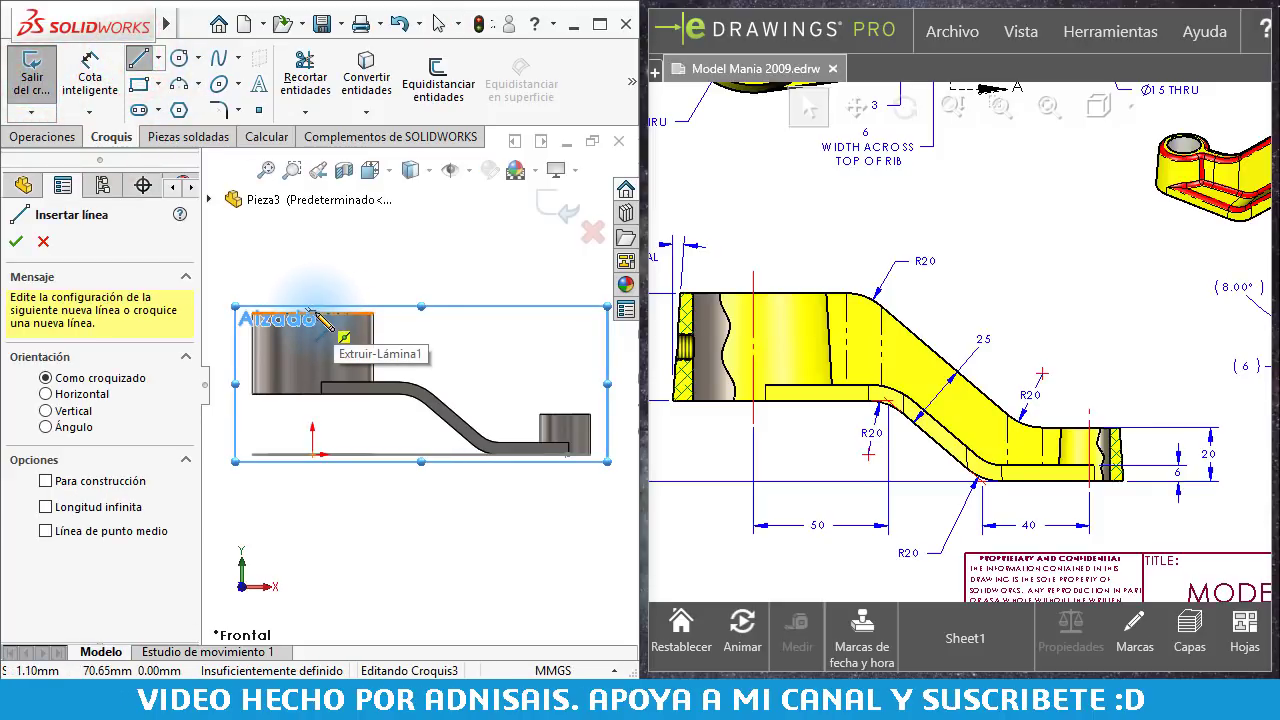
{"action": "scroll", "coordinate": [318, 316], "scroll_direction": "down", "scroll_amount": 2}
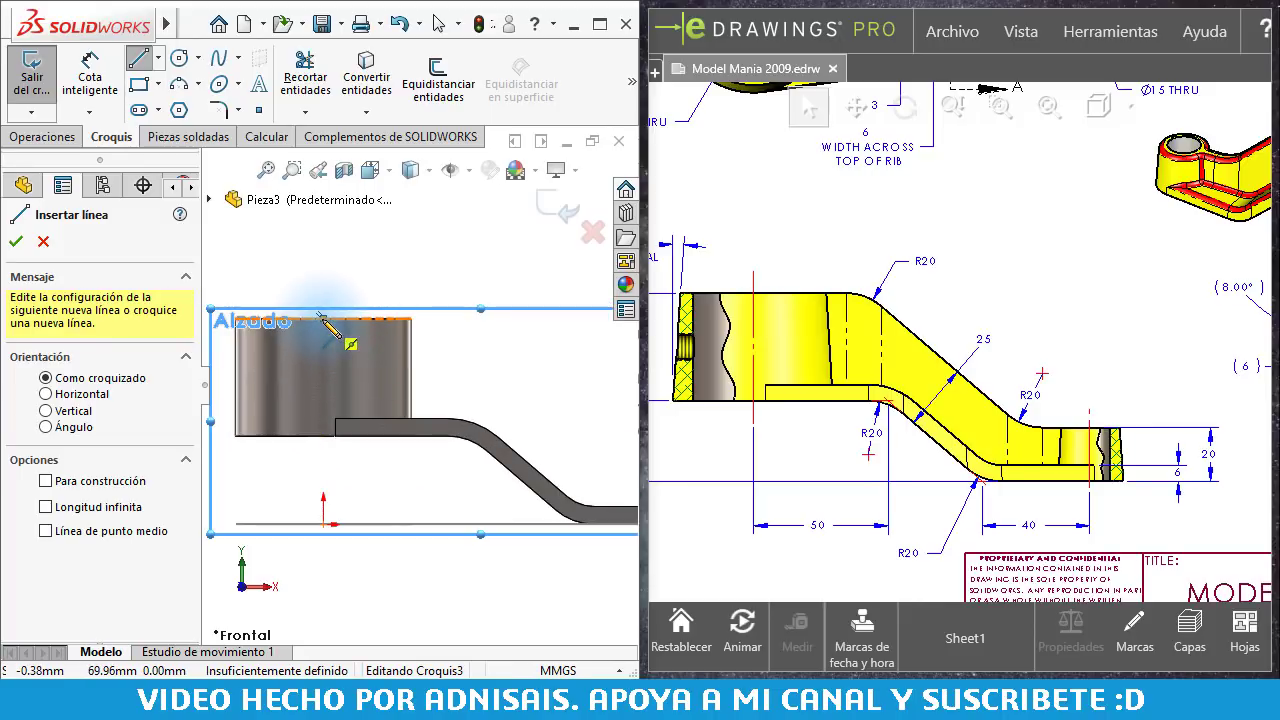
{"action": "left_click", "coordinate": [790, 397]}
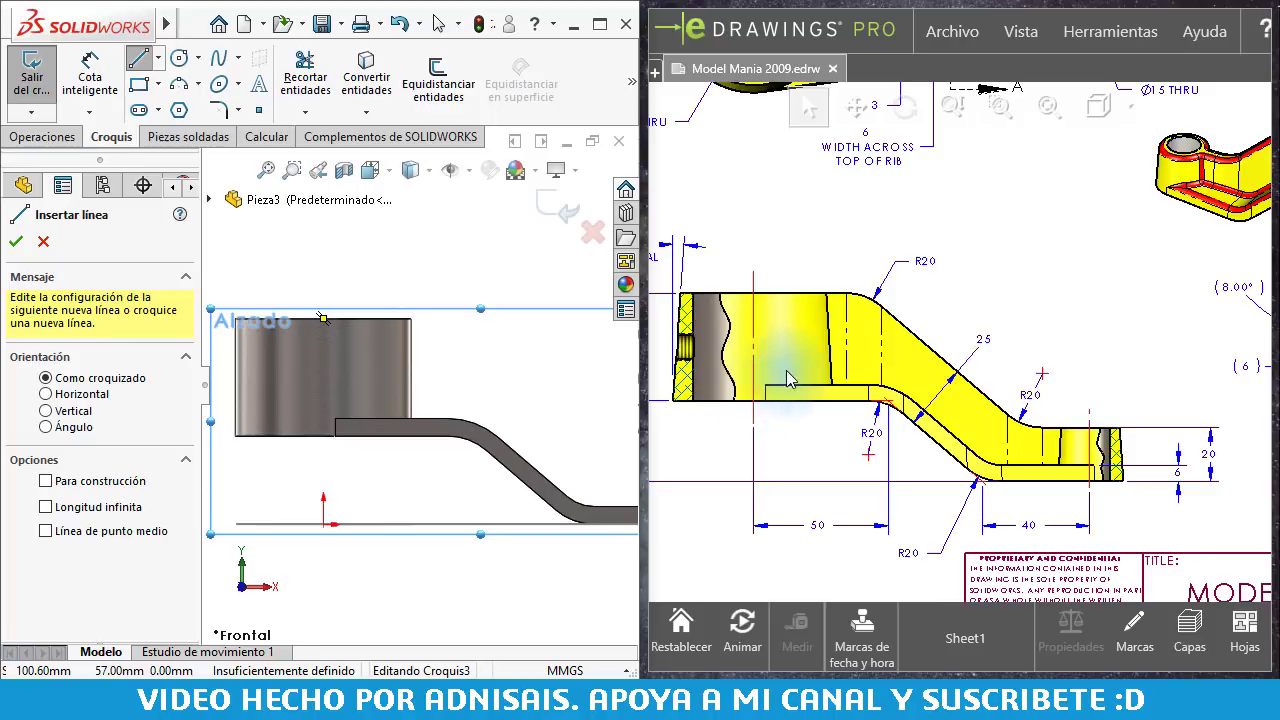
{"action": "left_click", "coordinate": [322, 312]}
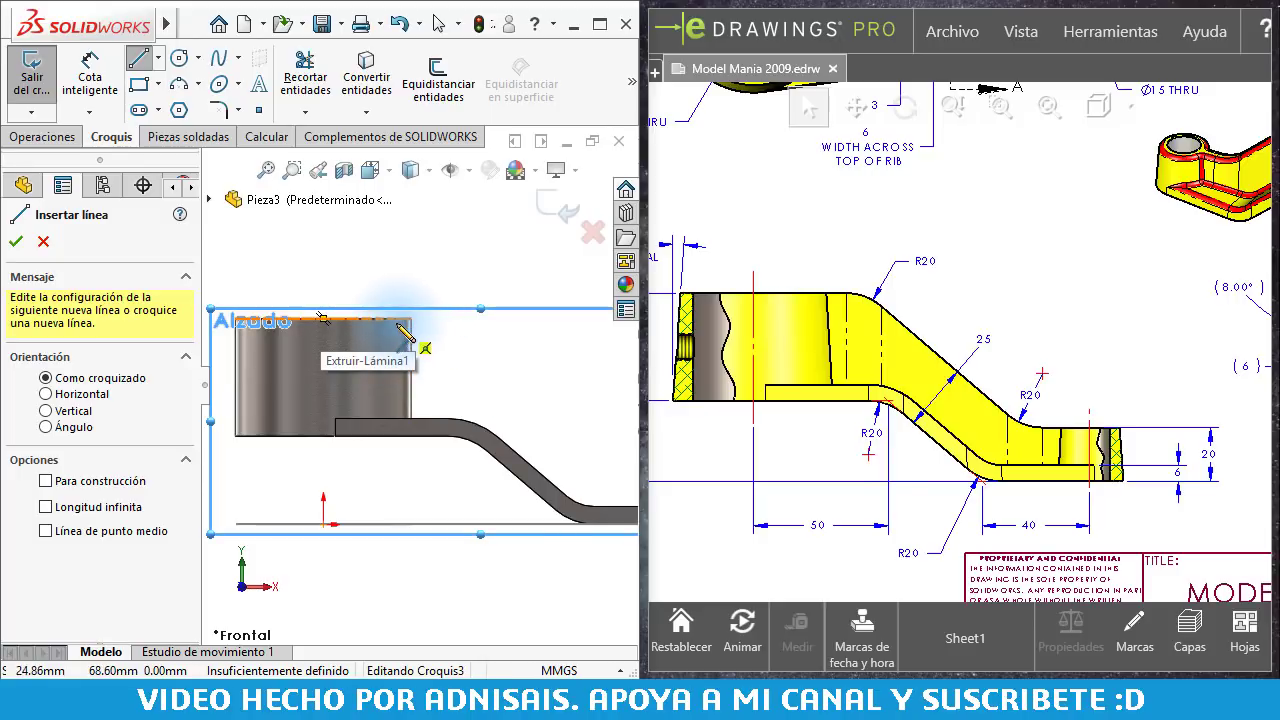
{"action": "scroll", "coordinate": [440, 362], "scroll_direction": "up", "scroll_amount": 2}
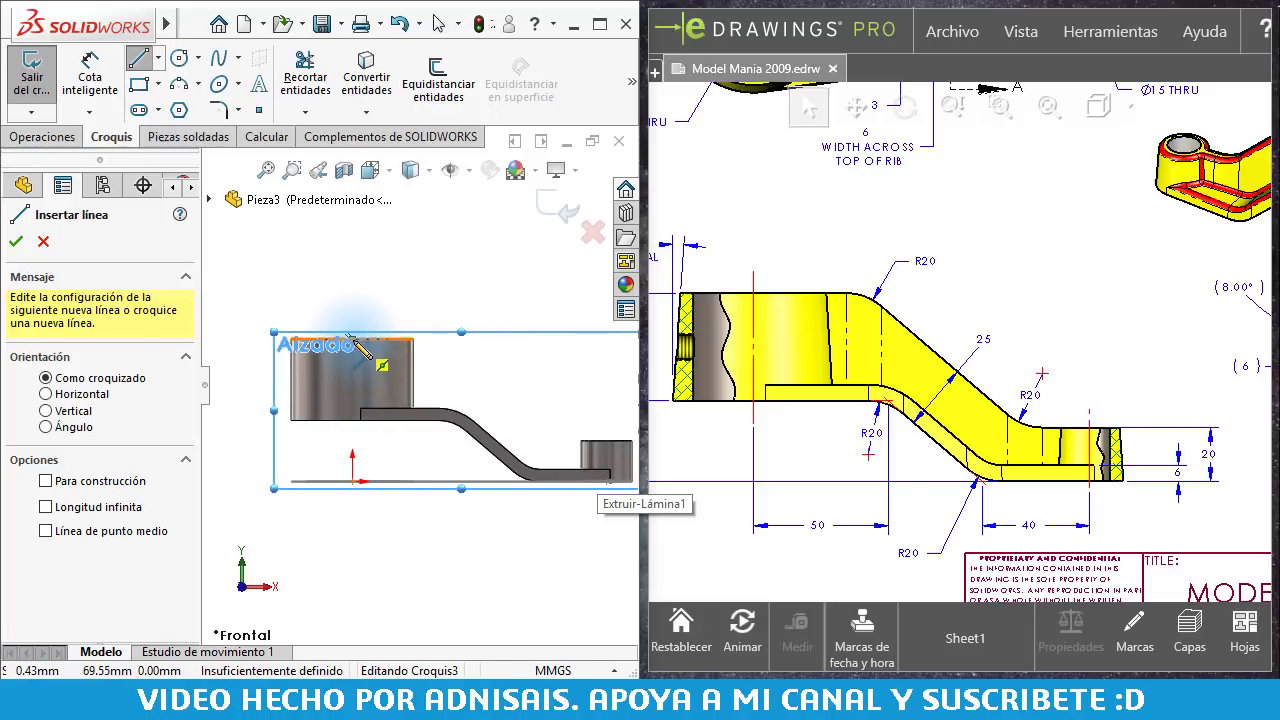
Step: Draw a horizontal line along the large boss top, then a sloped line to the small boss
{"action": "left_click", "coordinate": [350, 338]}
{"action": "left_click", "coordinate": [463, 340]}
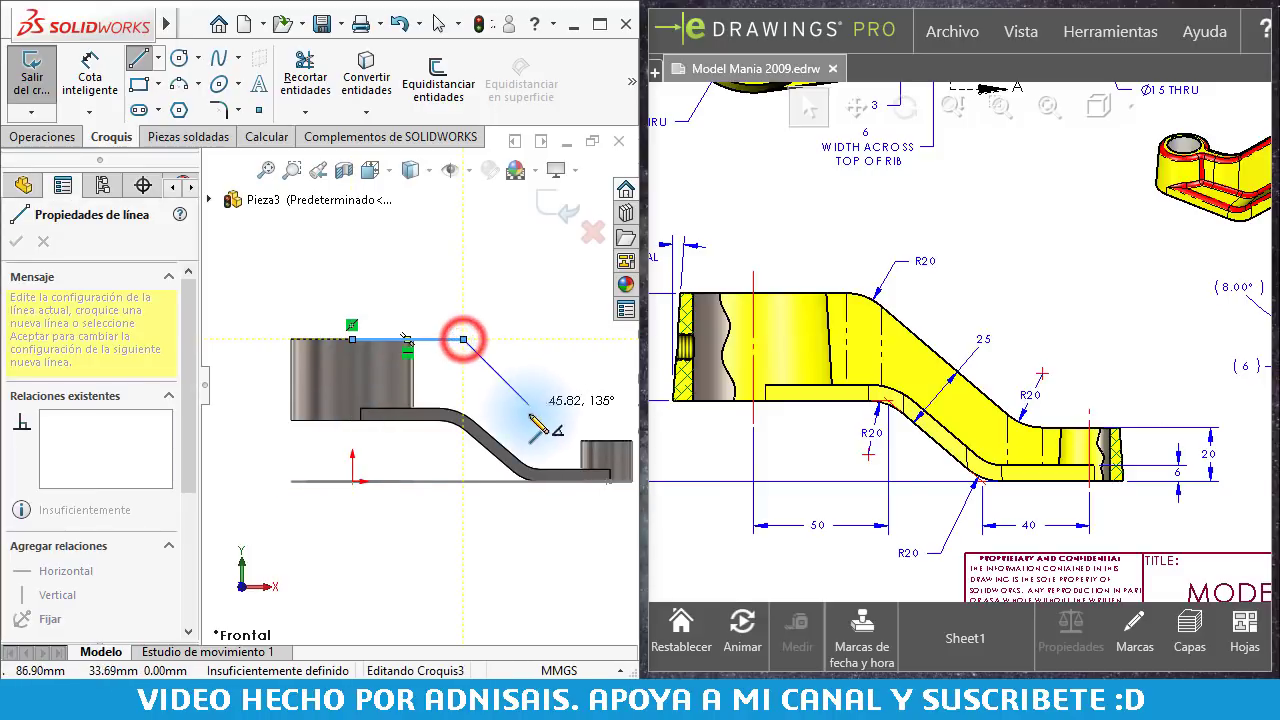
{"action": "scroll", "coordinate": [560, 452], "scroll_direction": "down", "scroll_amount": 1}
{"action": "scroll", "coordinate": [585, 444], "scroll_direction": "down", "scroll_amount": 1}
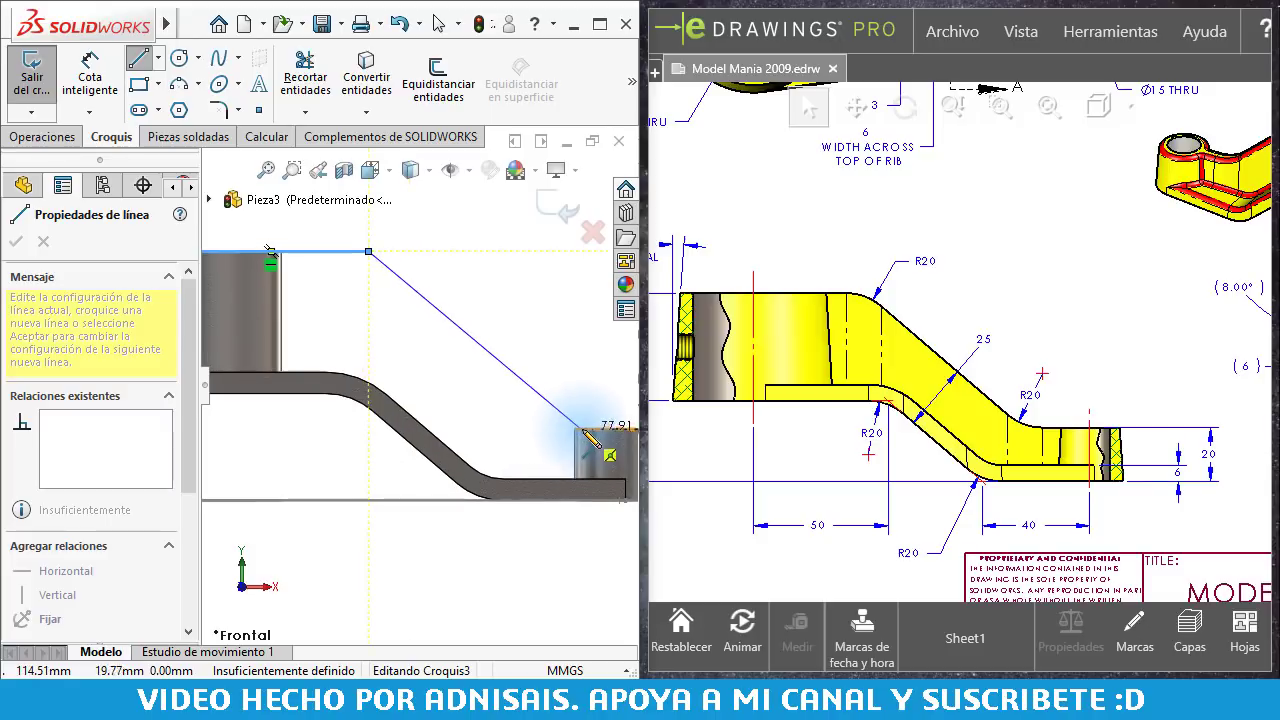
{"action": "left_click", "coordinate": [583, 430]}
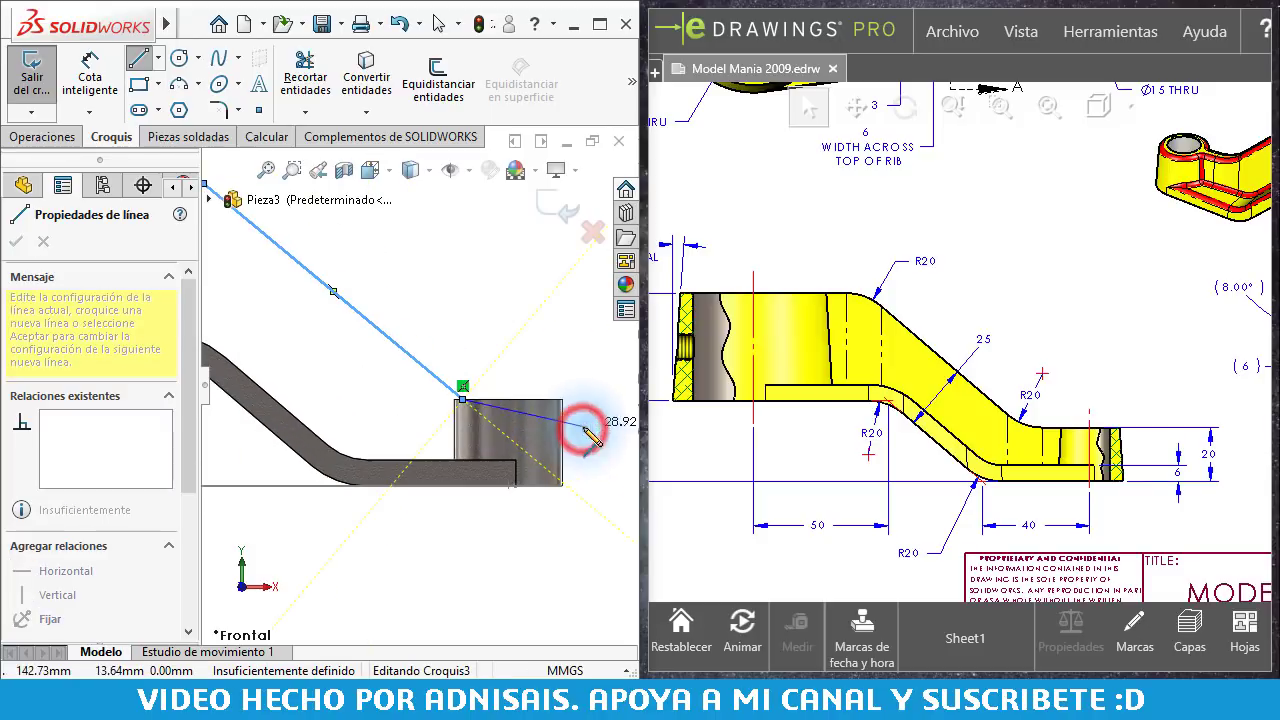
{"action": "left_click", "coordinate": [509, 400]}
{"action": "key", "text": "Escape"}
Step: Make the sloped sketch line parallel to the arm's sloped edge
{"action": "left_click", "coordinate": [403, 366]}
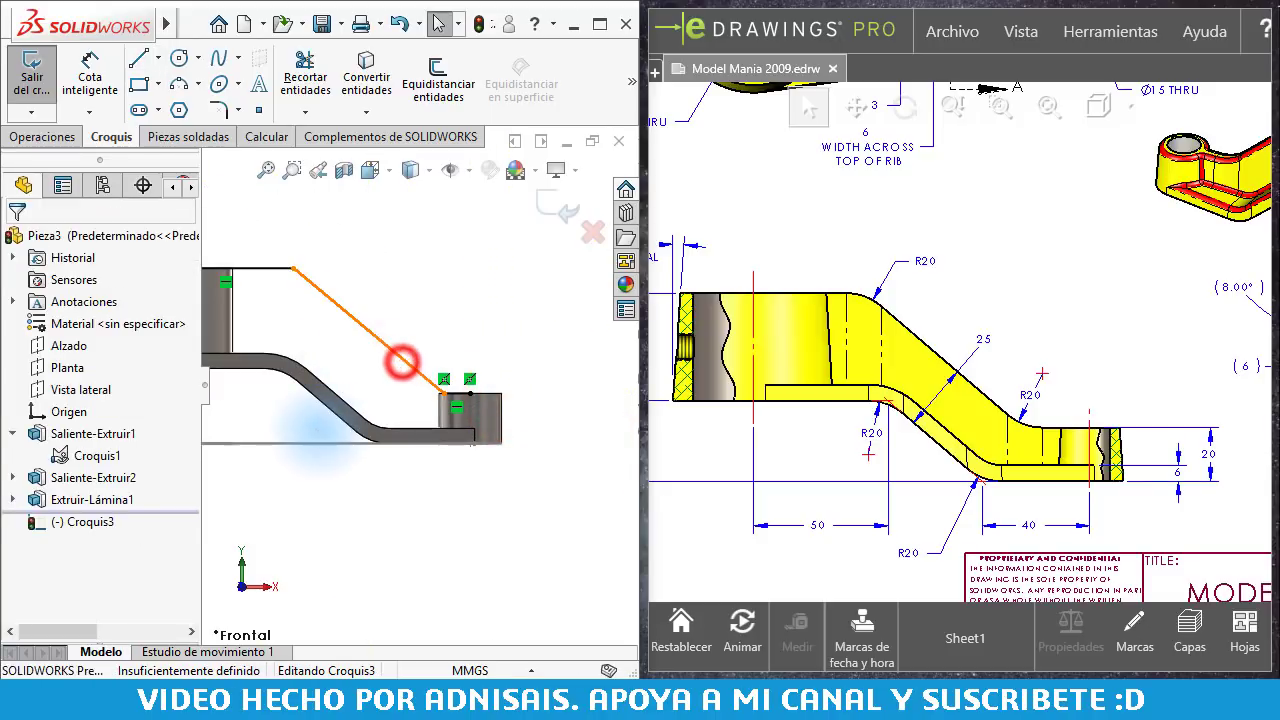
{"action": "left_click", "coordinate": [338, 420], "text": "ctrl"}
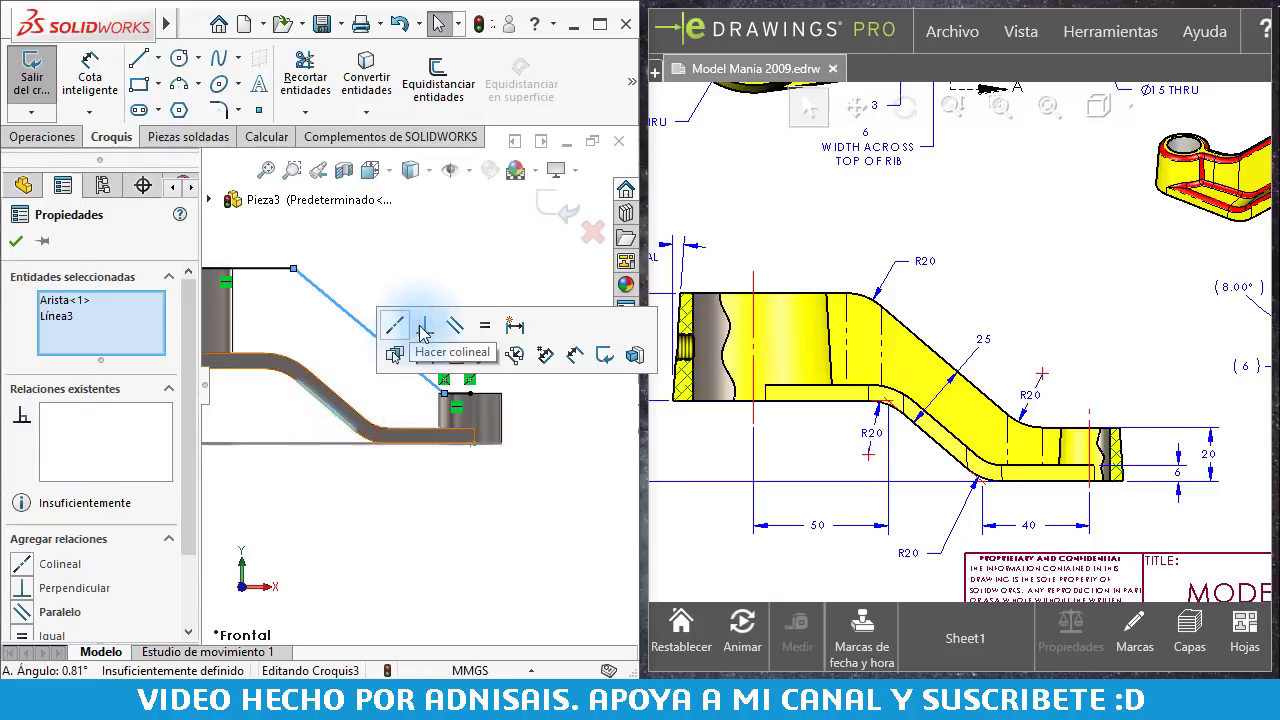
{"action": "left_click", "coordinate": [455, 325]}
{"action": "left_click", "coordinate": [357, 460]}
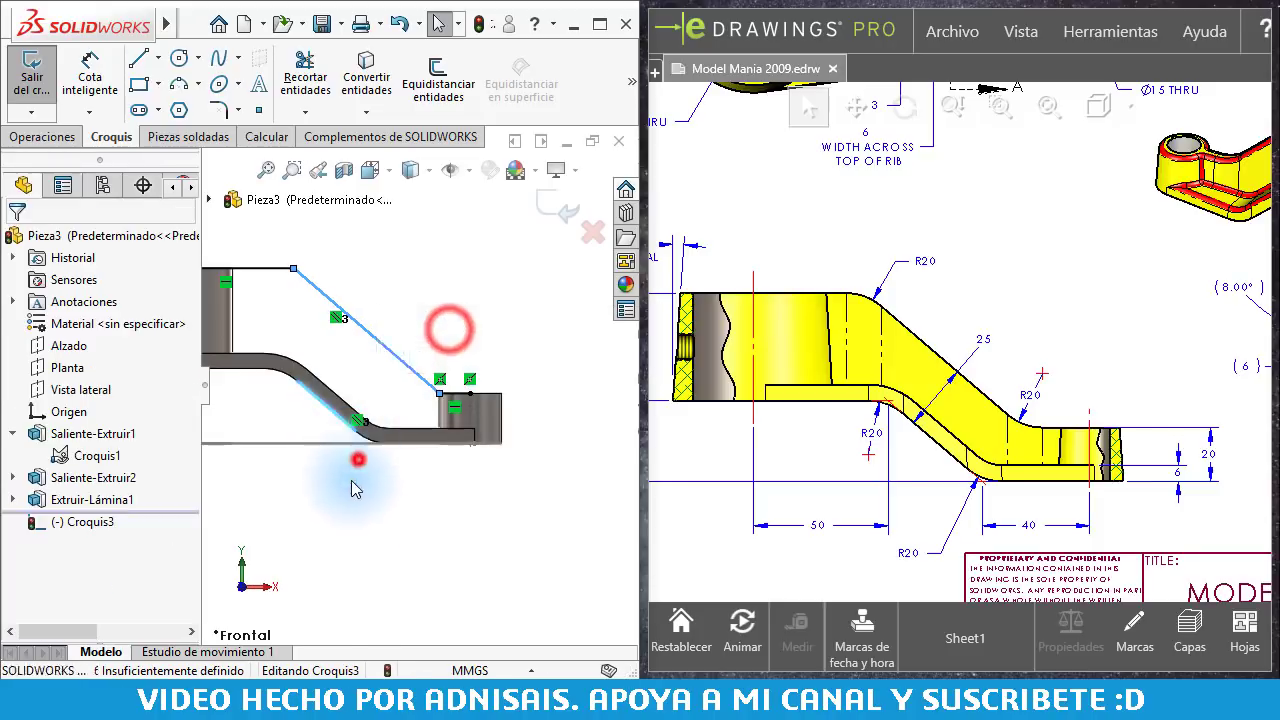
Step: Dimension the gap between the arm edge and the sloped line as 25 mm
{"action": "left_click", "coordinate": [315, 400]}
{"action": "left_click", "coordinate": [395, 358]}
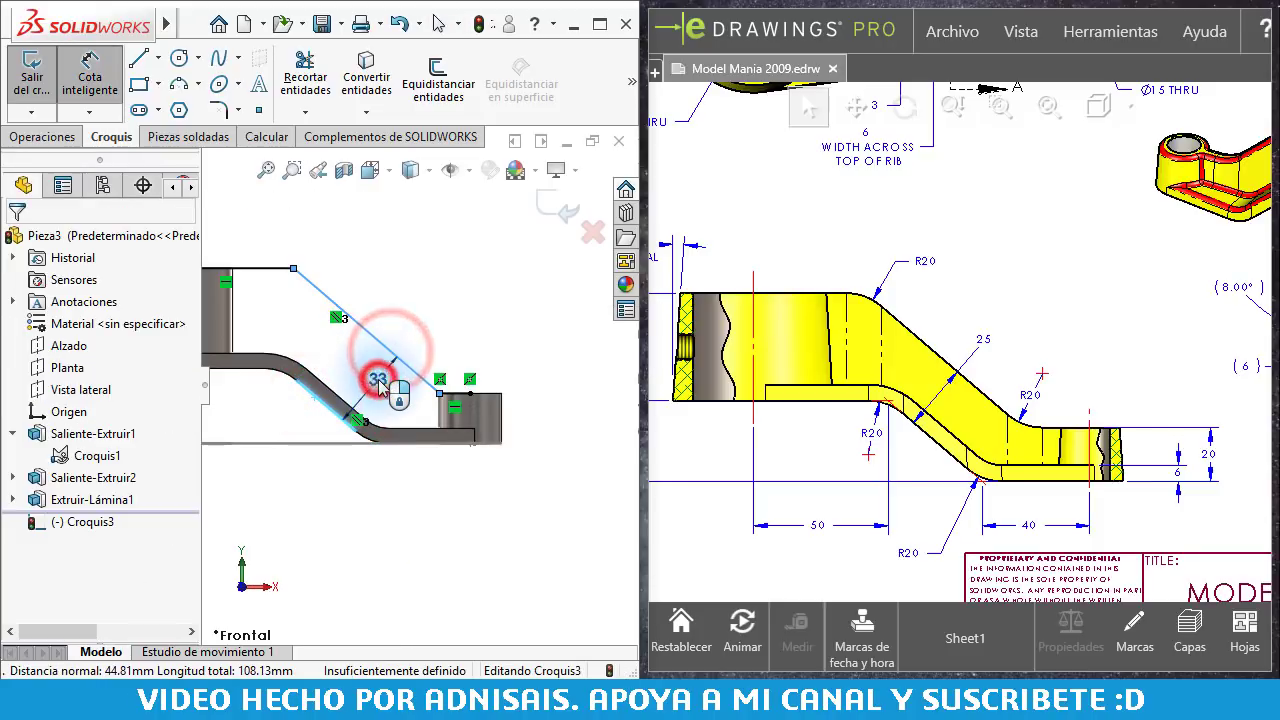
{"action": "left_click", "coordinate": [388, 390]}
{"action": "key", "text": "Return"}
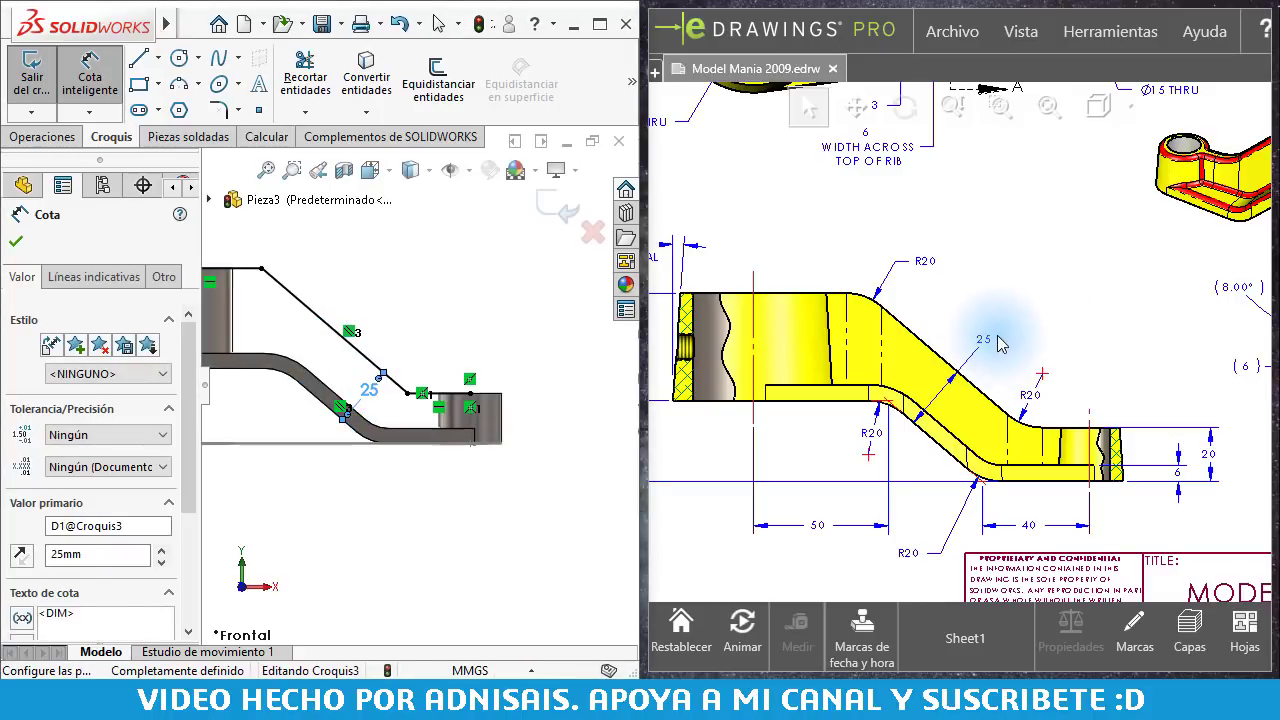
{"action": "left_click", "coordinate": [370, 487]}
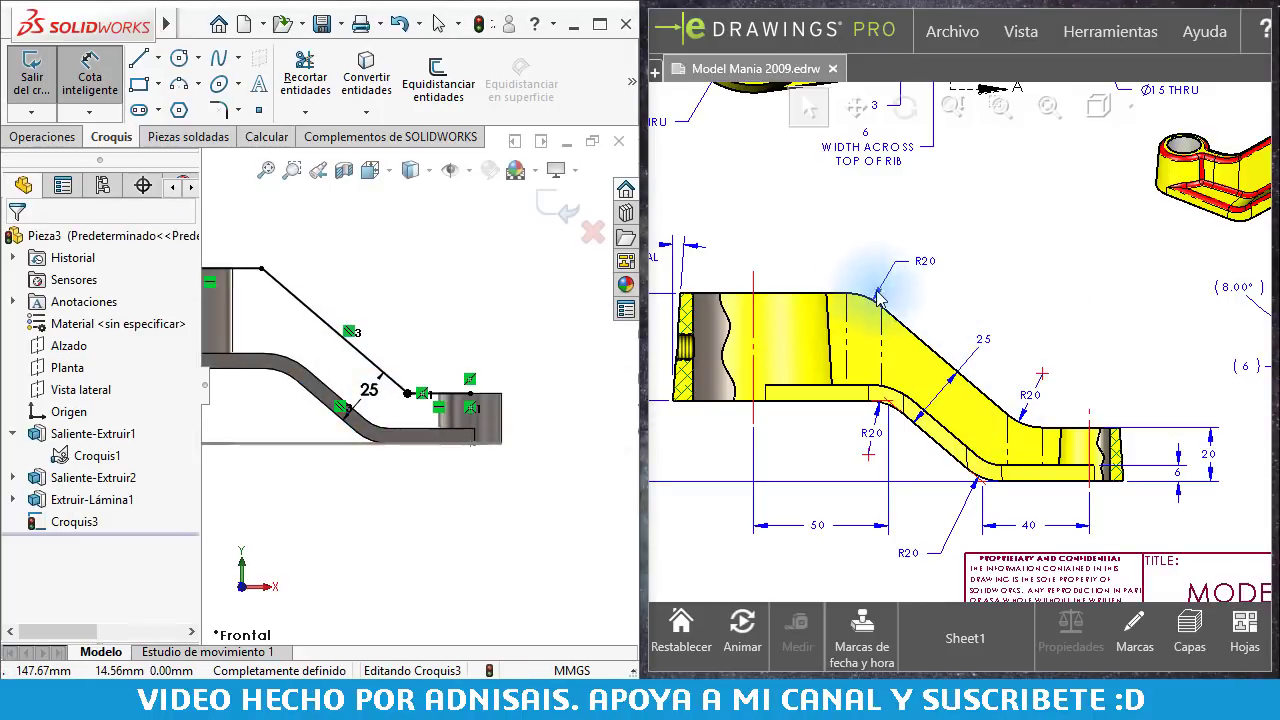
{"action": "left_click", "coordinate": [385, 510]}
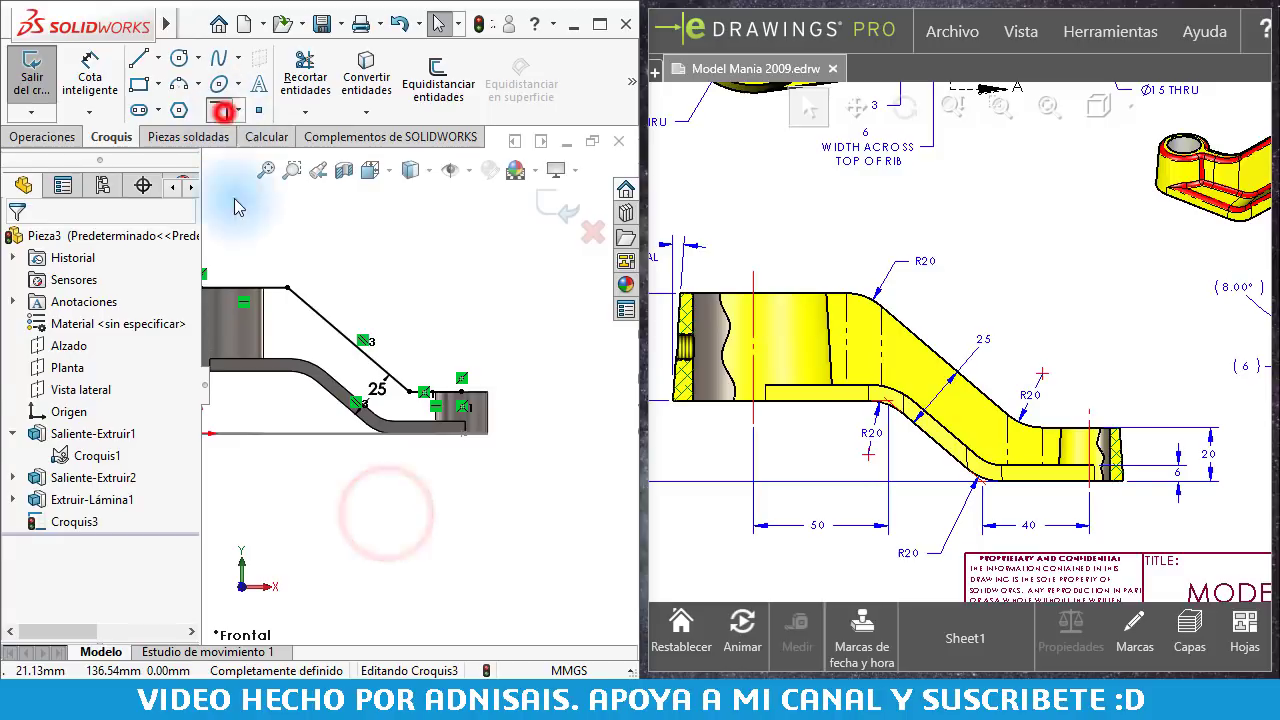
Step: Round both corners of the rib line with R20 sketch fillets
{"action": "left_click", "coordinate": [218, 110]}
{"action": "left_click_drag", "start_coordinate": [270, 240], "coordinate": [458, 462]}
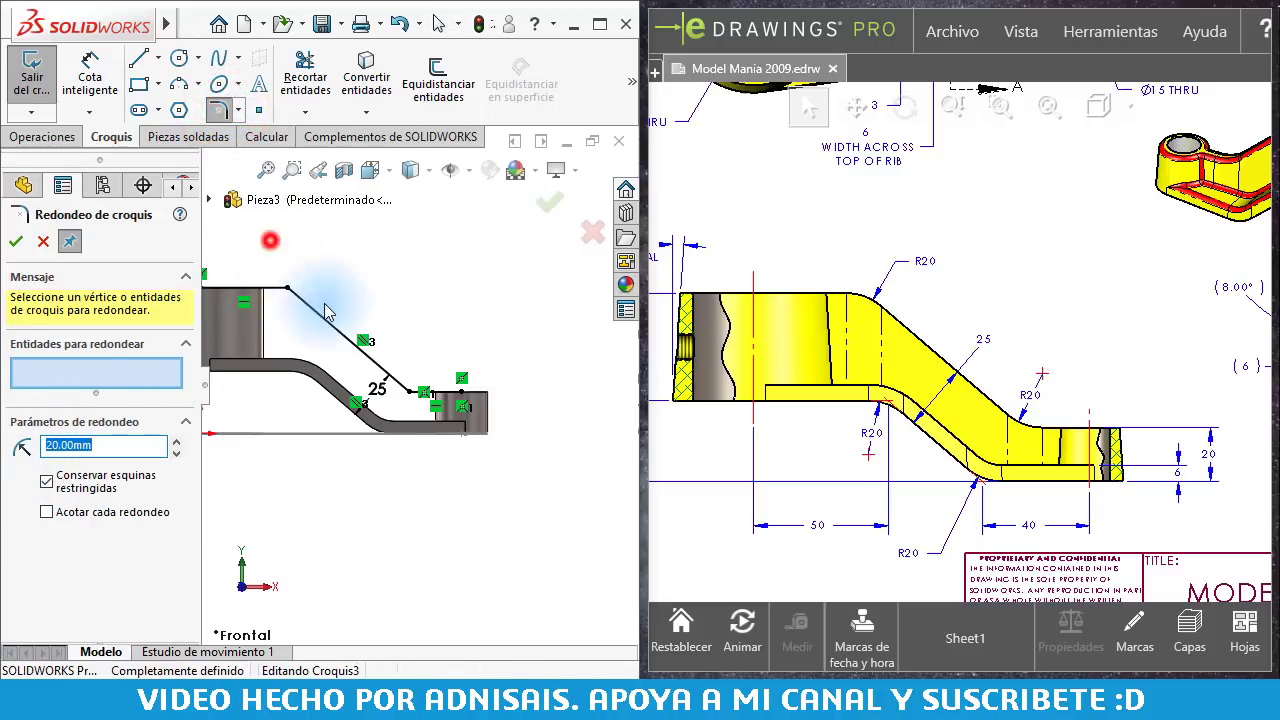
{"action": "right_click", "coordinate": [452, 462]}
{"action": "right_click", "coordinate": [446, 458]}
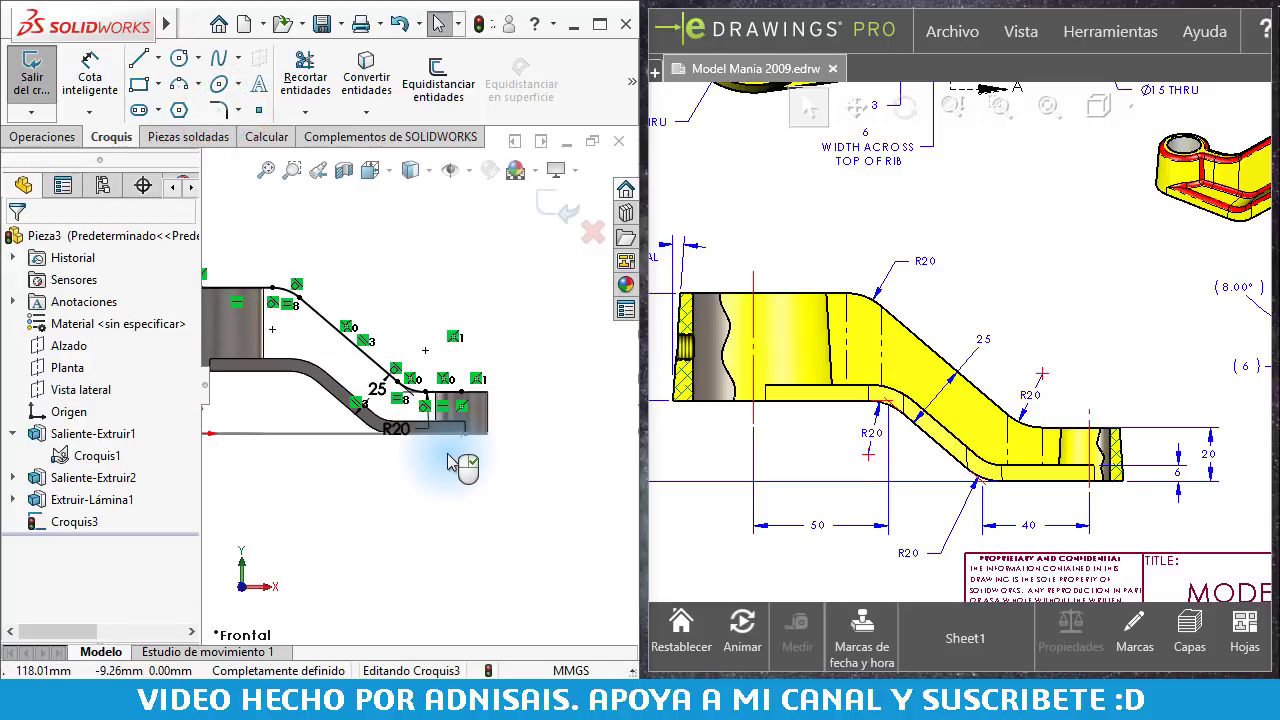
Step: Create a 6 mm thick Nervio rib from Croquis3 along the top of the arm
{"action": "left_click", "coordinate": [52, 138]}
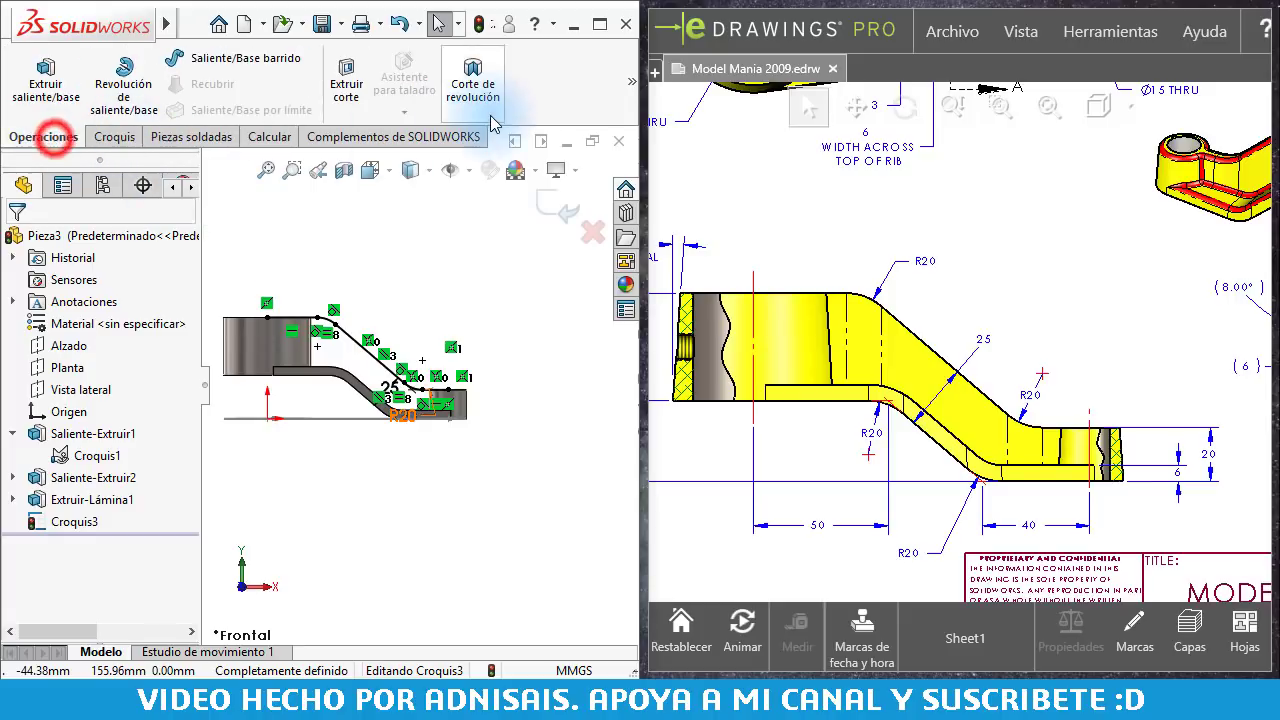
{"action": "left_click", "coordinate": [628, 88]}
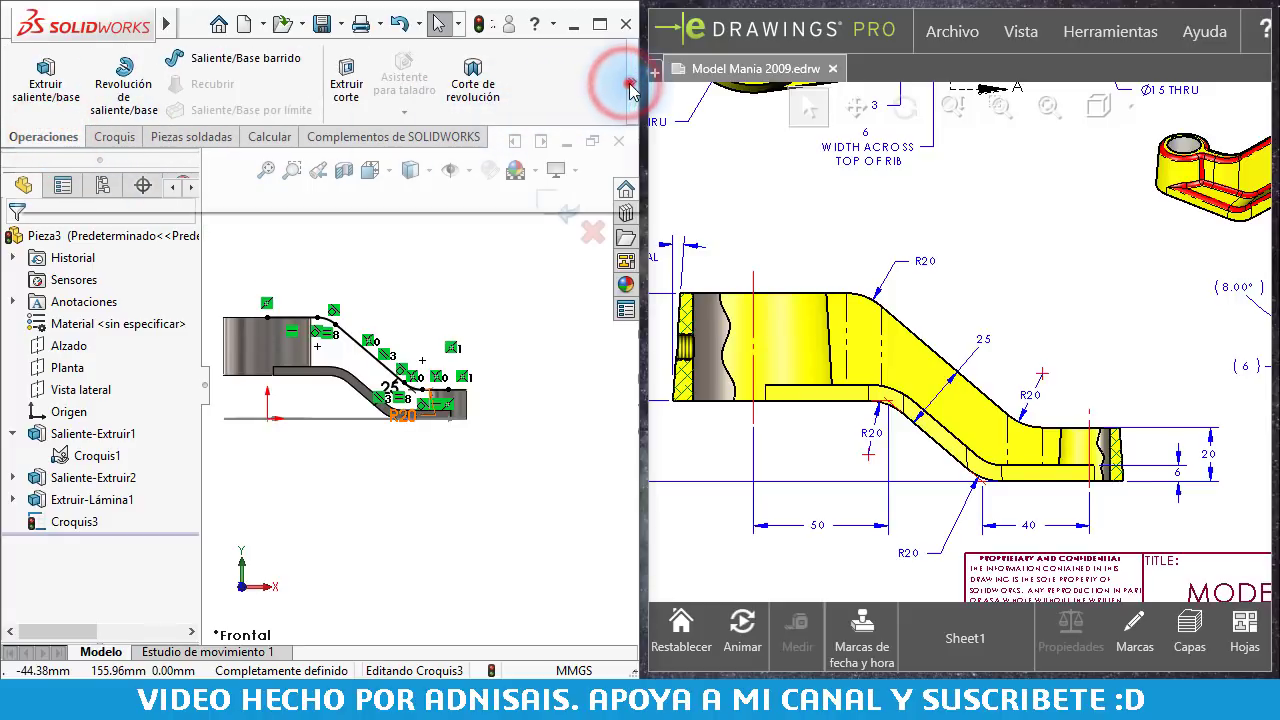
{"action": "left_click", "coordinate": [300, 140]}
{"action": "middle_click_drag", "start_coordinate": [912, 291], "coordinate": [862, 529]}
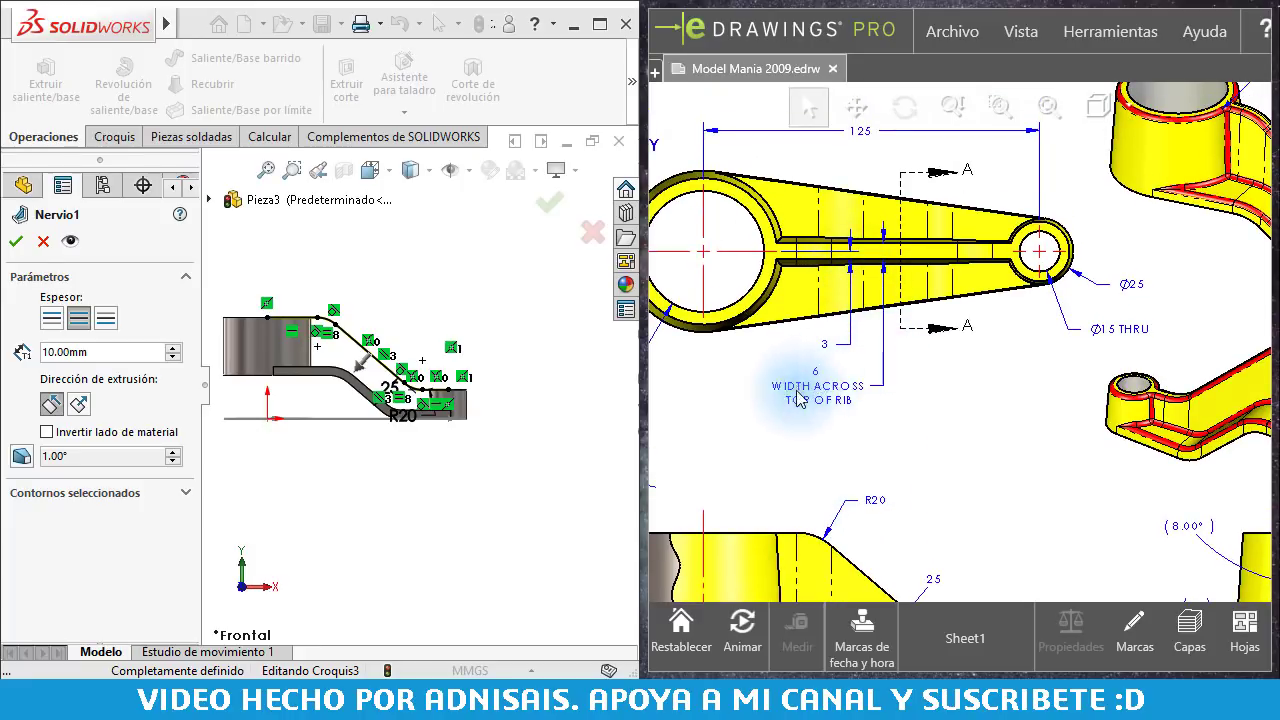
{"action": "left_click", "coordinate": [125, 356]}
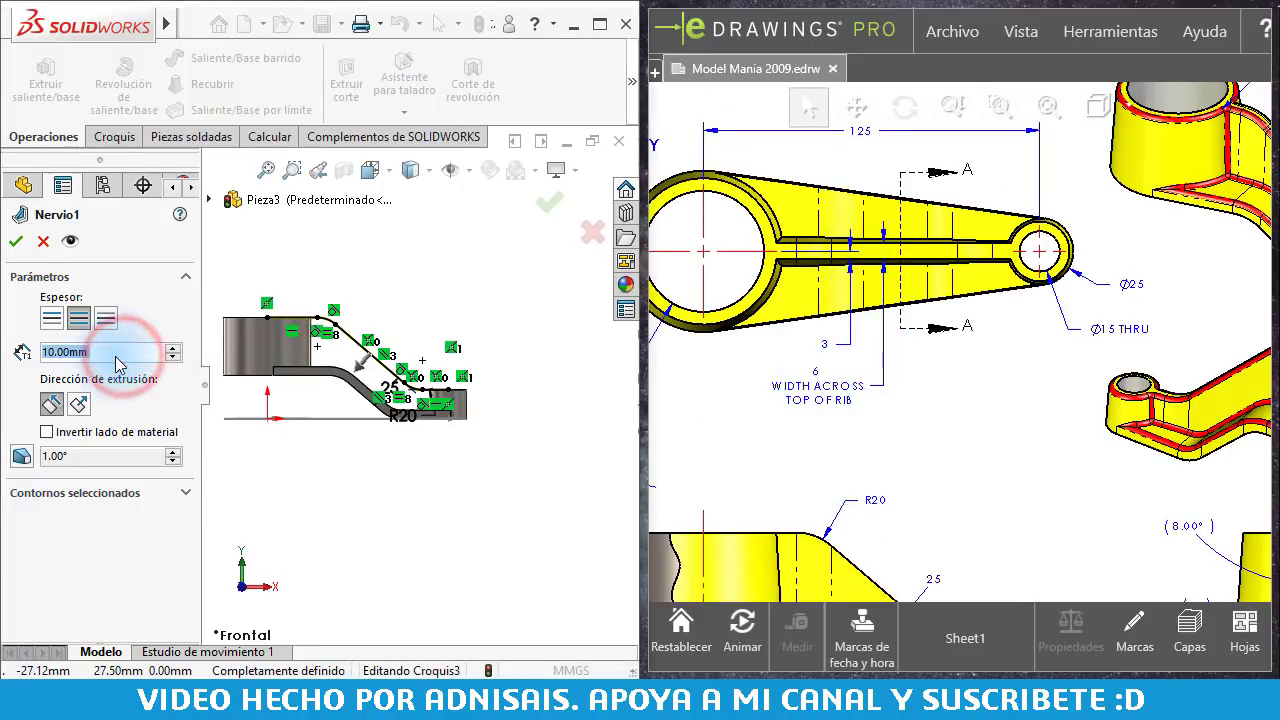
{"action": "type", "text": "6"}
{"action": "middle_click_drag", "start_coordinate": [329, 409], "coordinate": [358, 350]}
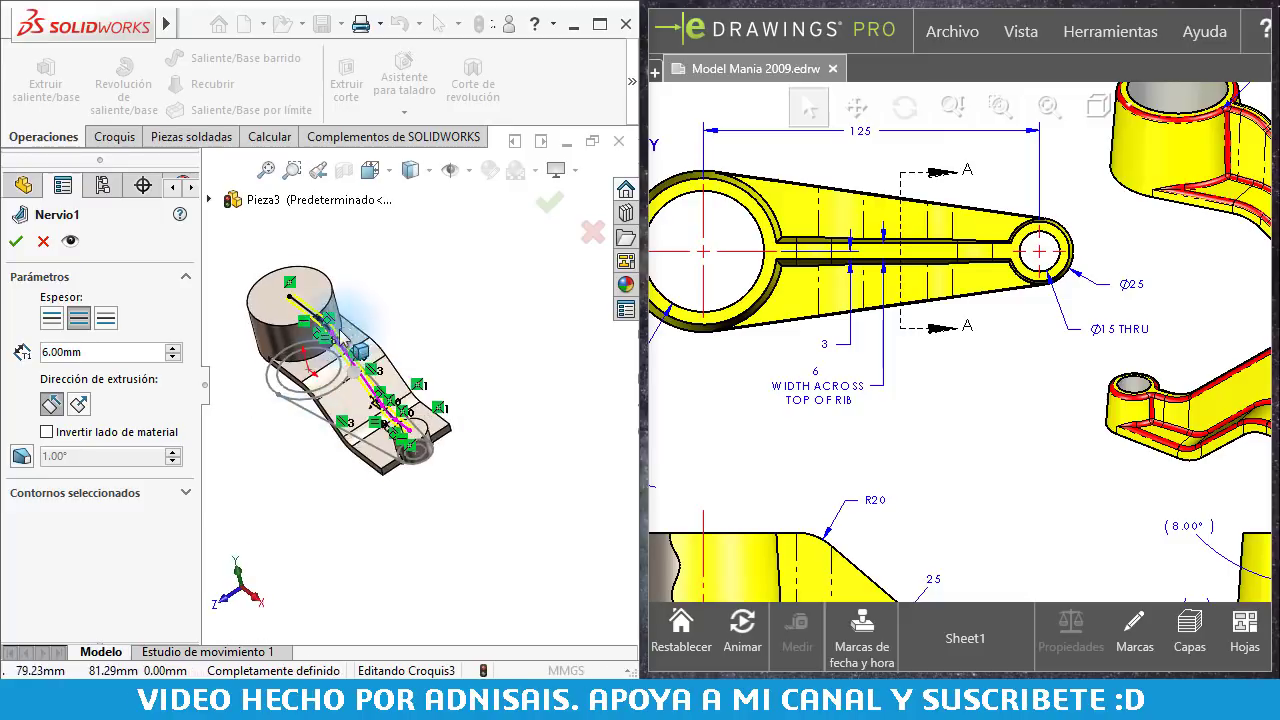
{"action": "scroll", "coordinate": [343, 337], "scroll_direction": "down", "scroll_amount": 5}
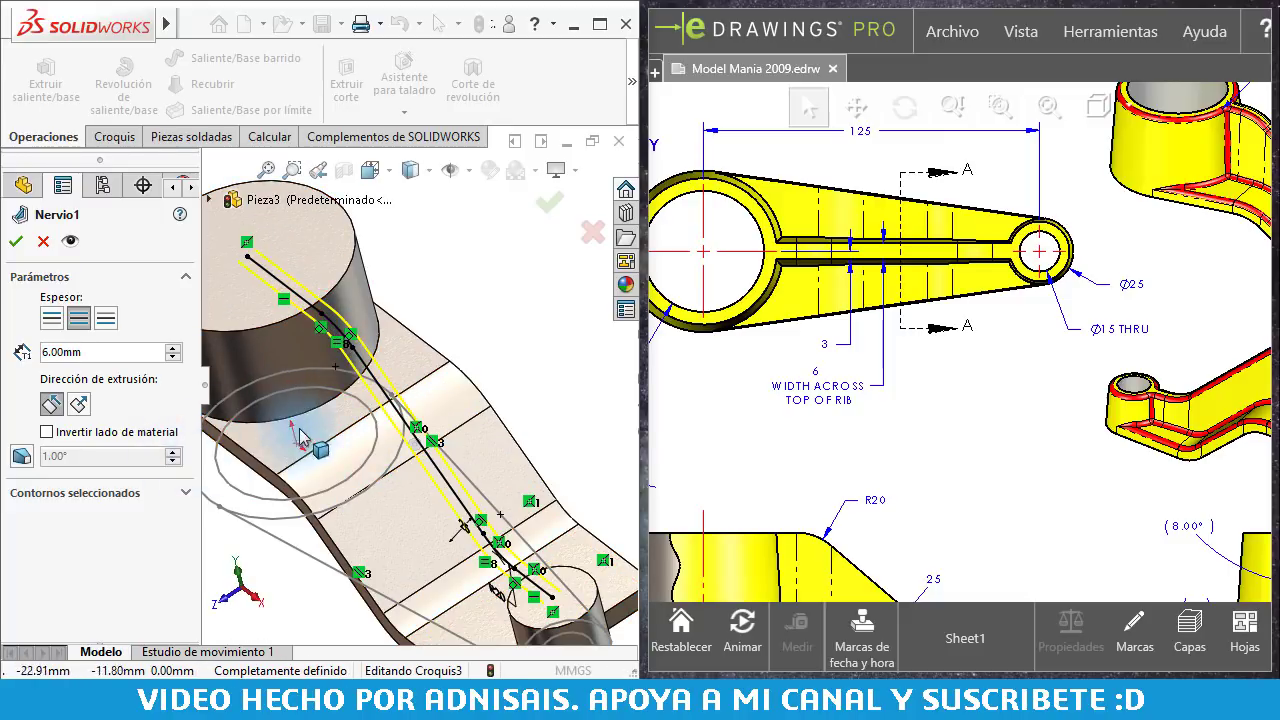
{"action": "middle_click_drag", "start_coordinate": [300, 437], "coordinate": [437, 452]}
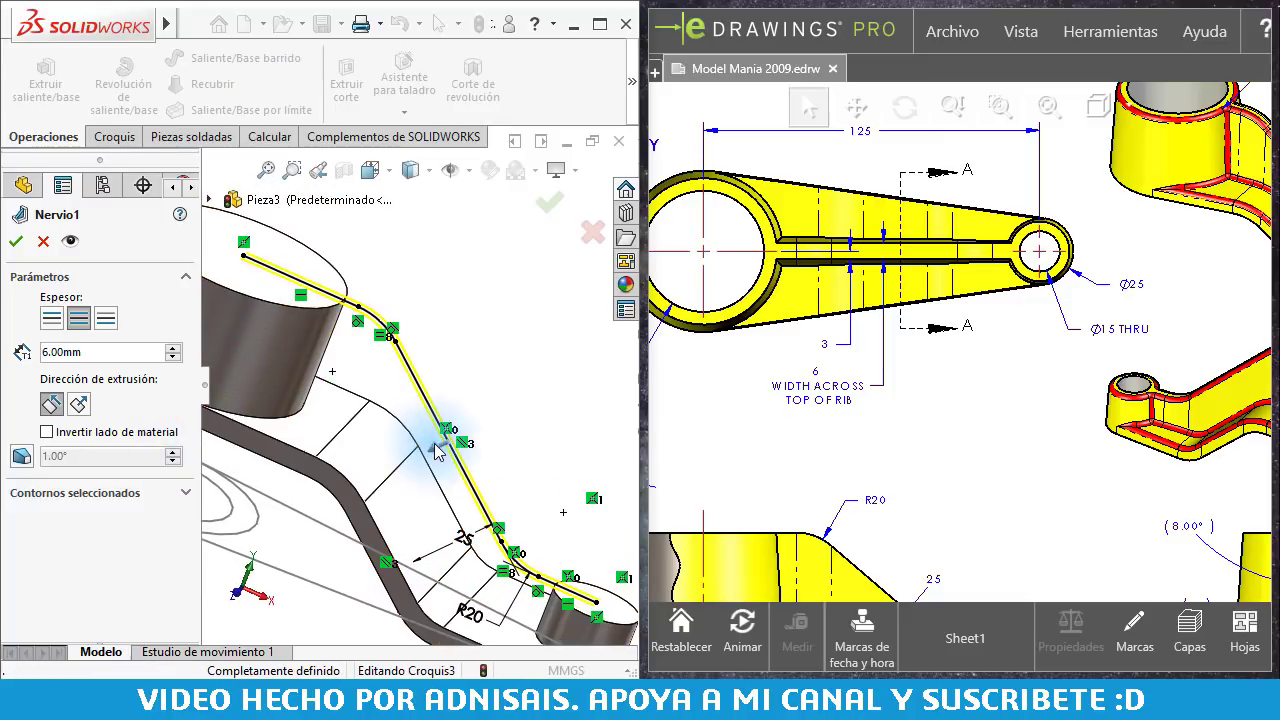
{"action": "middle_click_drag", "start_coordinate": [418, 460], "coordinate": [404, 444]}
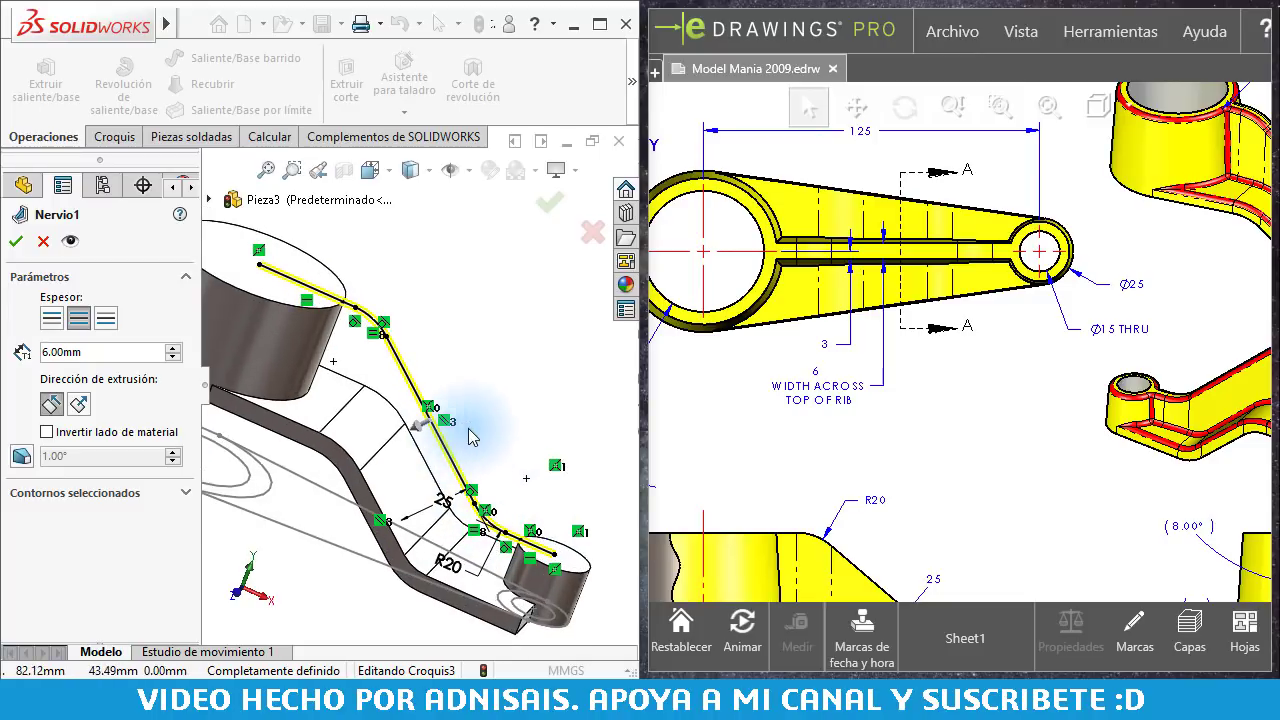
{"action": "key", "text": "Return"}
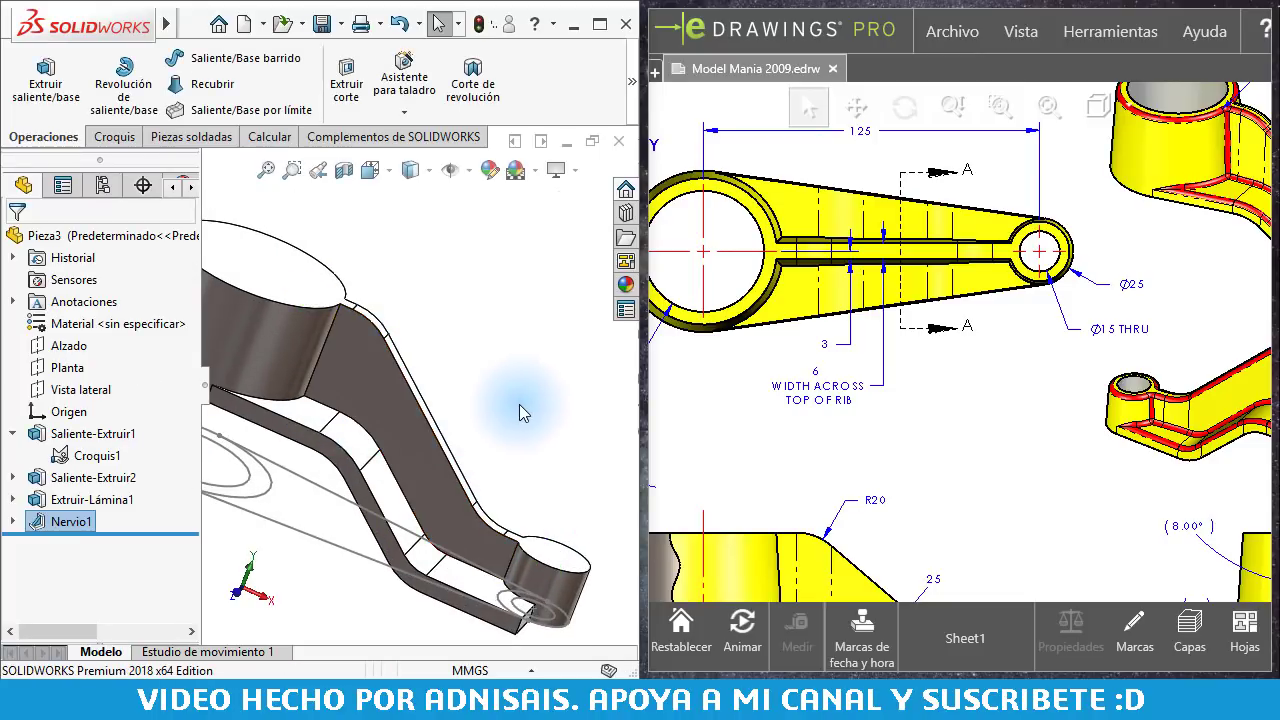
{"action": "scroll", "coordinate": [520, 405], "scroll_direction": "up", "scroll_amount": 3}
{"action": "mouse_move", "coordinate": [518, 402]}
{"action": "middle_mouse_down"}
{"action": "mouse_move", "coordinate": [513, 366]}
{"action": "mouse_move", "coordinate": [520, 406]}
{"action": "mouse_move", "coordinate": [490, 428]}
{"action": "middle_mouse_up"}
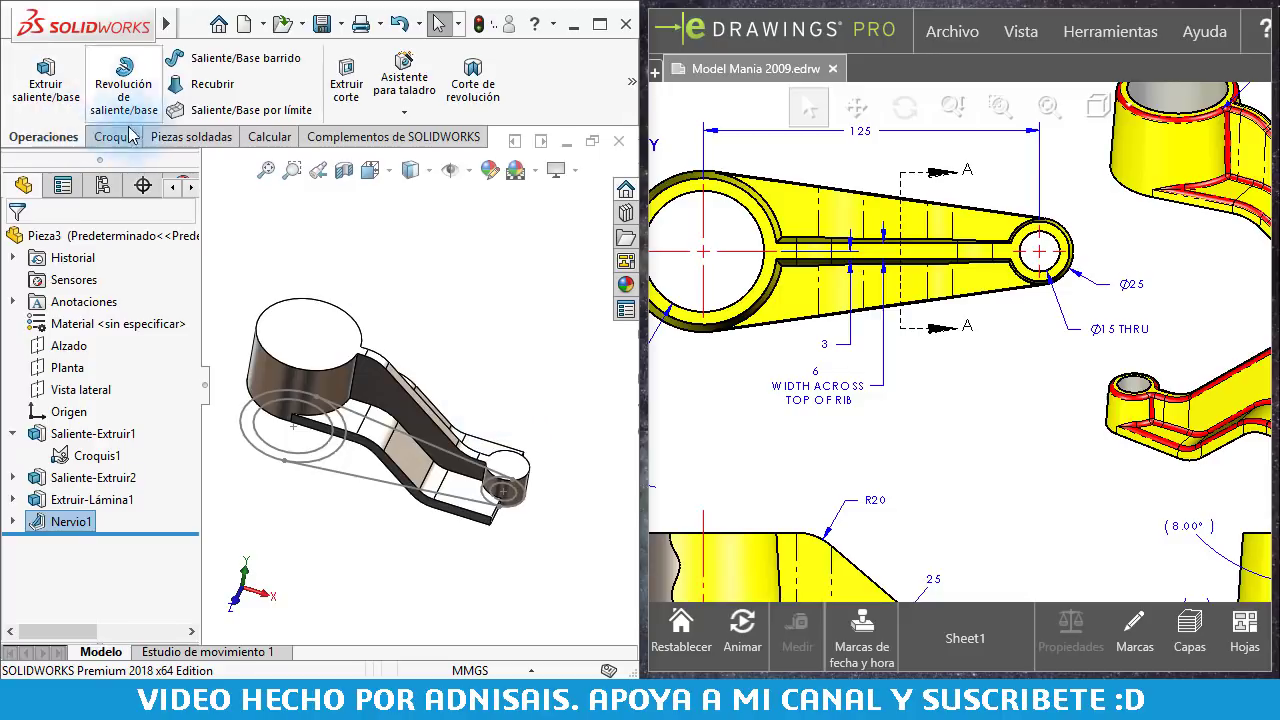
{"action": "left_click_drag", "start_coordinate": [843, 284], "coordinate": [908, 286]}
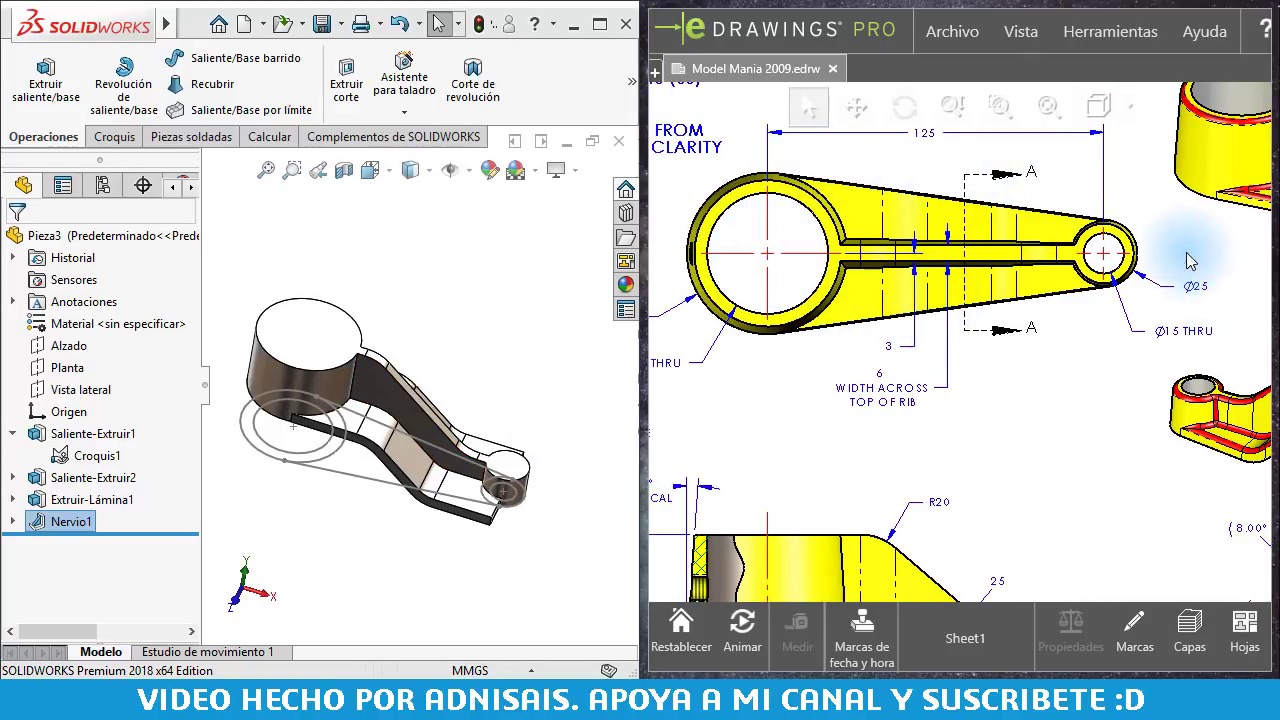
Step: Start an Extruir corte from Croquis1, picking the sketch region to cut
{"action": "left_click", "coordinate": [88, 456]}
{"action": "scroll", "coordinate": [385, 515], "scroll_direction": "down", "scroll_amount": 2}
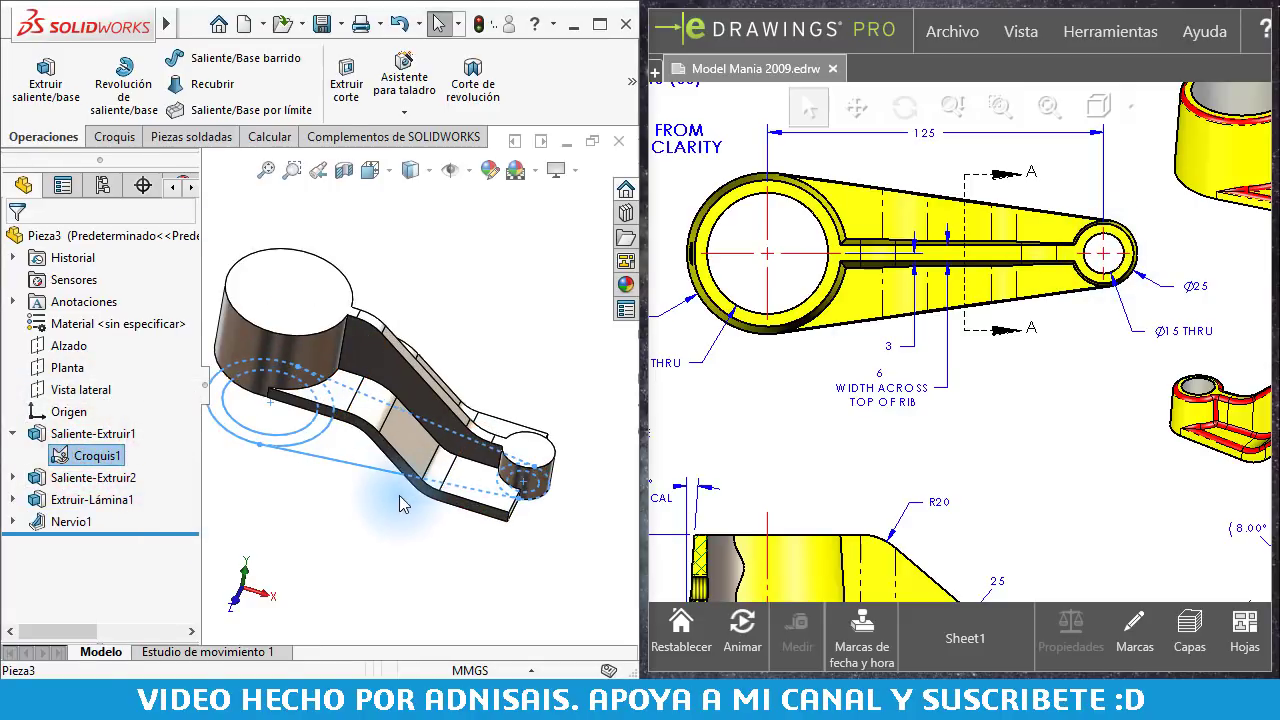
{"action": "left_click", "coordinate": [343, 100]}
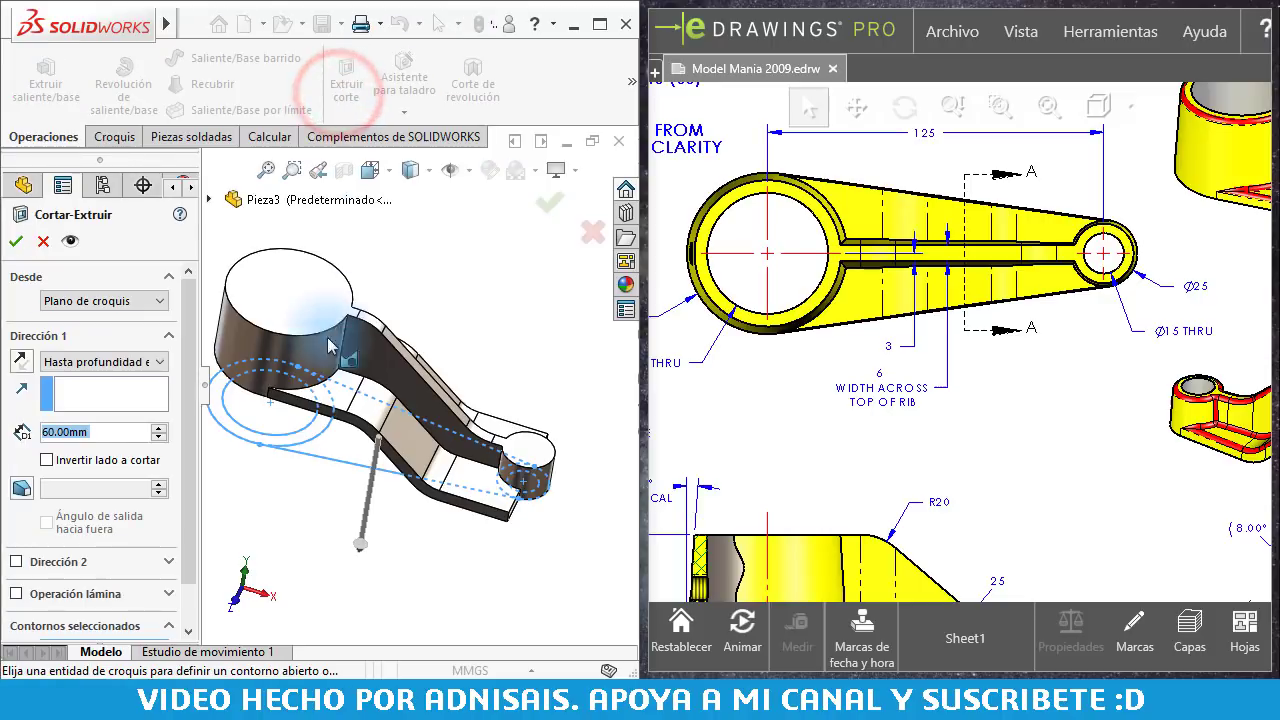
{"action": "scroll", "coordinate": [318, 435], "scroll_direction": "down", "scroll_amount": 2}
{"action": "left_click", "coordinate": [335, 428]}
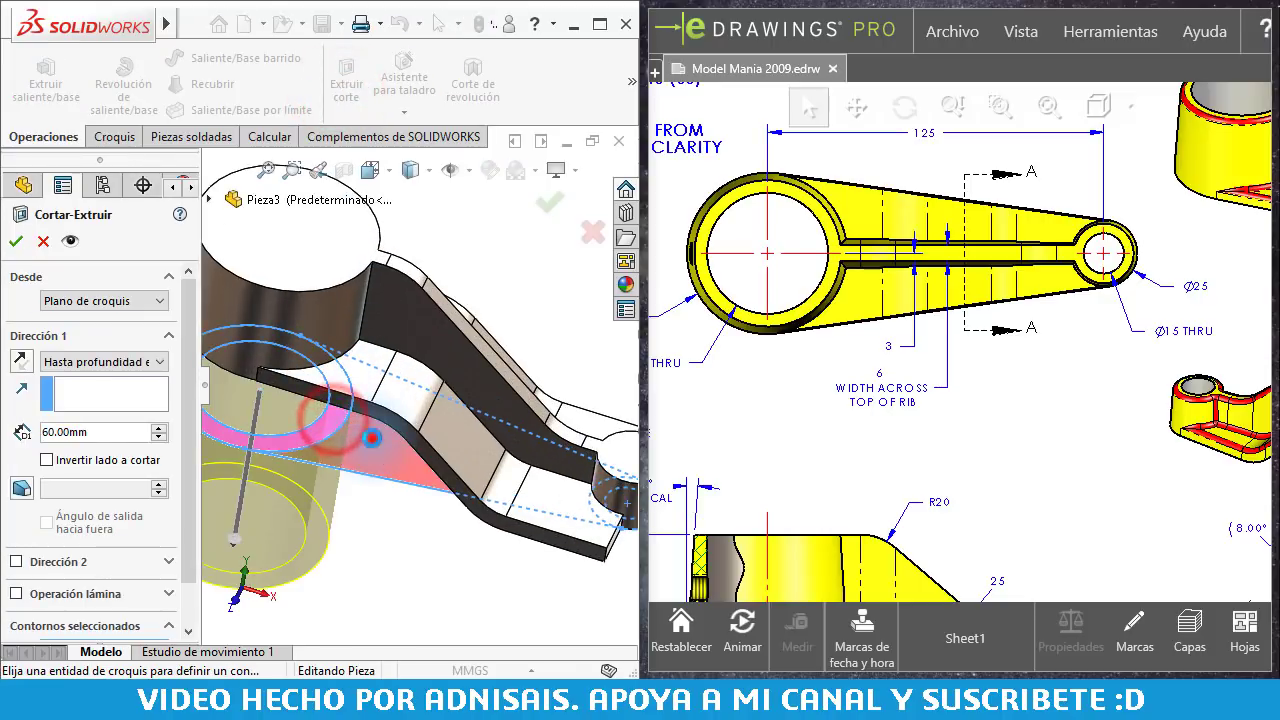
Step: Set the cut to Por todo with the cut side flipped, and accept it
{"action": "middle_click_drag", "start_coordinate": [370, 435], "coordinate": [541, 475]}
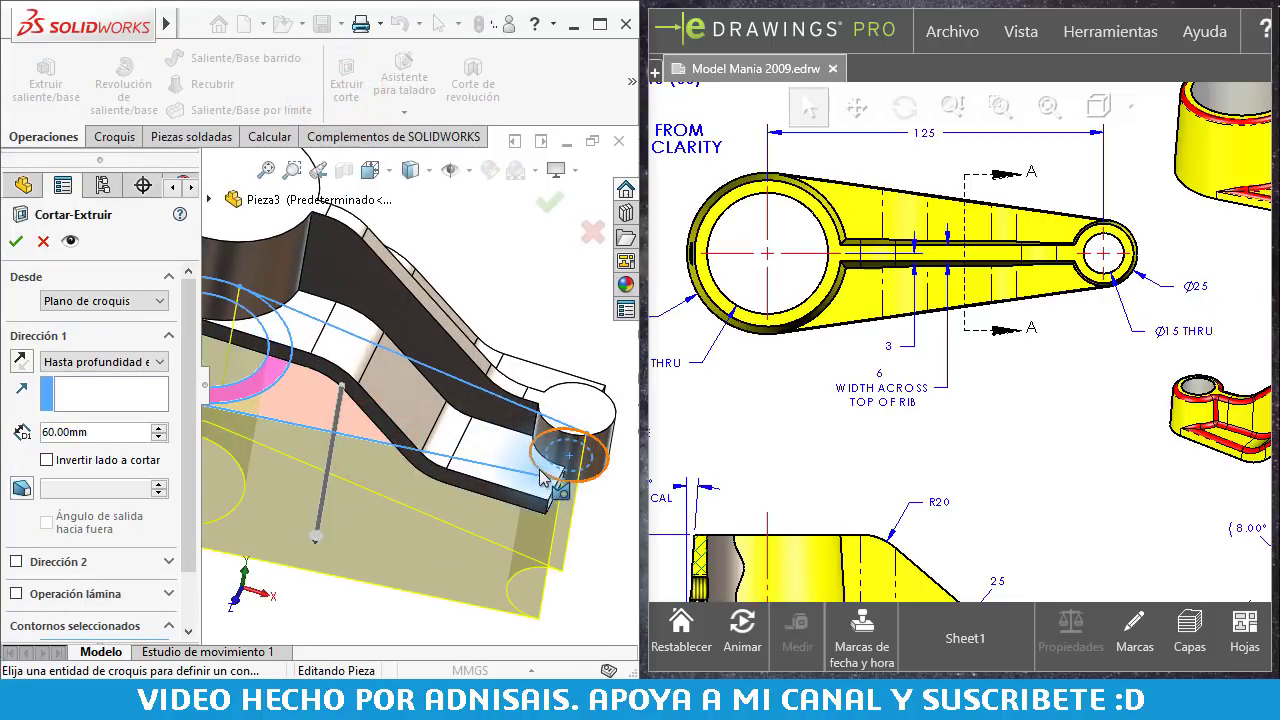
{"action": "scroll", "coordinate": [541, 470], "scroll_direction": "down", "scroll_amount": 1}
{"action": "scroll", "coordinate": [530, 440], "scroll_direction": "up", "scroll_amount": 3}
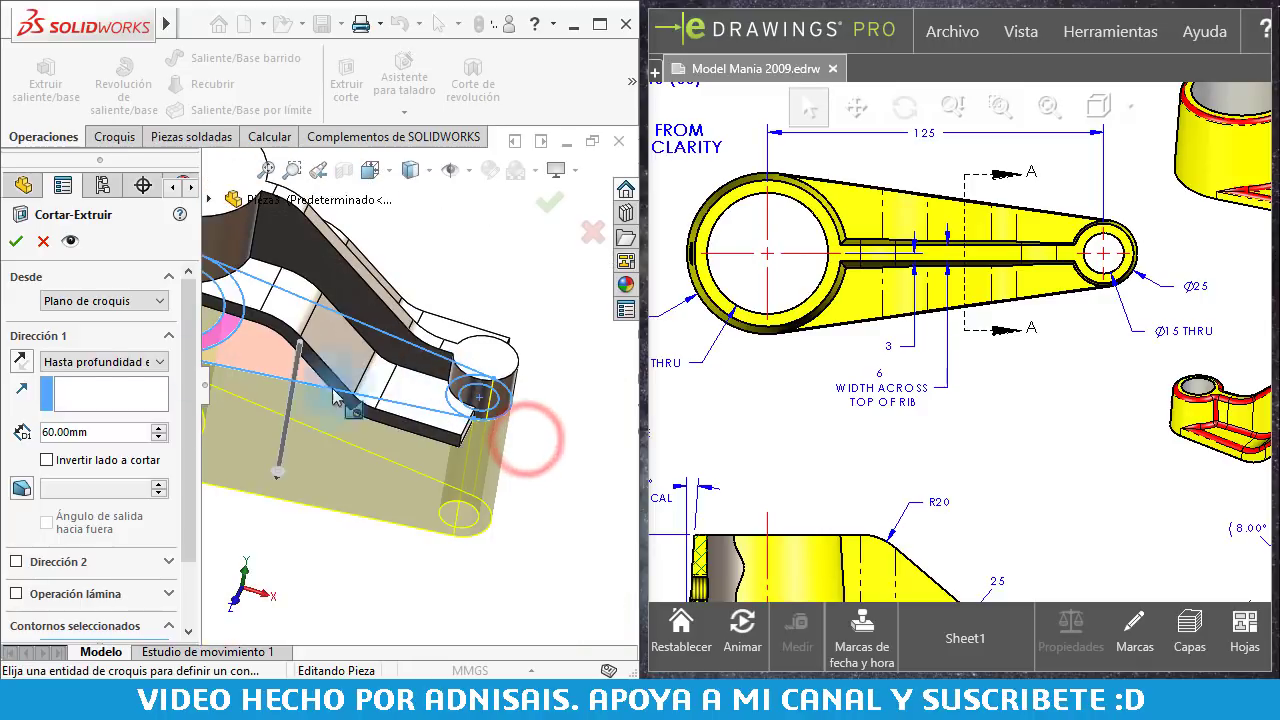
{"action": "left_click", "coordinate": [20, 364]}
{"action": "left_click", "coordinate": [104, 362]}
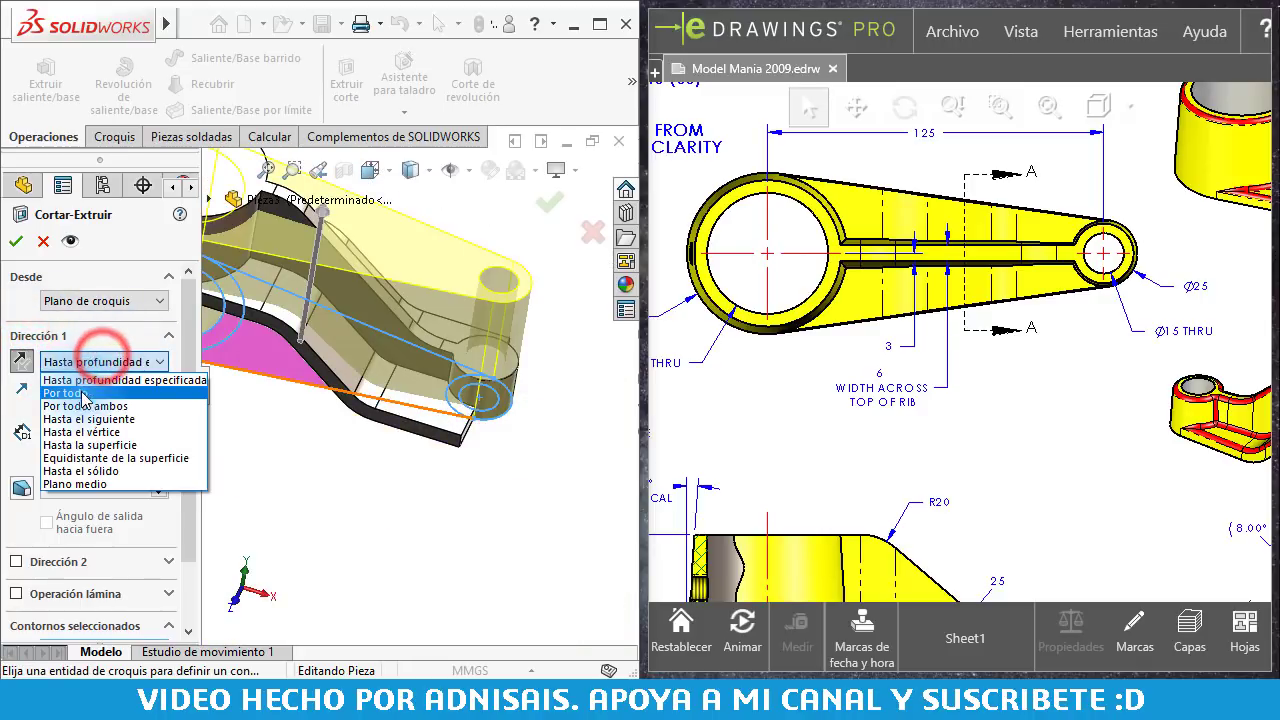
{"action": "left_click", "coordinate": [80, 390]}
{"action": "middle_click_drag", "start_coordinate": [380, 330], "coordinate": [316, 327]}
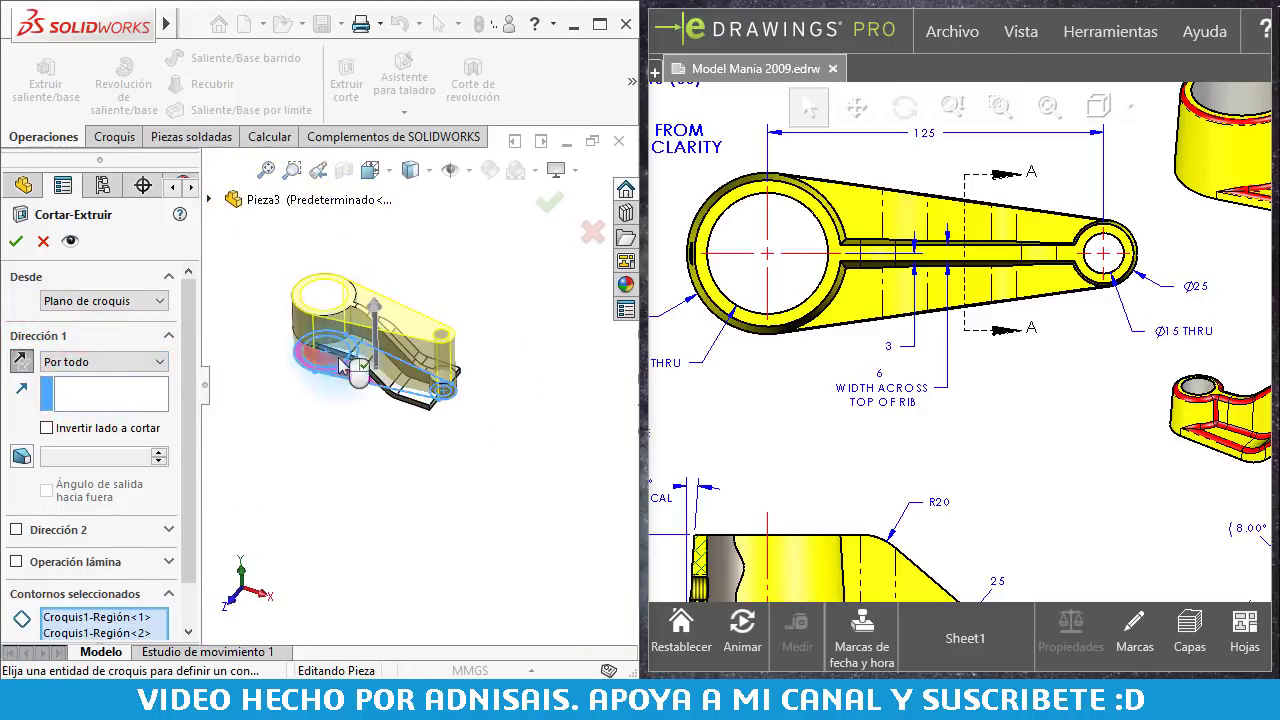
{"action": "scroll", "coordinate": [318, 300], "scroll_direction": "down", "scroll_amount": 3}
{"action": "scroll", "coordinate": [322, 260], "scroll_direction": "down", "scroll_amount": 2}
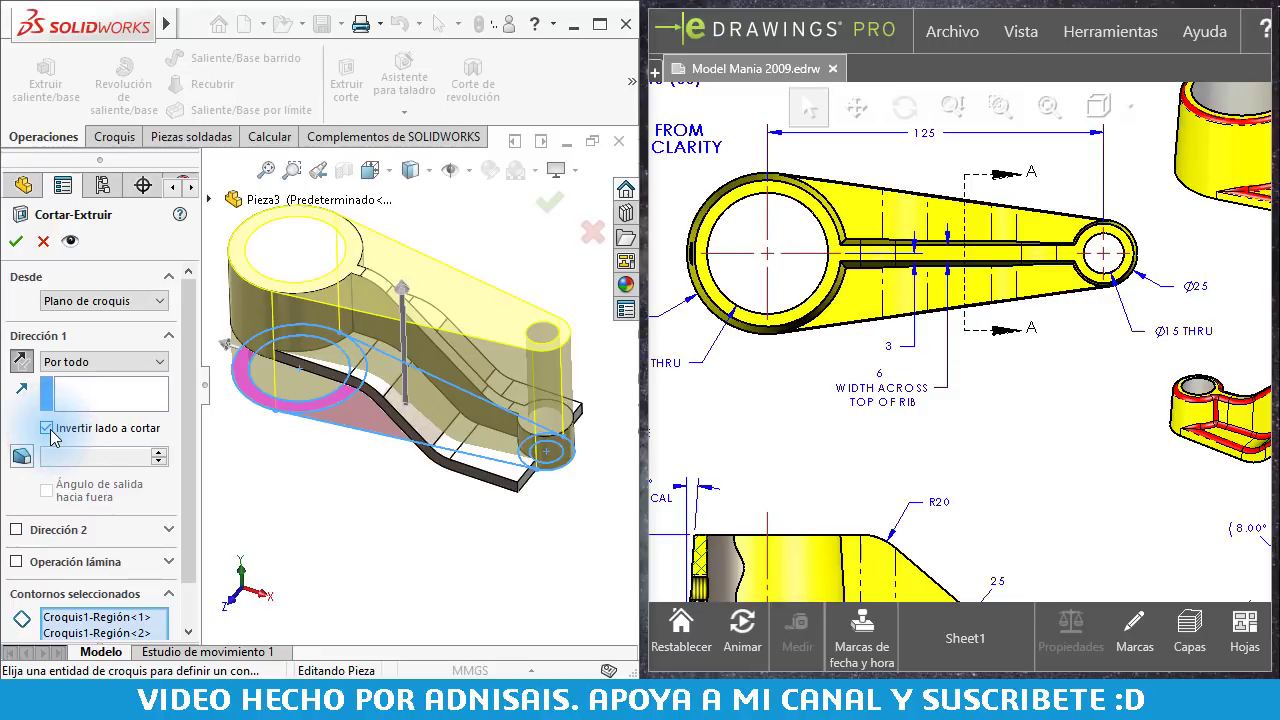
{"action": "key", "text": "Return"}
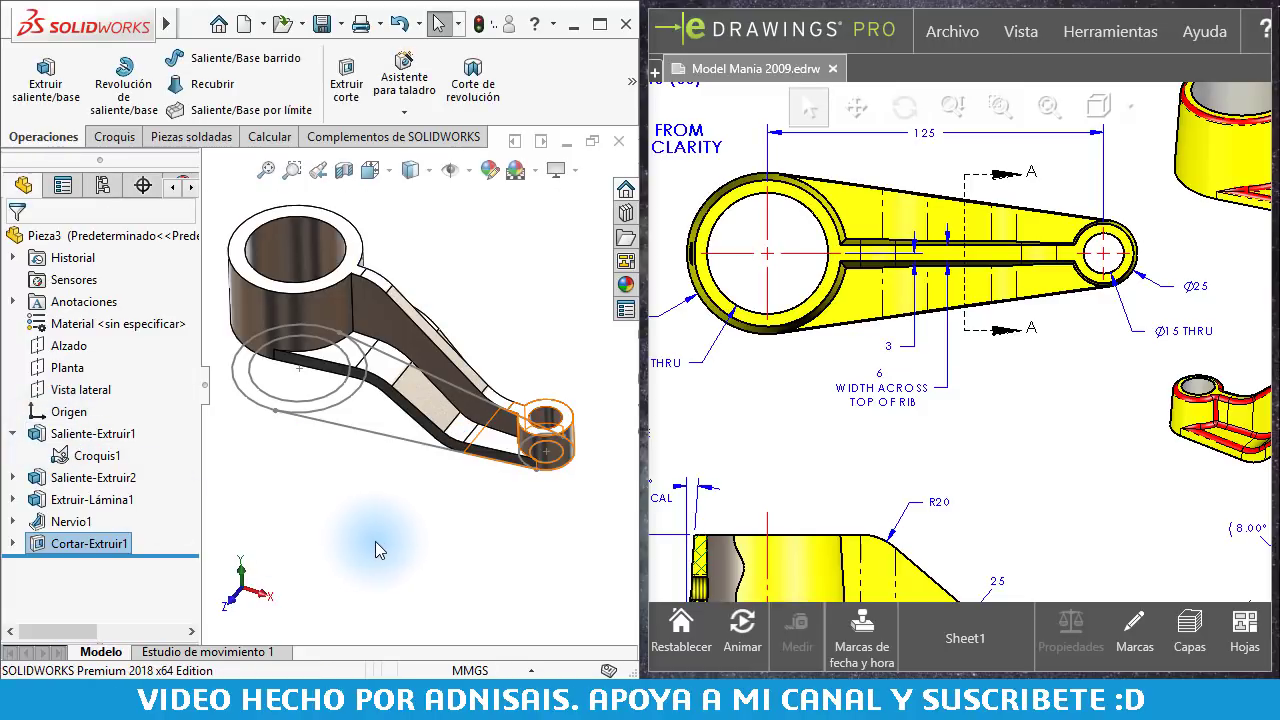
Step: Hide Croquis1 with Ocultar so only the solid arm shows, then reveal the » feature overflow
{"action": "left_click", "coordinate": [375, 541]}
{"action": "mouse_move", "coordinate": [478, 467]}
{"action": "middle_mouse_down"}
{"action": "mouse_move", "coordinate": [478, 535]}
{"action": "mouse_move", "coordinate": [457, 443]}
{"action": "mouse_move", "coordinate": [429, 429]}
{"action": "mouse_move", "coordinate": [345, 446]}
{"action": "middle_mouse_up"}
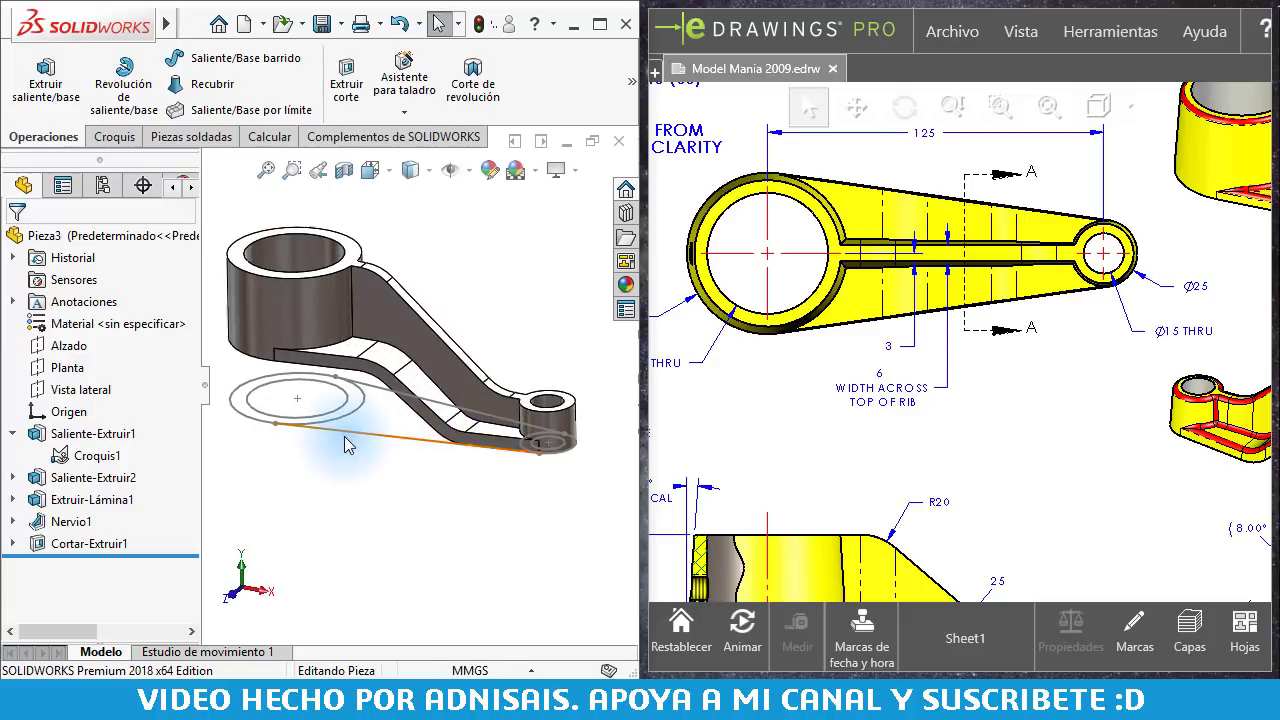
{"action": "left_click", "coordinate": [352, 438]}
{"action": "left_click", "coordinate": [445, 372]}
{"action": "left_click", "coordinate": [348, 484]}
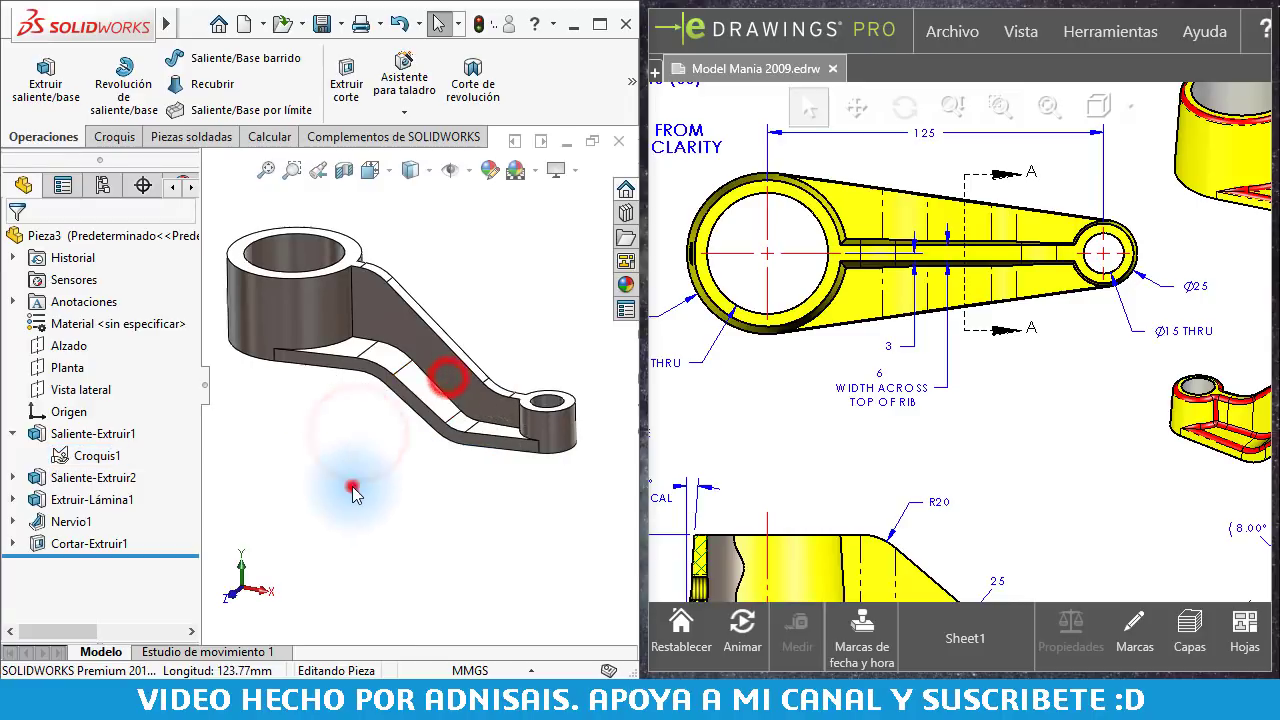
{"action": "middle_click_drag", "start_coordinate": [362, 334], "coordinate": [480, 375]}
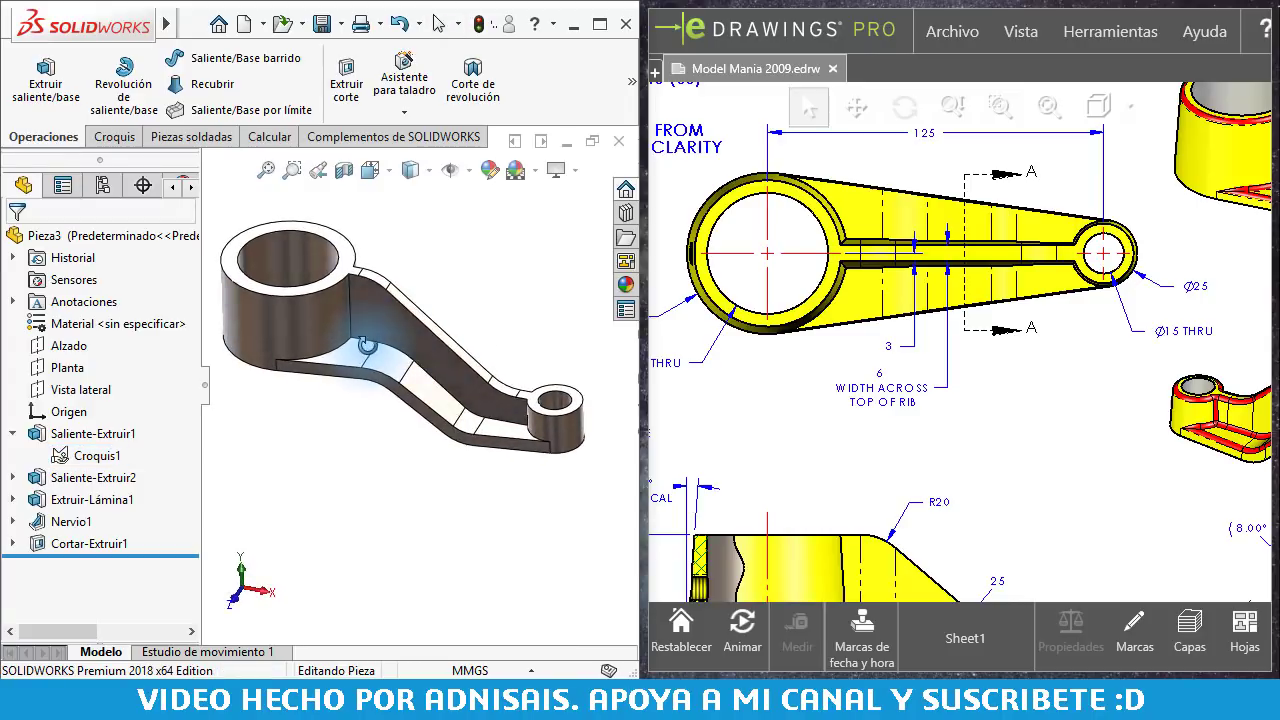
{"action": "scroll", "coordinate": [957, 400], "scroll_direction": "up", "scroll_amount": 2}
{"action": "scroll", "coordinate": [930, 410], "scroll_direction": "up", "scroll_amount": 2}
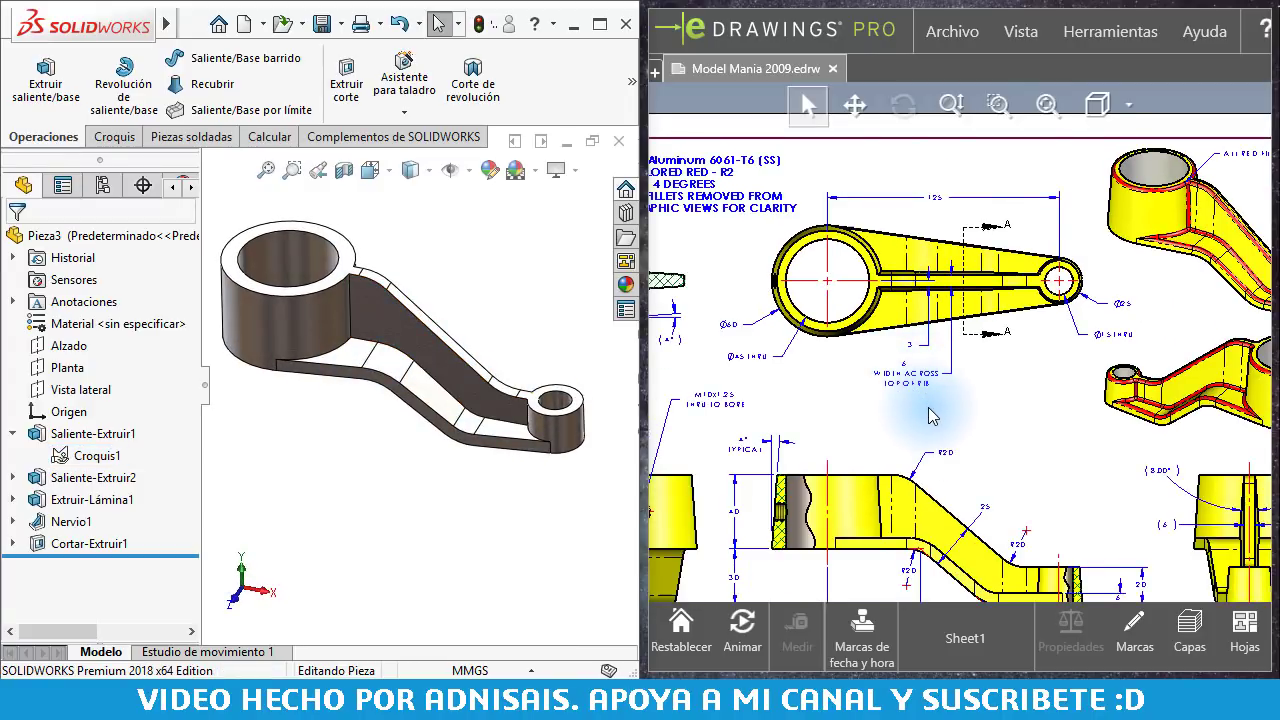
{"action": "left_click", "coordinate": [449, 234]}
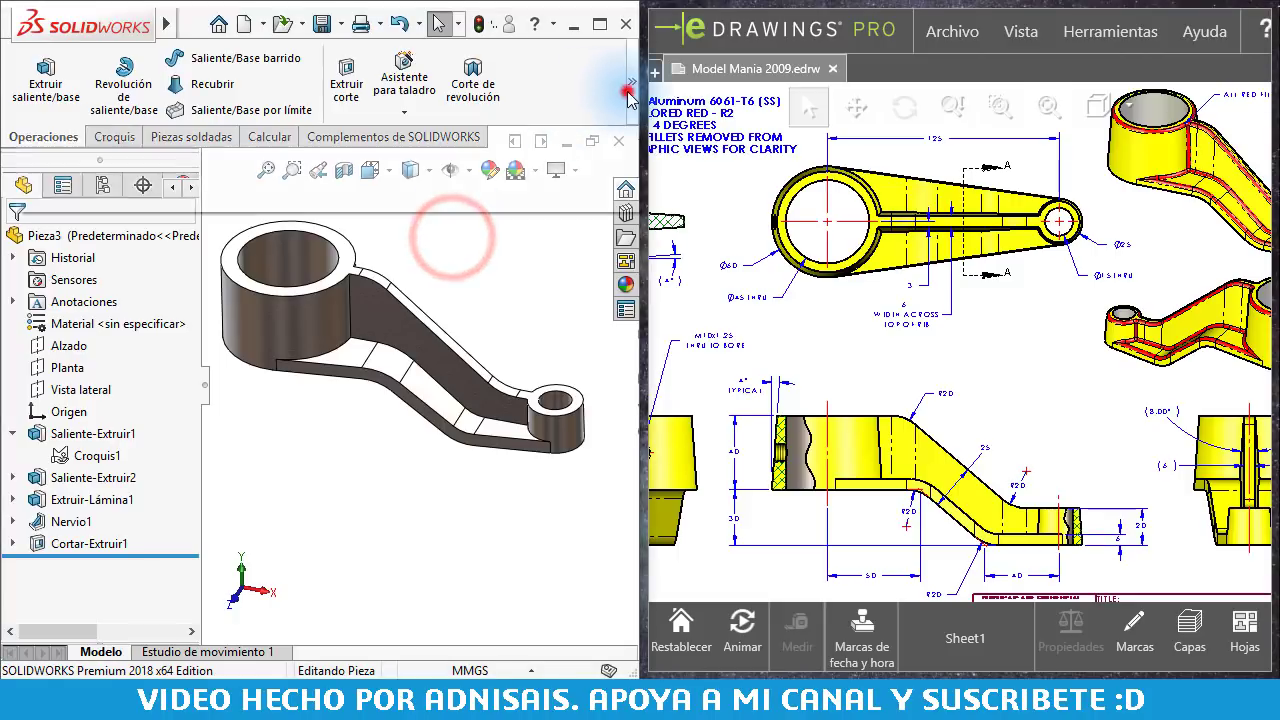
{"action": "left_click", "coordinate": [628, 86]}
Step: Start a Línea de partición draft (Ángulo de salida) at 1.00°
{"action": "left_click", "coordinate": [340, 166]}
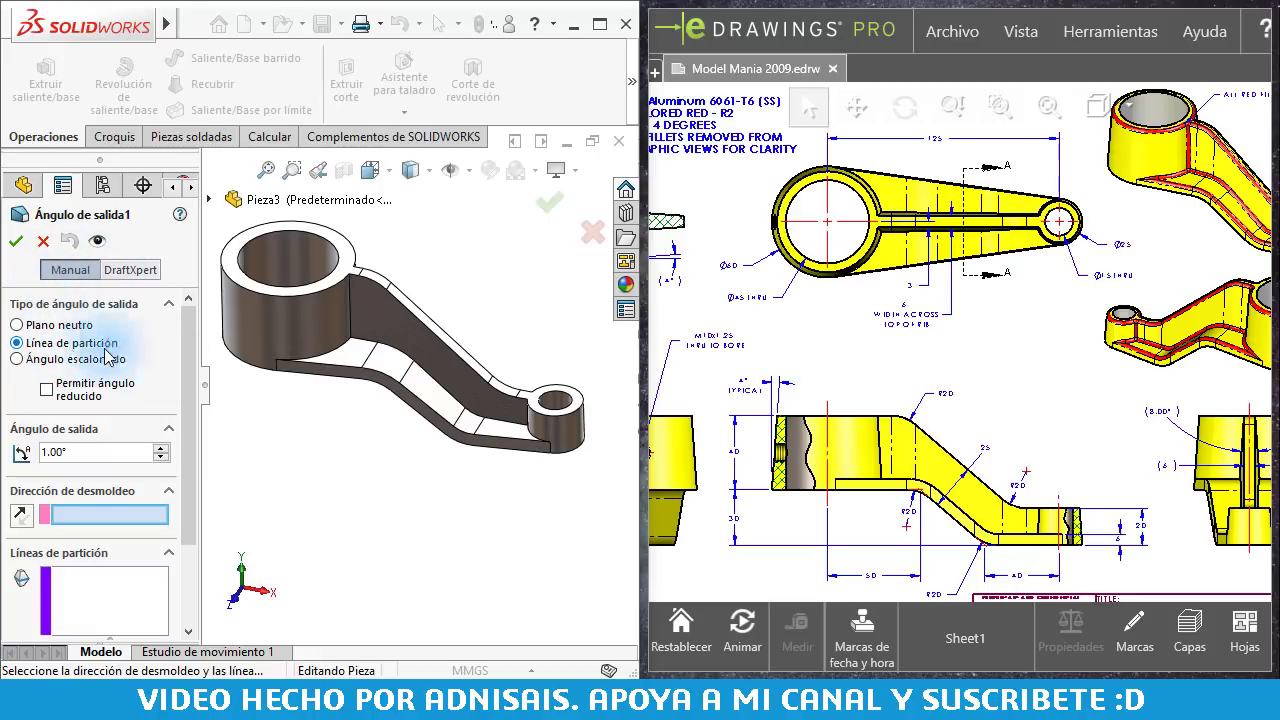
{"action": "scroll", "coordinate": [957, 354], "scroll_direction": "down", "scroll_amount": 1}
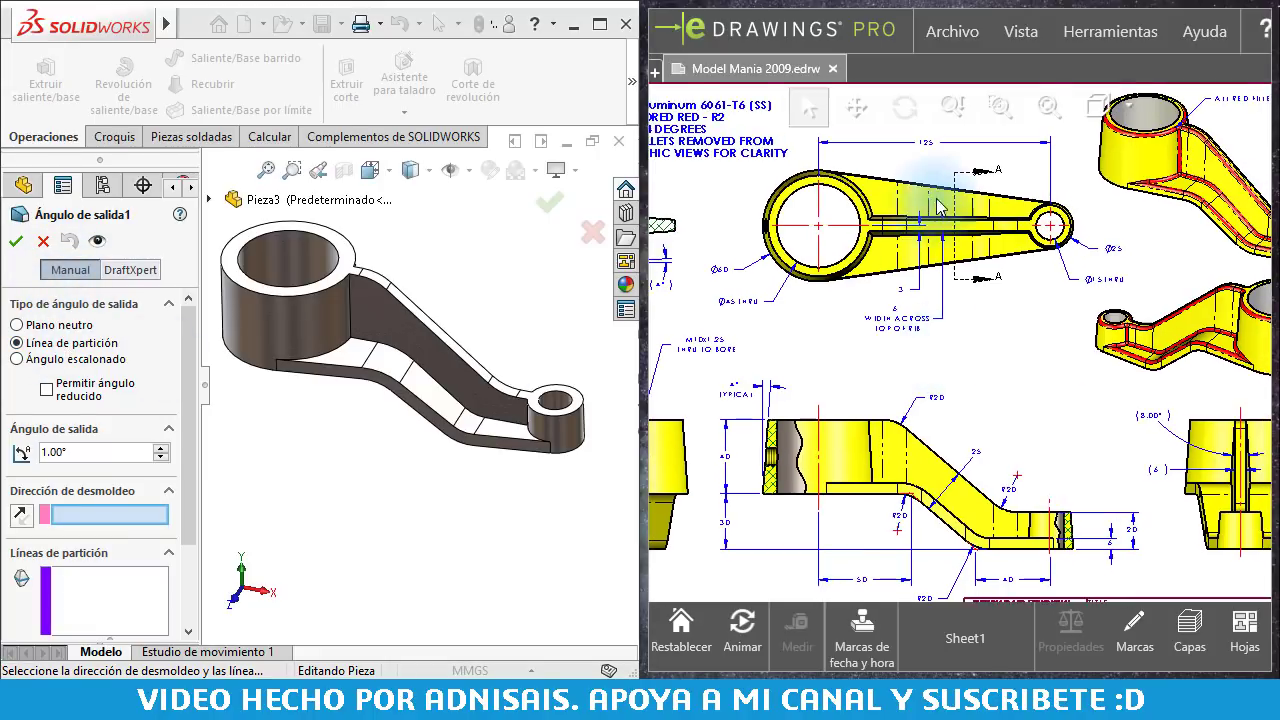
{"action": "scroll", "coordinate": [951, 300], "scroll_direction": "down", "scroll_amount": 3}
{"action": "scroll", "coordinate": [880, 270], "scroll_direction": "down", "scroll_amount": 2}
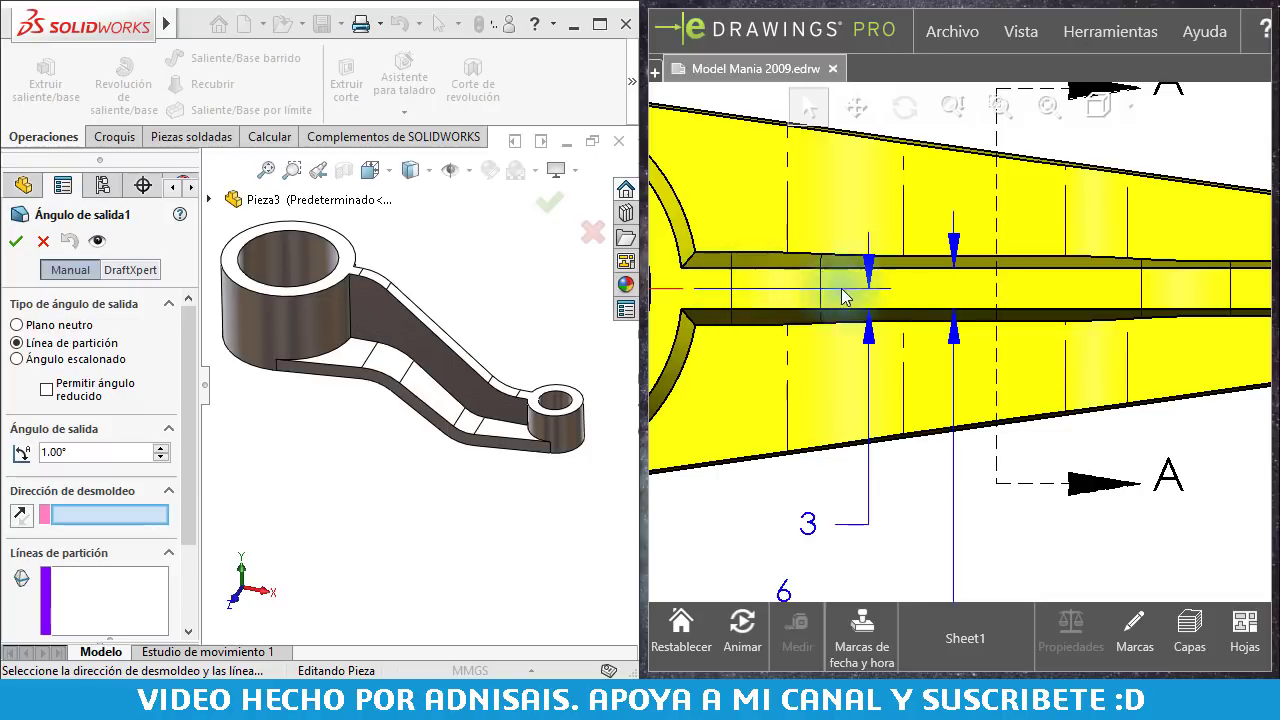
Step: Zoom the eDrawings sheet onto the rib detail and orbit the part lower
{"action": "middle_click_drag", "start_coordinate": [845, 297], "coordinate": [913, 278]}
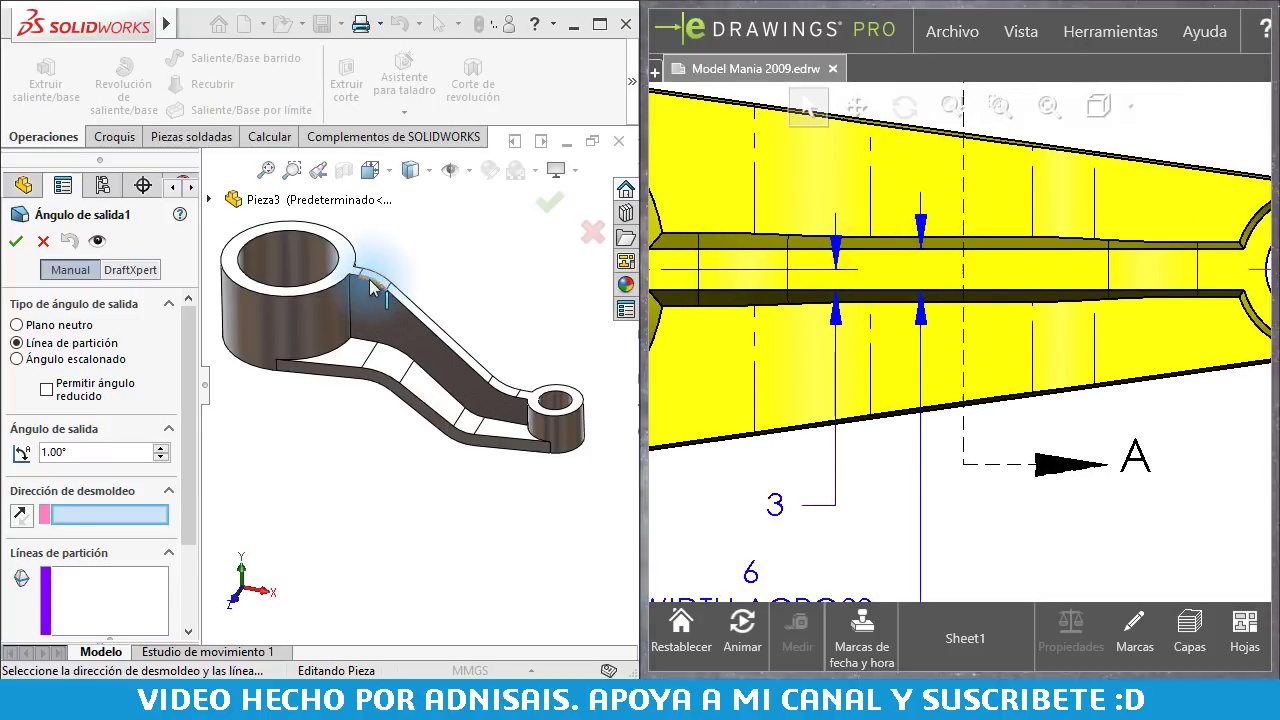
{"action": "scroll", "coordinate": [371, 275], "scroll_direction": "down", "scroll_amount": 2}
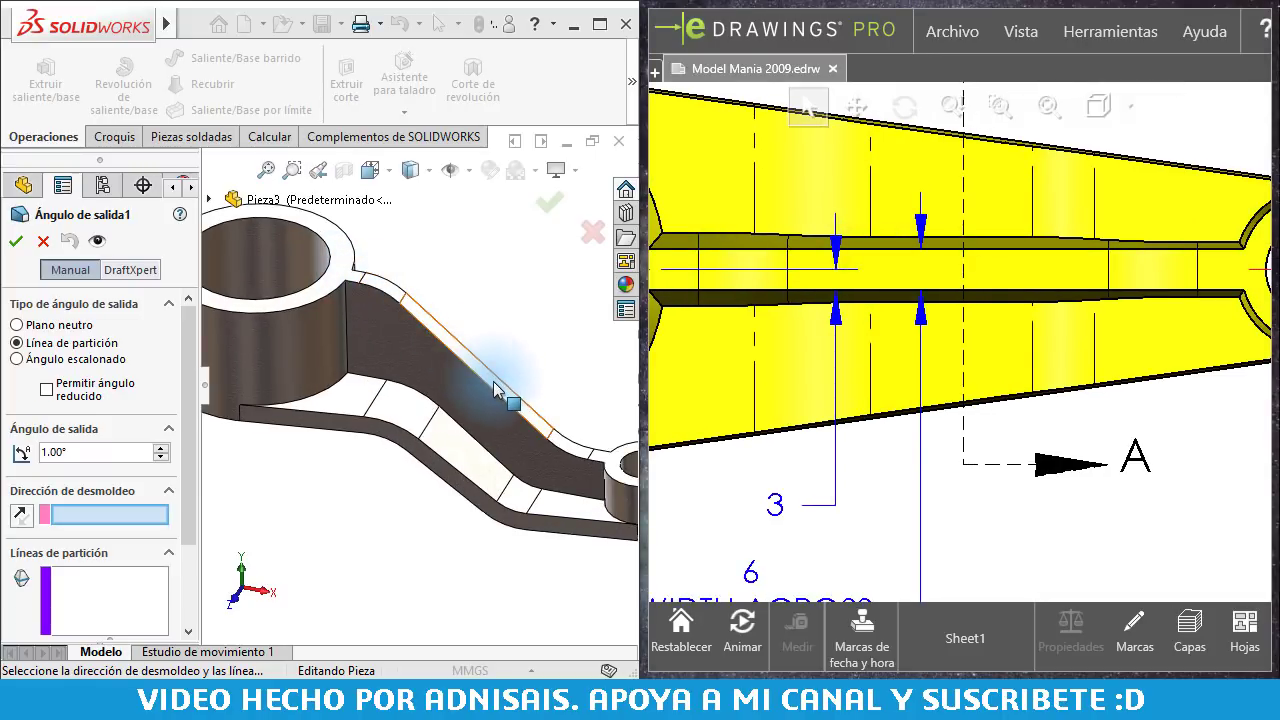
{"action": "scroll", "coordinate": [497, 390], "scroll_direction": "up", "scroll_amount": 5}
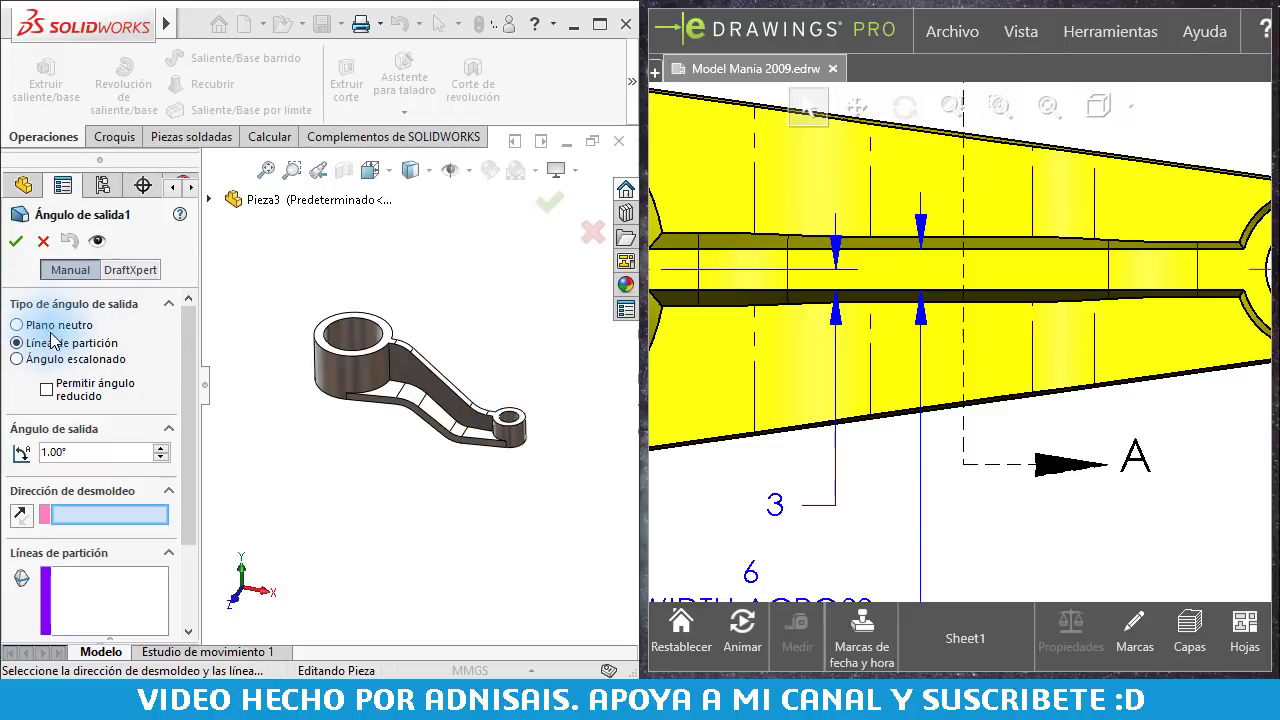
{"action": "mouse_move", "coordinate": [509, 422]}
{"action": "middle_mouse_down"}
{"action": "mouse_move", "coordinate": [514, 411]}
{"action": "mouse_move", "coordinate": [497, 435]}
{"action": "middle_mouse_up"}
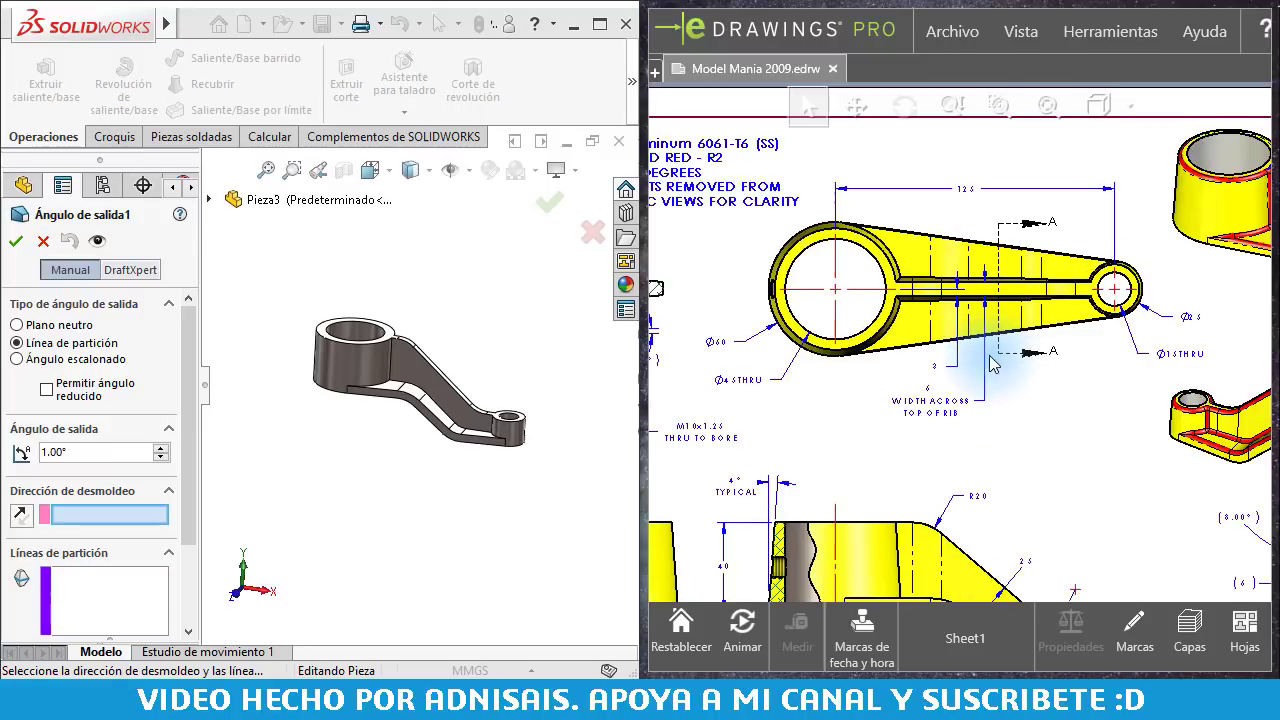
{"action": "scroll", "coordinate": [347, 456], "scroll_direction": "down", "scroll_amount": 2}
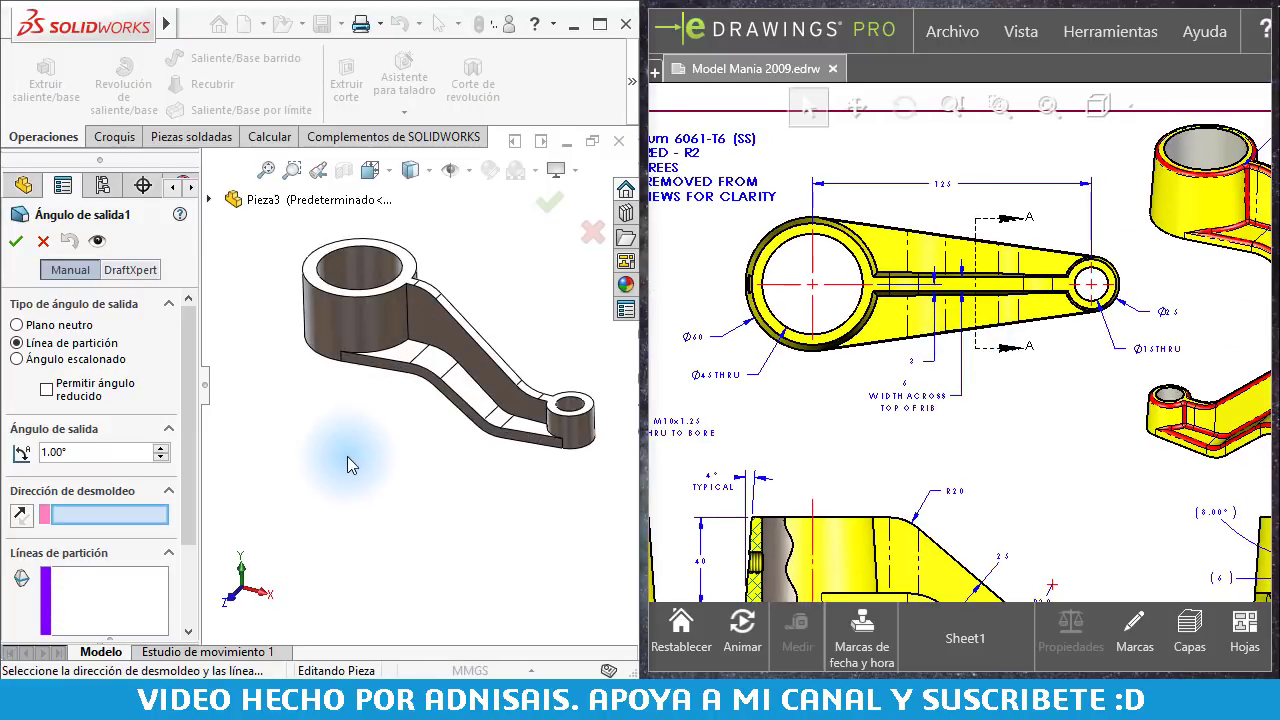
{"action": "scroll", "coordinate": [347, 456], "scroll_direction": "down", "scroll_amount": 3}
Step: Use the Planta plane as the draft's pull direction and begin picking parting-line edges
{"action": "left_click", "coordinate": [208, 199]}
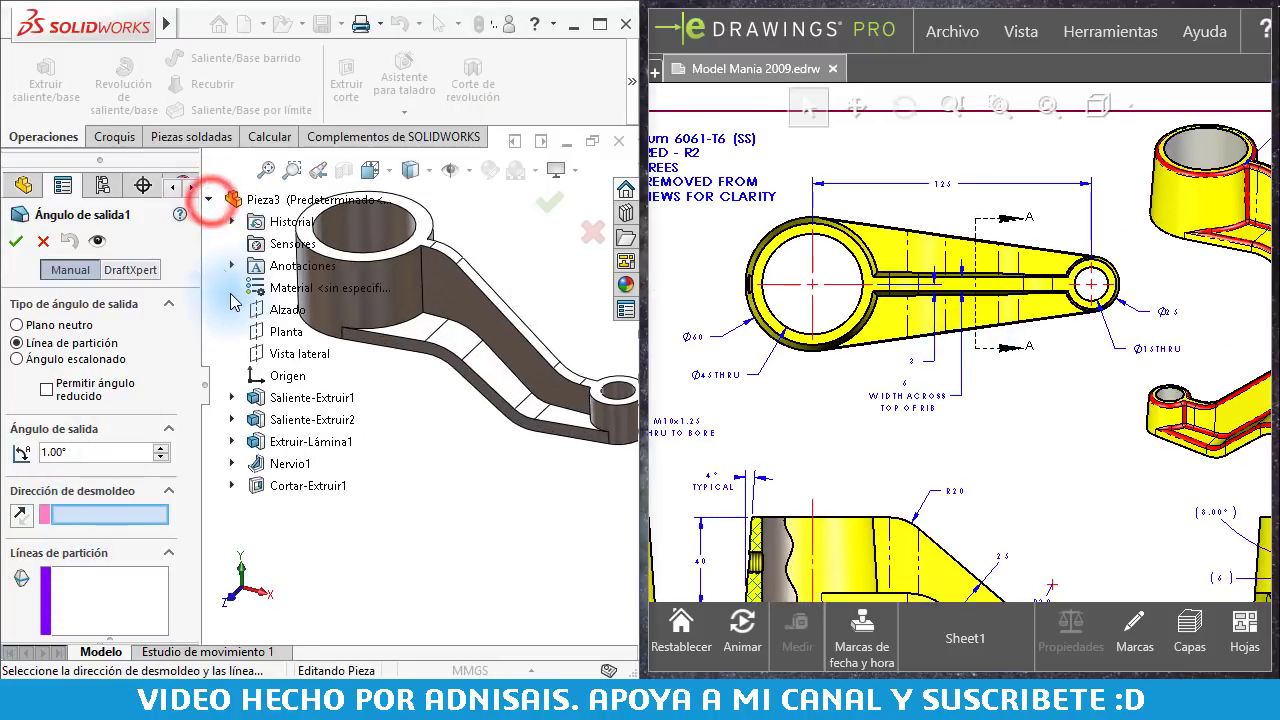
{"action": "left_click", "coordinate": [266, 331]}
{"action": "scroll", "coordinate": [590, 484], "scroll_direction": "up", "scroll_amount": 2}
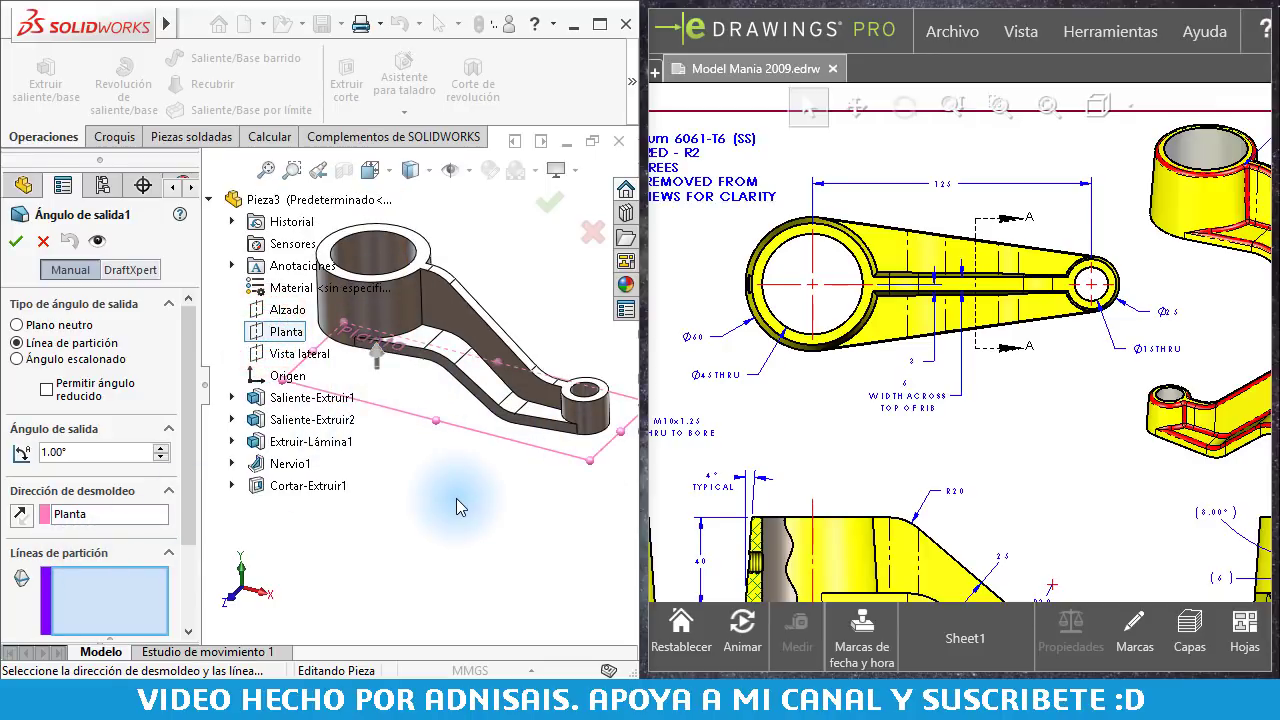
{"action": "left_click", "coordinate": [90, 600]}
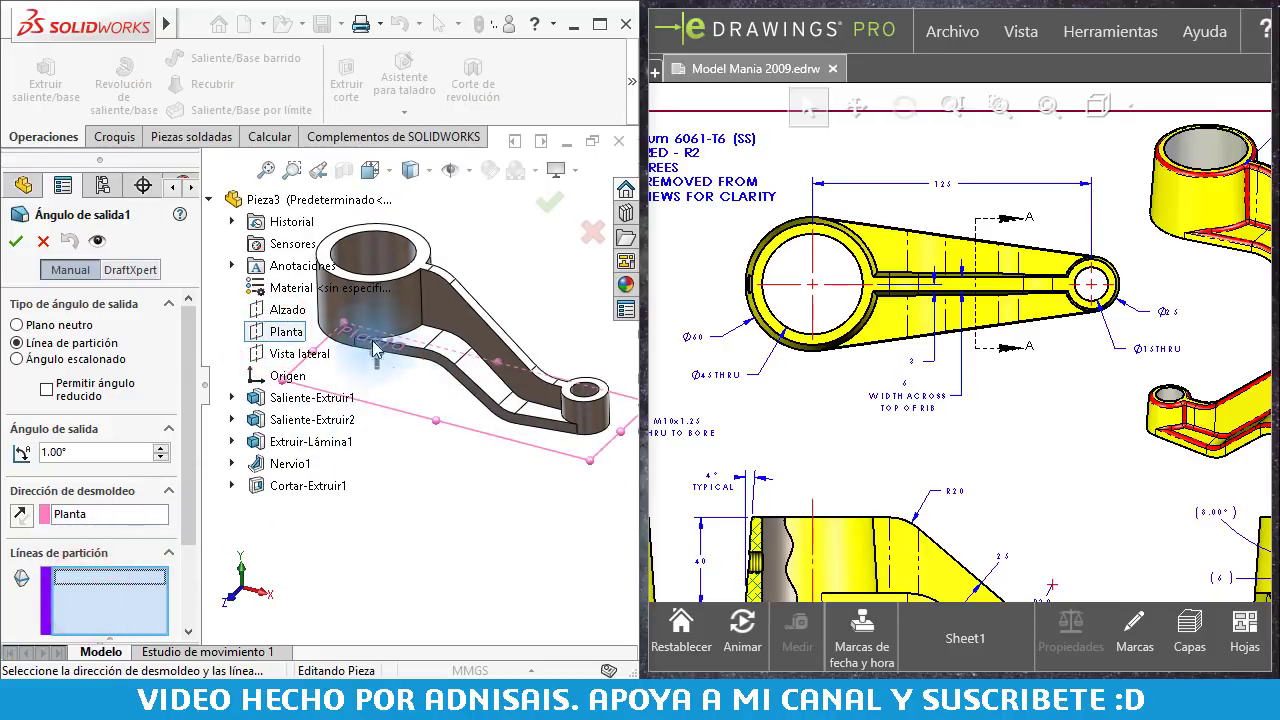
{"action": "scroll", "coordinate": [440, 368], "scroll_direction": "down", "scroll_amount": 2}
{"action": "scroll", "coordinate": [436, 378], "scroll_direction": "down", "scroll_amount": 3}
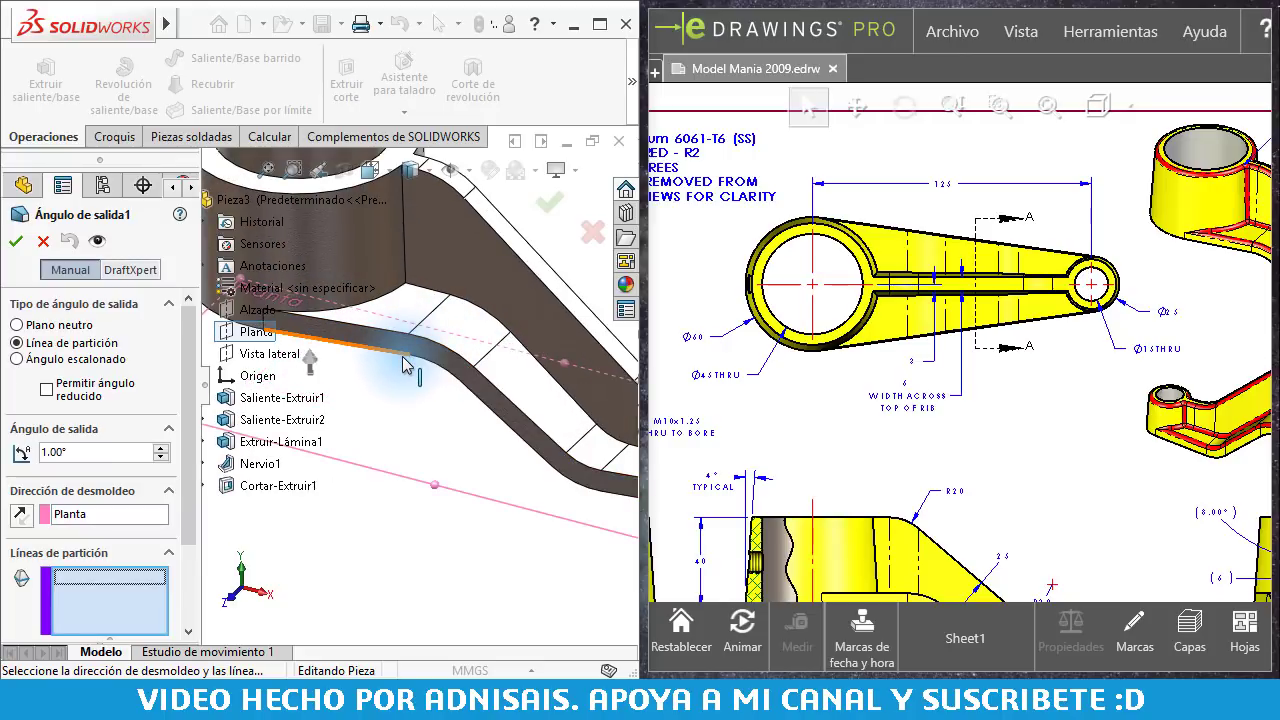
Step: Add the arm's lower and upper tangent edge chains as parting lines, set 4°, and confirm
{"action": "right_click", "coordinate": [404, 364]}
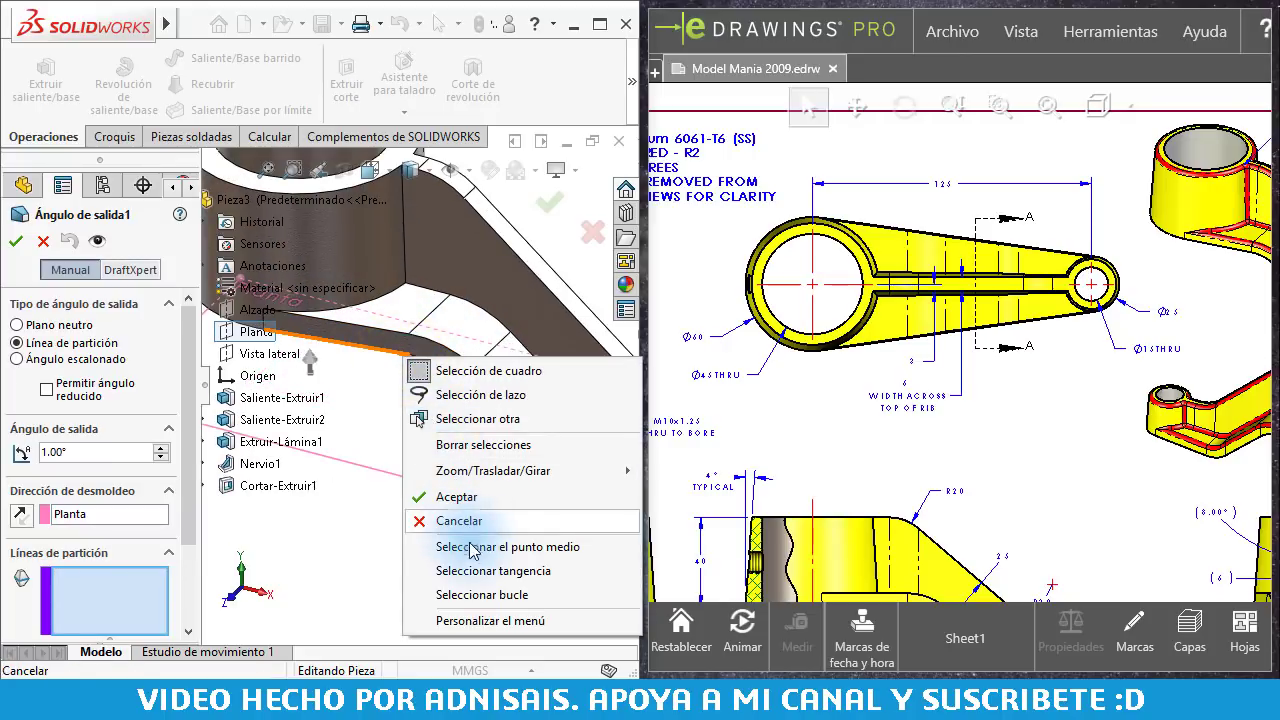
{"action": "left_click", "coordinate": [474, 572]}
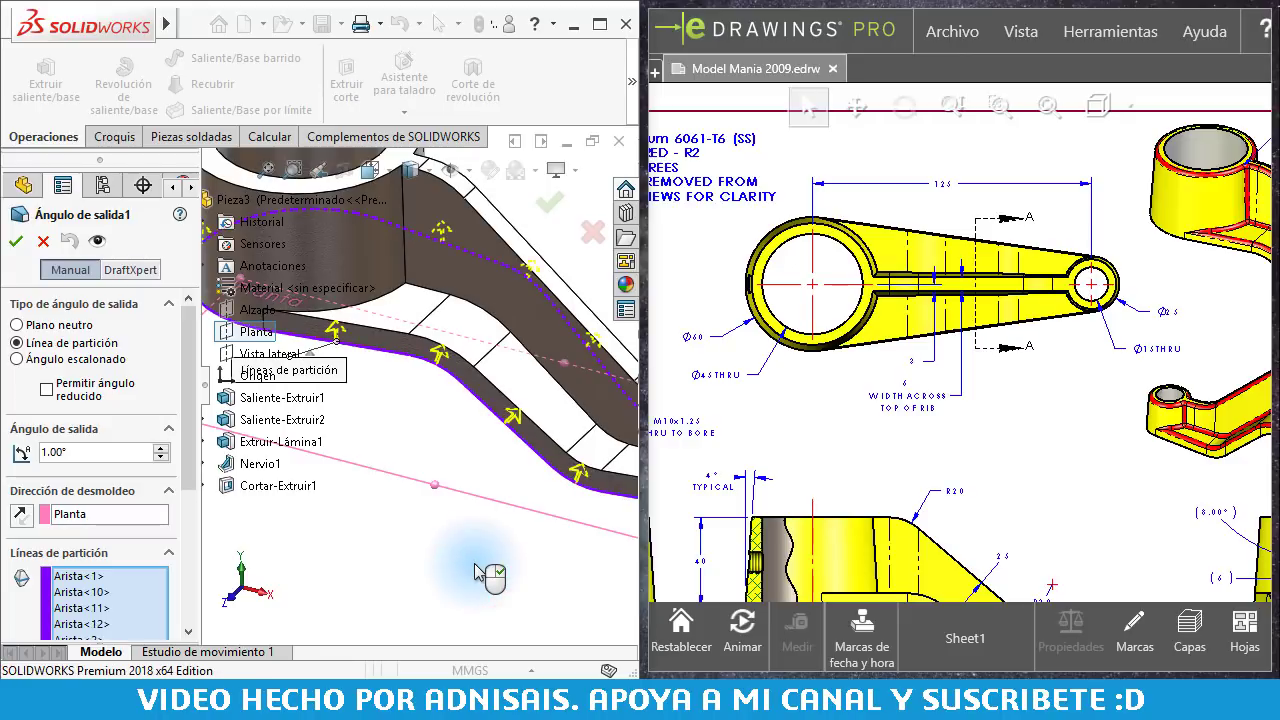
{"action": "scroll", "coordinate": [337, 345], "scroll_direction": "up", "scroll_amount": 5}
{"action": "scroll", "coordinate": [337, 345], "scroll_direction": "down", "scroll_amount": 2}
{"action": "scroll", "coordinate": [412, 268], "scroll_direction": "down", "scroll_amount": 3}
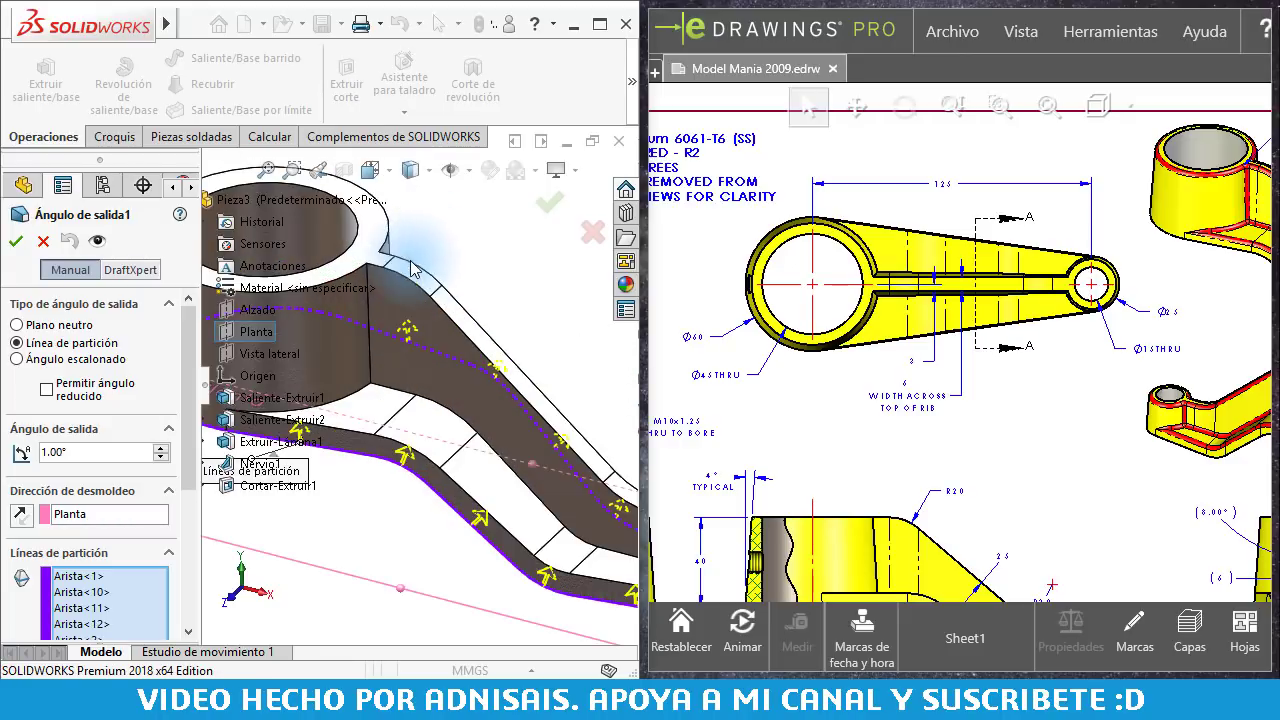
{"action": "right_click", "coordinate": [398, 280]}
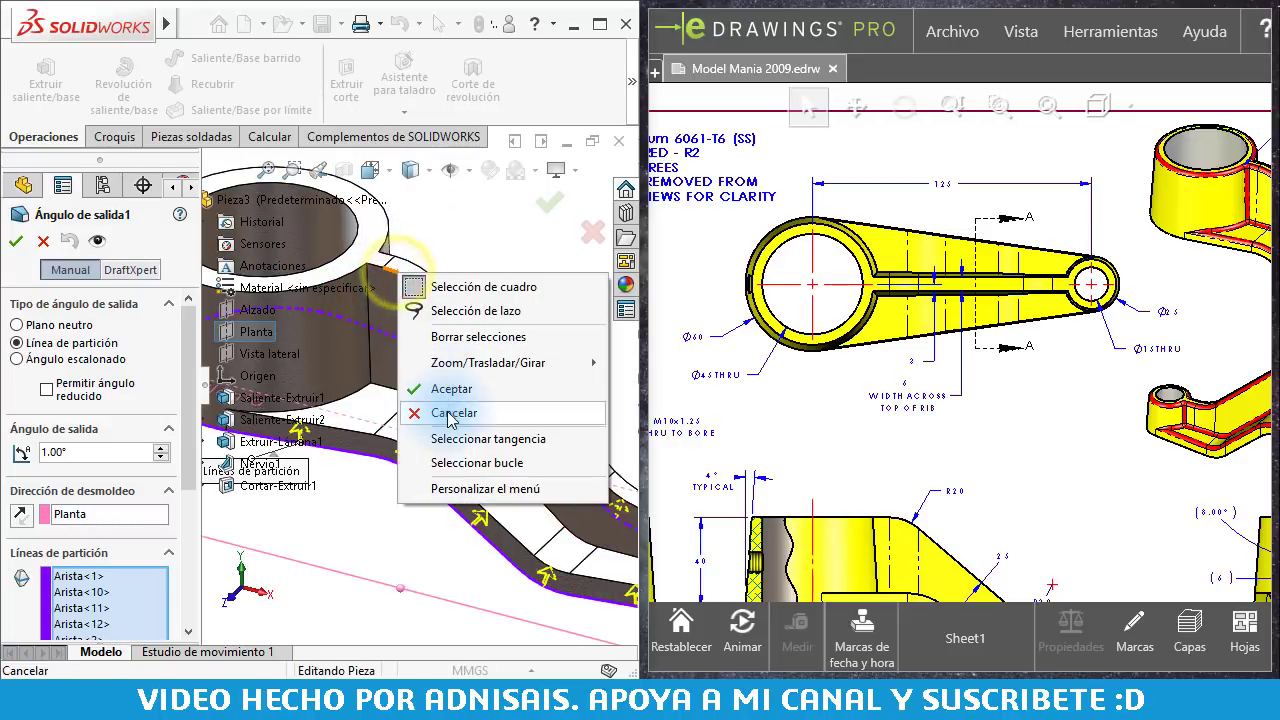
{"action": "left_click", "coordinate": [458, 438]}
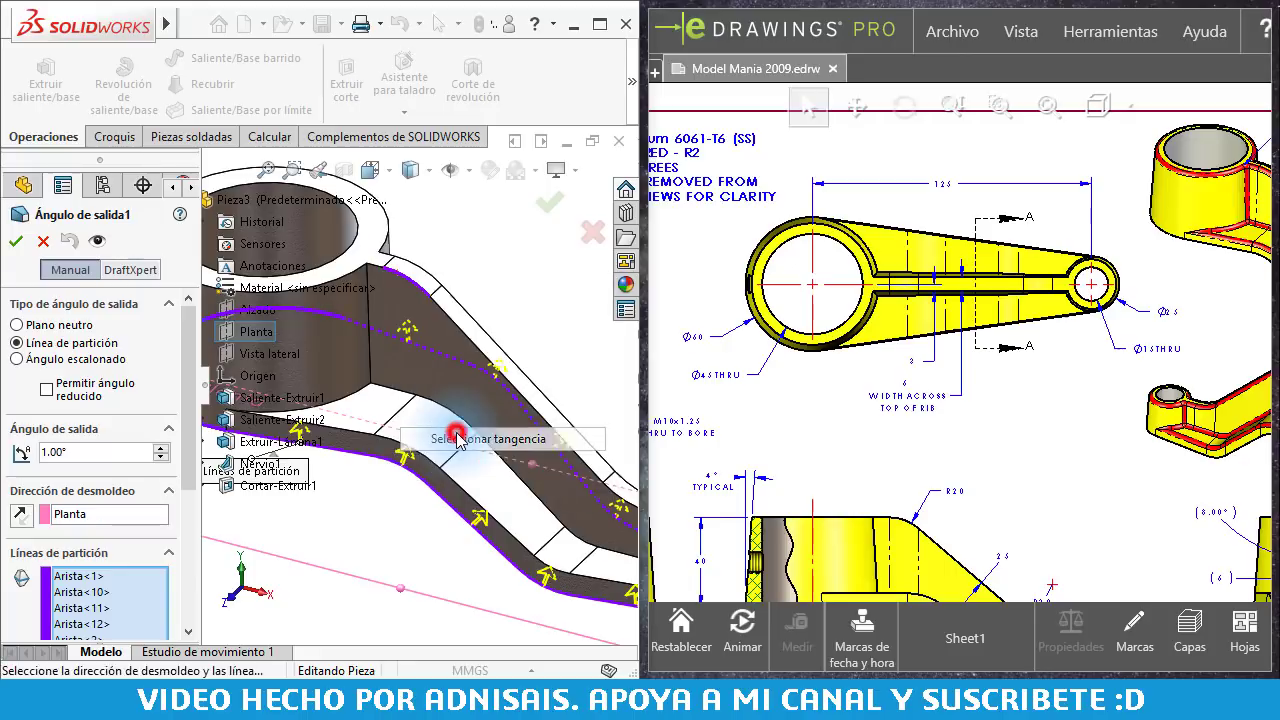
{"action": "right_click", "coordinate": [430, 285]}
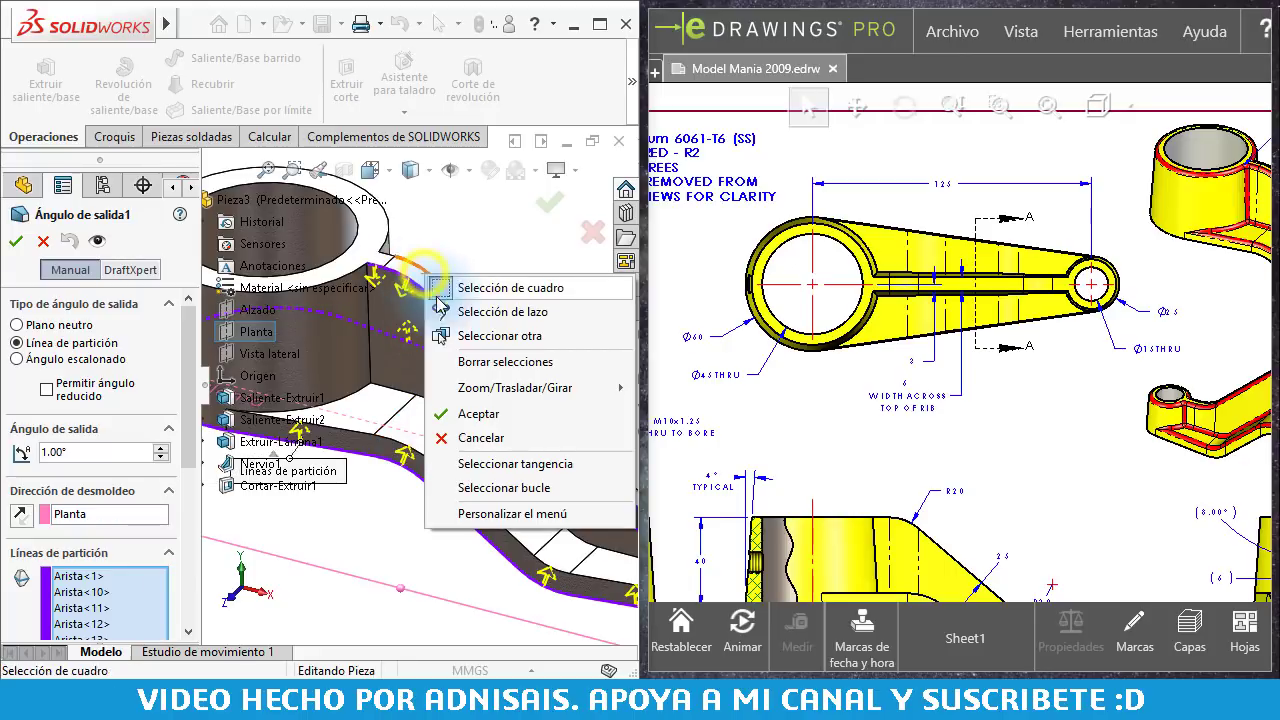
{"action": "left_click", "coordinate": [486, 462]}
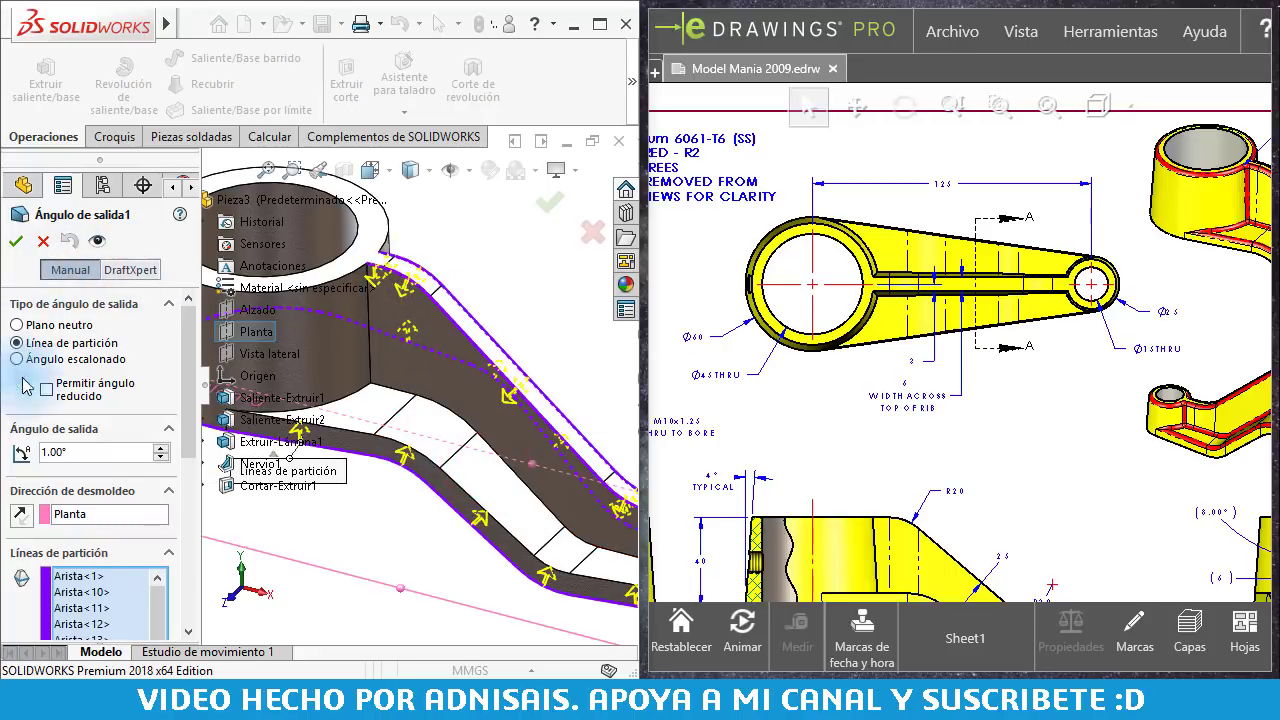
{"action": "left_click", "coordinate": [160, 448]}
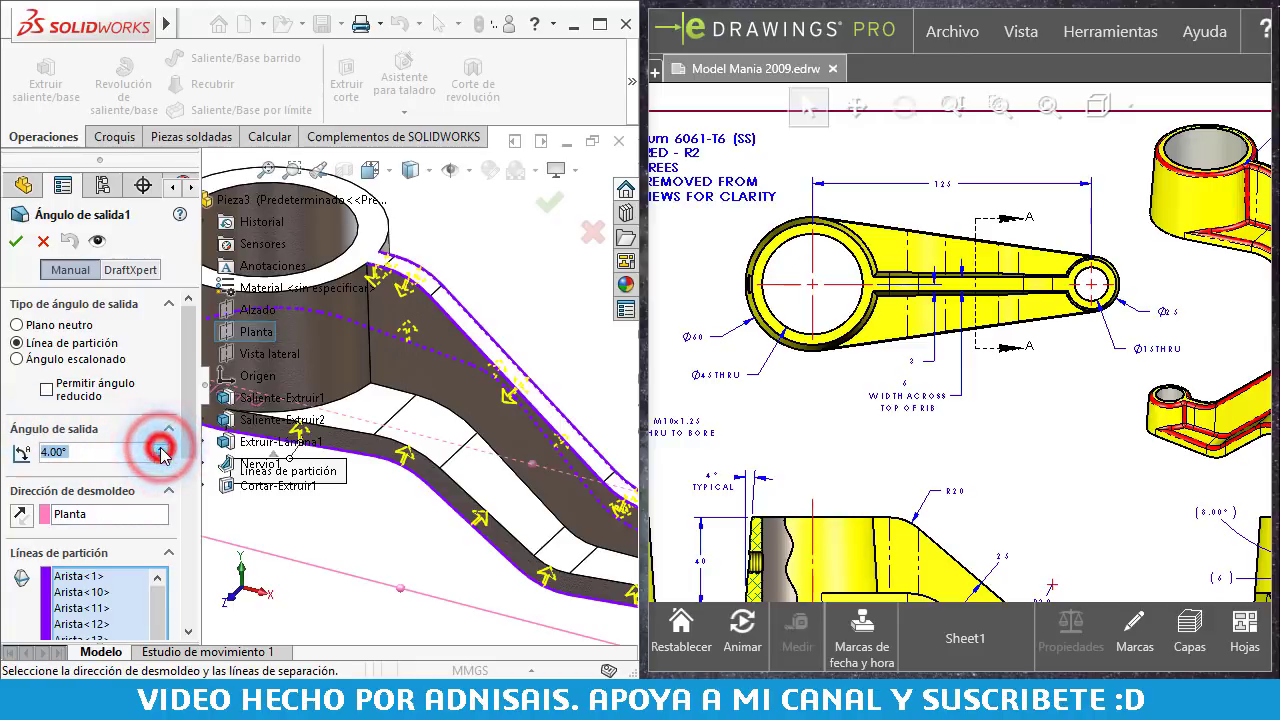
{"action": "left_click", "coordinate": [18, 243]}
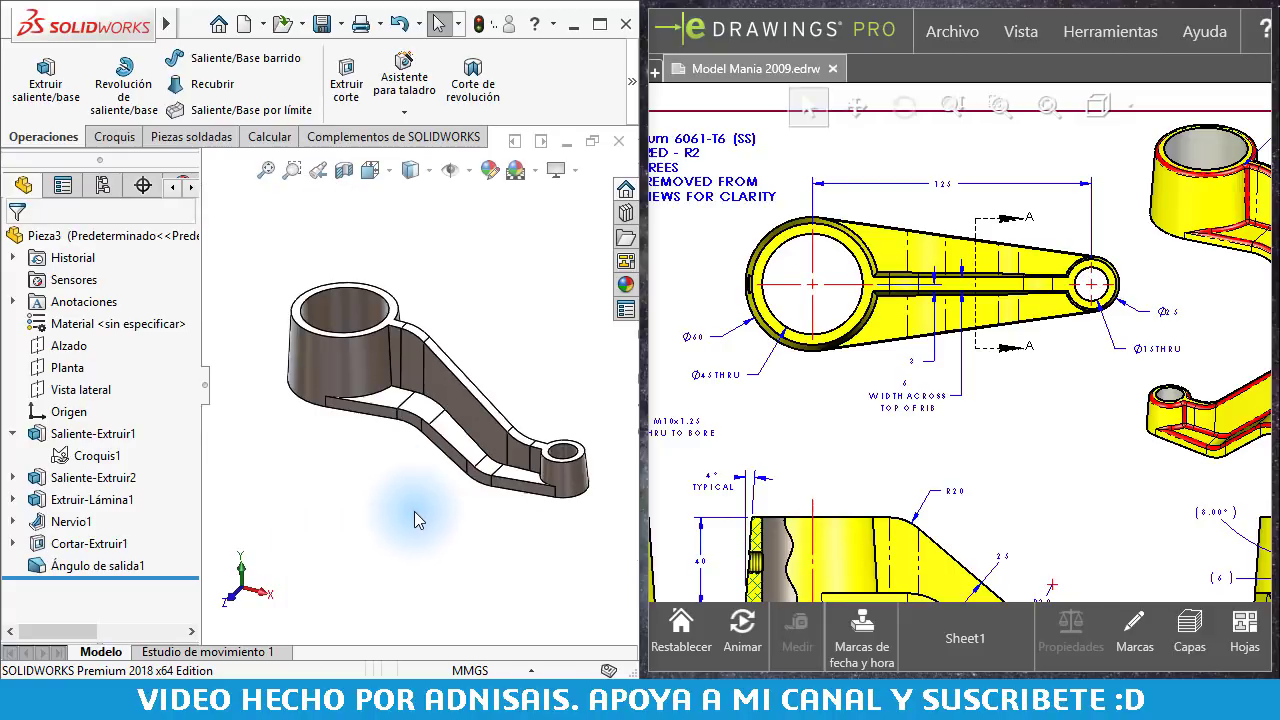
{"action": "key", "text": "f"}
{"action": "key", "text": "ctrl+5"}
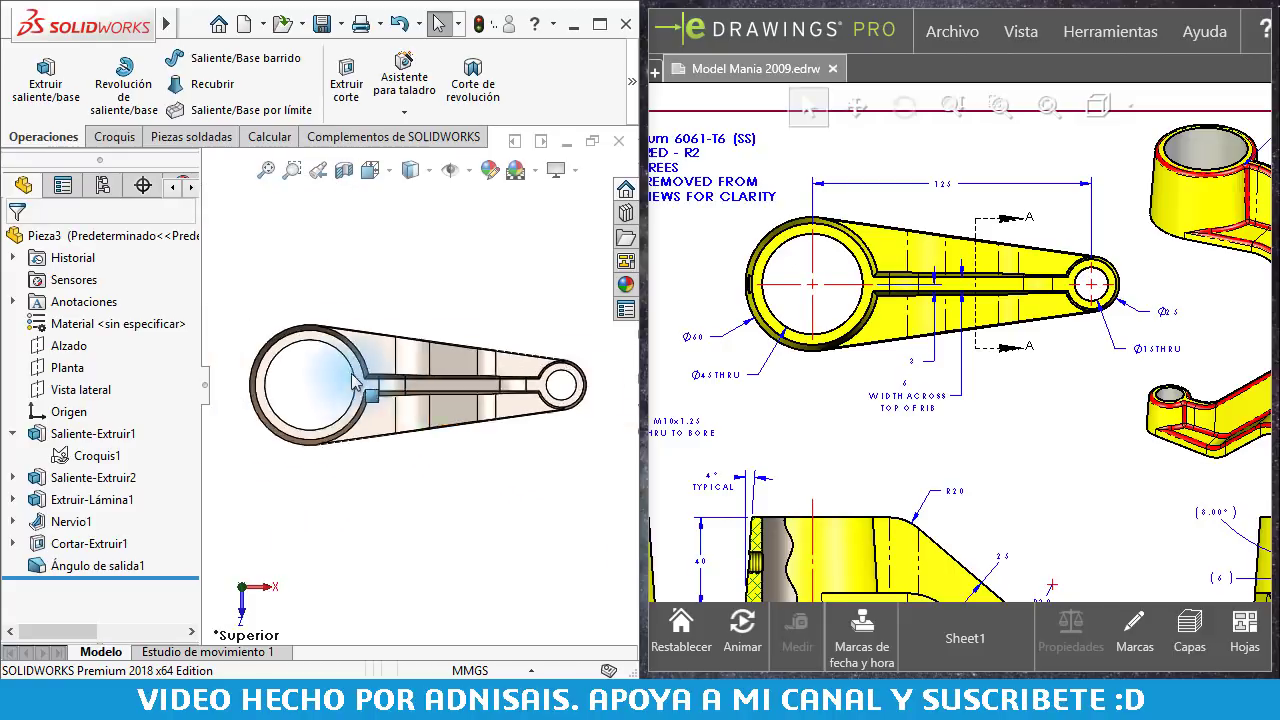
{"action": "scroll", "coordinate": [400, 362], "scroll_direction": "down", "scroll_amount": 3}
{"action": "scroll", "coordinate": [385, 348], "scroll_direction": "down", "scroll_amount": 1}
{"action": "left_click", "coordinate": [375, 340]}
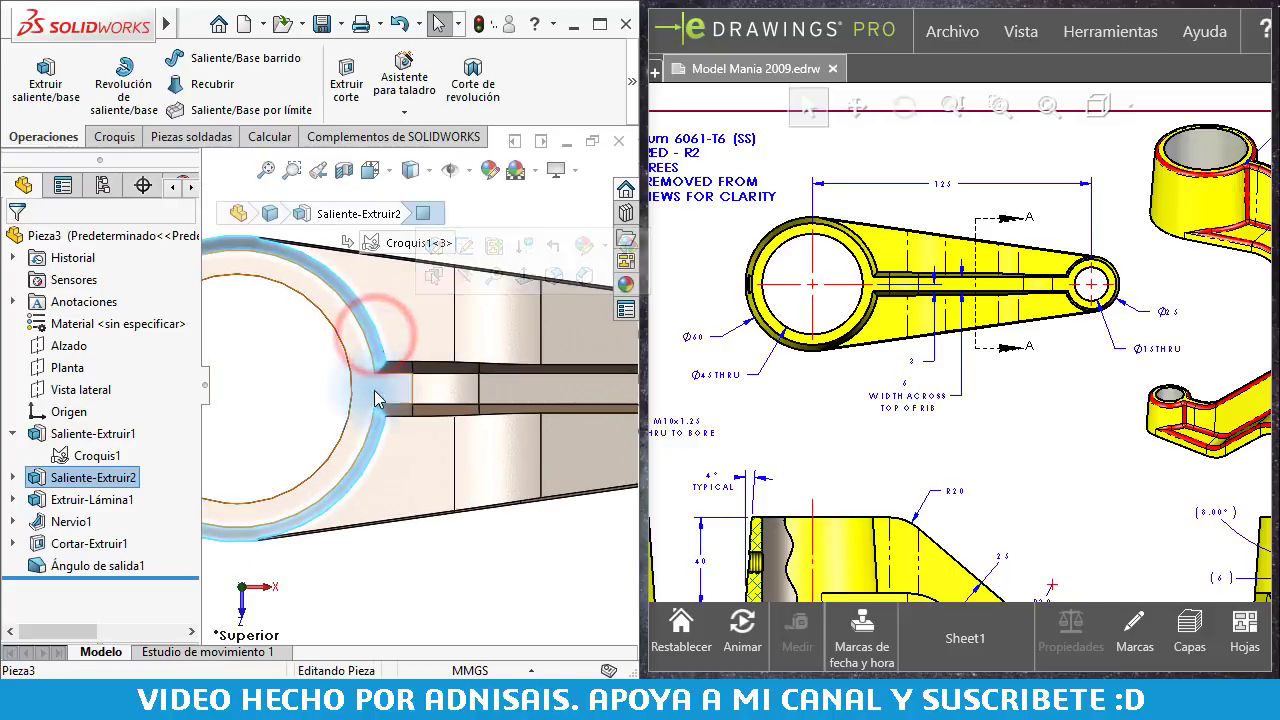
{"action": "left_click", "coordinate": [430, 414]}
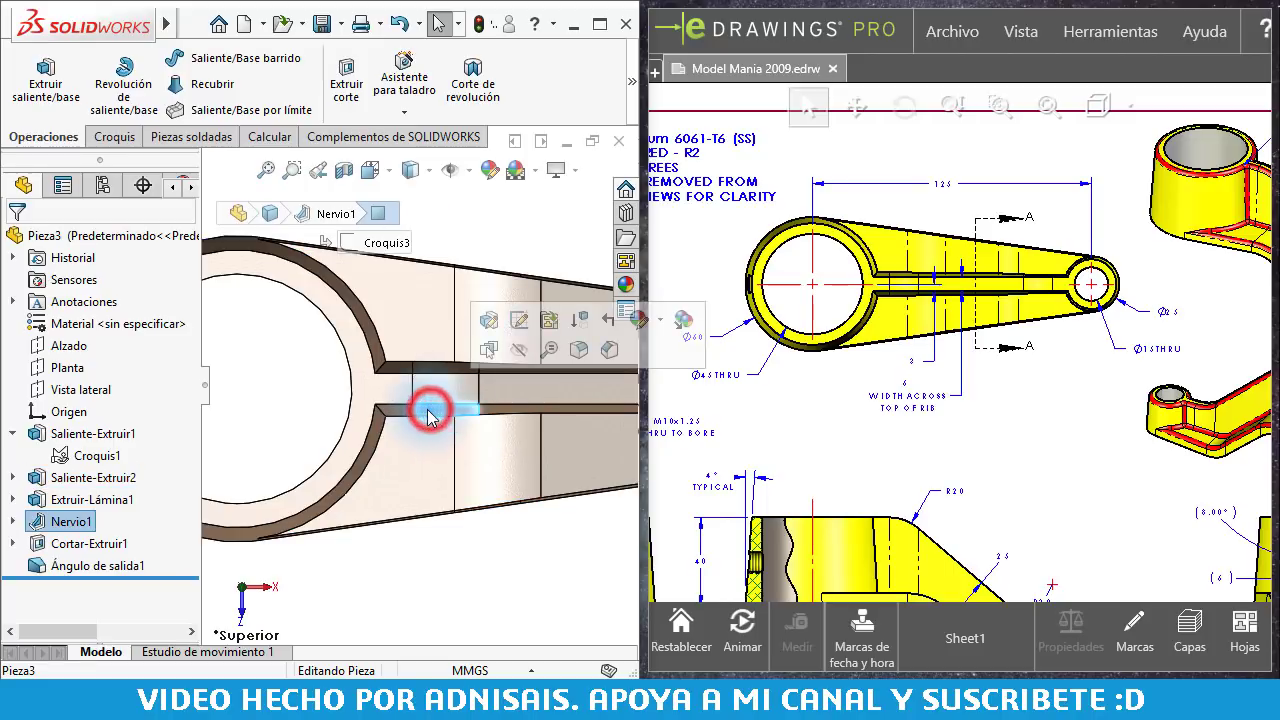
{"action": "scroll", "coordinate": [480, 455], "scroll_direction": "down", "scroll_amount": 1}
{"action": "scroll", "coordinate": [350, 490], "scroll_direction": "down", "scroll_amount": 2}
{"action": "scroll", "coordinate": [365, 445], "scroll_direction": "down", "scroll_amount": 2}
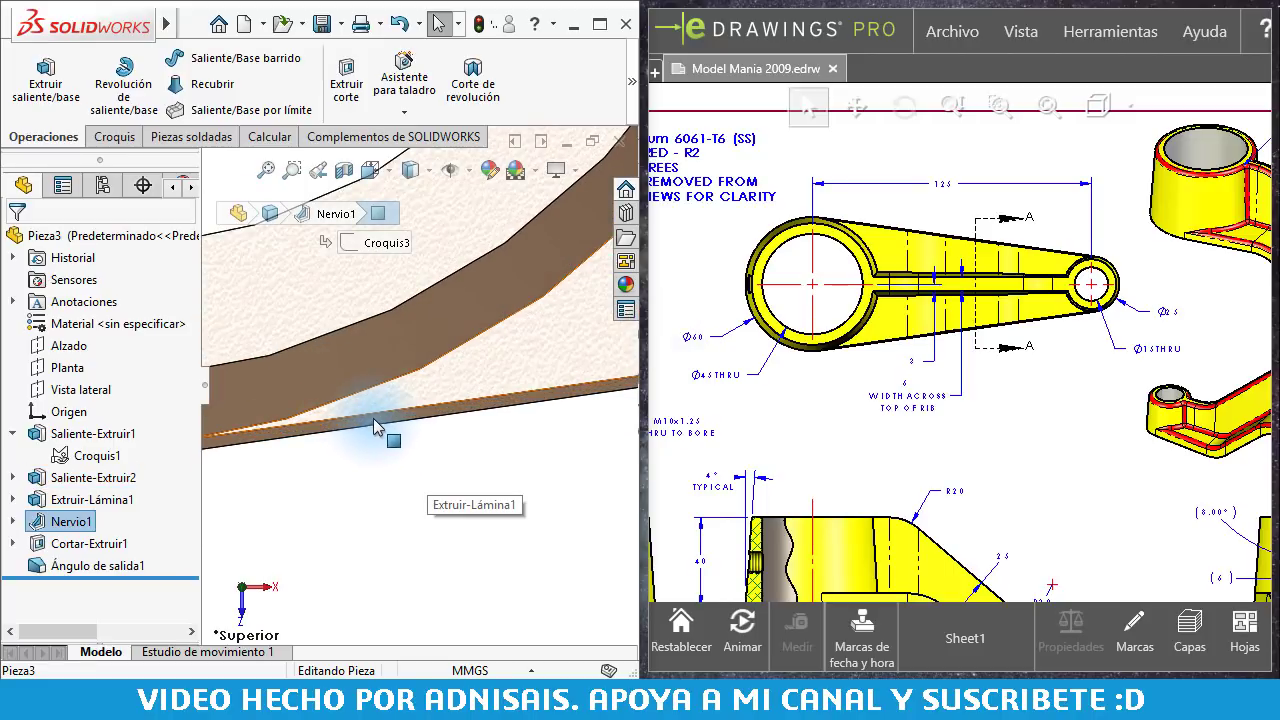
{"action": "left_click", "coordinate": [371, 416]}
{"action": "scroll", "coordinate": [508, 457], "scroll_direction": "up", "scroll_amount": 2}
{"action": "scroll", "coordinate": [532, 455], "scroll_direction": "up", "scroll_amount": 2}
{"action": "left_click", "coordinate": [532, 455]}
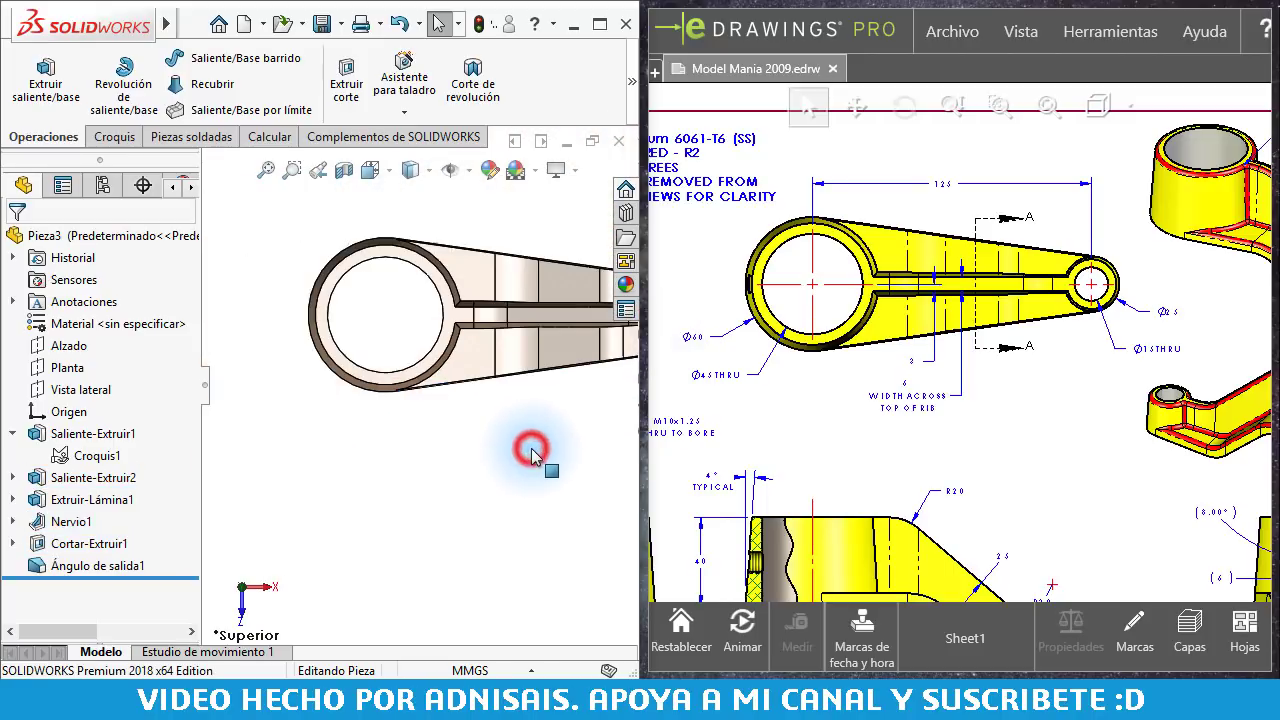
{"action": "key", "text": "ctrl+7"}
{"action": "left_click", "coordinate": [542, 402]}
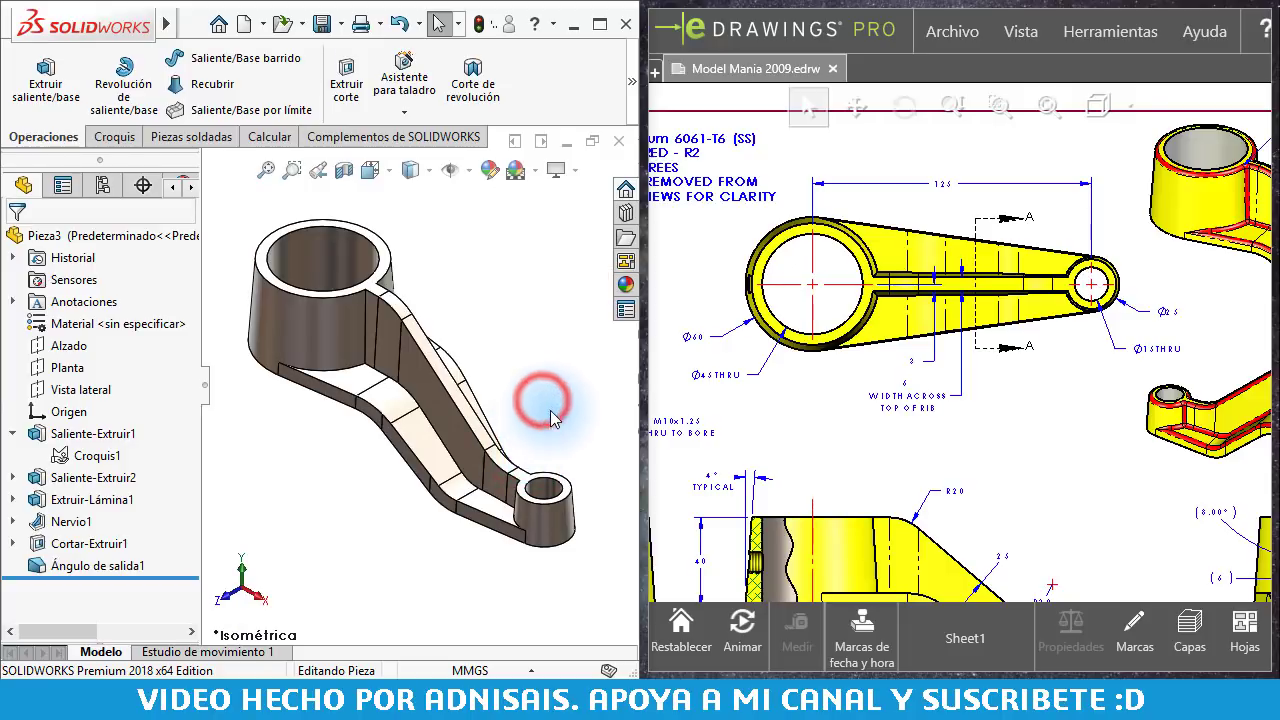
{"action": "scroll", "coordinate": [931, 369], "scroll_direction": "down", "scroll_amount": 3}
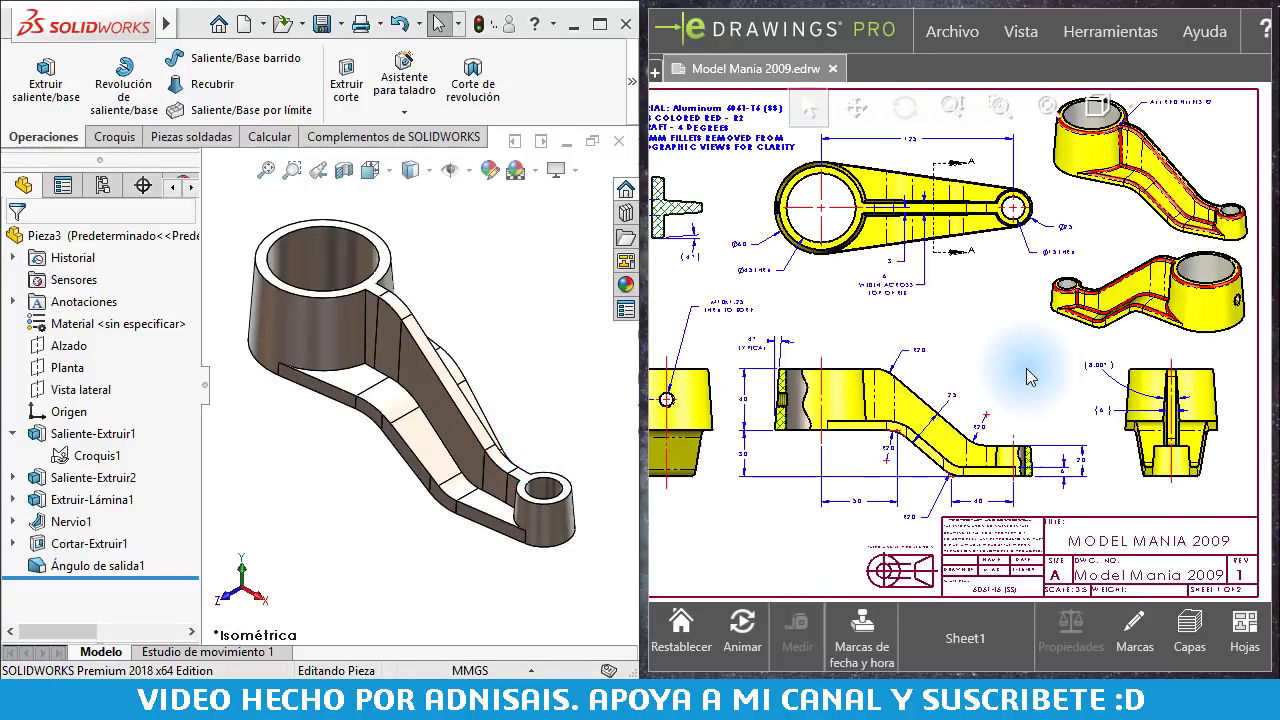
{"action": "scroll", "coordinate": [1014, 371], "scroll_direction": "down", "scroll_amount": 3}
{"action": "scroll", "coordinate": [960, 200], "scroll_direction": "up", "scroll_amount": 3}
{"action": "scroll", "coordinate": [968, 189], "scroll_direction": "up", "scroll_amount": 2}
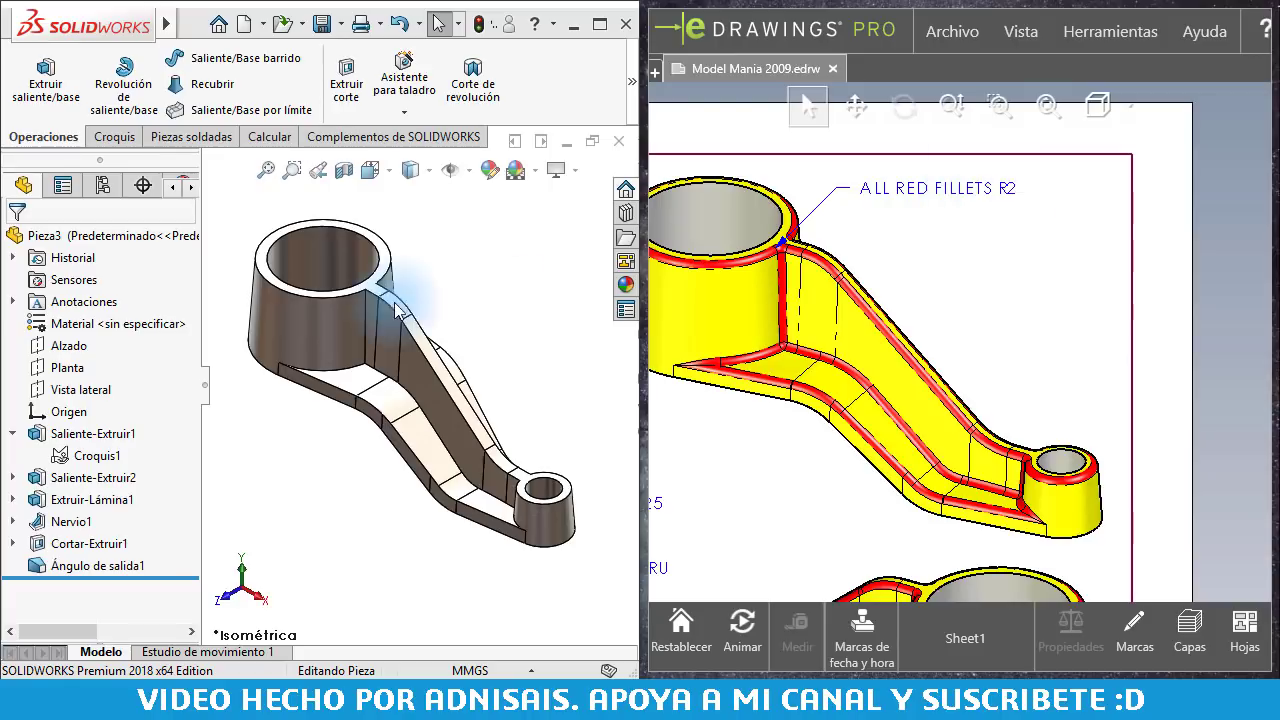
{"action": "left_click", "coordinate": [456, 285]}
{"action": "left_click", "coordinate": [631, 82]}
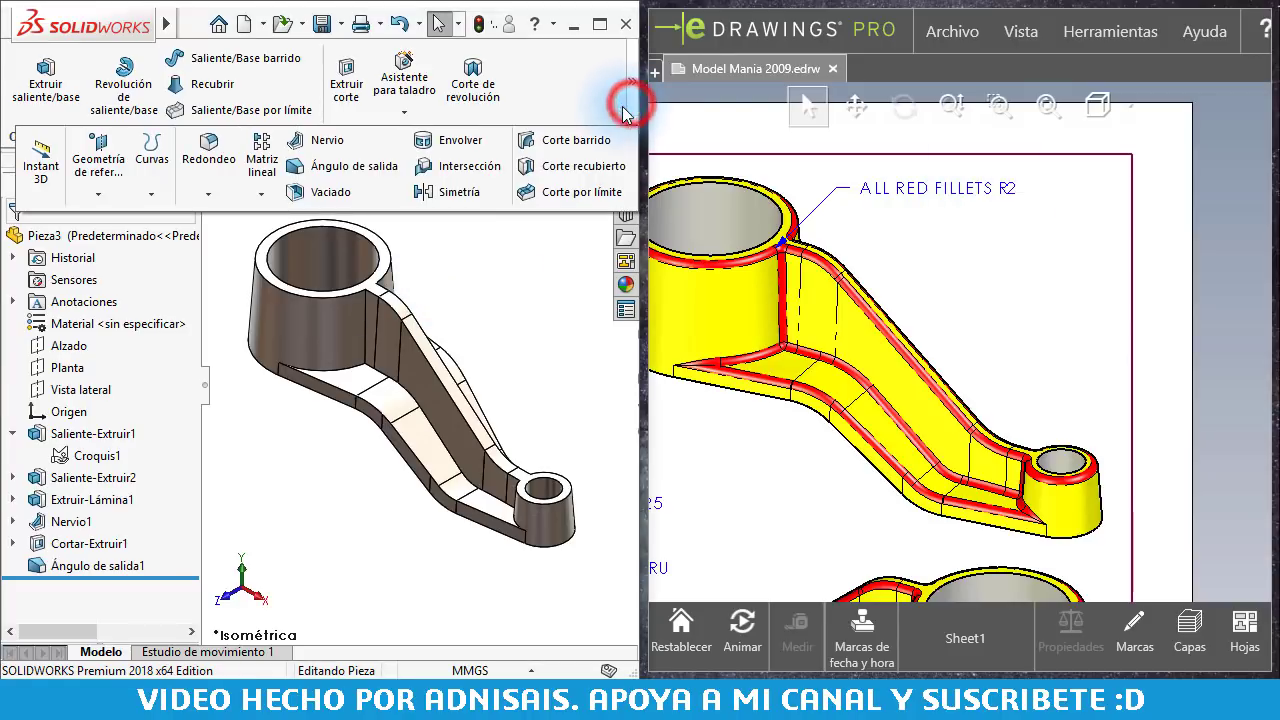
{"action": "left_click", "coordinate": [781, 397]}
{"action": "left_click", "coordinate": [800, 330]}
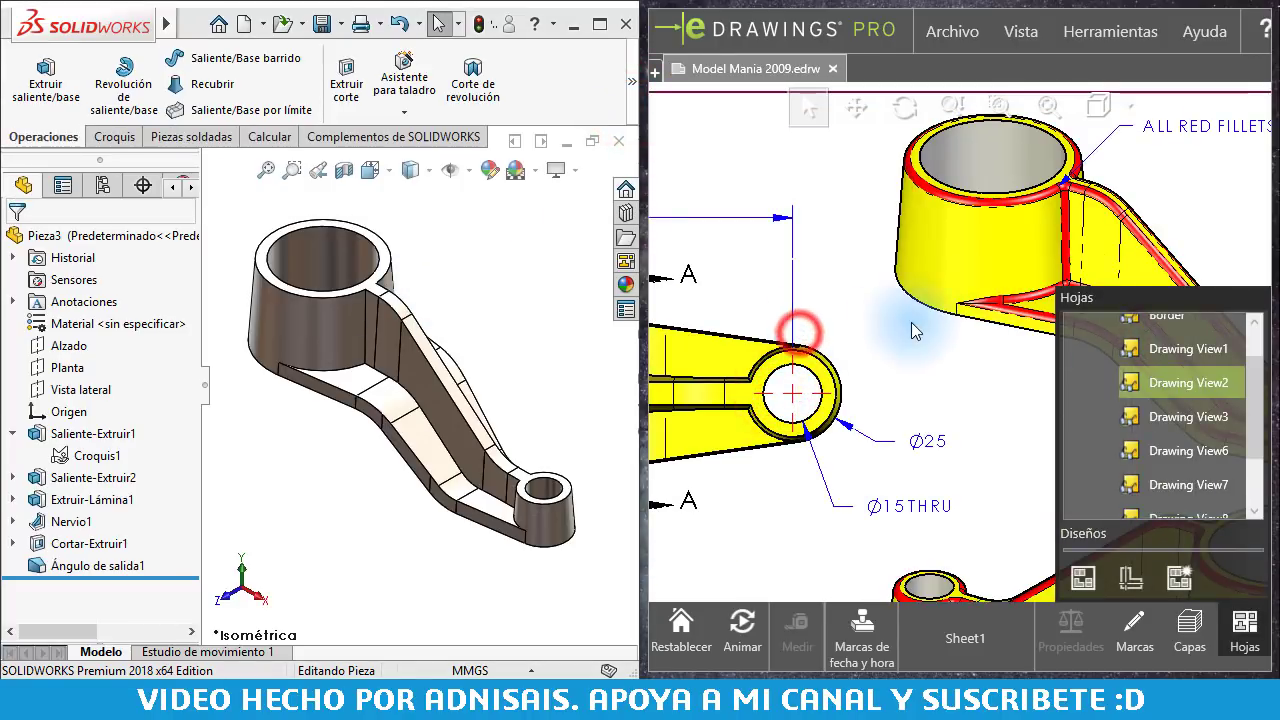
{"action": "left_click", "coordinate": [1245, 625]}
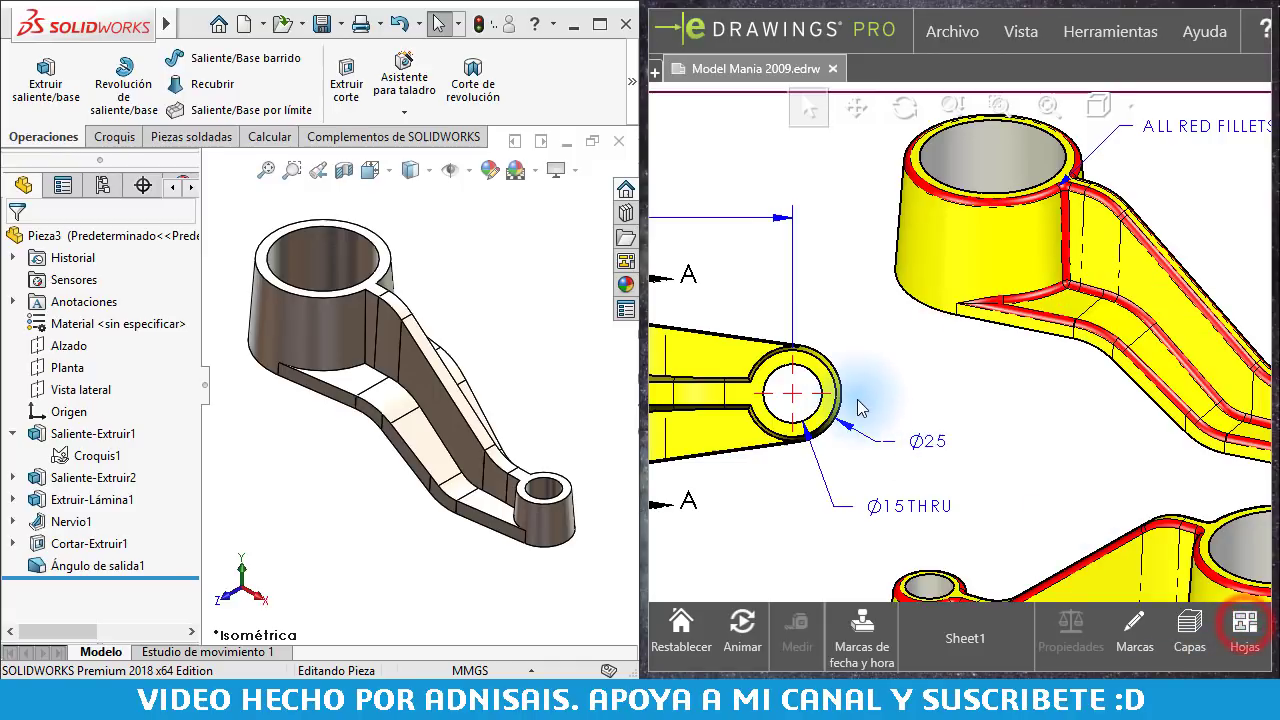
{"action": "mouse_move", "coordinate": [1047, 371]}
{"action": "middle_mouse_down"}
{"action": "mouse_move", "coordinate": [1181, 361]}
{"action": "mouse_move", "coordinate": [1080, 366]}
{"action": "middle_mouse_up"}
{"action": "scroll", "coordinate": [1100, 357], "scroll_direction": "up", "scroll_amount": 2}
{"action": "scroll", "coordinate": [1057, 366], "scroll_direction": "up", "scroll_amount": 2}
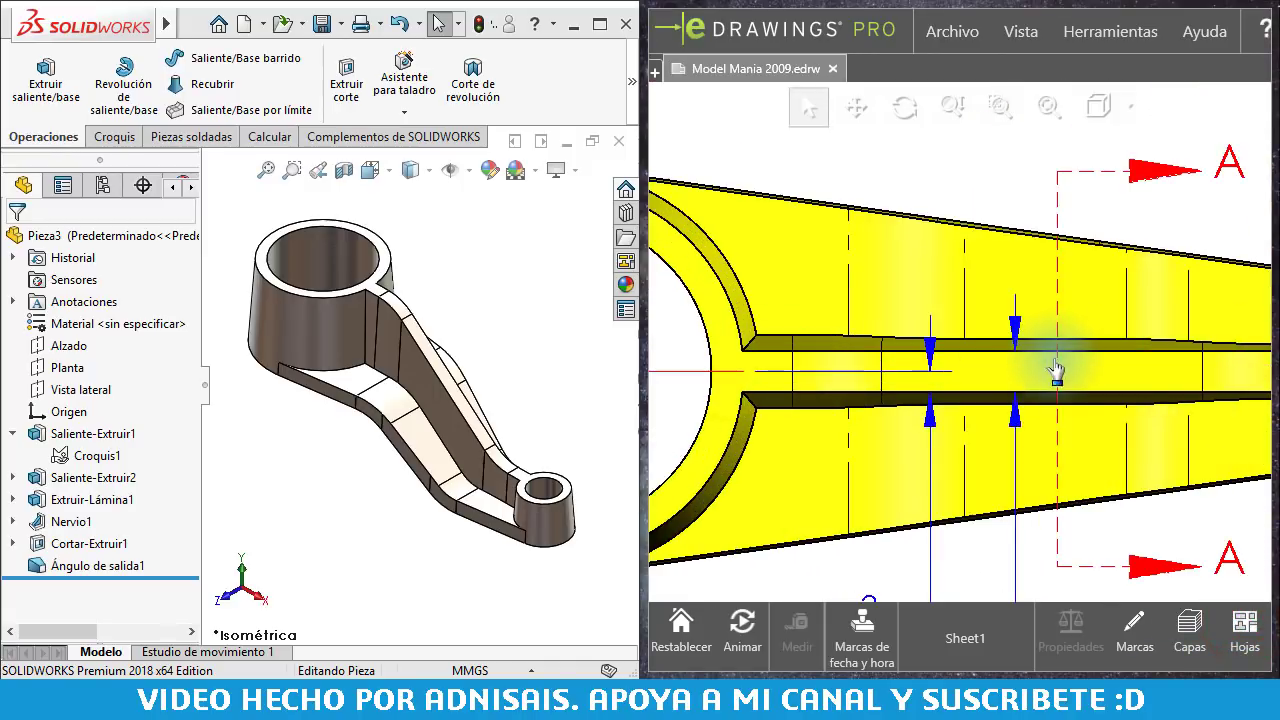
{"action": "scroll", "coordinate": [978, 408], "scroll_direction": "down", "scroll_amount": 5}
{"action": "scroll", "coordinate": [978, 408], "scroll_direction": "down", "scroll_amount": 3}
{"action": "scroll", "coordinate": [857, 371], "scroll_direction": "down", "scroll_amount": 2}
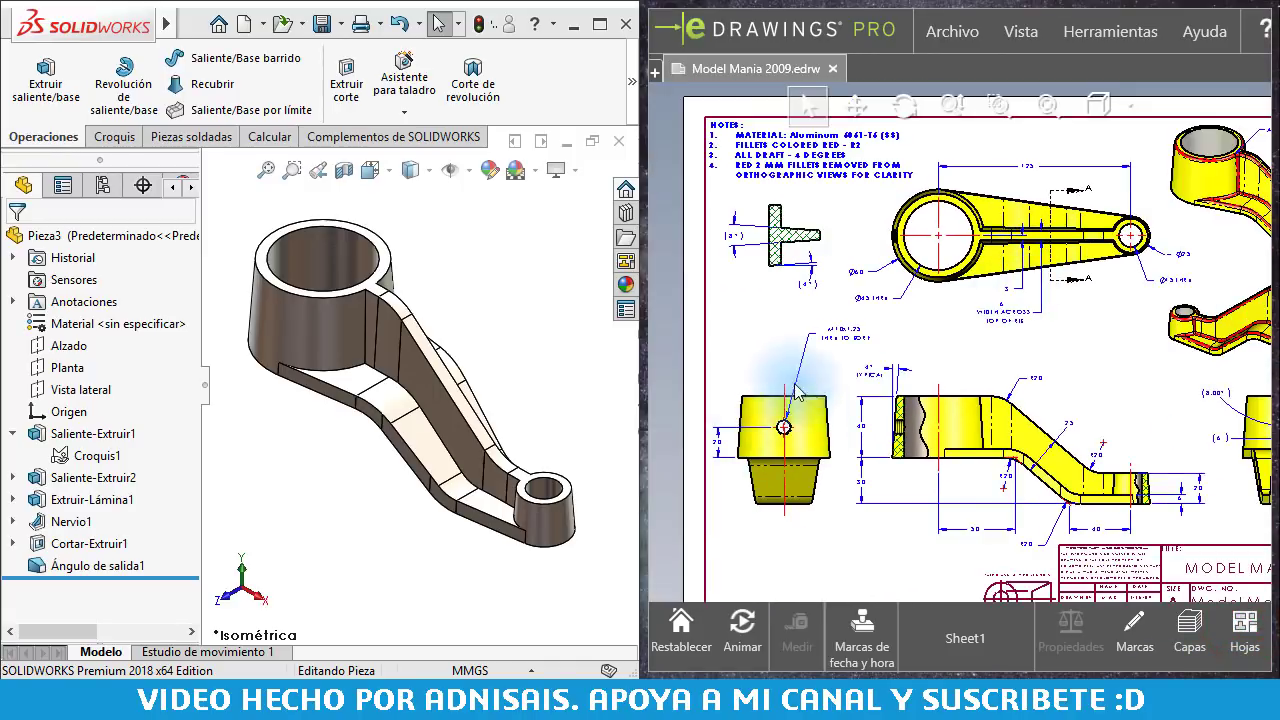
Step: Zoom eDrawings onto the side view's M10x1.25 THRU TO BORE callout, then refocus SOLIDWORKS
{"action": "scroll", "coordinate": [958, 323], "scroll_direction": "up", "scroll_amount": 6}
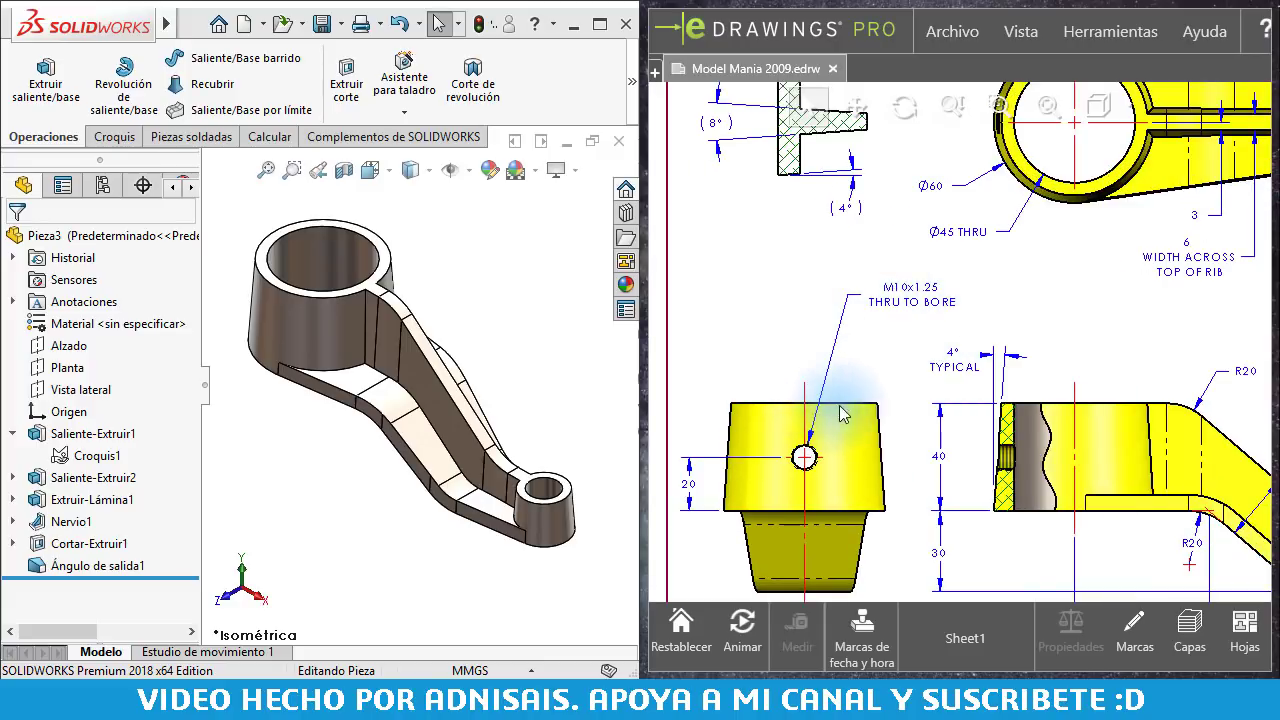
{"action": "scroll", "coordinate": [840, 415], "scroll_direction": "up", "scroll_amount": 1}
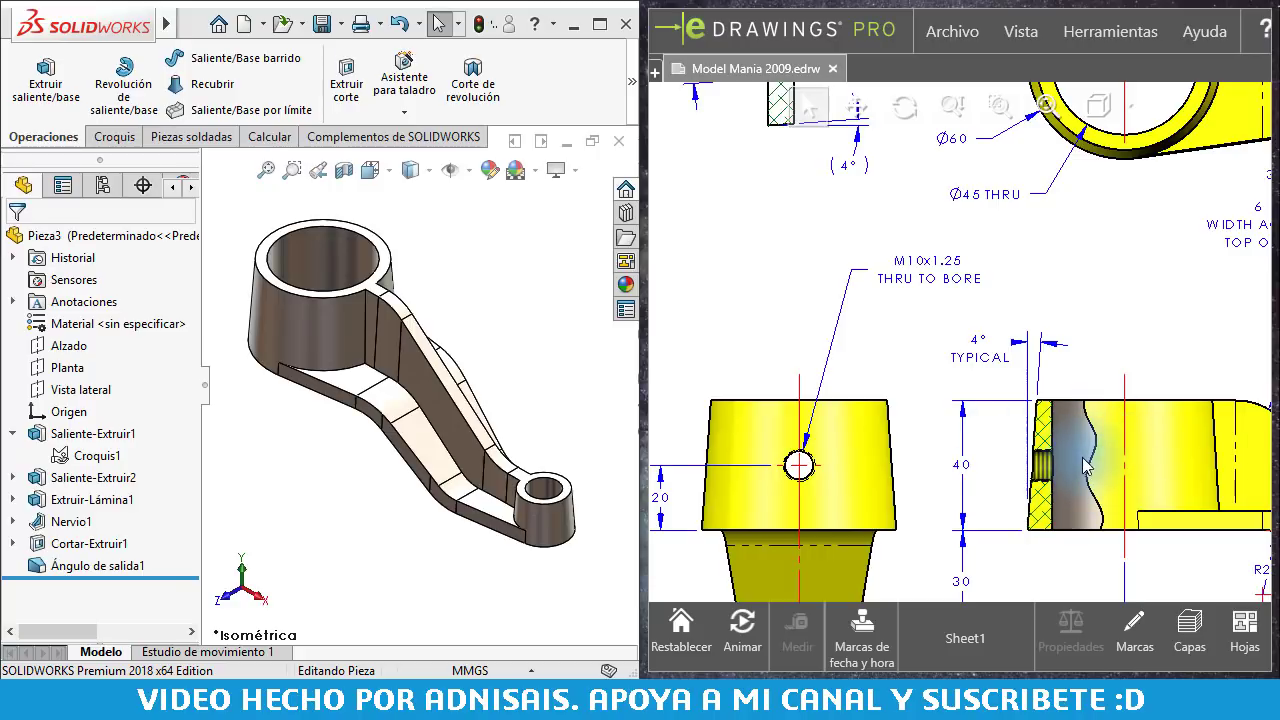
{"action": "left_click", "coordinate": [476, 280]}
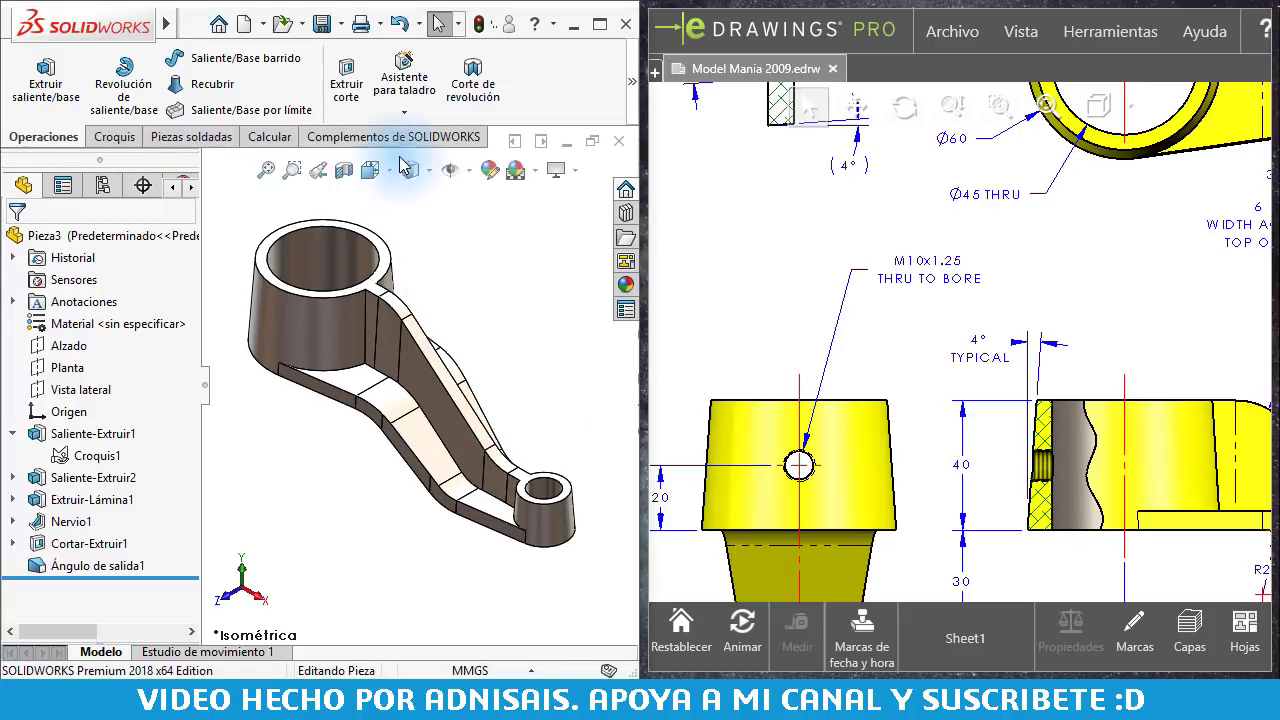
Step: Configure a Hole Wizard straight tap: Ansi Metric, tapped hole, M10x1.25, Through All
{"action": "left_click", "coordinate": [398, 80]}
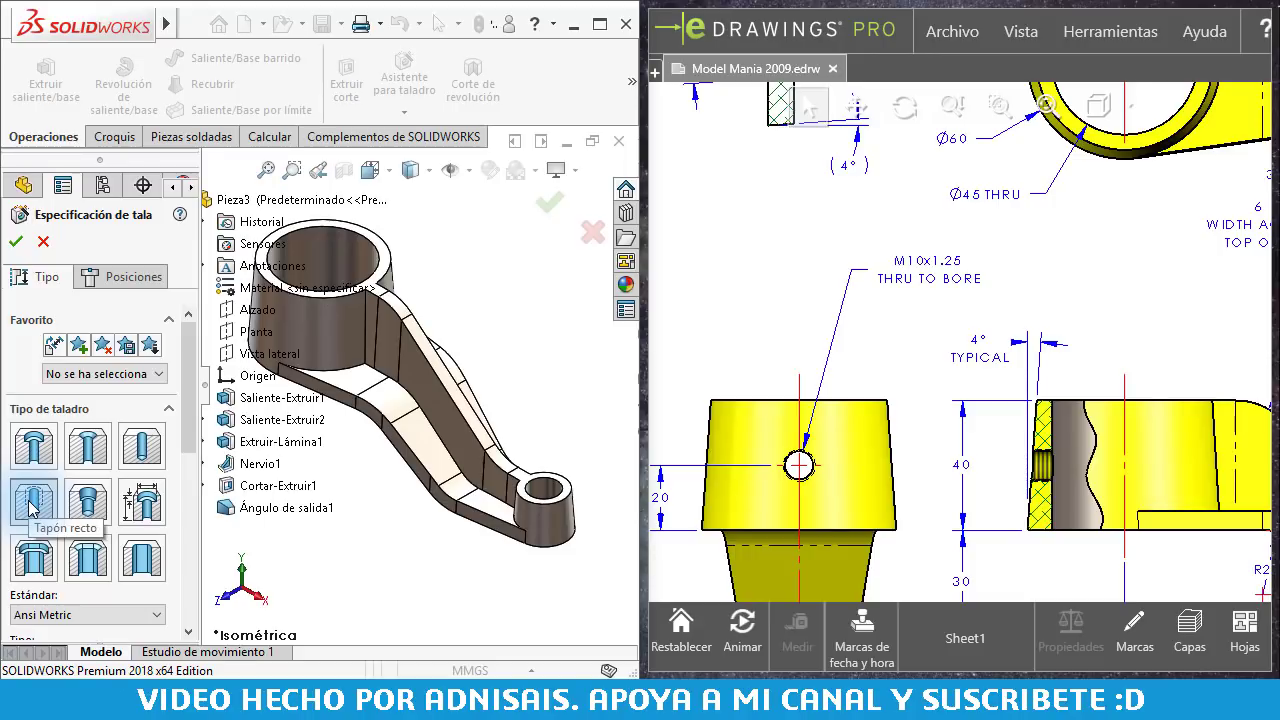
{"action": "left_click", "coordinate": [888, 300]}
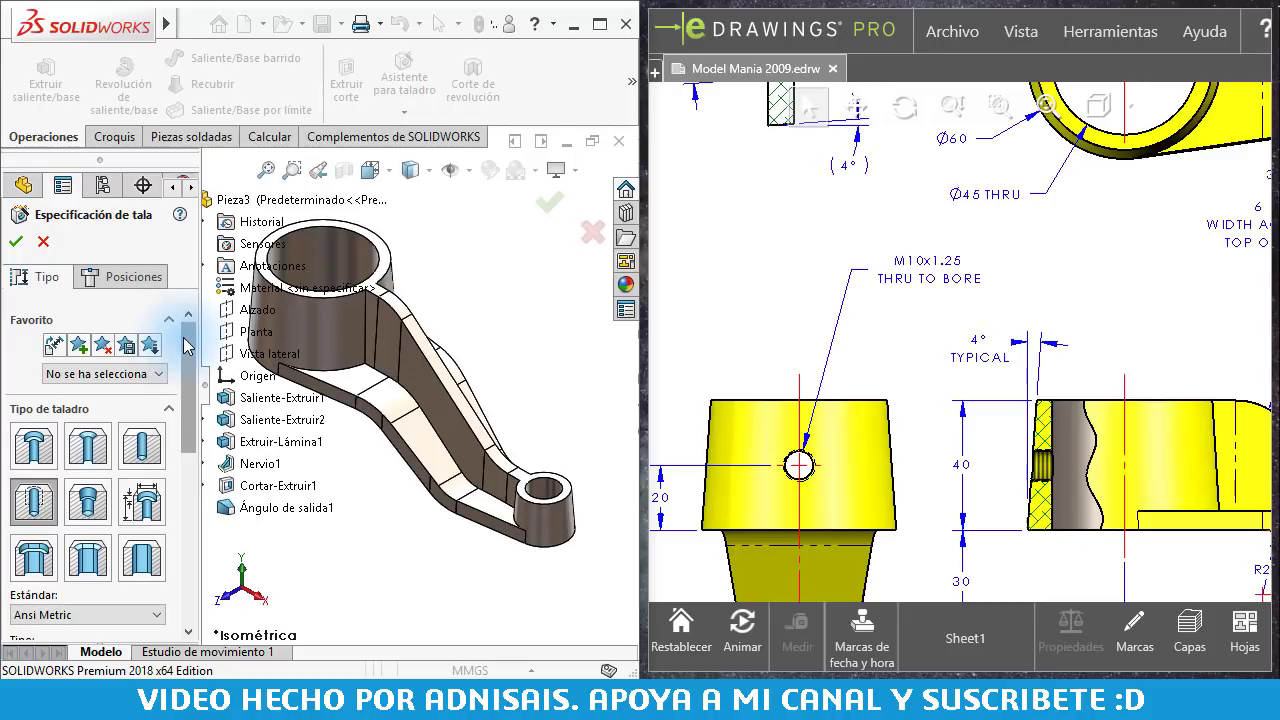
{"action": "left_click_drag", "start_coordinate": [185, 345], "coordinate": [186, 445]}
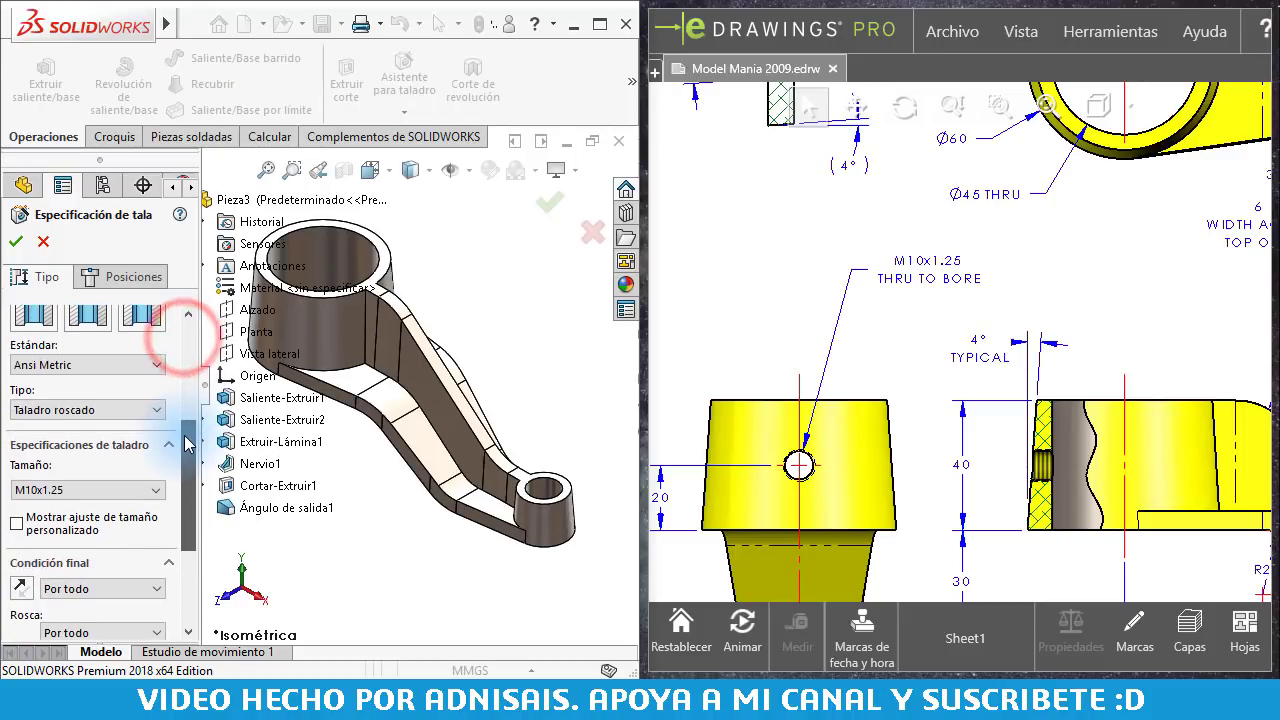
{"action": "left_click", "coordinate": [95, 365]}
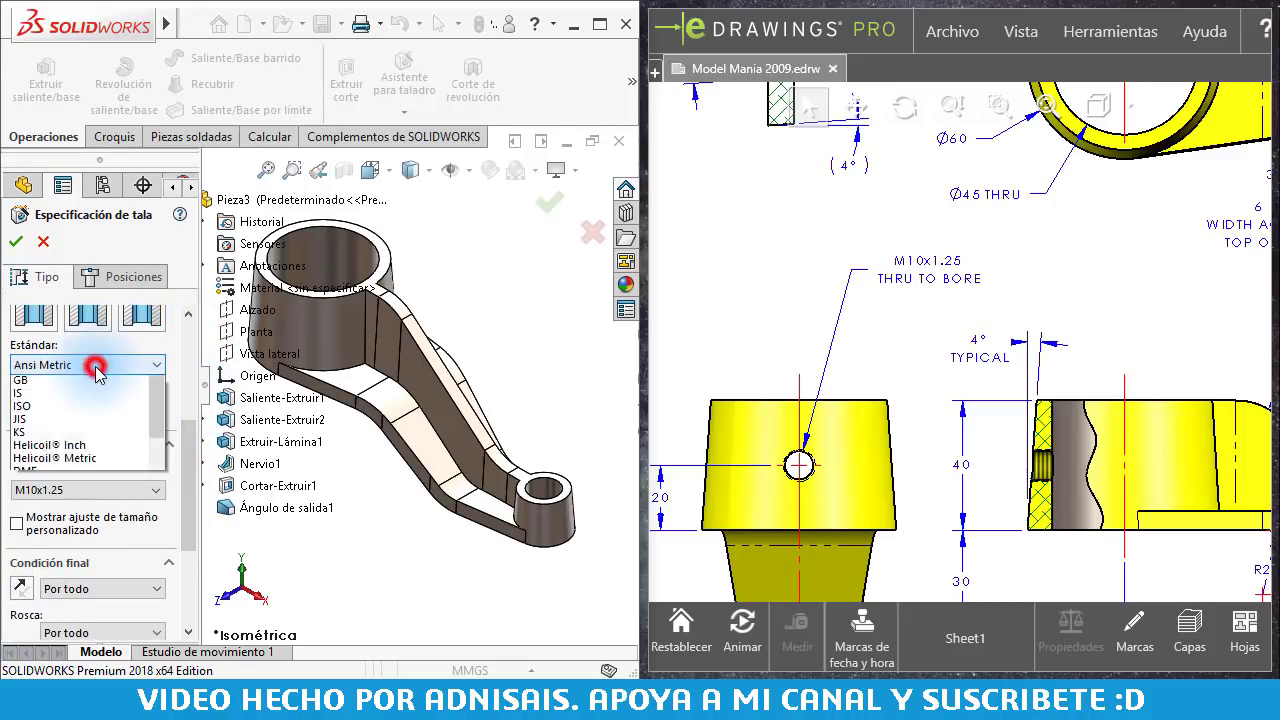
{"action": "left_click", "coordinate": [38, 383]}
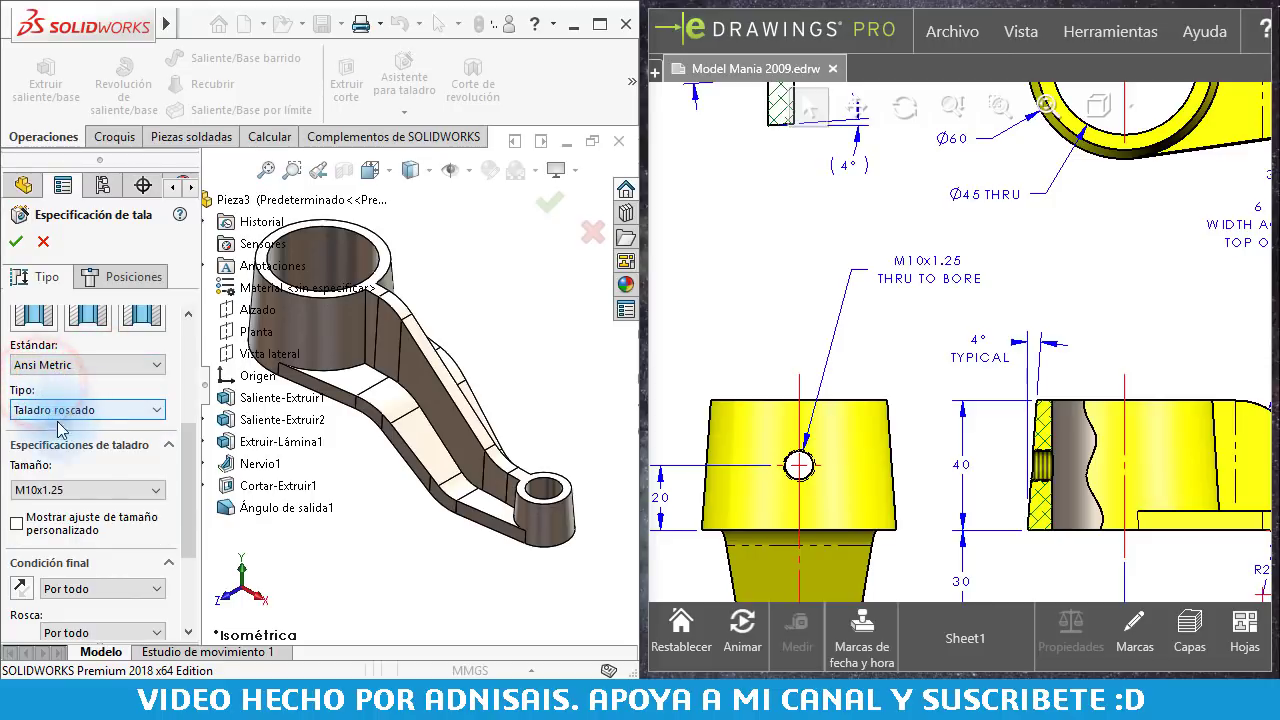
{"action": "left_click", "coordinate": [68, 491]}
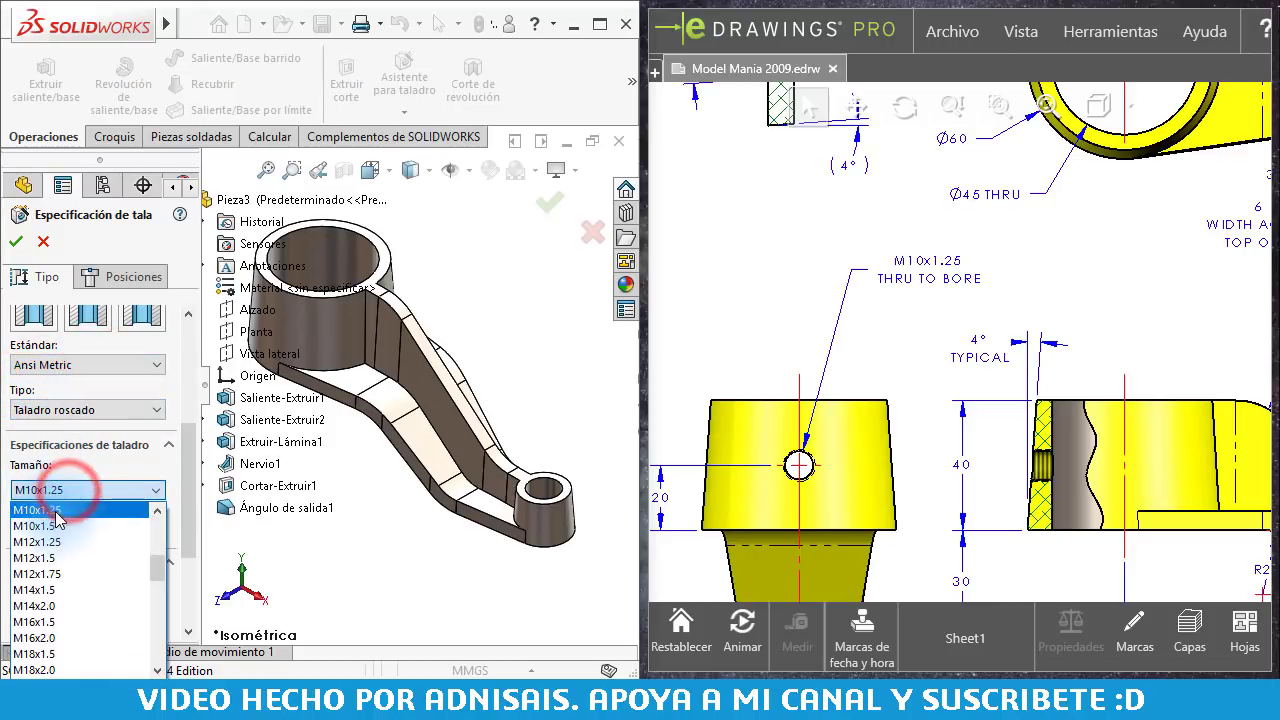
{"action": "left_click", "coordinate": [57, 512]}
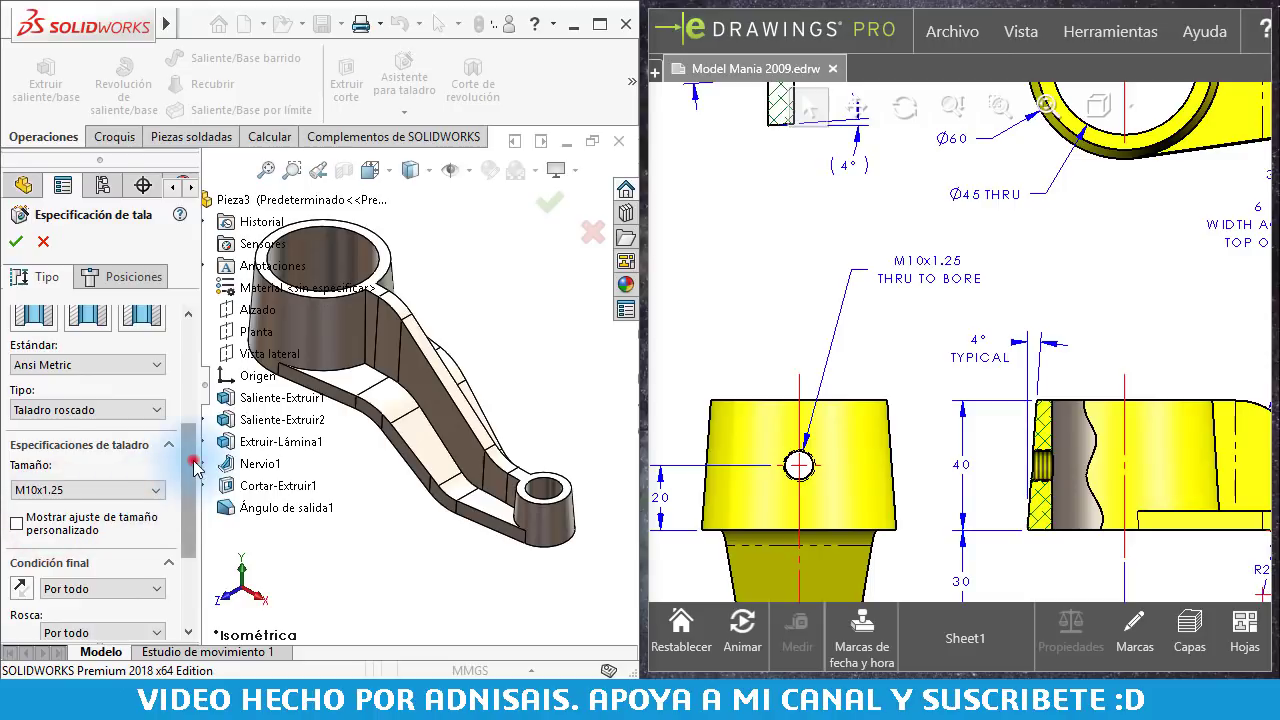
{"action": "left_click_drag", "start_coordinate": [195, 468], "coordinate": [193, 508]}
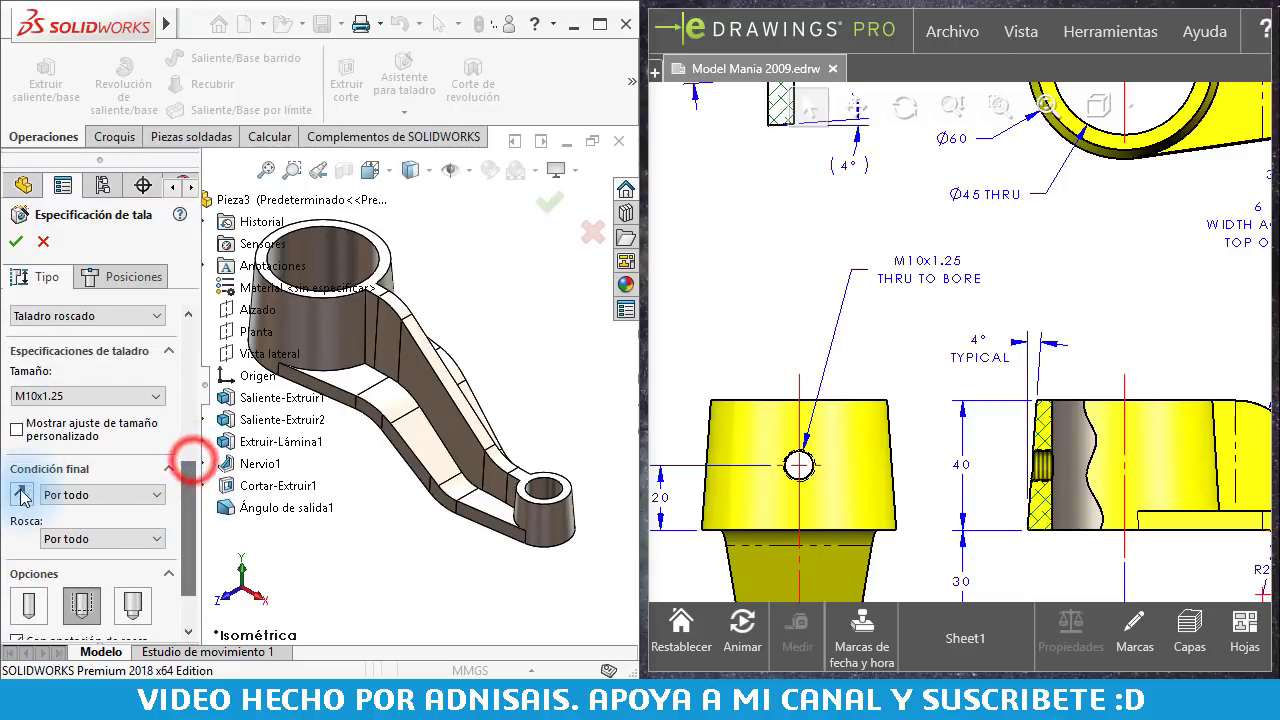
Step: In Posiciones, start a Croquis 3D, drop a hole point, and orbit toward the large boss
{"action": "left_click", "coordinate": [127, 281]}
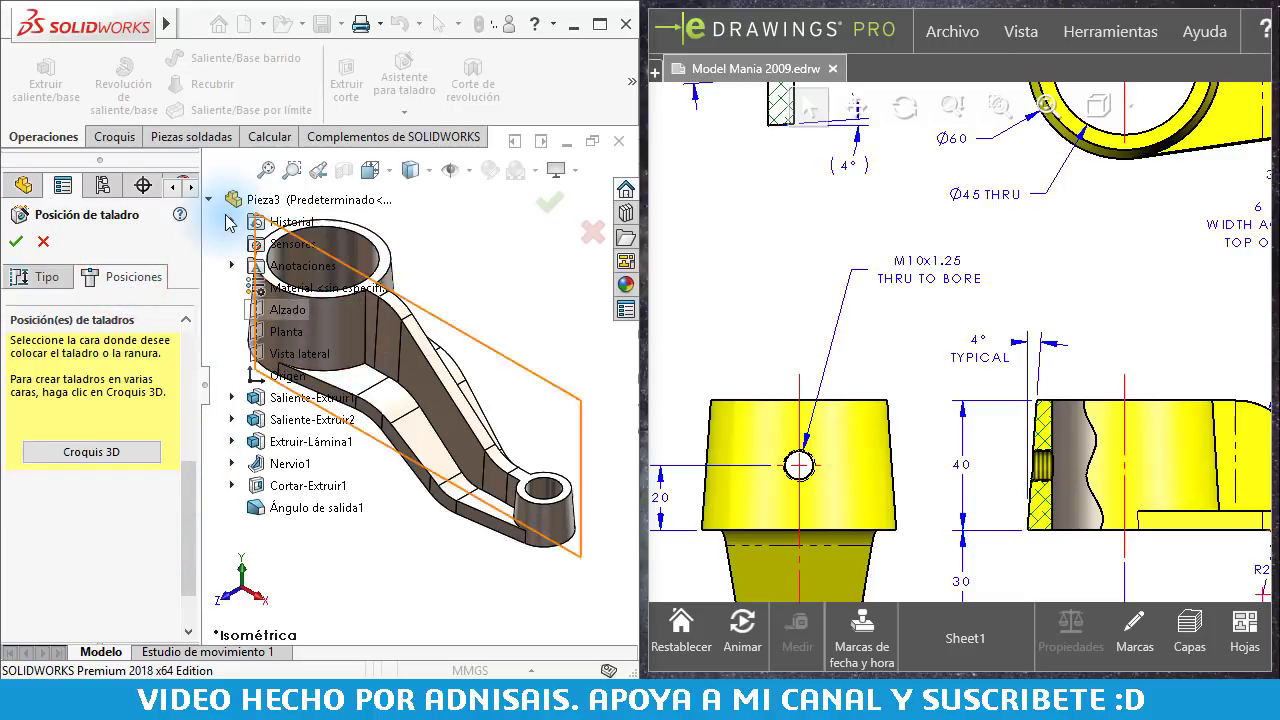
{"action": "left_click", "coordinate": [211, 202]}
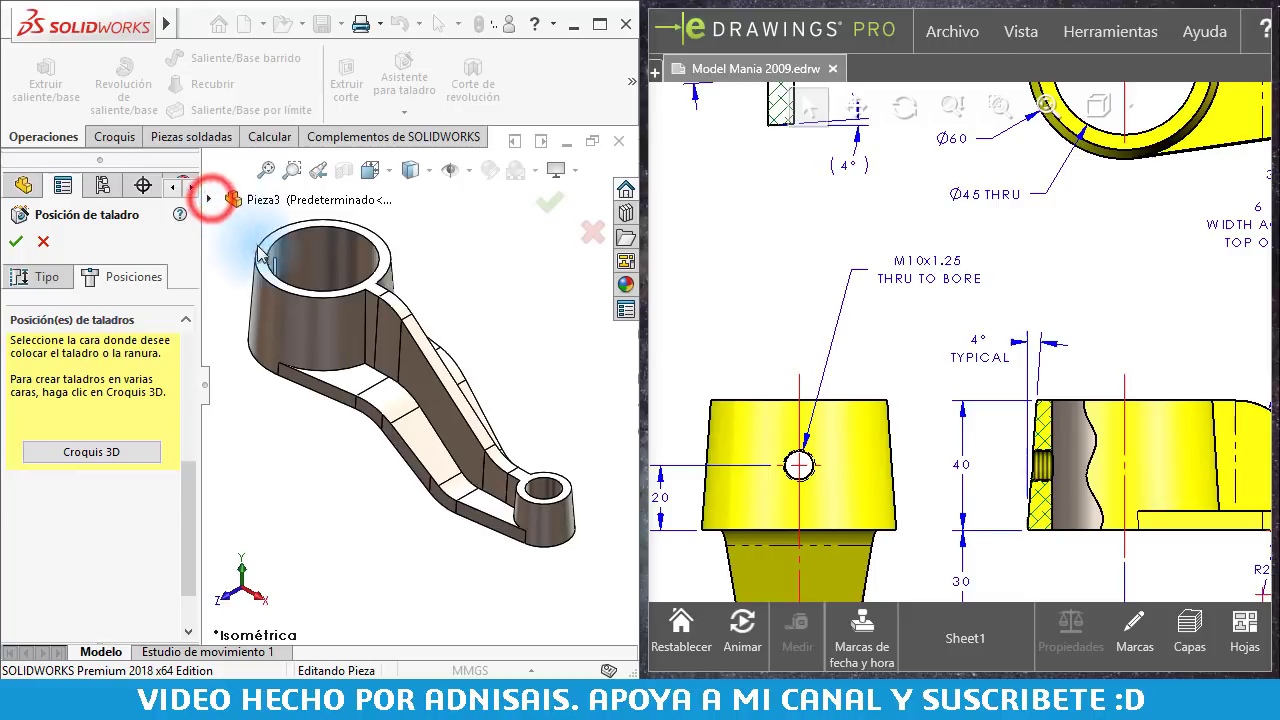
{"action": "left_click", "coordinate": [69, 455]}
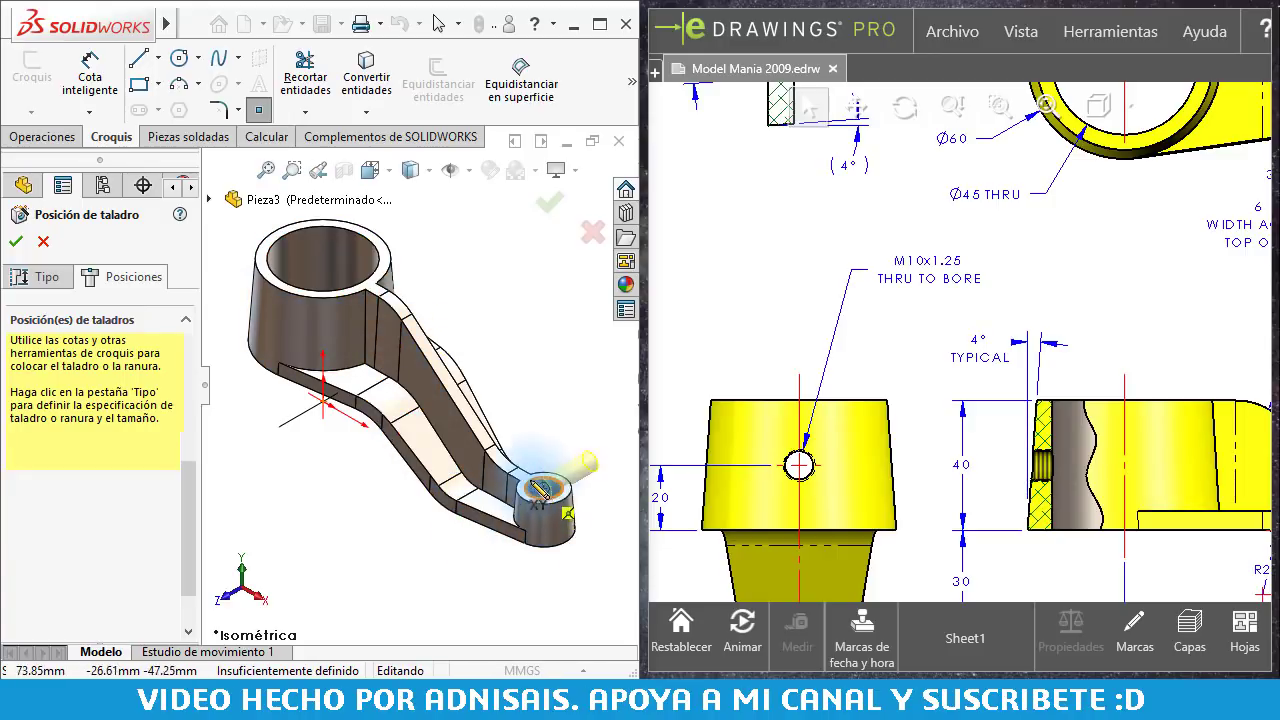
{"action": "left_click", "coordinate": [405, 413]}
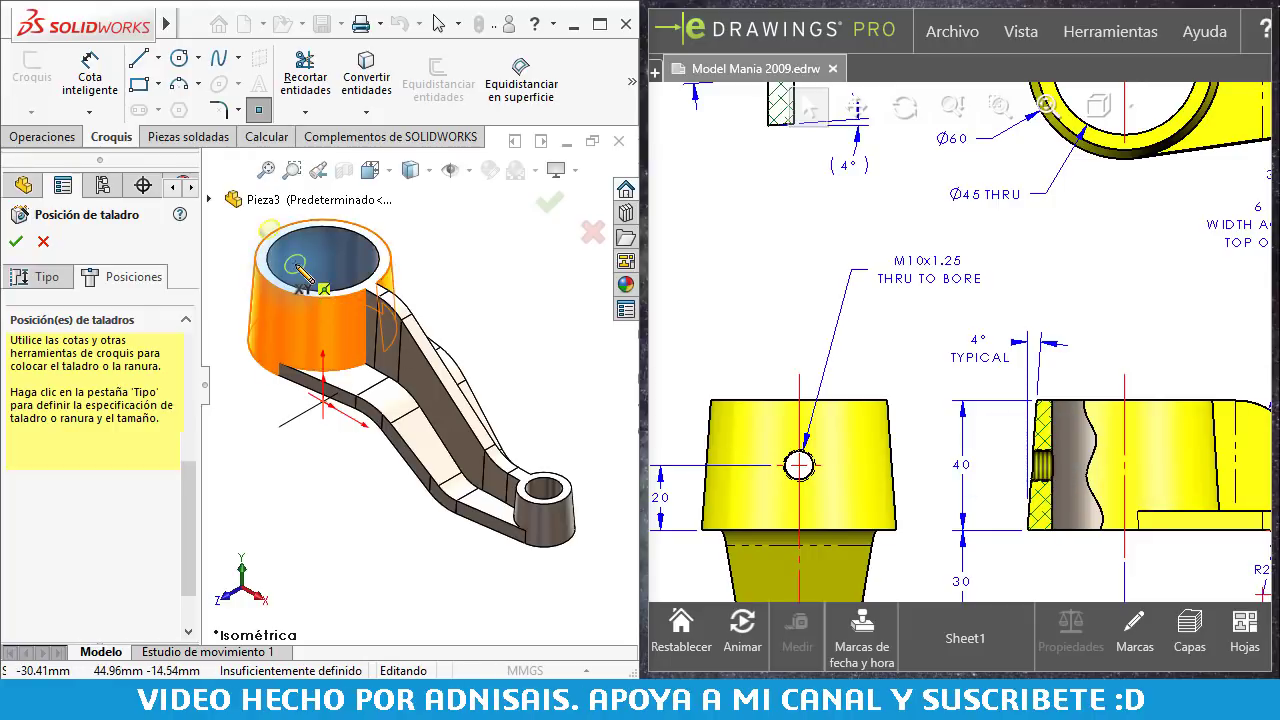
{"action": "mouse_move", "coordinate": [300, 268]}
{"action": "middle_mouse_down"}
{"action": "mouse_move", "coordinate": [352, 292]}
{"action": "mouse_move", "coordinate": [330, 290]}
{"action": "middle_mouse_up"}
{"action": "scroll", "coordinate": [352, 292], "scroll_direction": "down", "scroll_amount": 3}
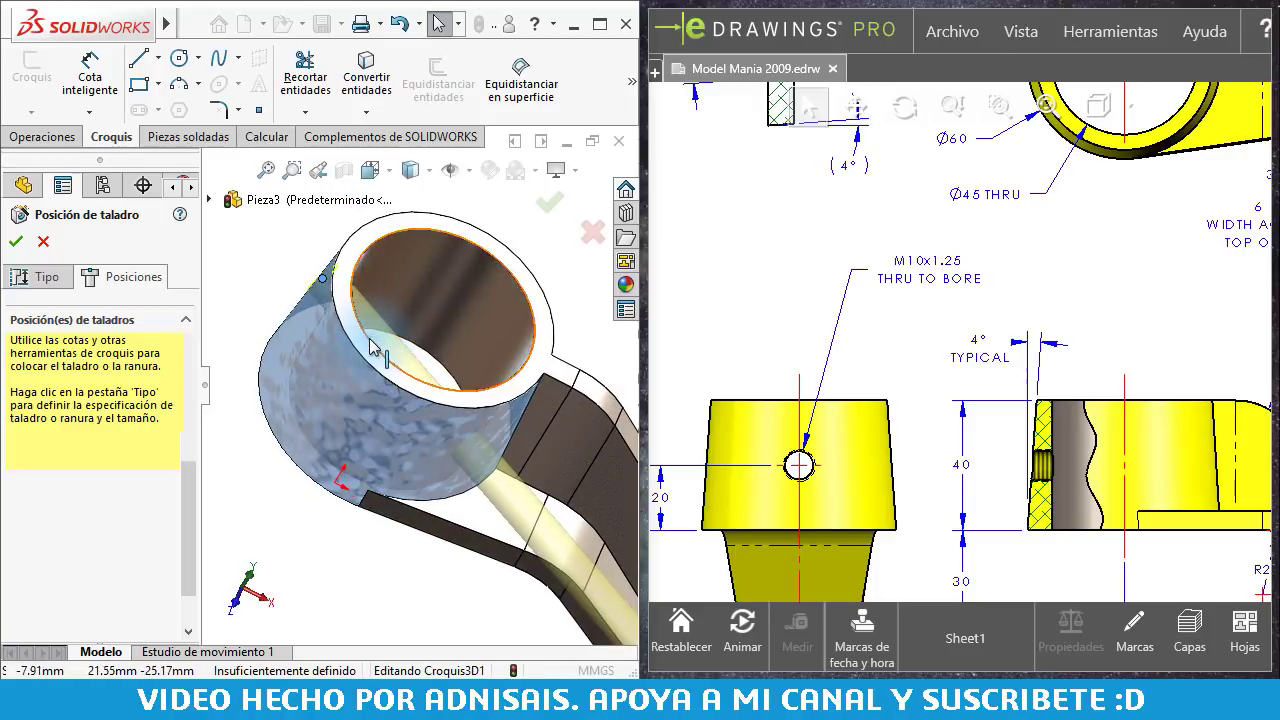
Step: Discard the misplaced point and place the hole point on the large boss's outer face
{"action": "left_click", "coordinate": [263, 246]}
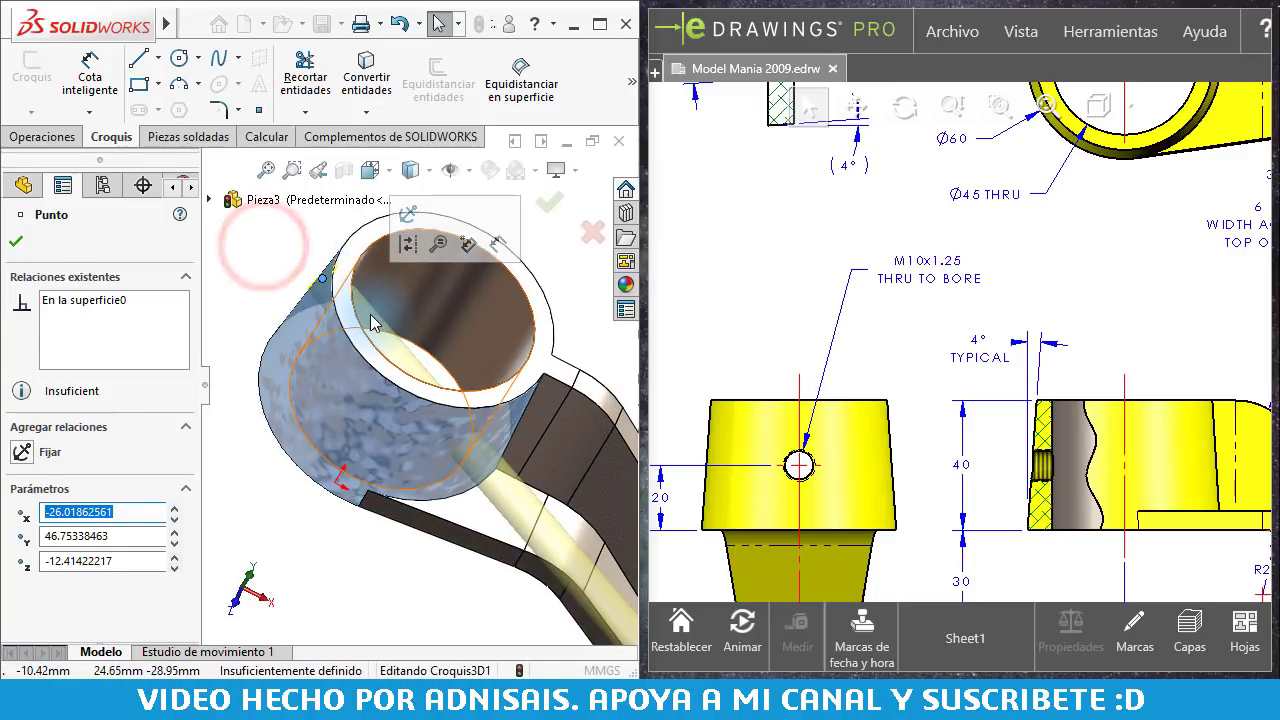
{"action": "key", "text": "Escape"}
{"action": "left_click", "coordinate": [257, 113]}
{"action": "mouse_move", "coordinate": [440, 332]}
{"action": "middle_mouse_down"}
{"action": "mouse_move", "coordinate": [357, 314]}
{"action": "mouse_move", "coordinate": [343, 291]}
{"action": "mouse_move", "coordinate": [484, 418]}
{"action": "middle_mouse_up"}
{"action": "left_click", "coordinate": [350, 366]}
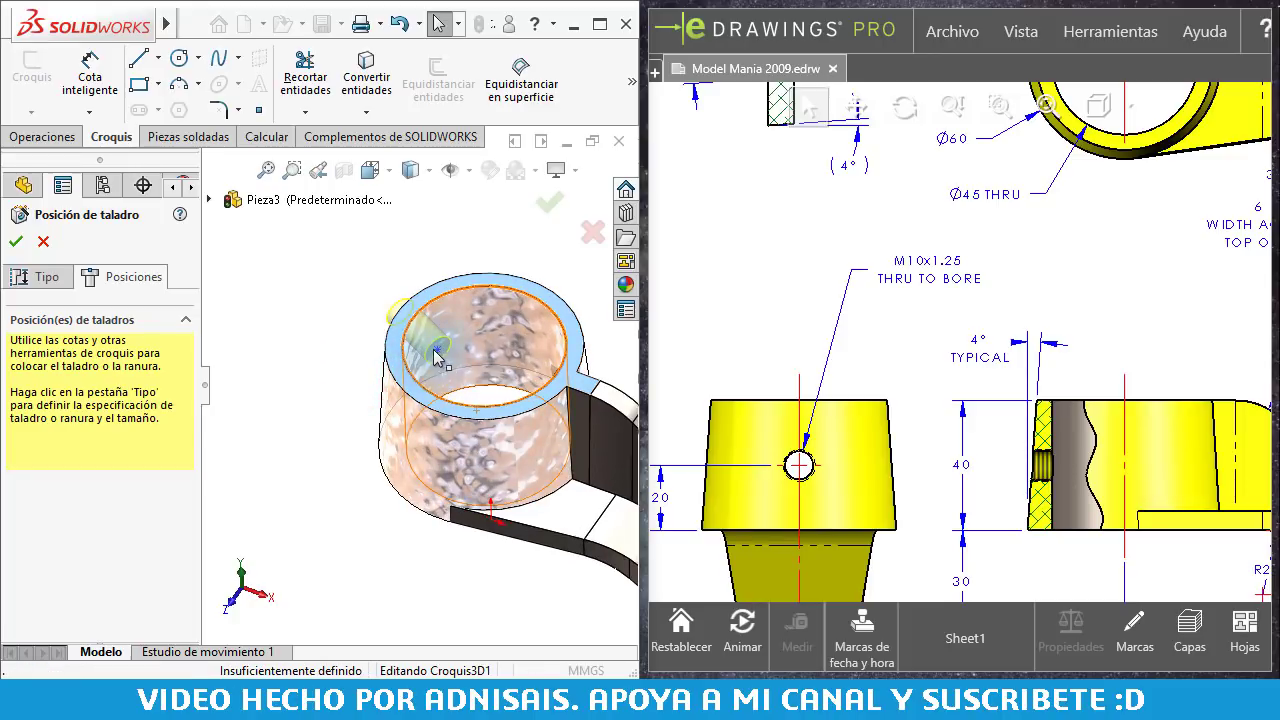
{"action": "left_click", "coordinate": [301, 325]}
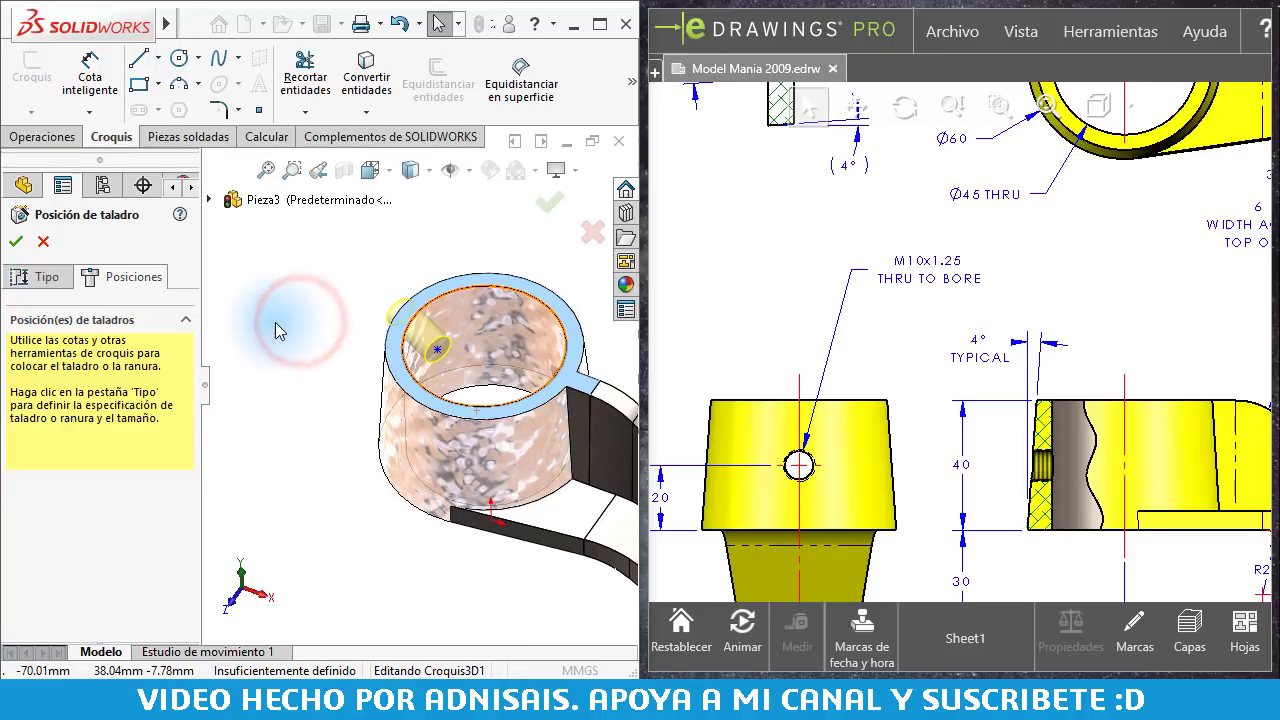
{"action": "middle_click_drag", "start_coordinate": [337, 283], "coordinate": [405, 340]}
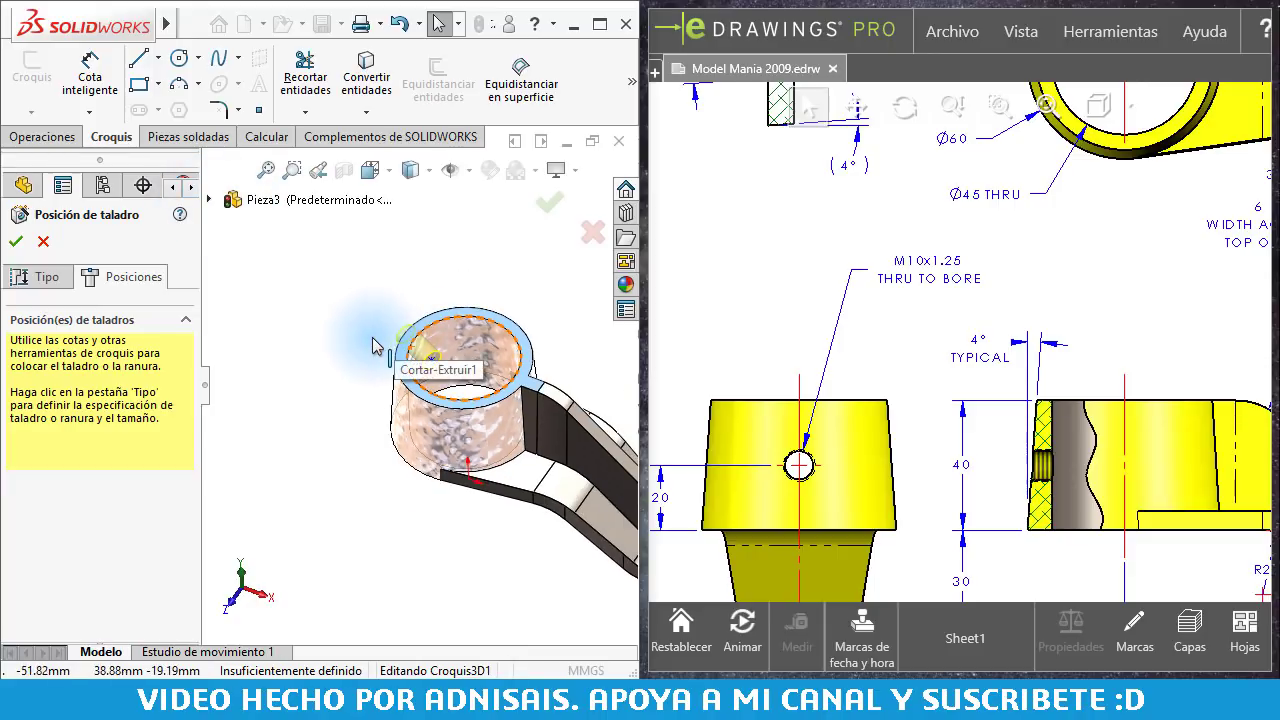
Step: Give the hole point an En plano relation to Alzado and check its alignment
{"action": "left_click", "coordinate": [209, 199]}
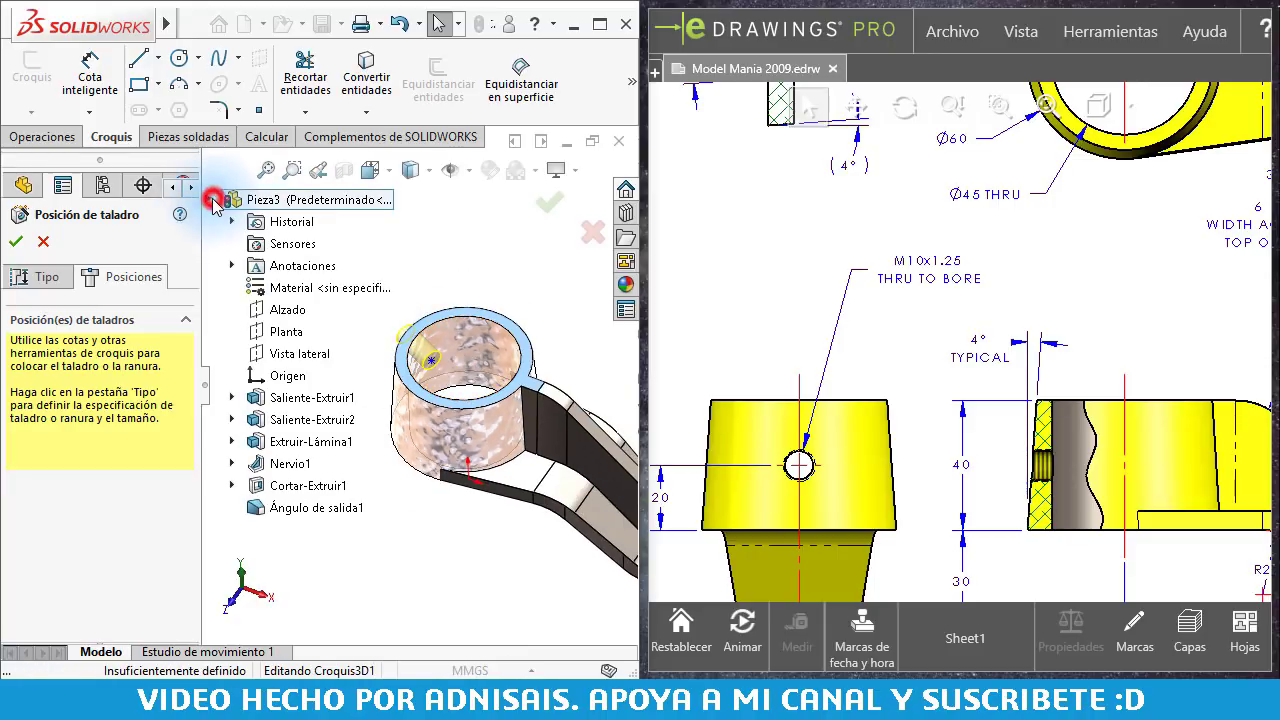
{"action": "left_click", "coordinate": [274, 312]}
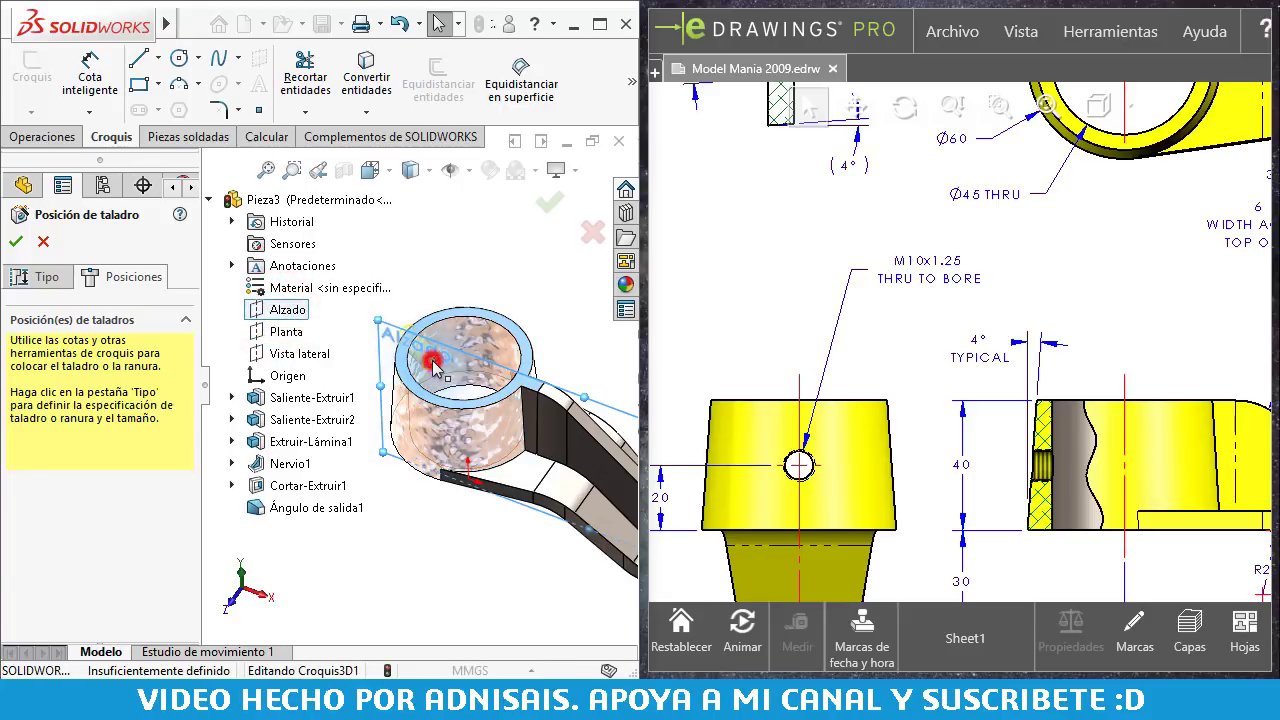
{"action": "left_click", "coordinate": [432, 363], "text": "ctrl"}
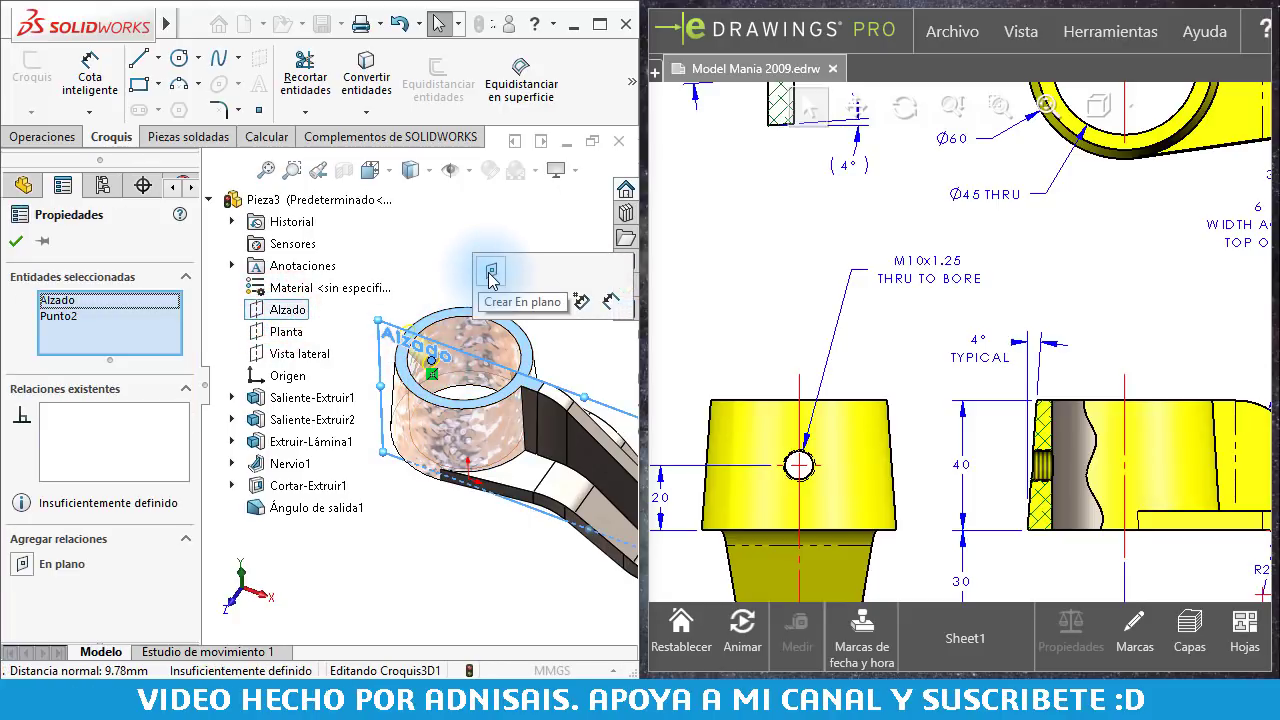
{"action": "left_click", "coordinate": [489, 272]}
{"action": "middle_click_drag", "start_coordinate": [445, 270], "coordinate": [415, 388]}
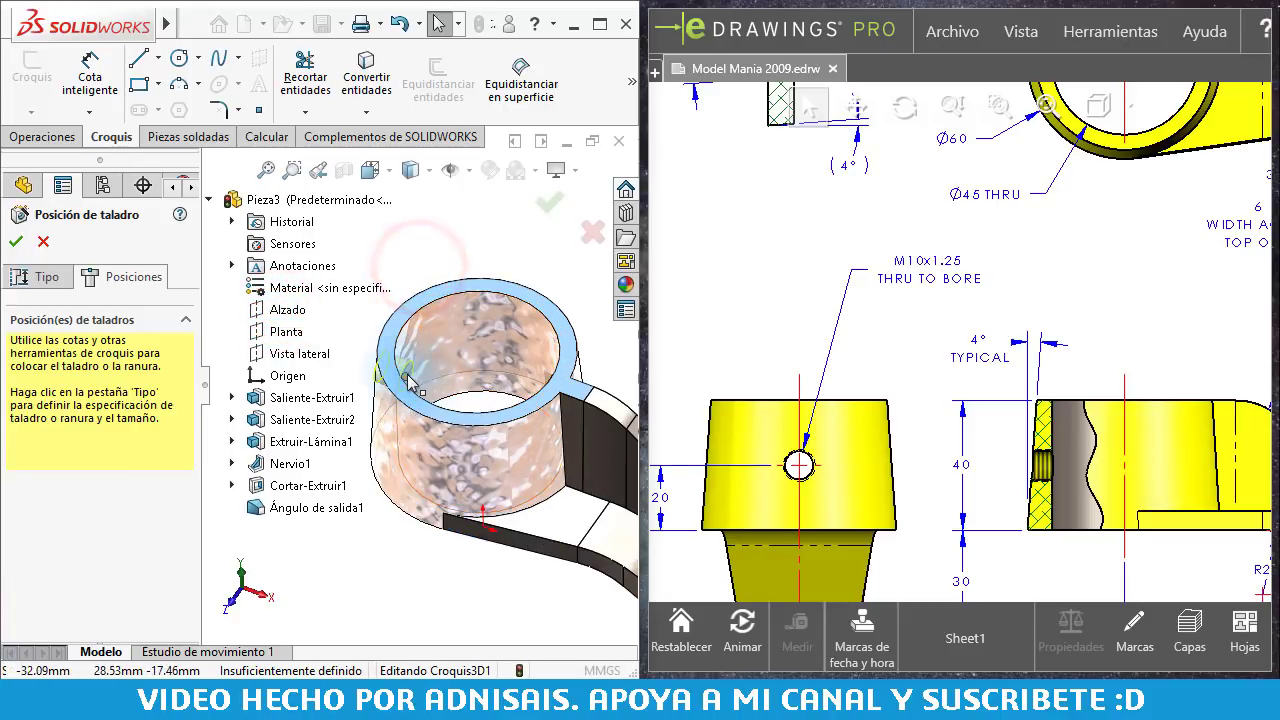
{"action": "left_click", "coordinate": [406, 362]}
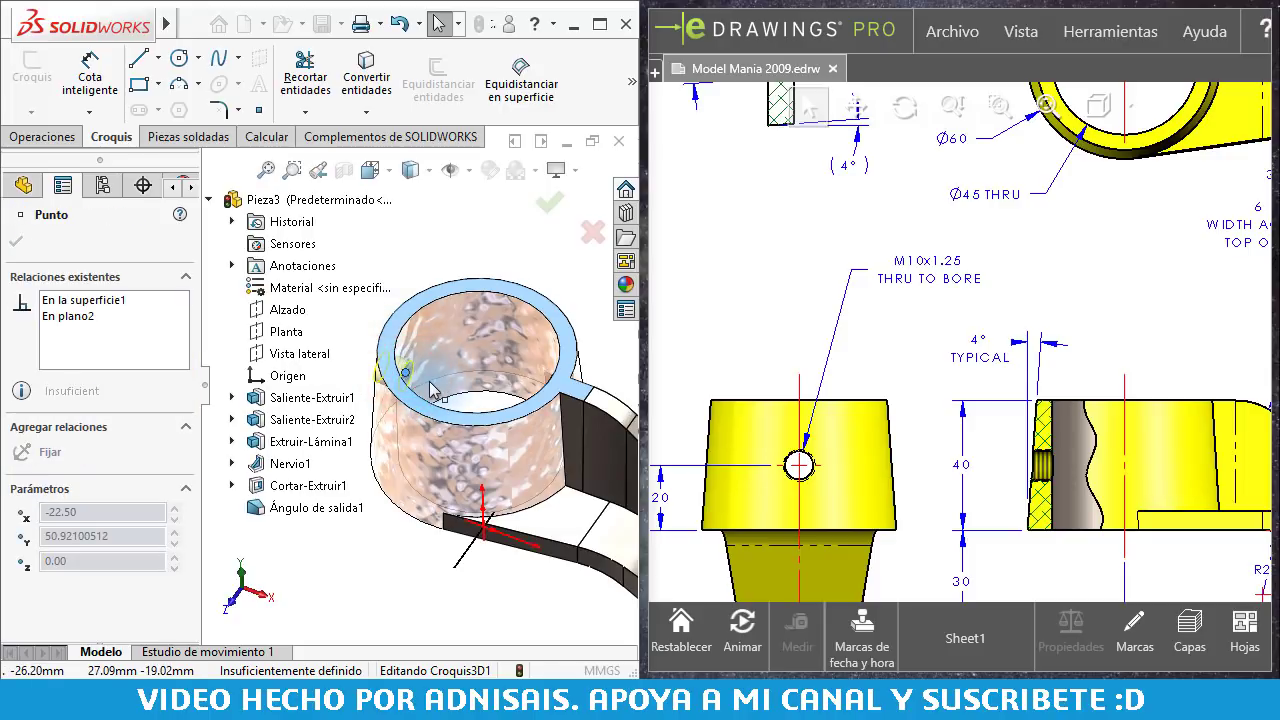
{"action": "left_click", "coordinate": [402, 228]}
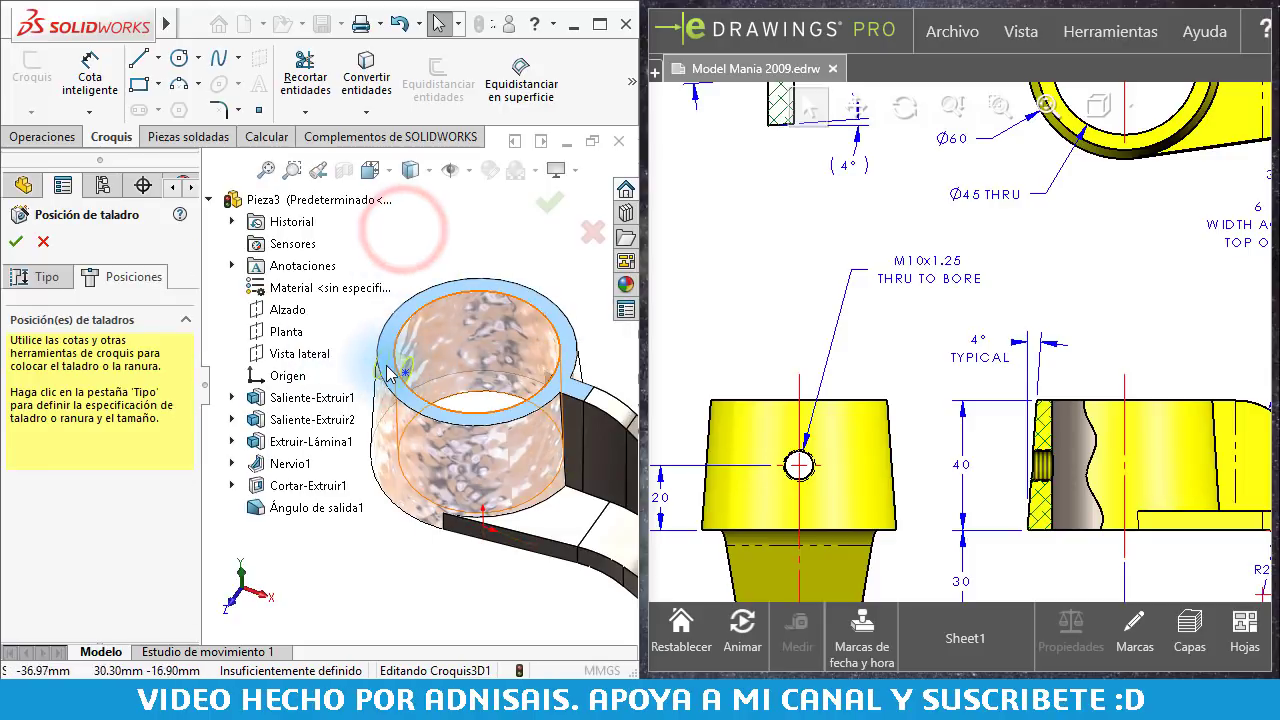
{"action": "left_click", "coordinate": [287, 310]}
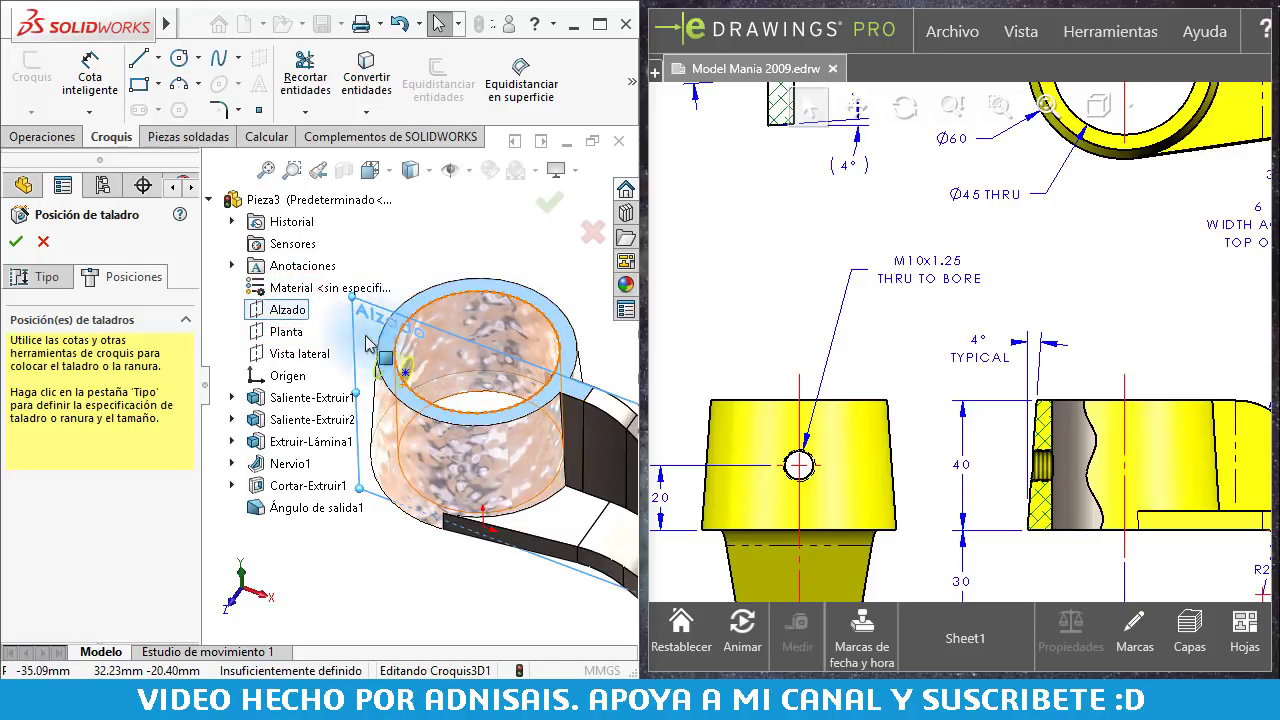
{"action": "left_click", "coordinate": [443, 266]}
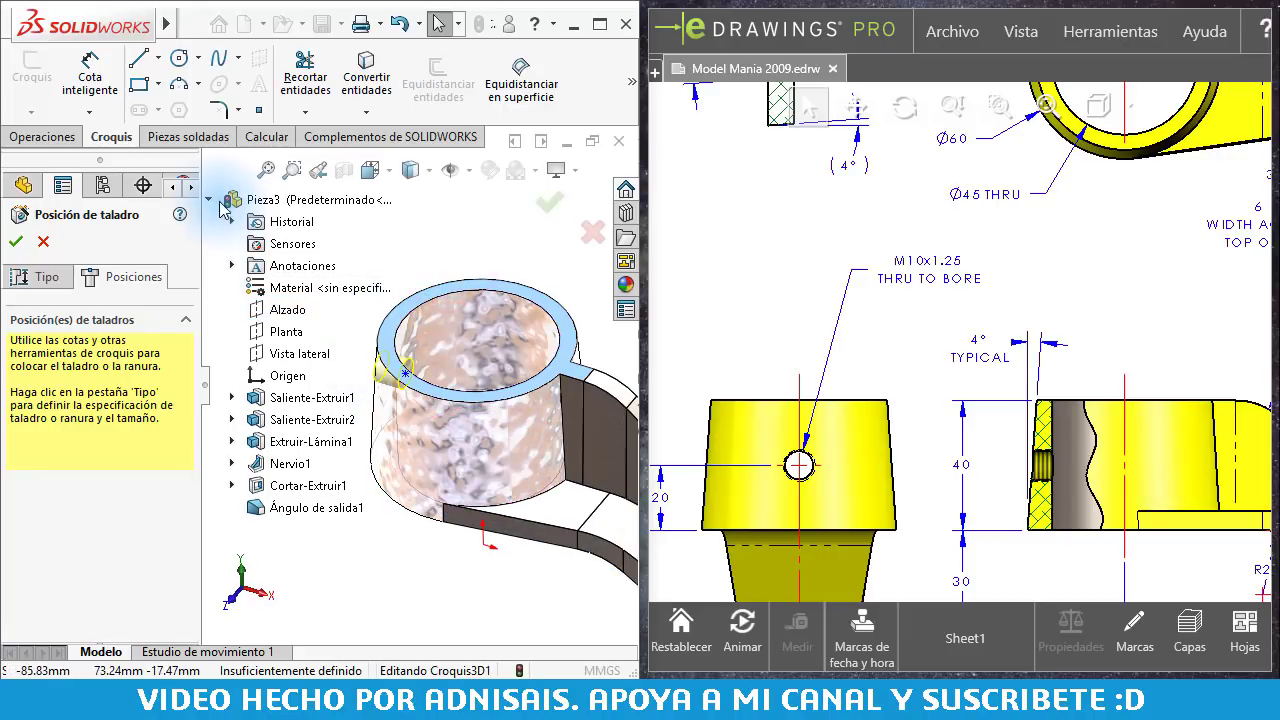
{"action": "left_click", "coordinate": [209, 199]}
{"action": "middle_click_drag", "start_coordinate": [300, 360], "coordinate": [349, 331]}
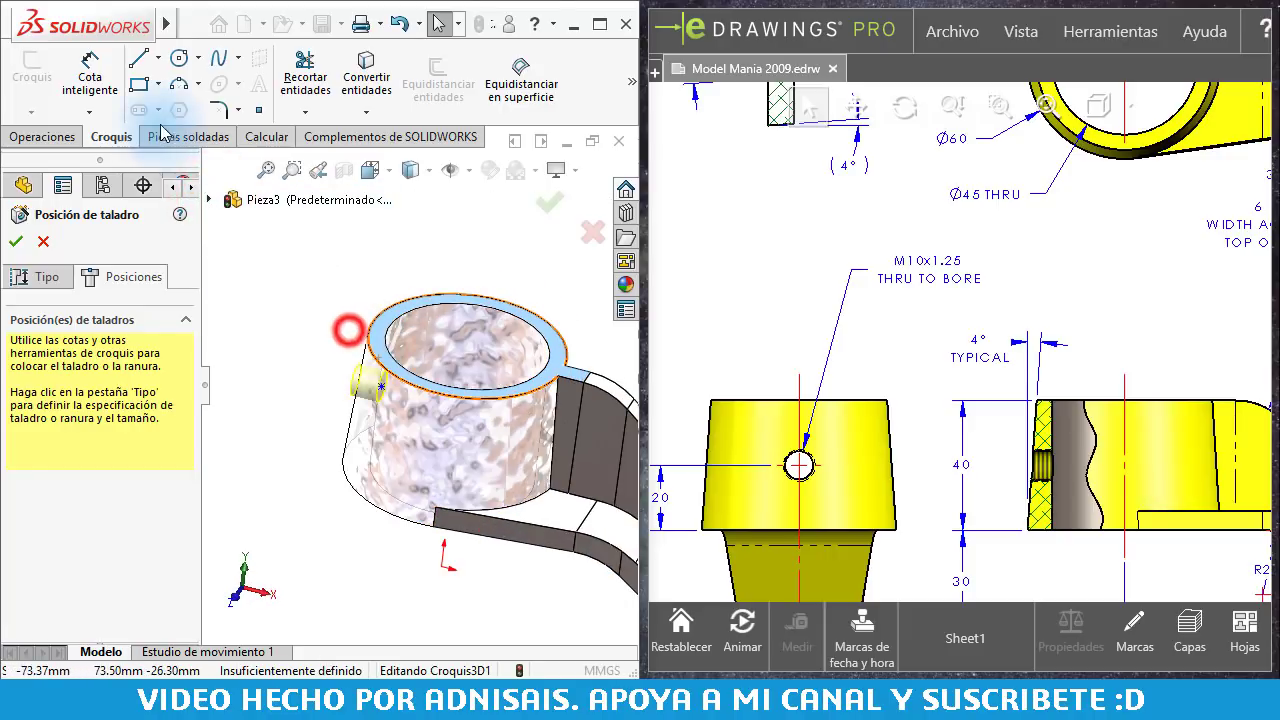
{"action": "left_click", "coordinate": [89, 76]}
Step: Dimension the hole point 20 mm above the boss's bottom edge and accept the tapped hole
{"action": "left_click", "coordinate": [381, 391]}
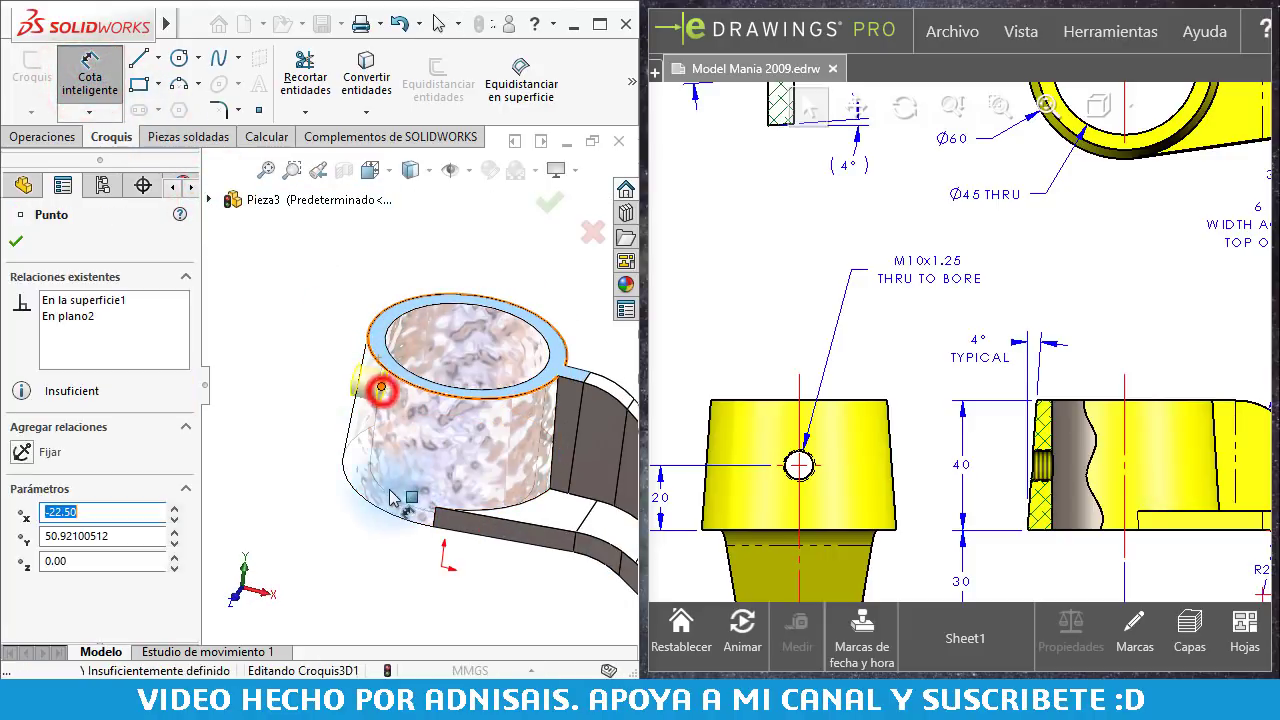
{"action": "mouse_move", "coordinate": [392, 499]}
{"action": "middle_mouse_down"}
{"action": "mouse_move", "coordinate": [338, 547]}
{"action": "mouse_move", "coordinate": [366, 546]}
{"action": "mouse_move", "coordinate": [335, 505]}
{"action": "middle_mouse_up"}
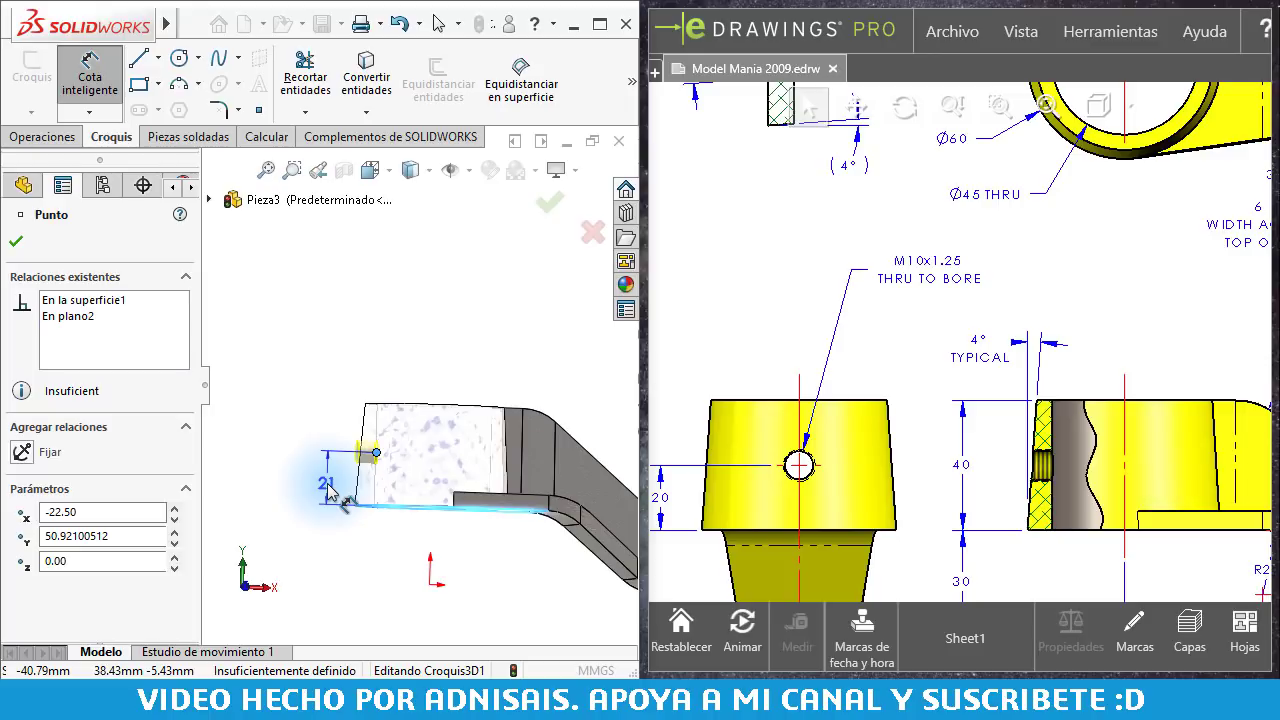
{"action": "left_click", "coordinate": [328, 490]}
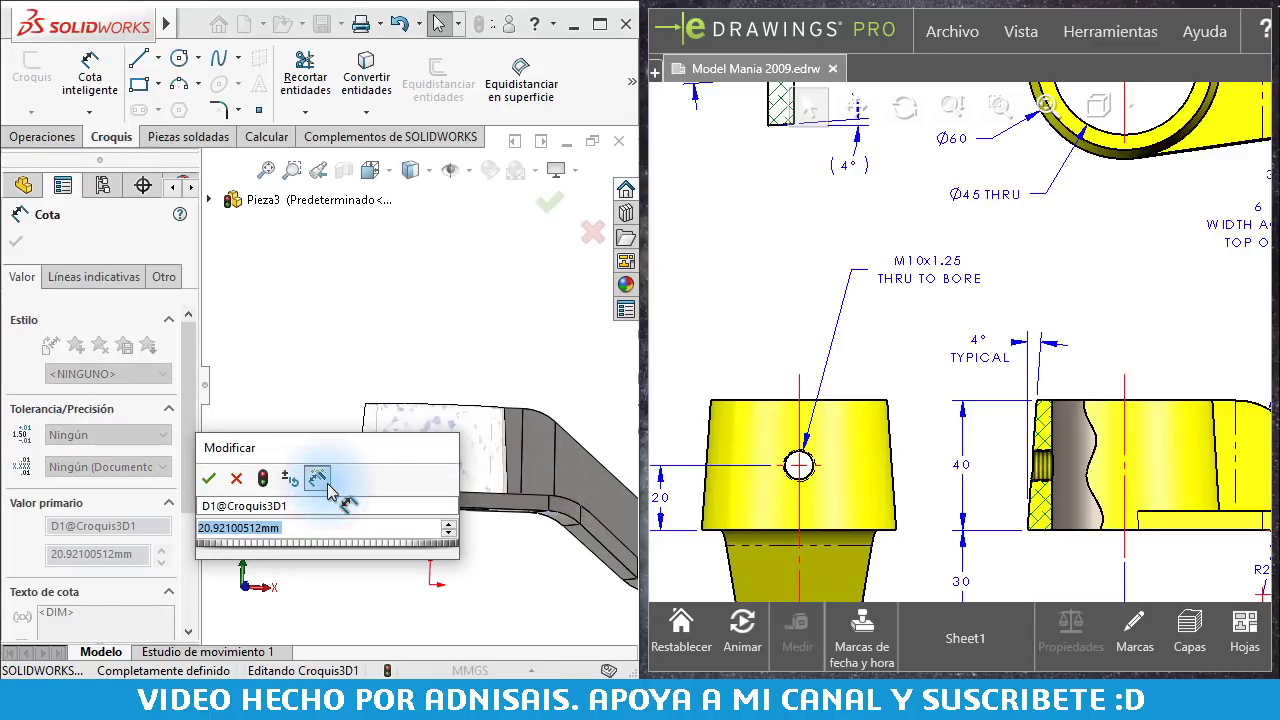
{"action": "type", "text": "20"}
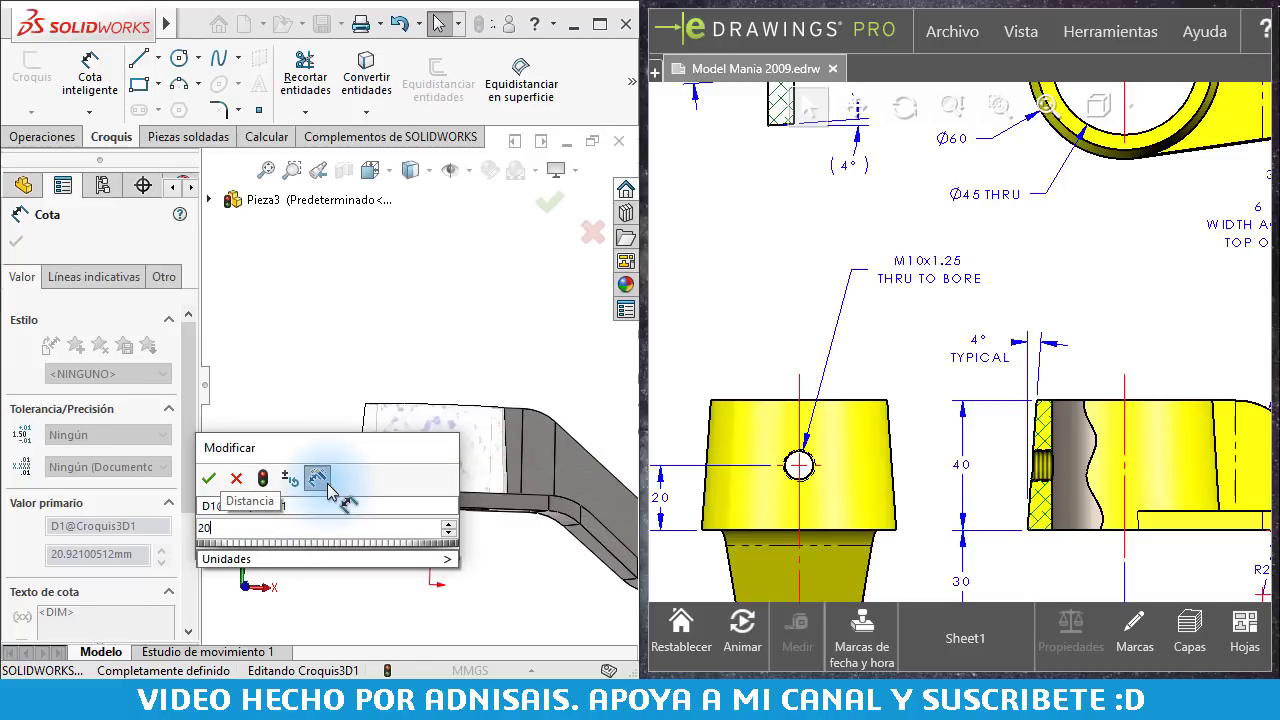
{"action": "key", "text": "Return"}
{"action": "key", "text": "Escape"}
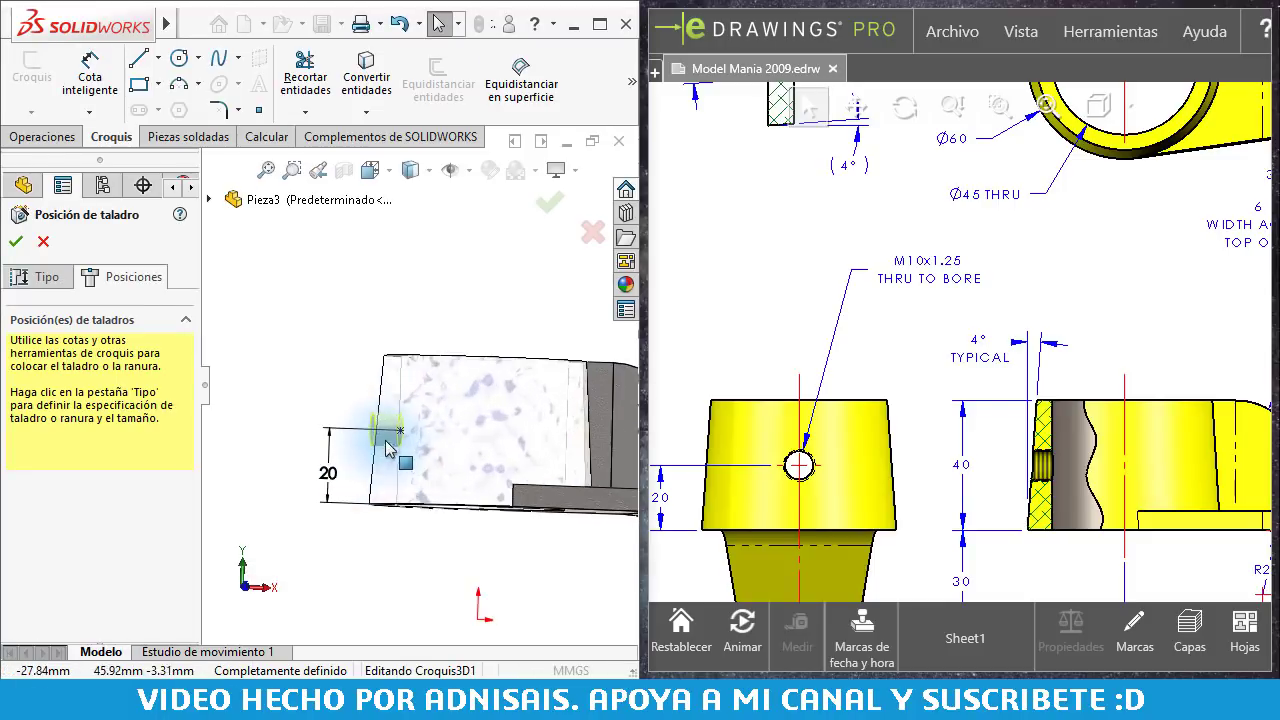
{"action": "left_click", "coordinate": [553, 206]}
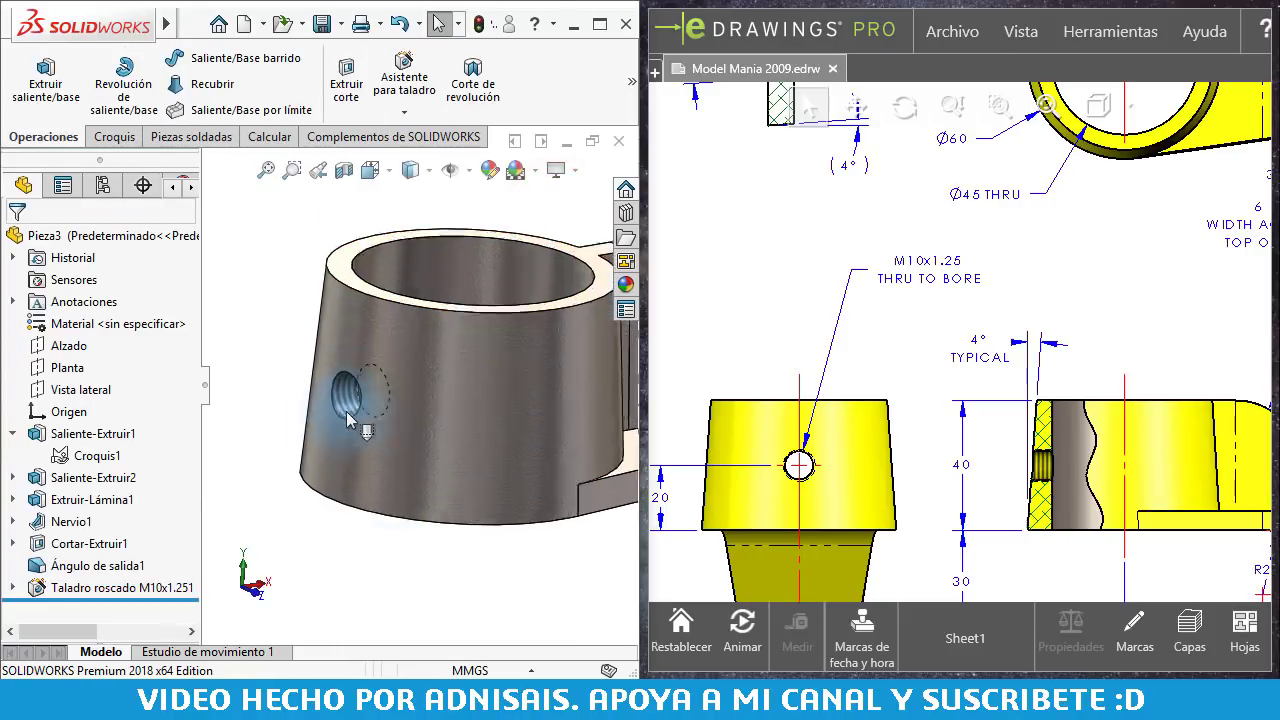
Step: Zoom in to inspect the M10x1.25 threads, then return to the isometric view
{"action": "scroll", "coordinate": [348, 420], "scroll_direction": "down", "scroll_amount": 3}
{"action": "scroll", "coordinate": [350, 428], "scroll_direction": "down", "scroll_amount": 3}
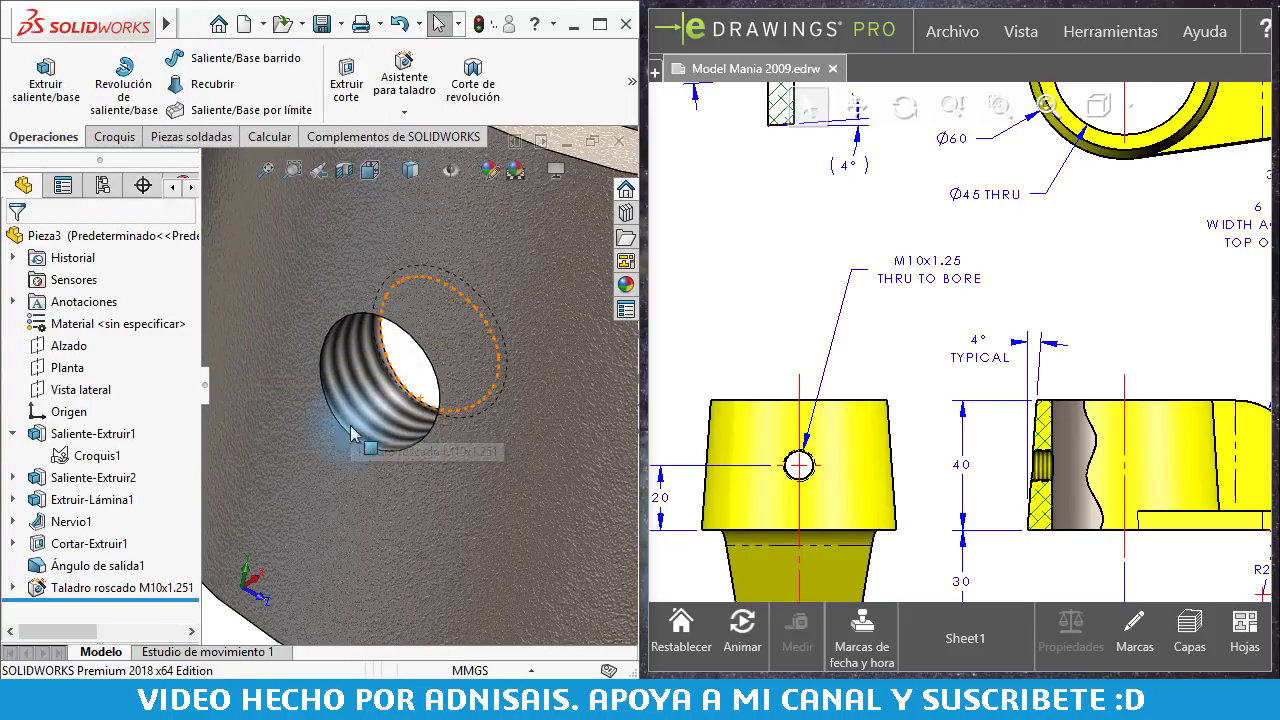
{"action": "scroll", "coordinate": [360, 440], "scroll_direction": "up", "scroll_amount": 2}
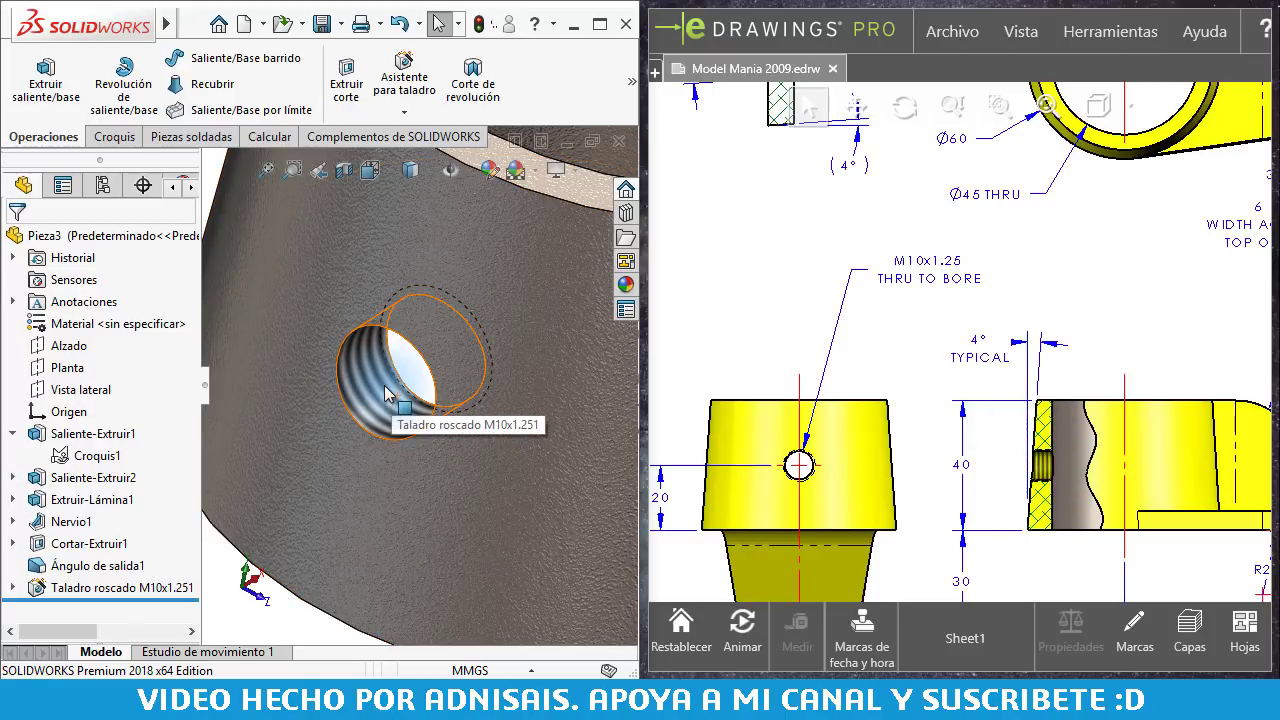
{"action": "scroll", "coordinate": [407, 403], "scroll_direction": "up", "scroll_amount": 3}
{"action": "scroll", "coordinate": [407, 410], "scroll_direction": "up", "scroll_amount": 3}
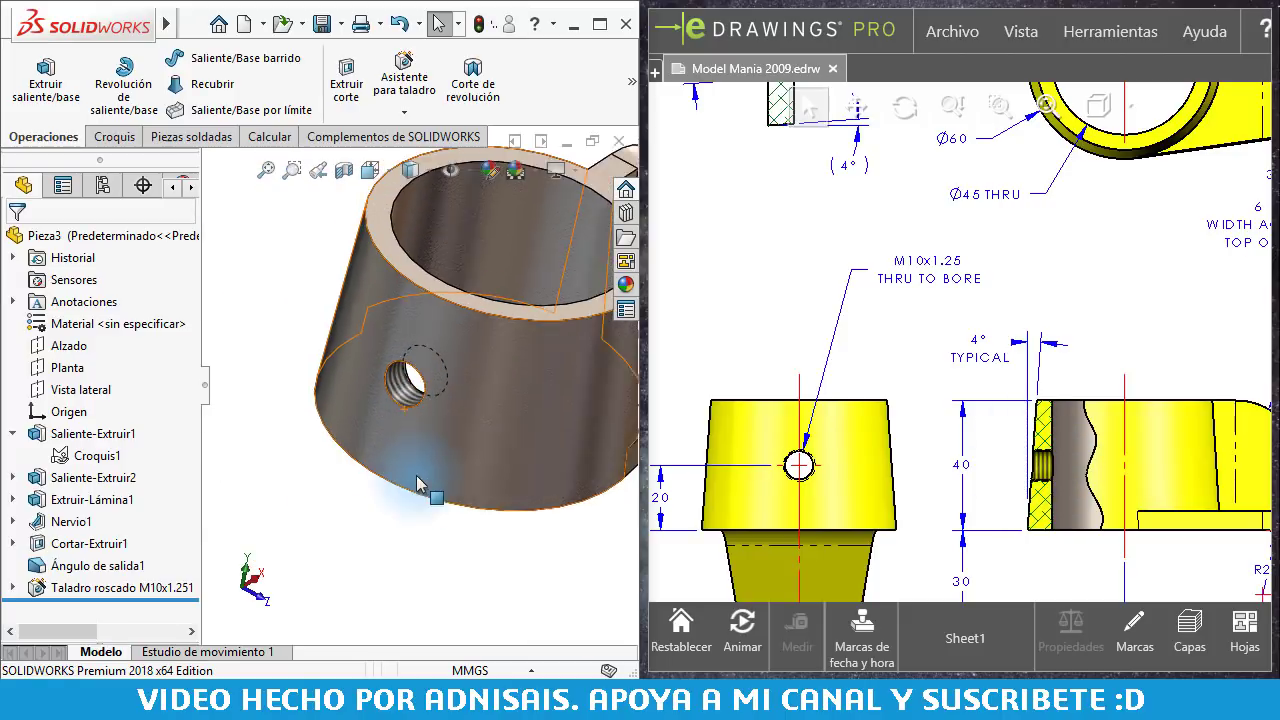
{"action": "key", "text": "ctrl+7"}
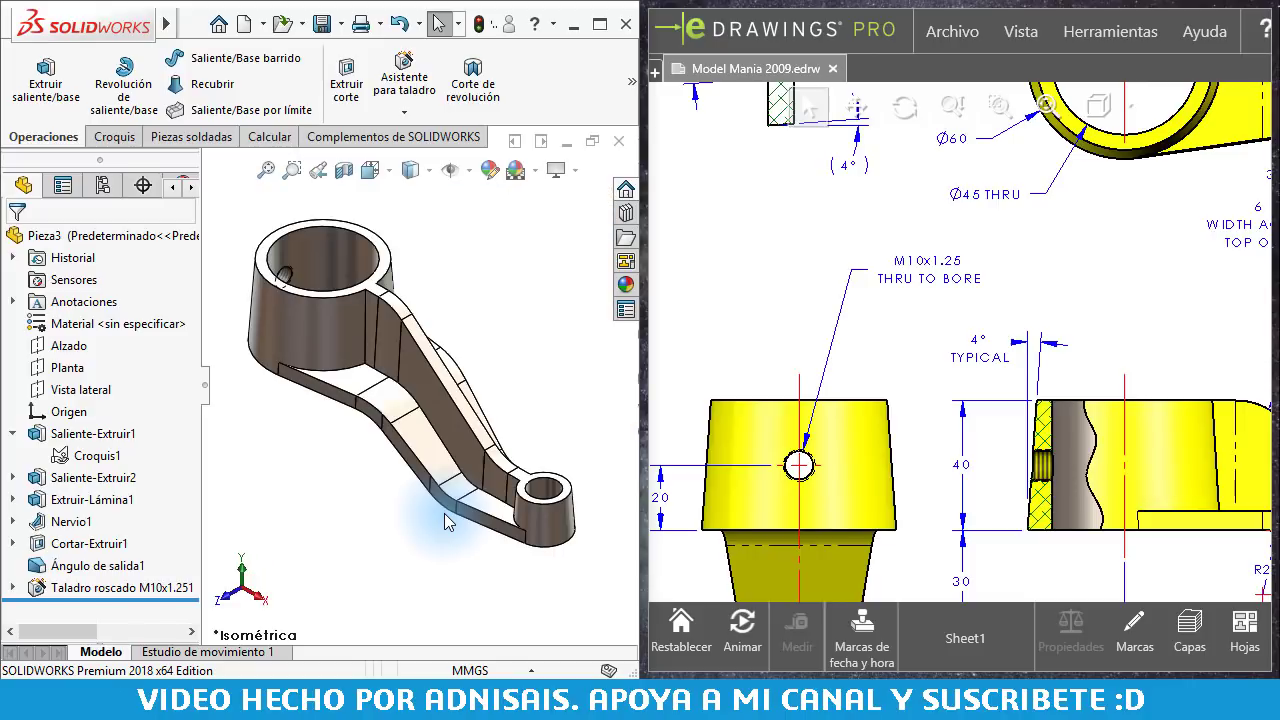
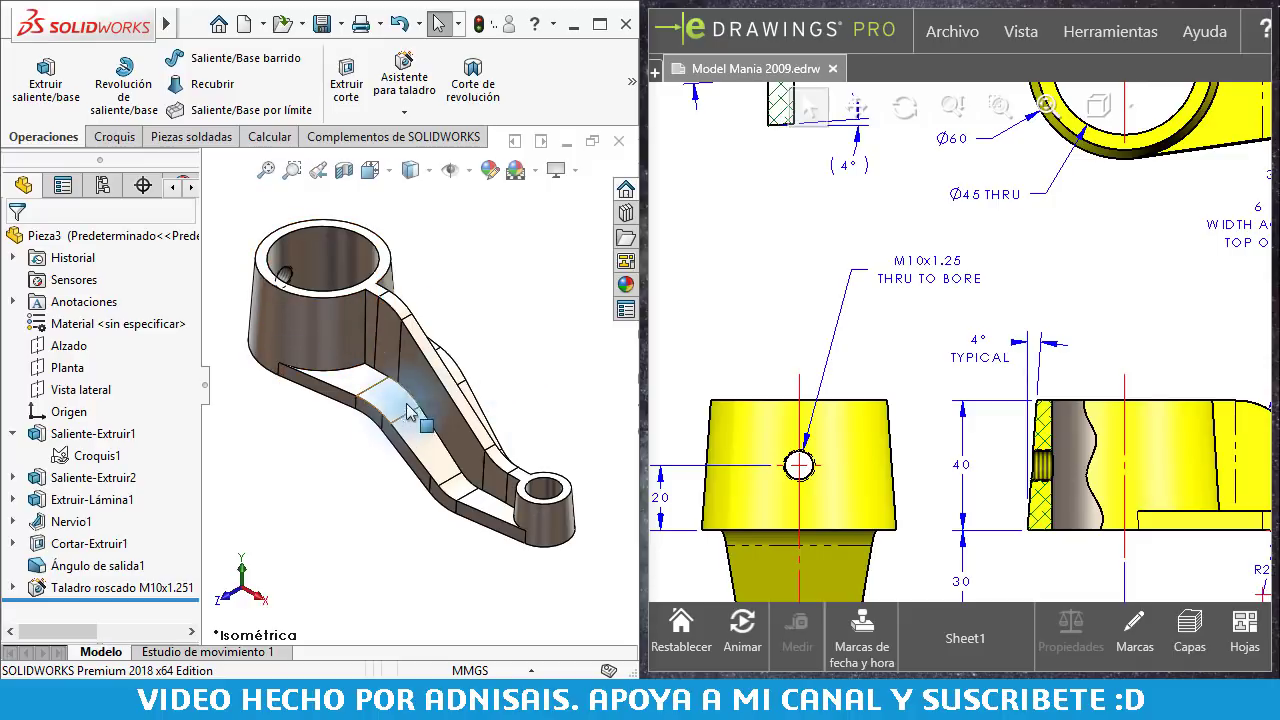
Step: Zoom in to inspect the M10x1.25 threaded hole through the large boss
{"action": "left_click", "coordinate": [449, 277]}
{"action": "left_click", "coordinate": [517, 288]}
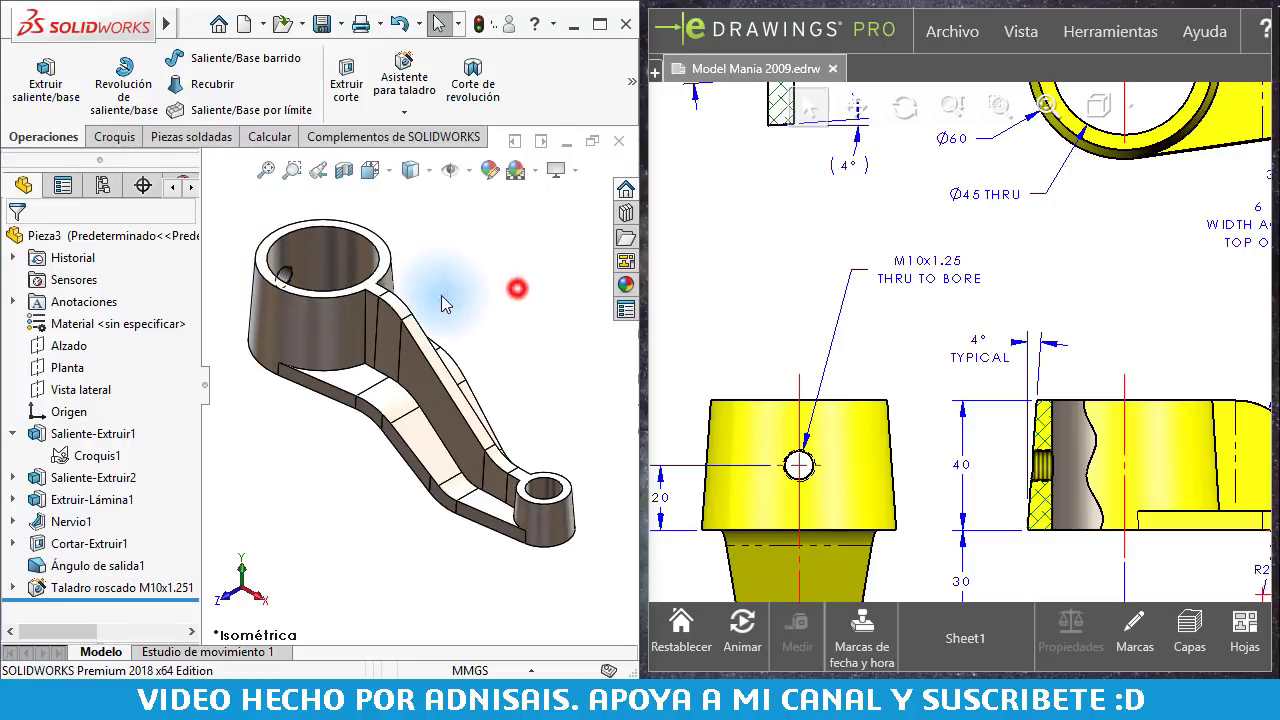
{"action": "scroll", "coordinate": [445, 305], "scroll_direction": "down", "scroll_amount": 3}
{"action": "scroll", "coordinate": [368, 310], "scroll_direction": "down", "scroll_amount": 3}
{"action": "scroll", "coordinate": [380, 338], "scroll_direction": "up", "scroll_amount": 3}
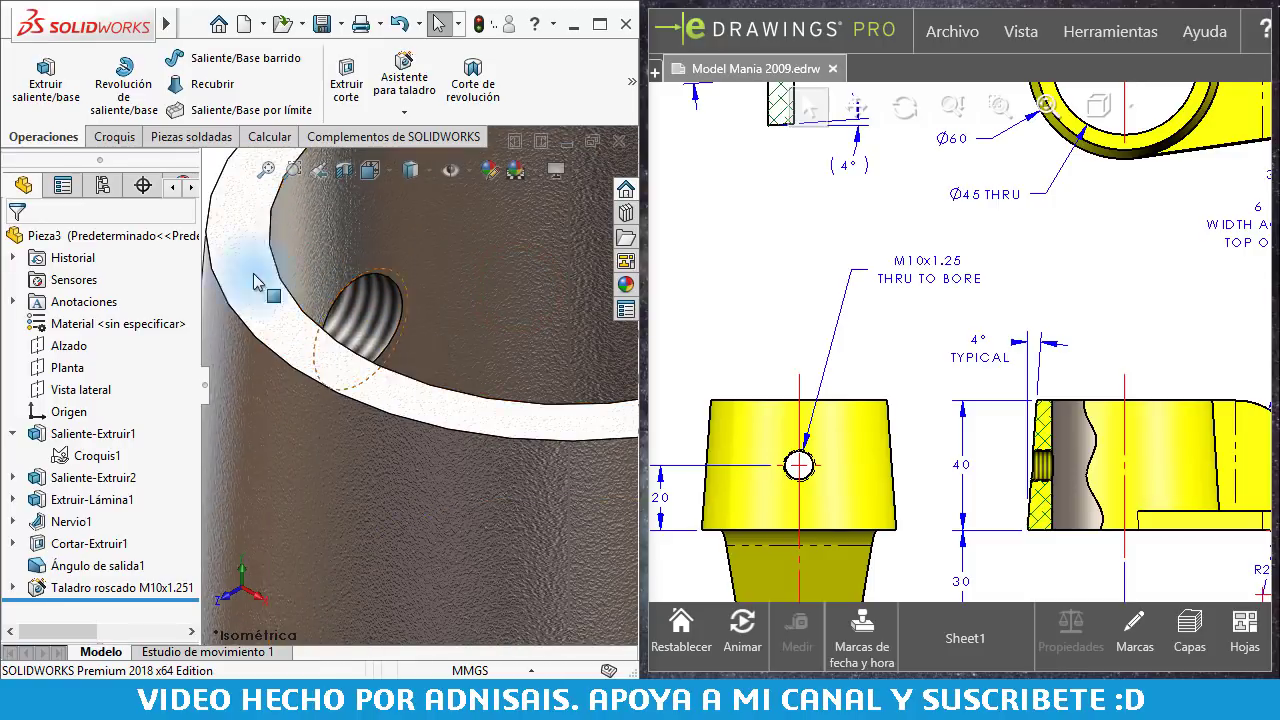
{"action": "scroll", "coordinate": [375, 290], "scroll_direction": "up", "scroll_amount": 3}
{"action": "scroll", "coordinate": [375, 290], "scroll_direction": "up", "scroll_amount": 3}
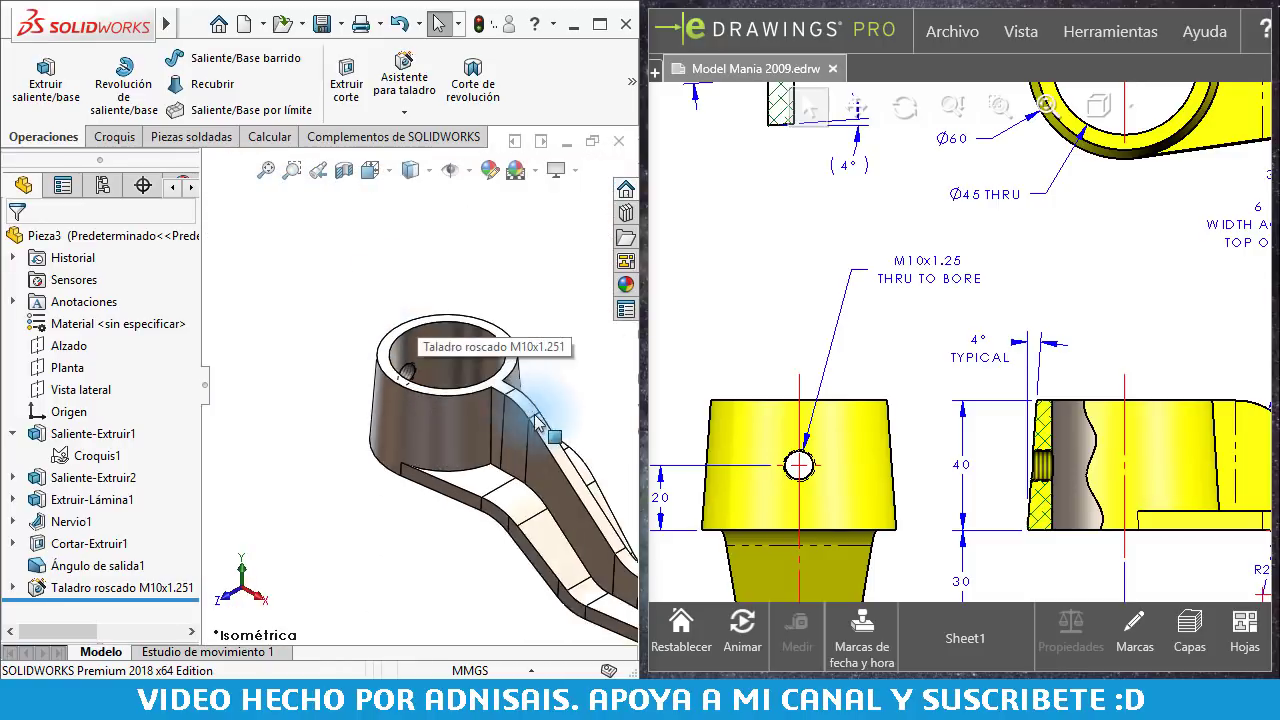
{"action": "scroll", "coordinate": [580, 350], "scroll_direction": "up", "scroll_amount": 2}
Step: Zoom back out and start a new Fillet (Redondeo) feature from the Features overflow
{"action": "left_click", "coordinate": [578, 347]}
{"action": "scroll", "coordinate": [510, 420], "scroll_direction": "down", "scroll_amount": 3}
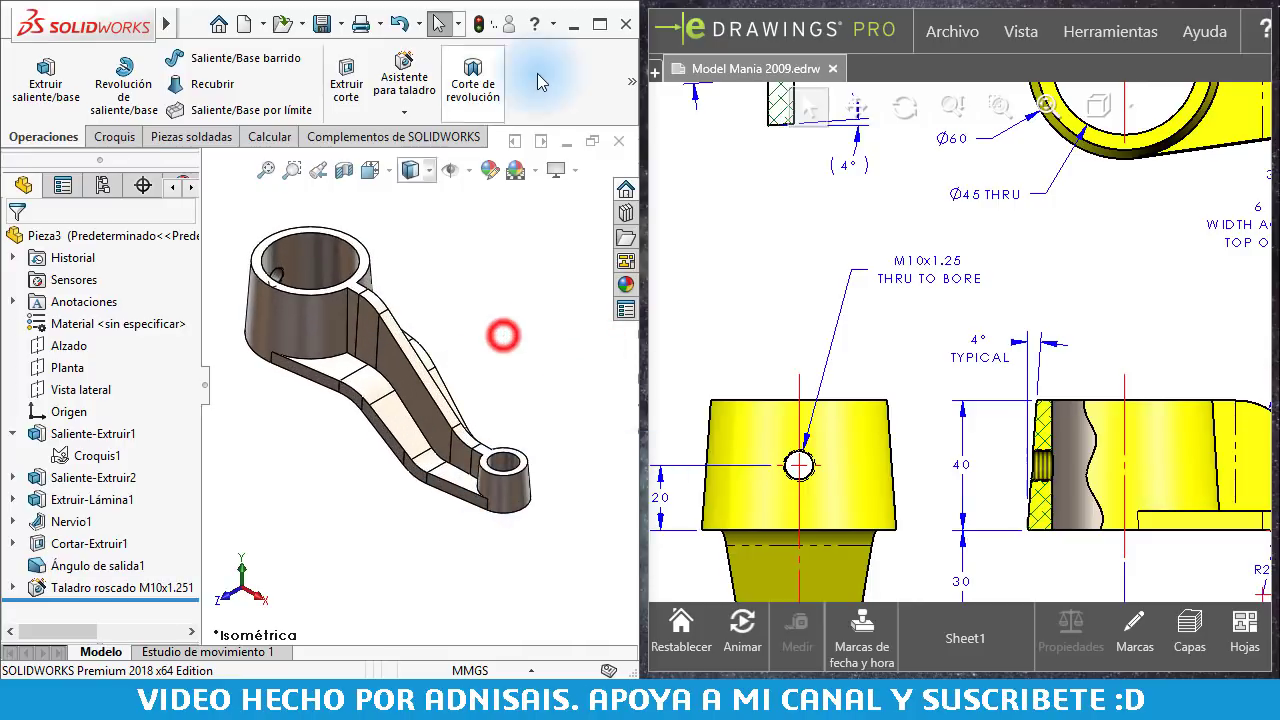
{"action": "left_click", "coordinate": [631, 81]}
{"action": "left_click", "coordinate": [196, 172]}
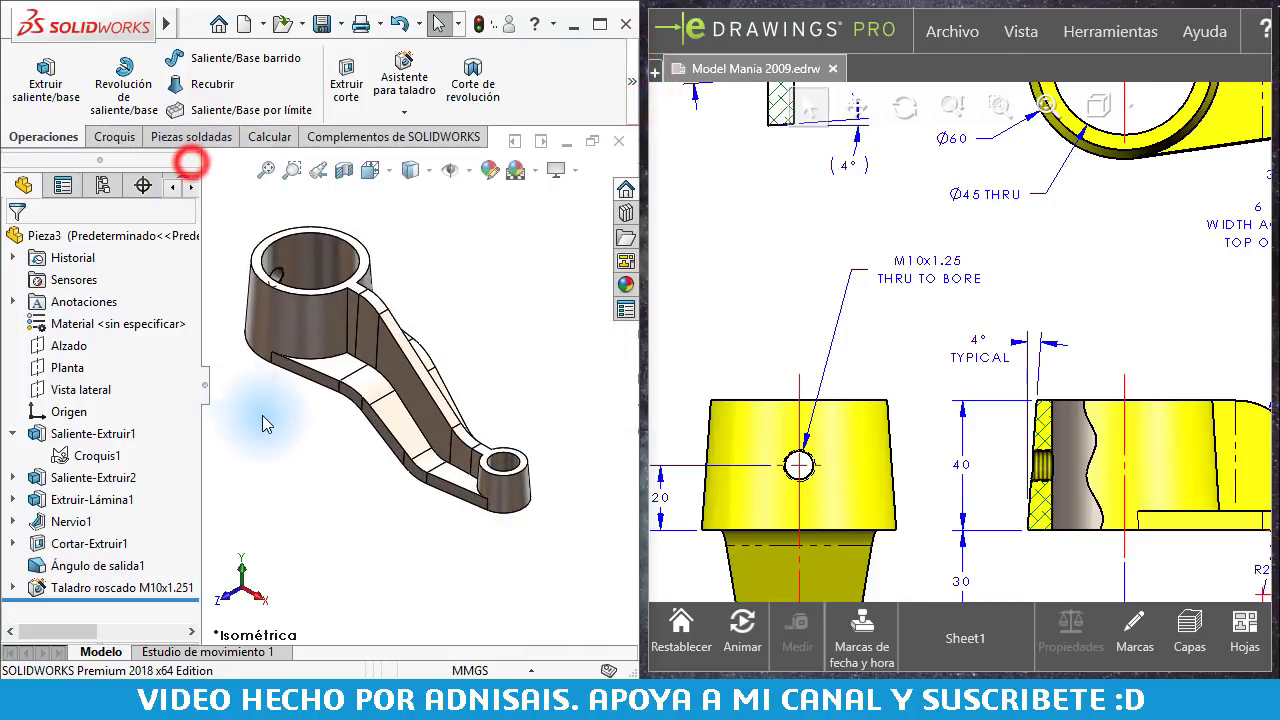
Step: Set the fillet radius to 2 mm
{"action": "left_click_drag", "start_coordinate": [184, 400], "coordinate": [182, 500]}
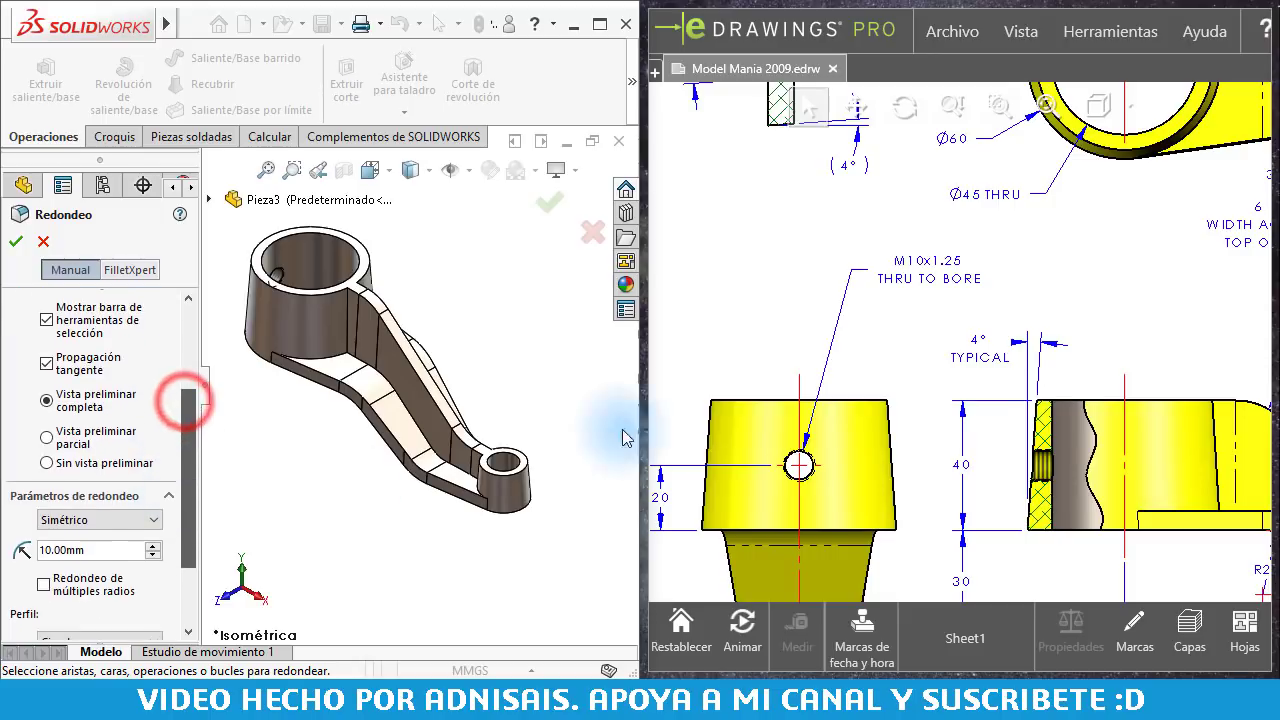
{"action": "scroll", "coordinate": [1049, 352], "scroll_direction": "up", "scroll_amount": 2}
{"action": "scroll", "coordinate": [857, 268], "scroll_direction": "down", "scroll_amount": 3}
{"action": "scroll", "coordinate": [857, 268], "scroll_direction": "up", "scroll_amount": 2}
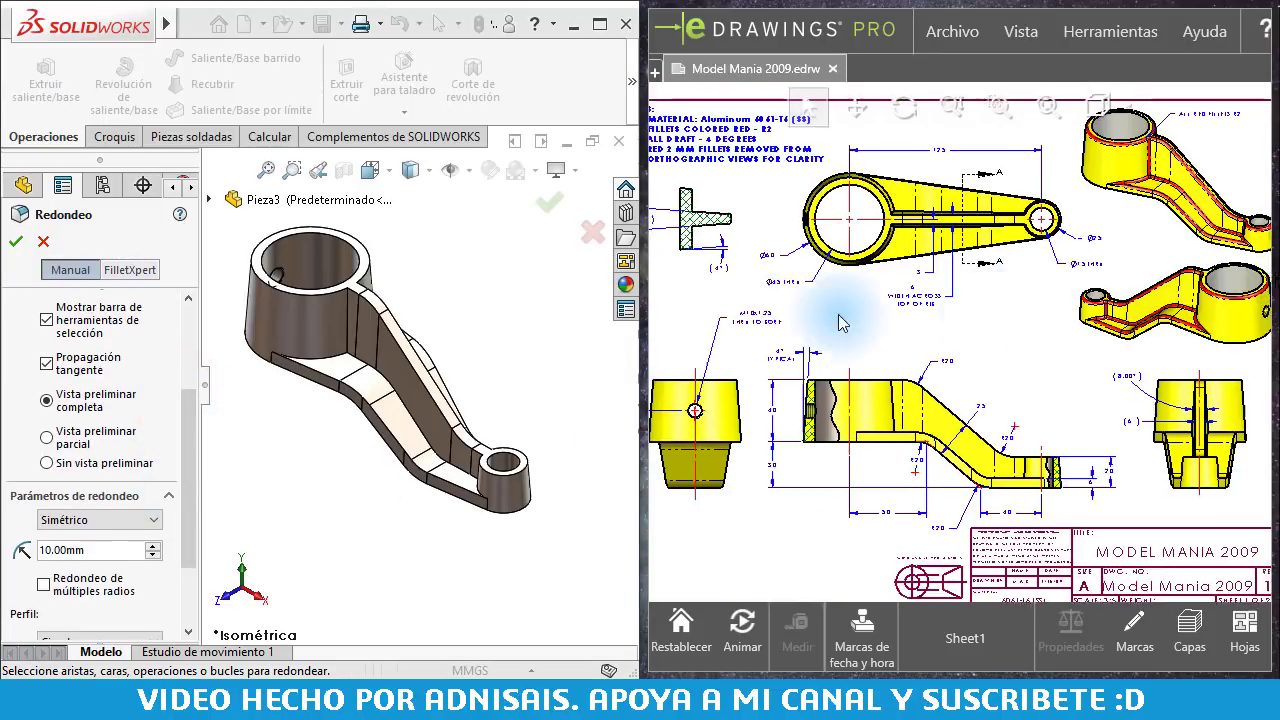
{"action": "scroll", "coordinate": [908, 280], "scroll_direction": "down", "scroll_amount": 2}
{"action": "scroll", "coordinate": [916, 270], "scroll_direction": "down", "scroll_amount": 2}
{"action": "scroll", "coordinate": [916, 268], "scroll_direction": "down", "scroll_amount": 2}
{"action": "scroll", "coordinate": [916, 268], "scroll_direction": "down", "scroll_amount": 1}
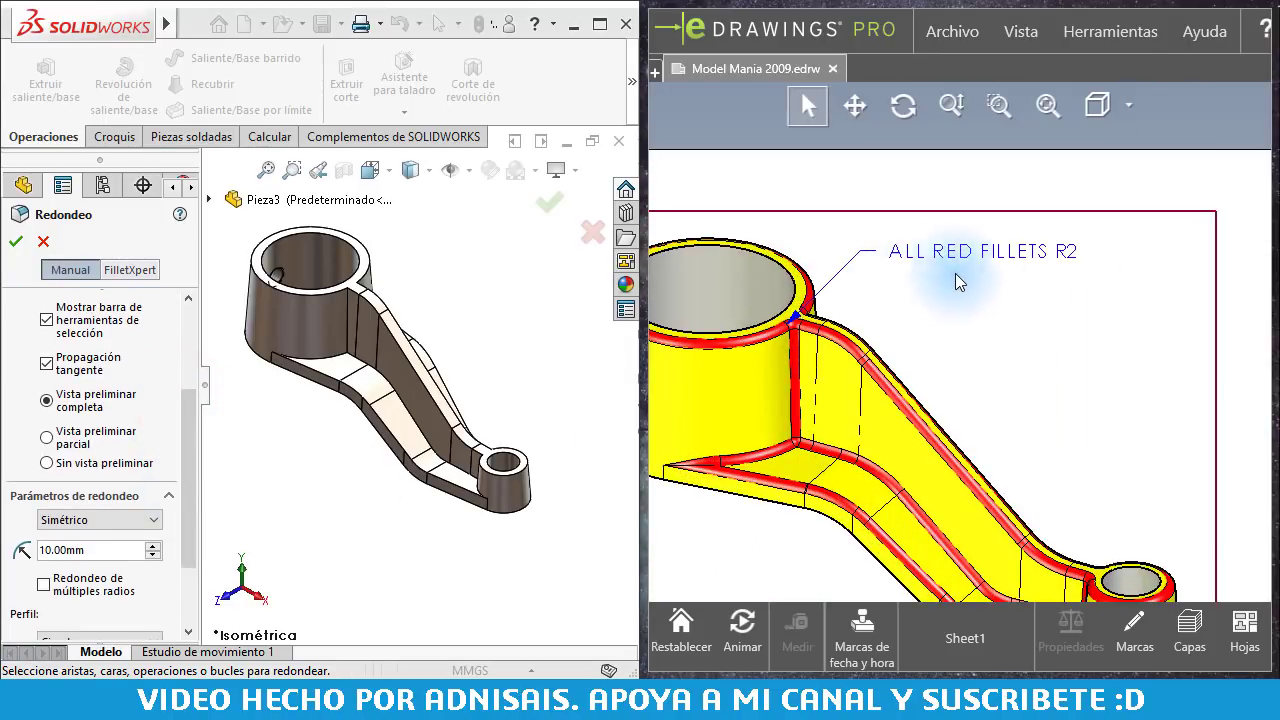
{"action": "scroll", "coordinate": [1000, 300], "scroll_direction": "up", "scroll_amount": 2}
{"action": "scroll", "coordinate": [1000, 300], "scroll_direction": "up", "scroll_amount": 2}
{"action": "scroll", "coordinate": [1000, 300], "scroll_direction": "up", "scroll_amount": 1}
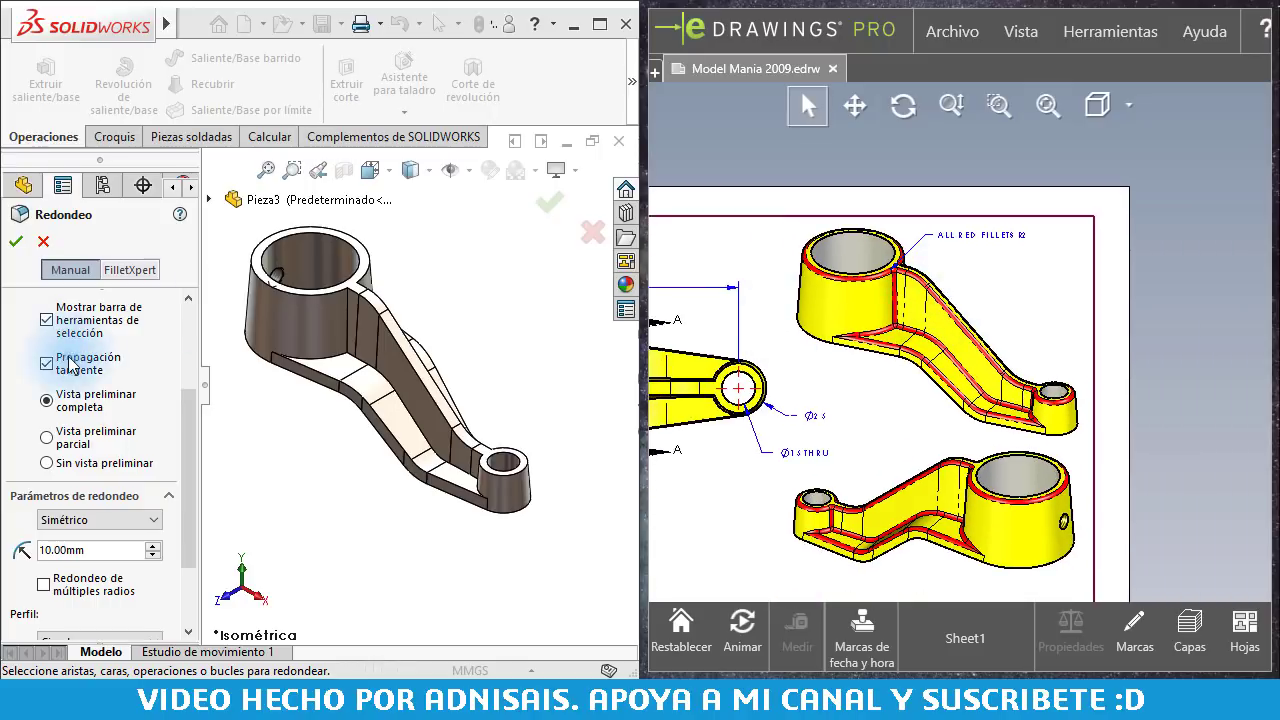
{"action": "left_click", "coordinate": [106, 548]}
{"action": "type", "text": "2"}
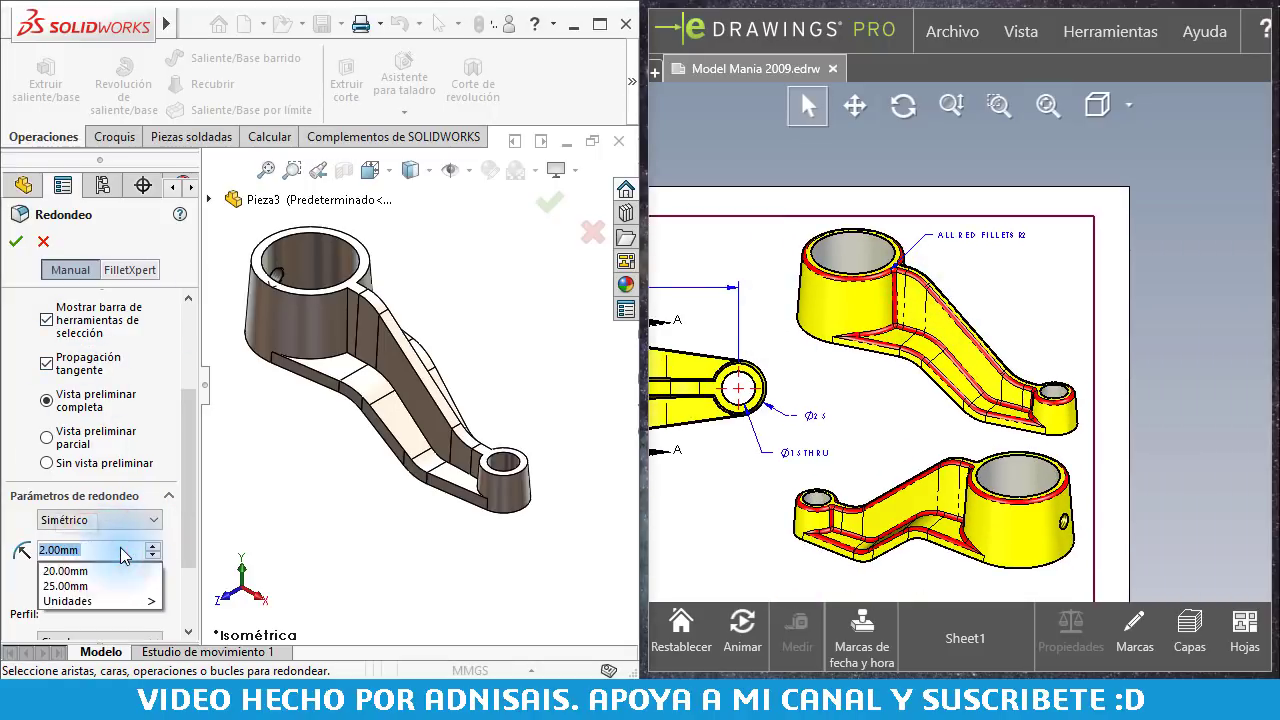
{"action": "key", "text": "Return"}
Step: Pick one lever-arm edge, extend to 'Conectado, 55 Aristas', and accept the fillet
{"action": "scroll", "coordinate": [90, 500], "scroll_direction": "up", "scroll_amount": 5}
{"action": "left_click", "coordinate": [86, 410]}
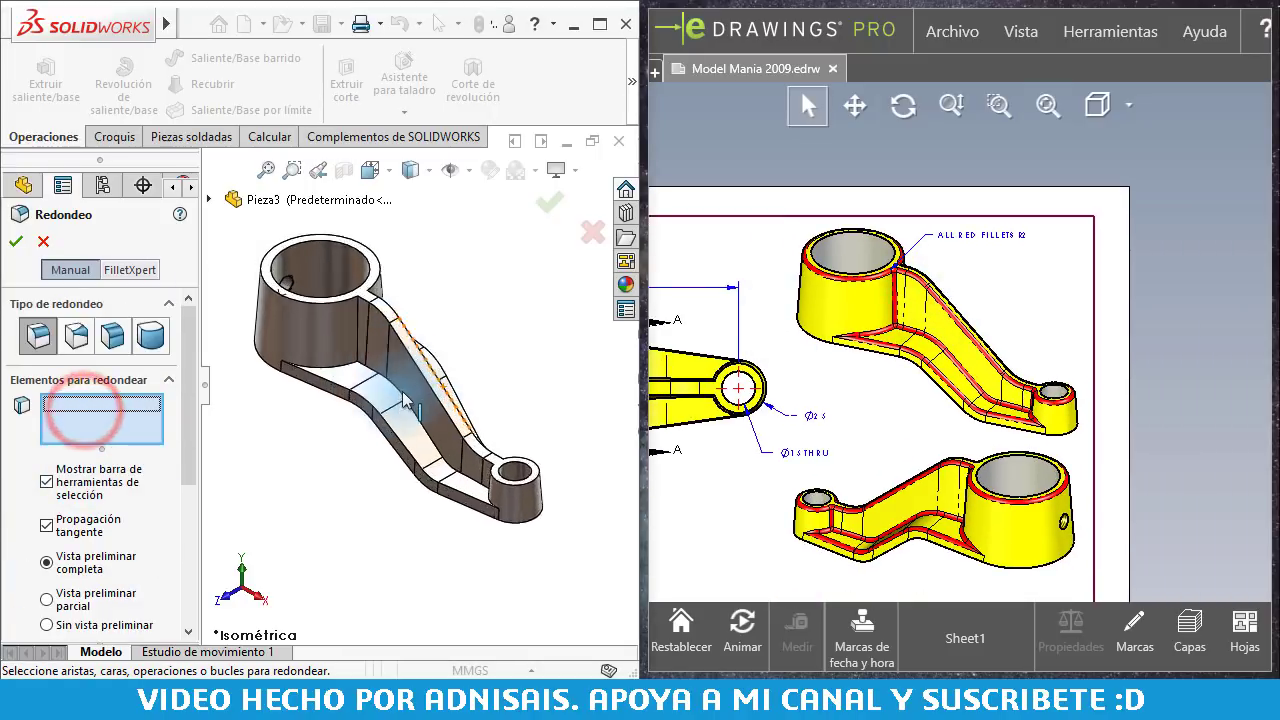
{"action": "scroll", "coordinate": [350, 375], "scroll_direction": "down", "scroll_amount": 2}
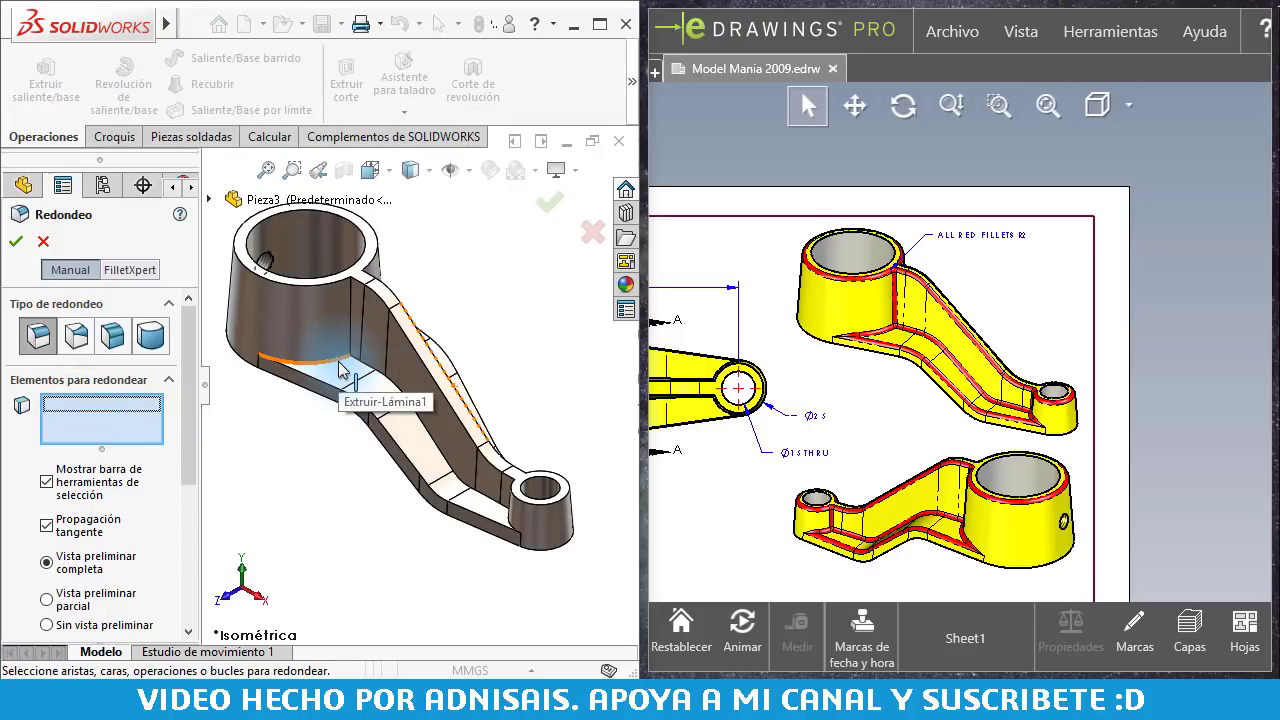
{"action": "left_click", "coordinate": [339, 362]}
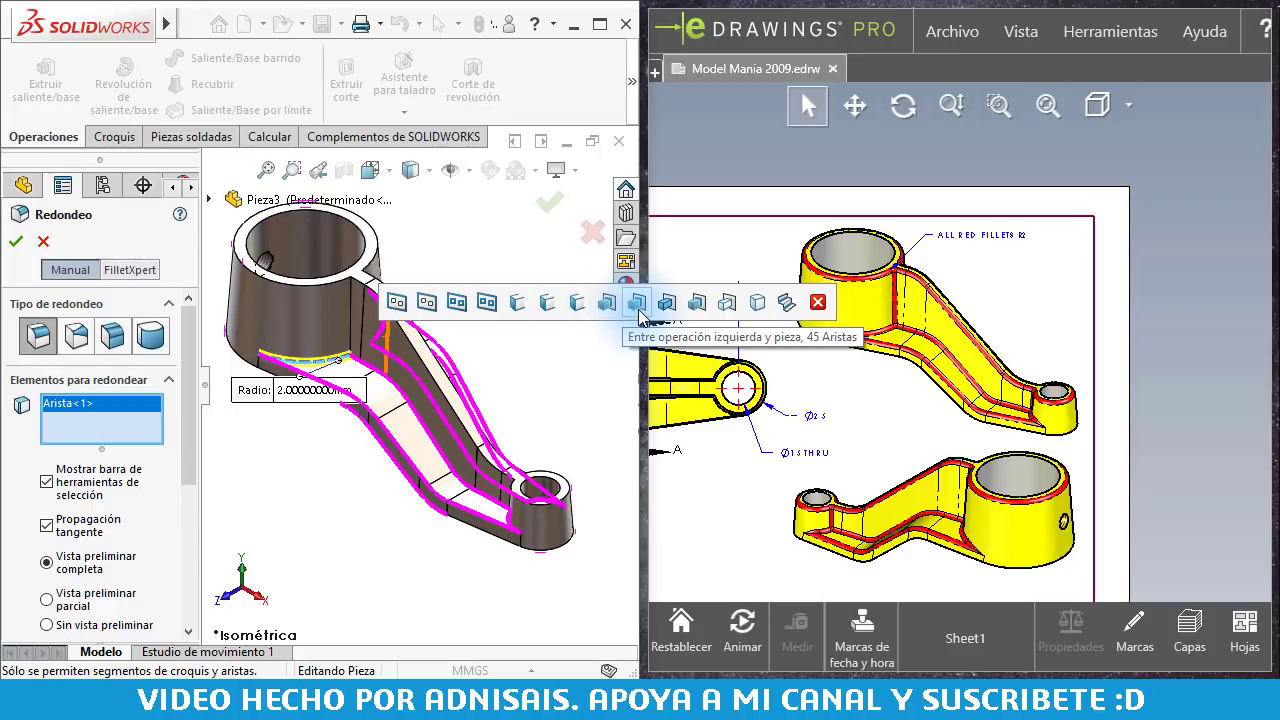
{"action": "left_click", "coordinate": [732, 310]}
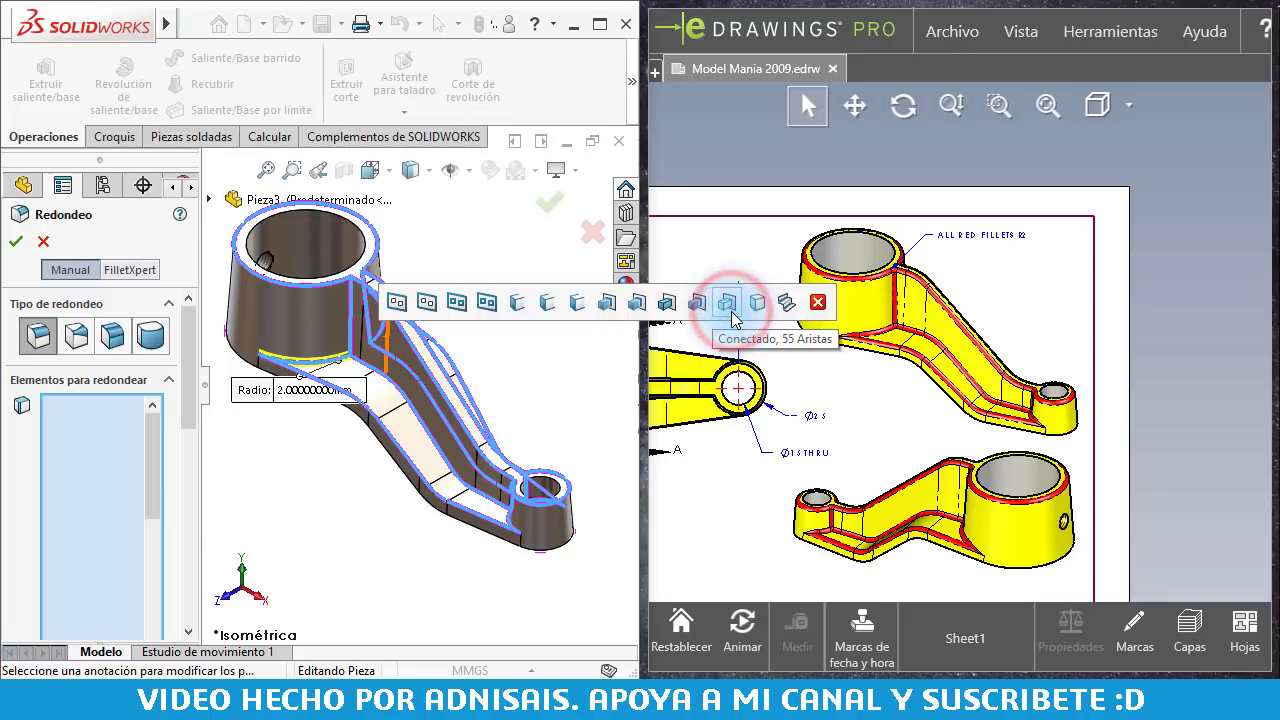
{"action": "scroll", "coordinate": [510, 505], "scroll_direction": "down", "scroll_amount": 1}
{"action": "scroll", "coordinate": [490, 495], "scroll_direction": "down", "scroll_amount": 2}
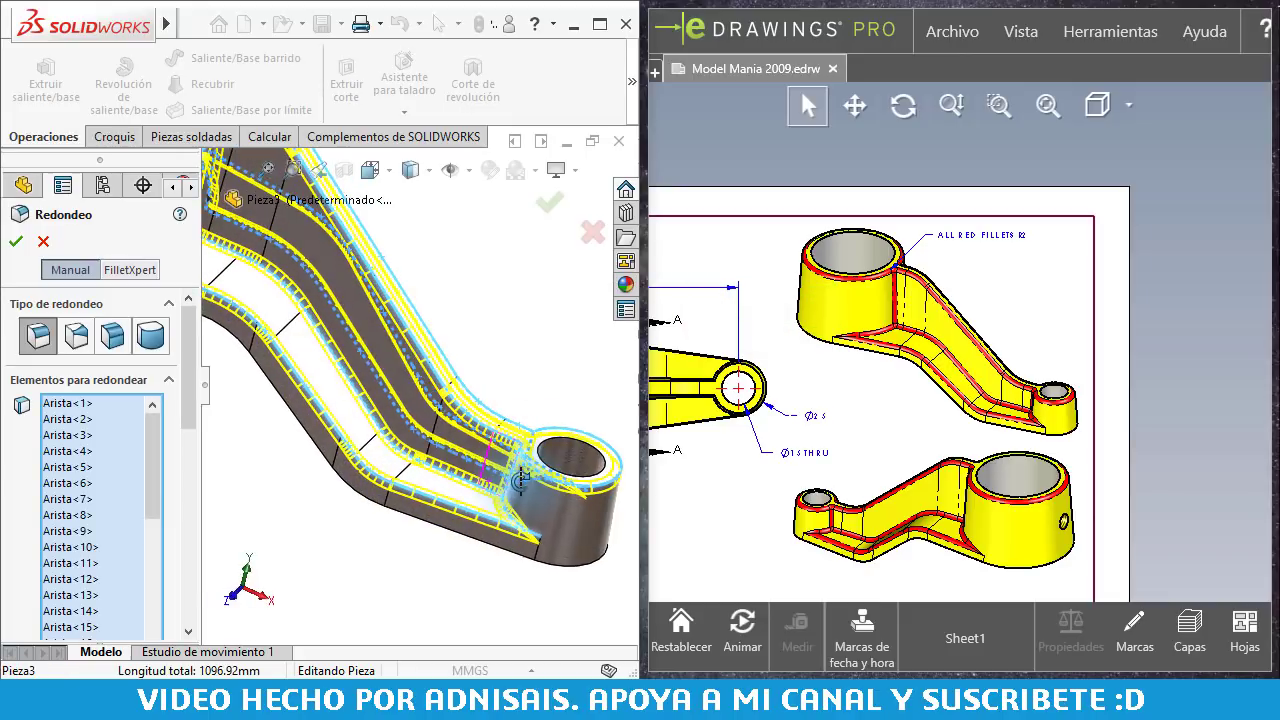
{"action": "scroll", "coordinate": [470, 490], "scroll_direction": "down", "scroll_amount": 1}
{"action": "scroll", "coordinate": [451, 488], "scroll_direction": "down", "scroll_amount": 2}
{"action": "scroll", "coordinate": [452, 489], "scroll_direction": "up", "scroll_amount": 2}
{"action": "scroll", "coordinate": [452, 489], "scroll_direction": "up", "scroll_amount": 3}
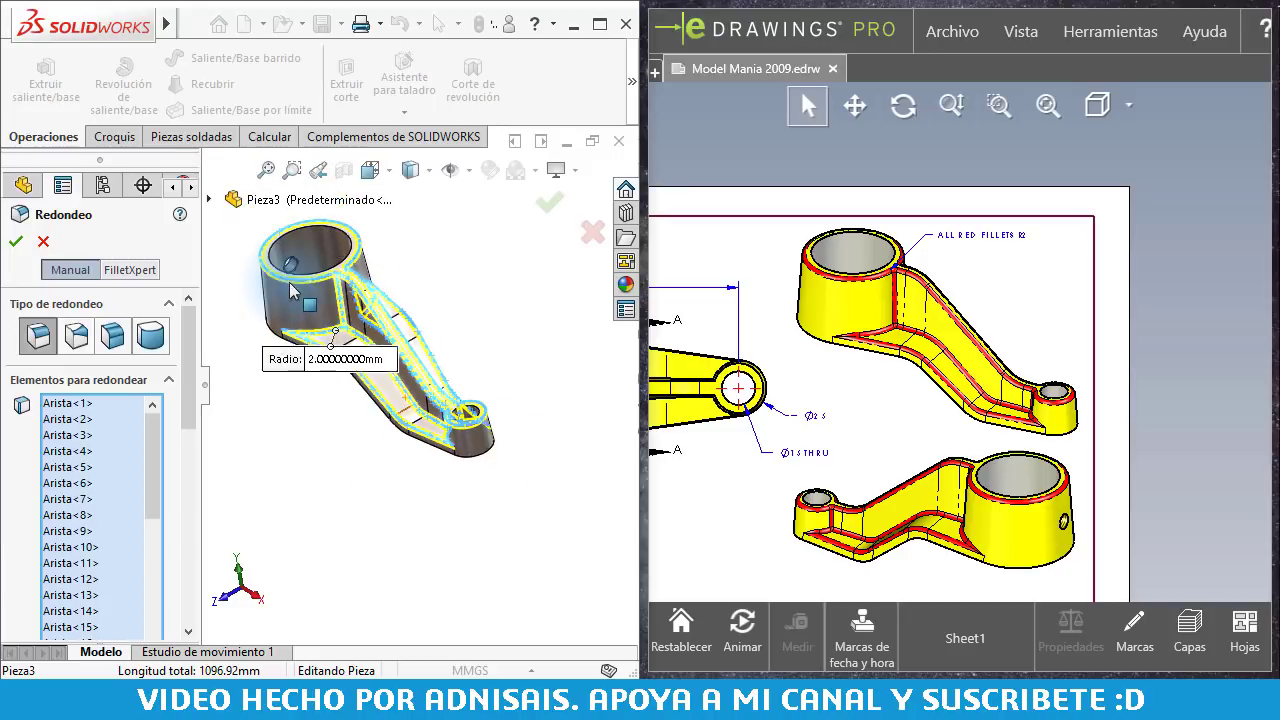
{"action": "scroll", "coordinate": [350, 346], "scroll_direction": "down", "scroll_amount": 5}
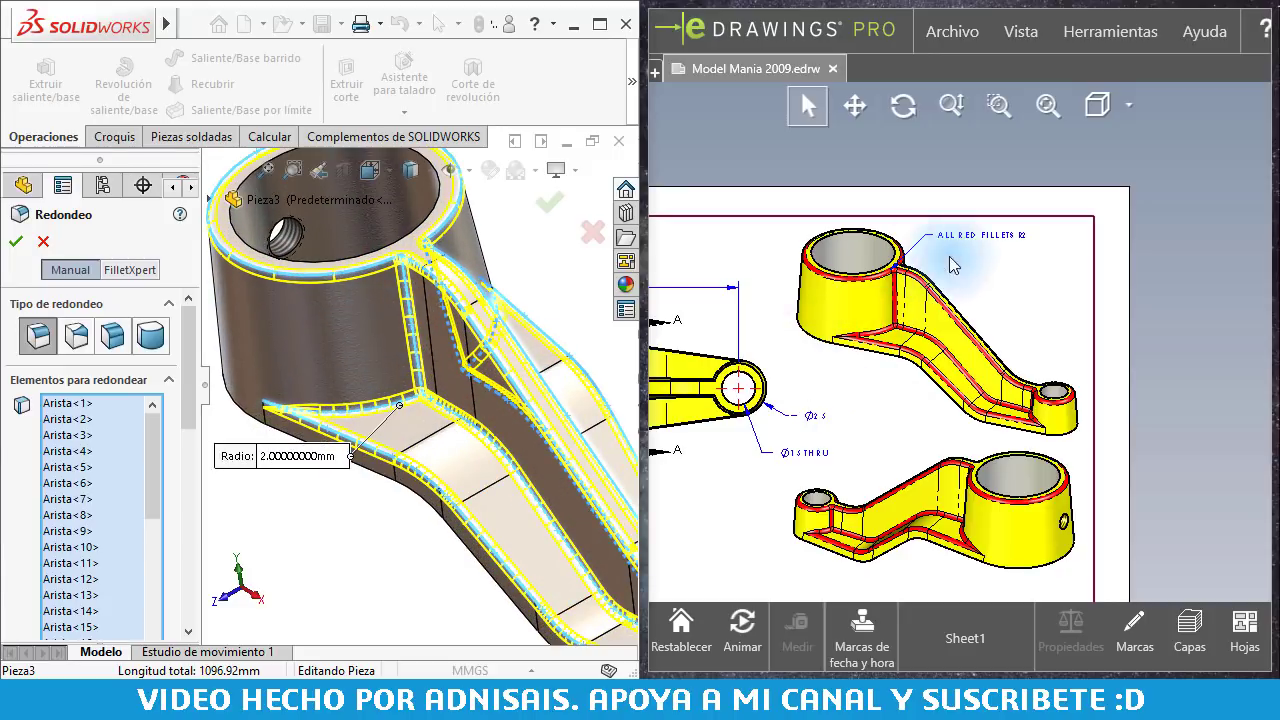
{"action": "key", "text": "f"}
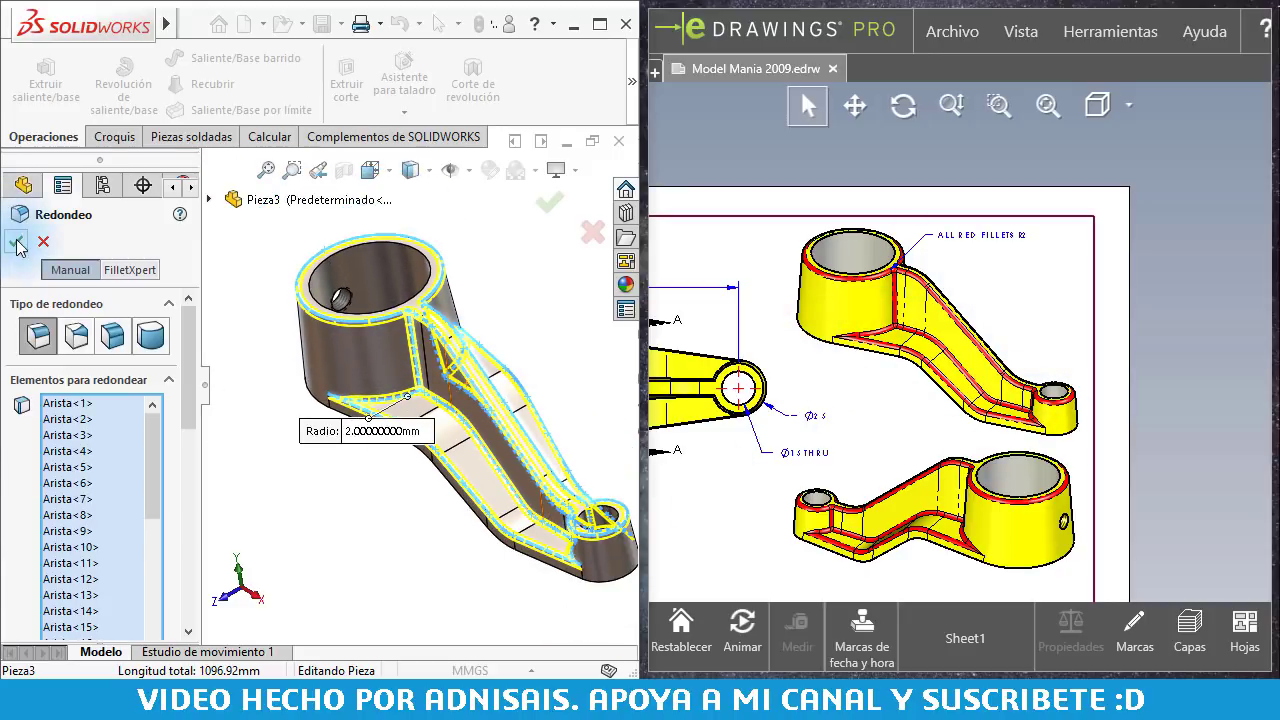
{"action": "left_click", "coordinate": [18, 246]}
Step: Accept the 2 mm fillet, orbit to inspect it, and return to isometric view
{"action": "left_click", "coordinate": [540, 345]}
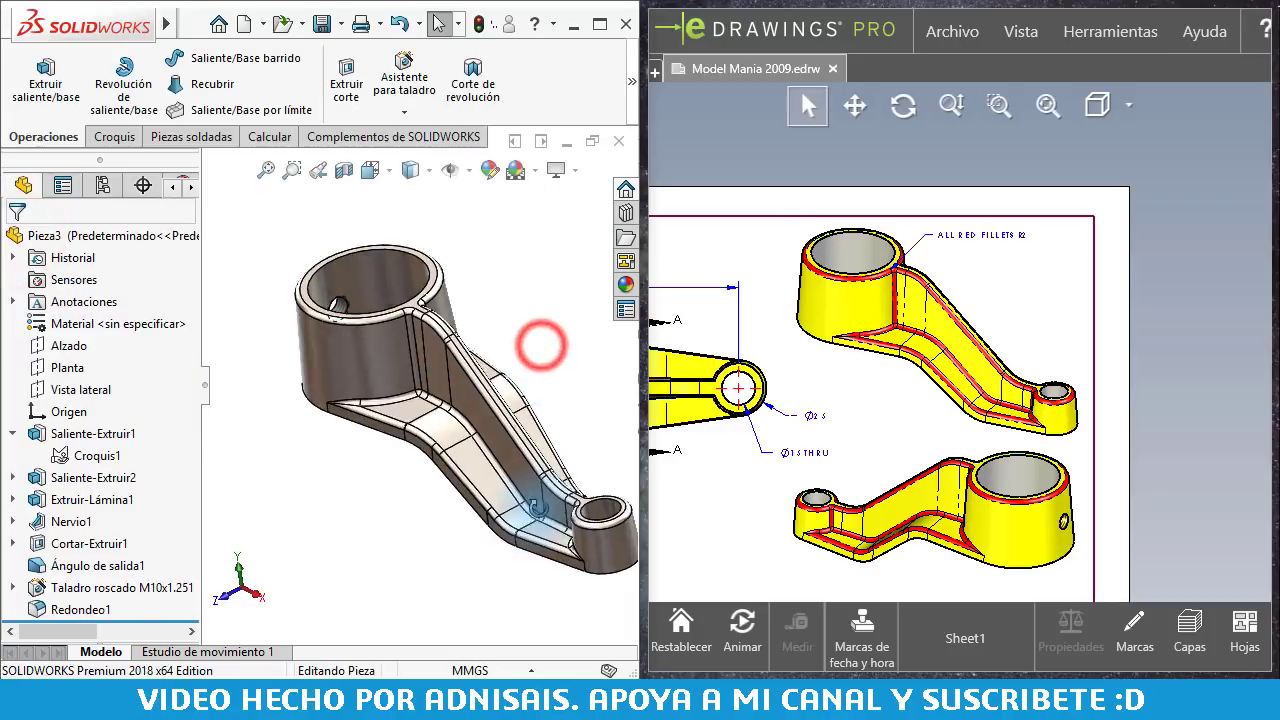
{"action": "mouse_move", "coordinate": [537, 507]}
{"action": "middle_mouse_down"}
{"action": "mouse_move", "coordinate": [393, 465]}
{"action": "mouse_move", "coordinate": [325, 415]}
{"action": "middle_mouse_up"}
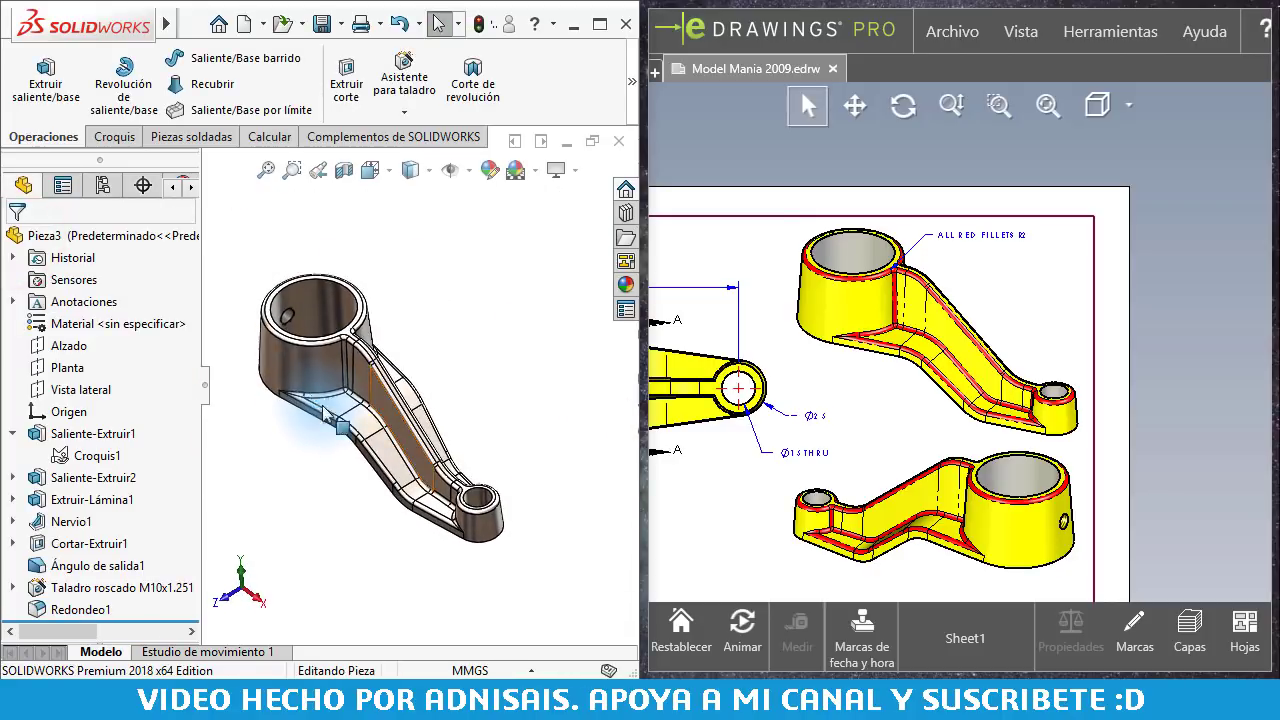
{"action": "scroll", "coordinate": [340, 400], "scroll_direction": "down", "scroll_amount": 2}
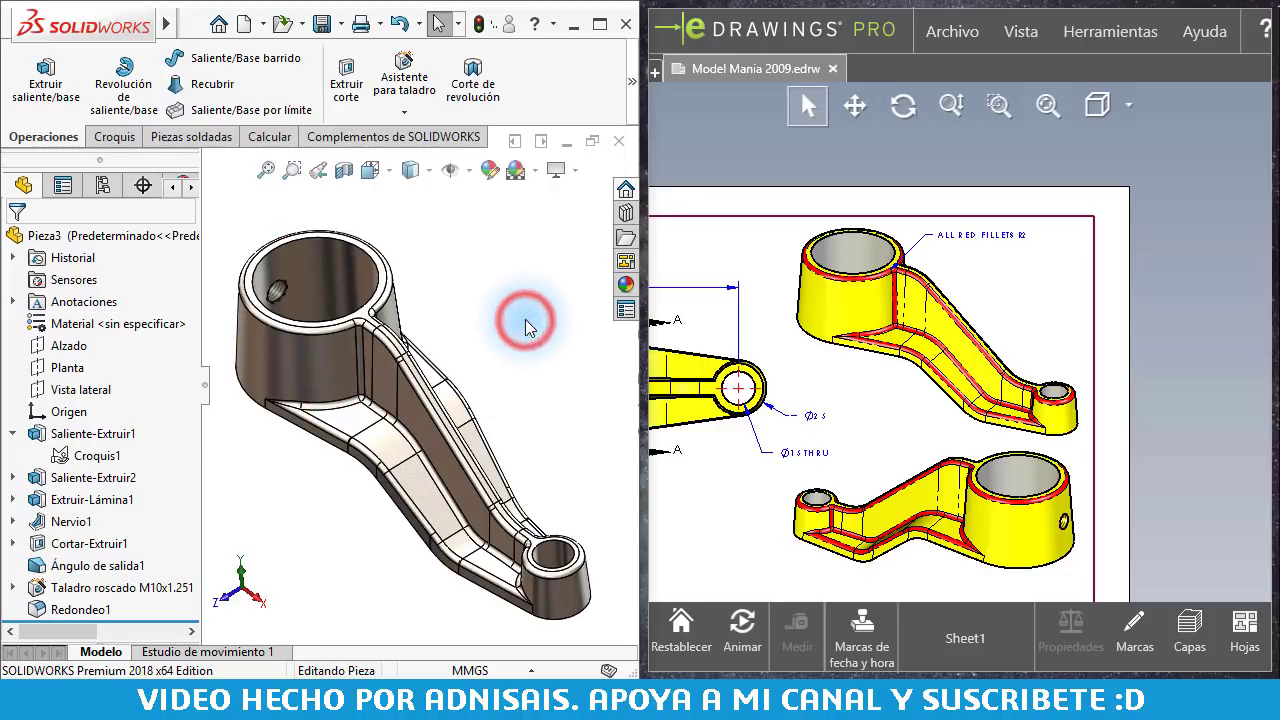
{"action": "key", "text": "ctrl+7"}
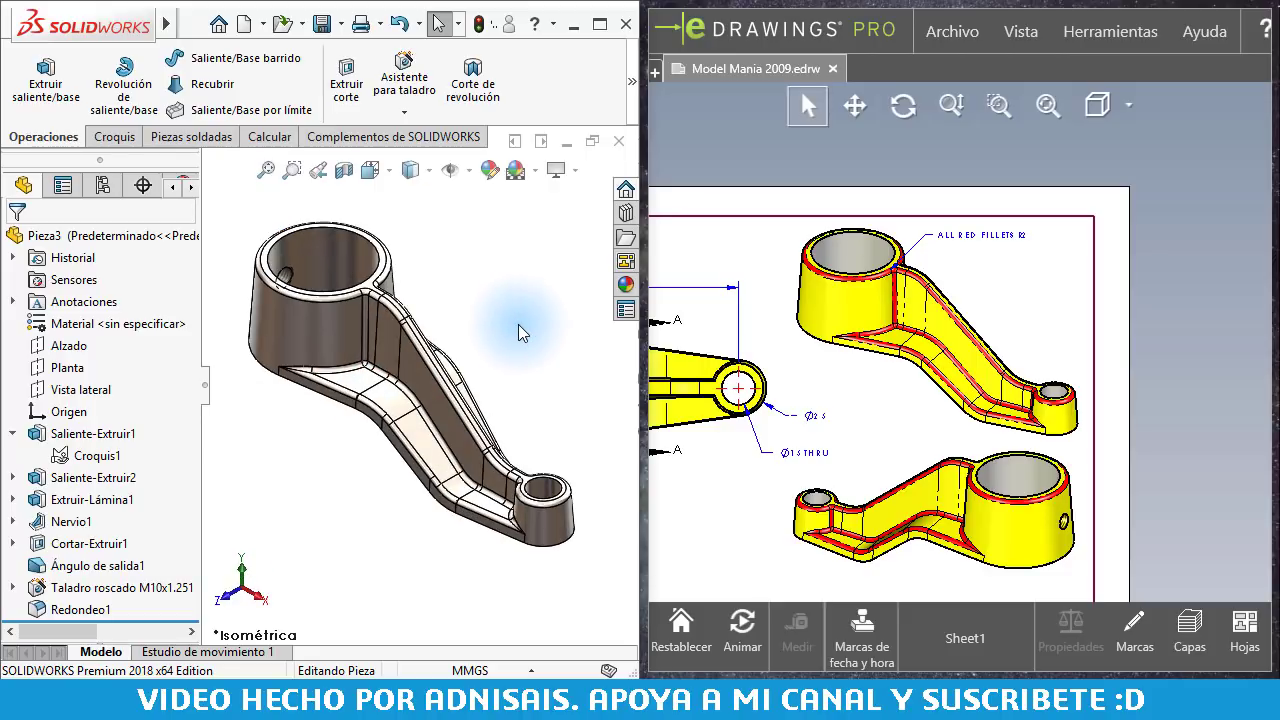
Step: In eDrawings Pro, switch the drawing to the SIMULATION sheet
{"action": "left_click", "coordinate": [1178, 360]}
{"action": "scroll", "coordinate": [1073, 398], "scroll_direction": "down", "scroll_amount": 1}
{"action": "scroll", "coordinate": [1078, 380], "scroll_direction": "up", "scroll_amount": 3}
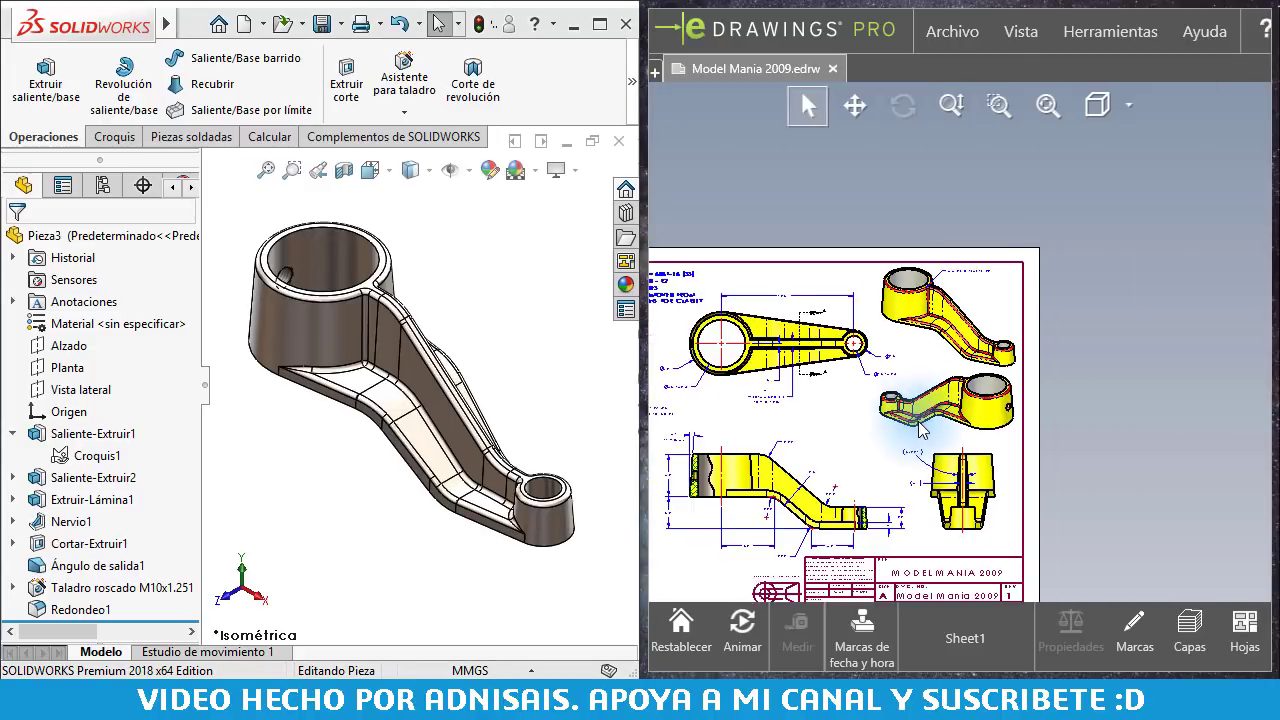
{"action": "scroll", "coordinate": [1082, 362], "scroll_direction": "up", "scroll_amount": 2}
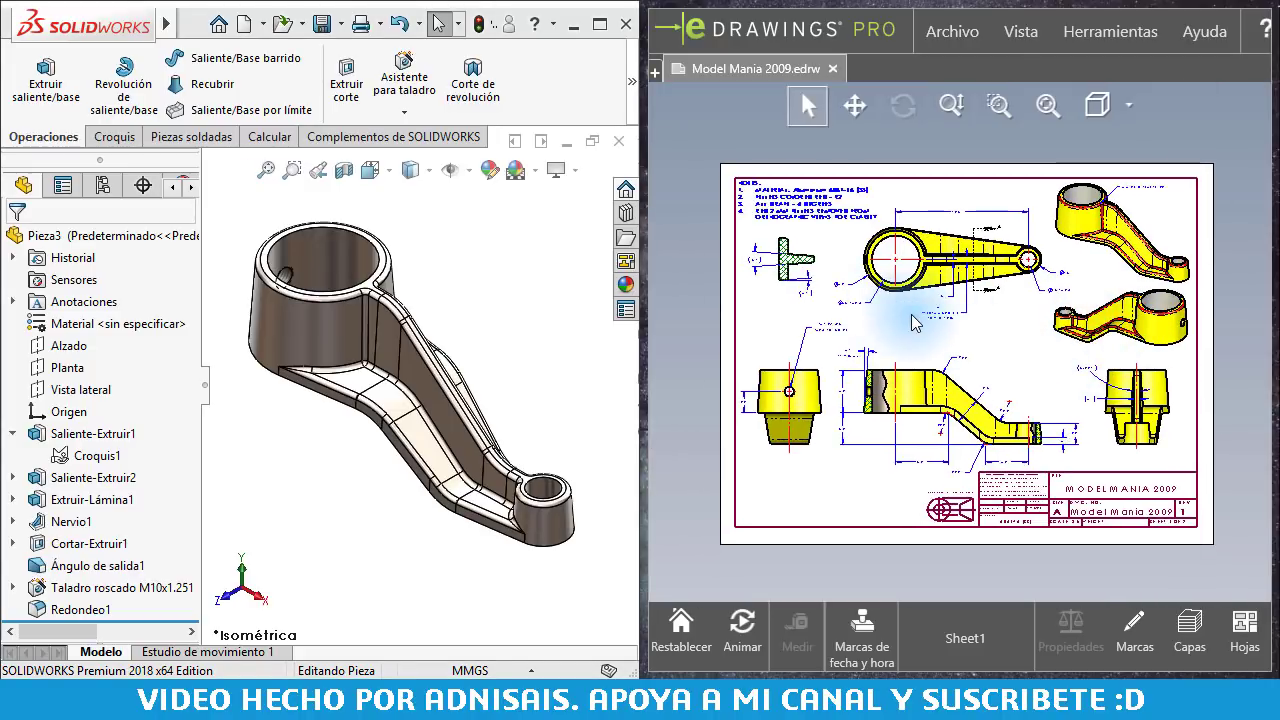
{"action": "left_click", "coordinate": [1241, 627]}
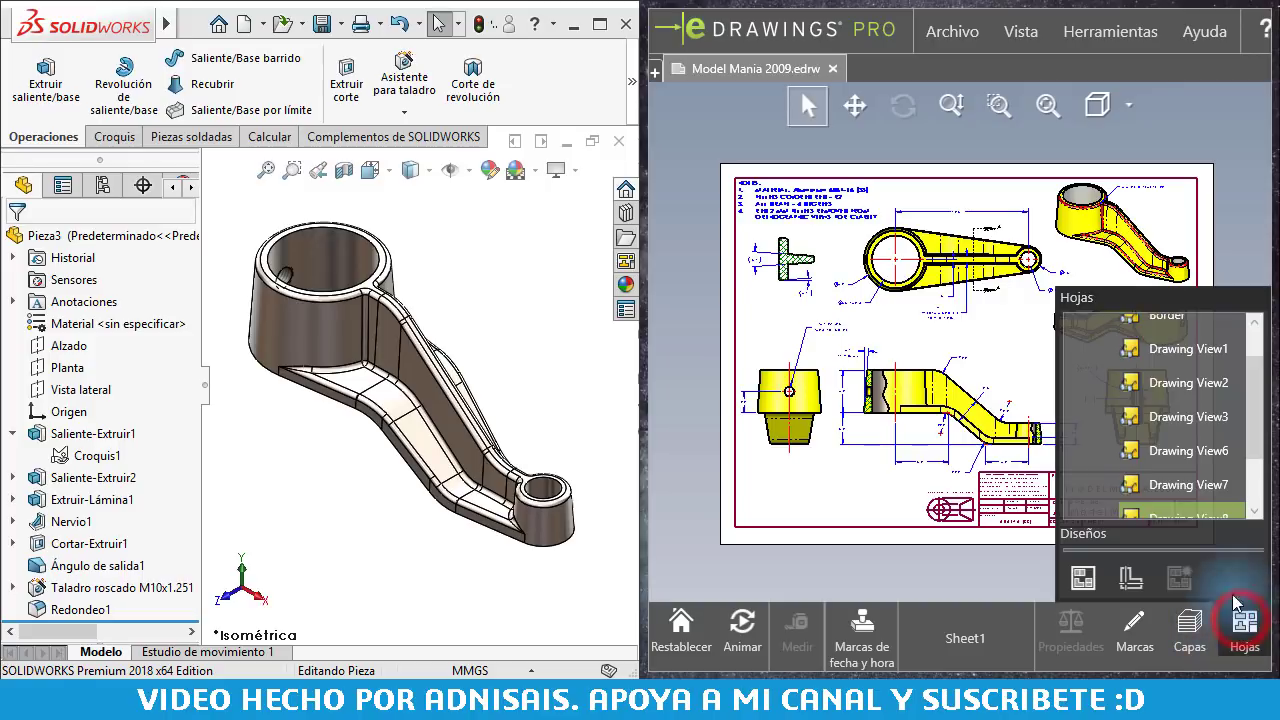
{"action": "left_click", "coordinate": [1173, 505]}
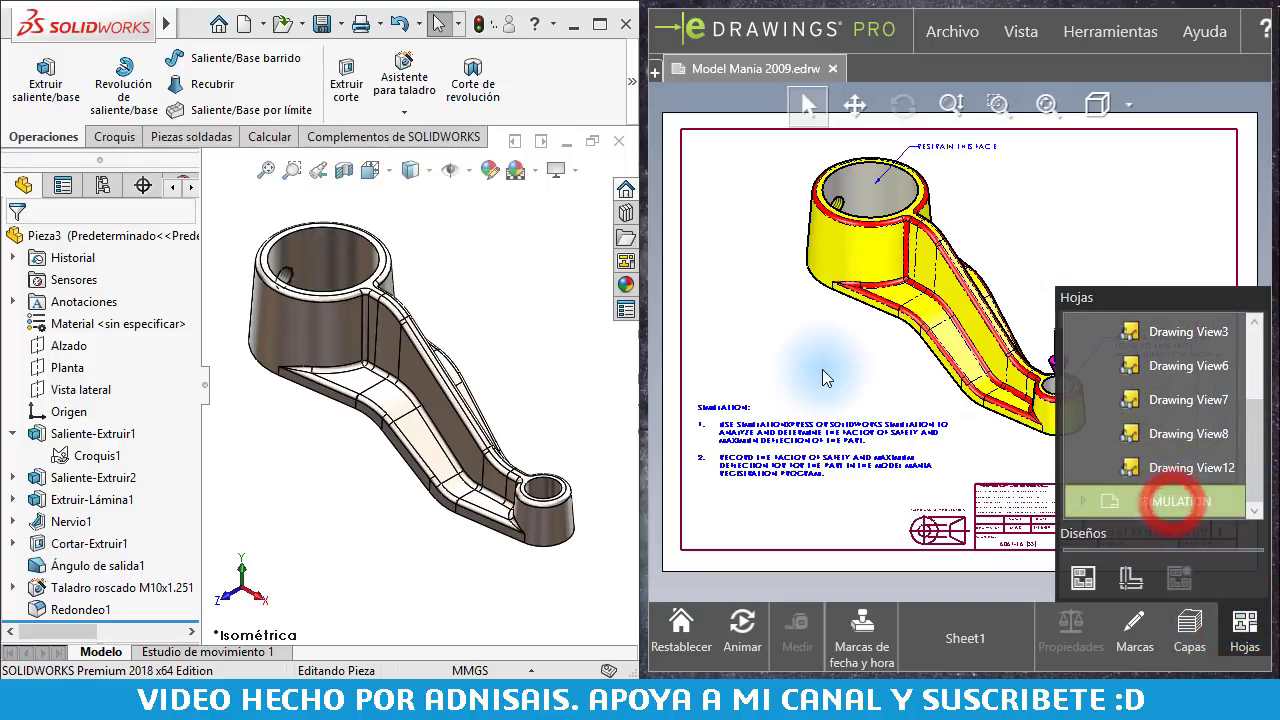
{"action": "left_click", "coordinate": [776, 315]}
Step: Zoom and pan the SIMULATION sheet to show the restrained bore and 1000 N load callouts
{"action": "scroll", "coordinate": [868, 410], "scroll_direction": "down", "scroll_amount": 2}
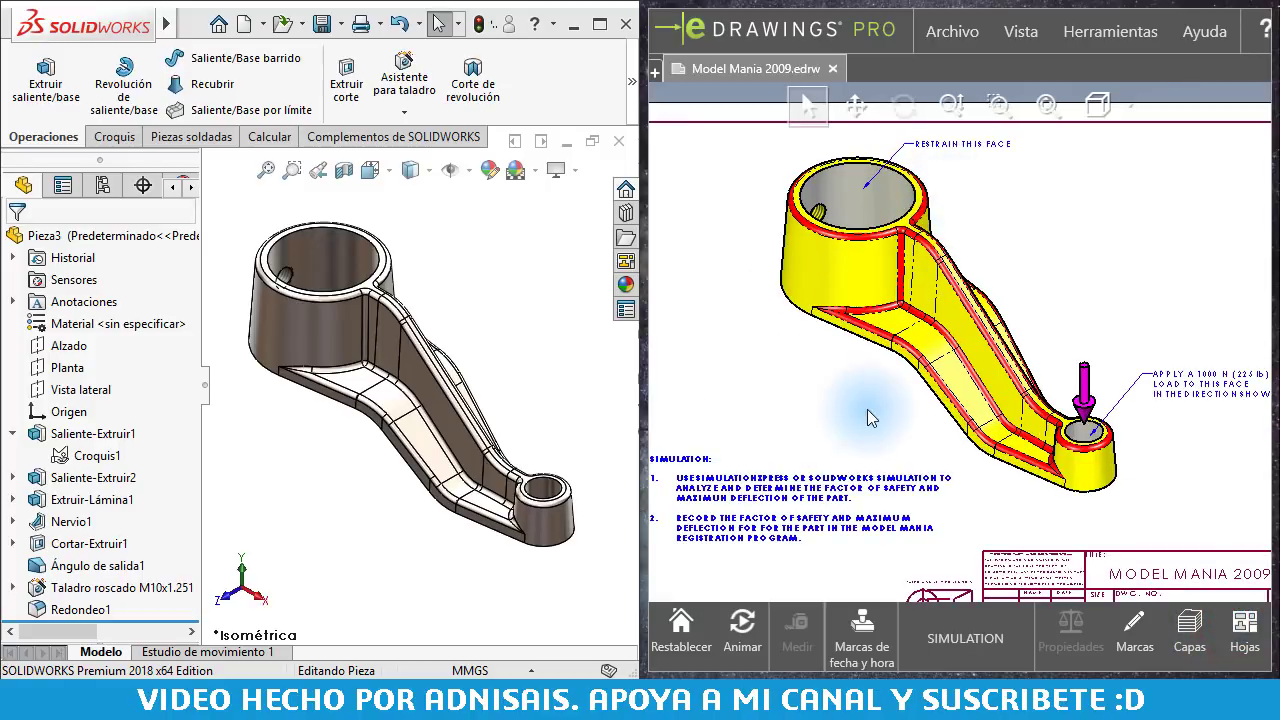
{"action": "scroll", "coordinate": [900, 360], "scroll_direction": "down", "scroll_amount": 4}
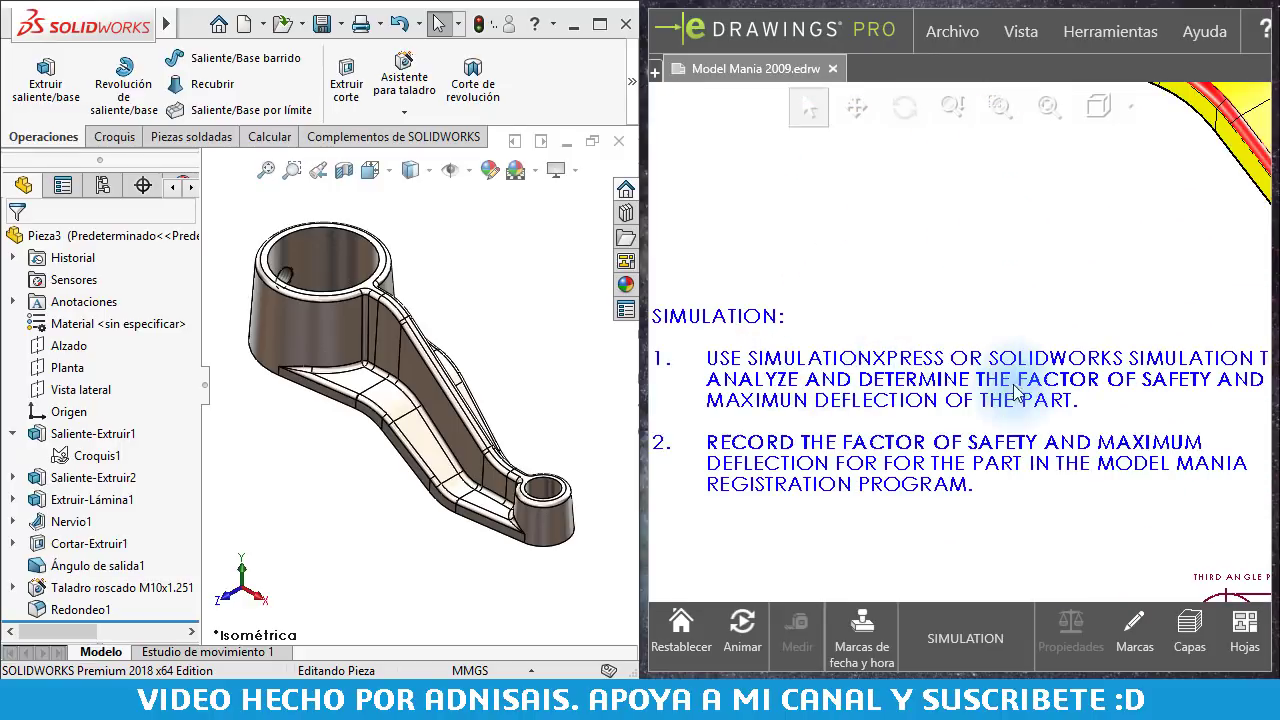
{"action": "scroll", "coordinate": [1020, 360], "scroll_direction": "up", "scroll_amount": 3}
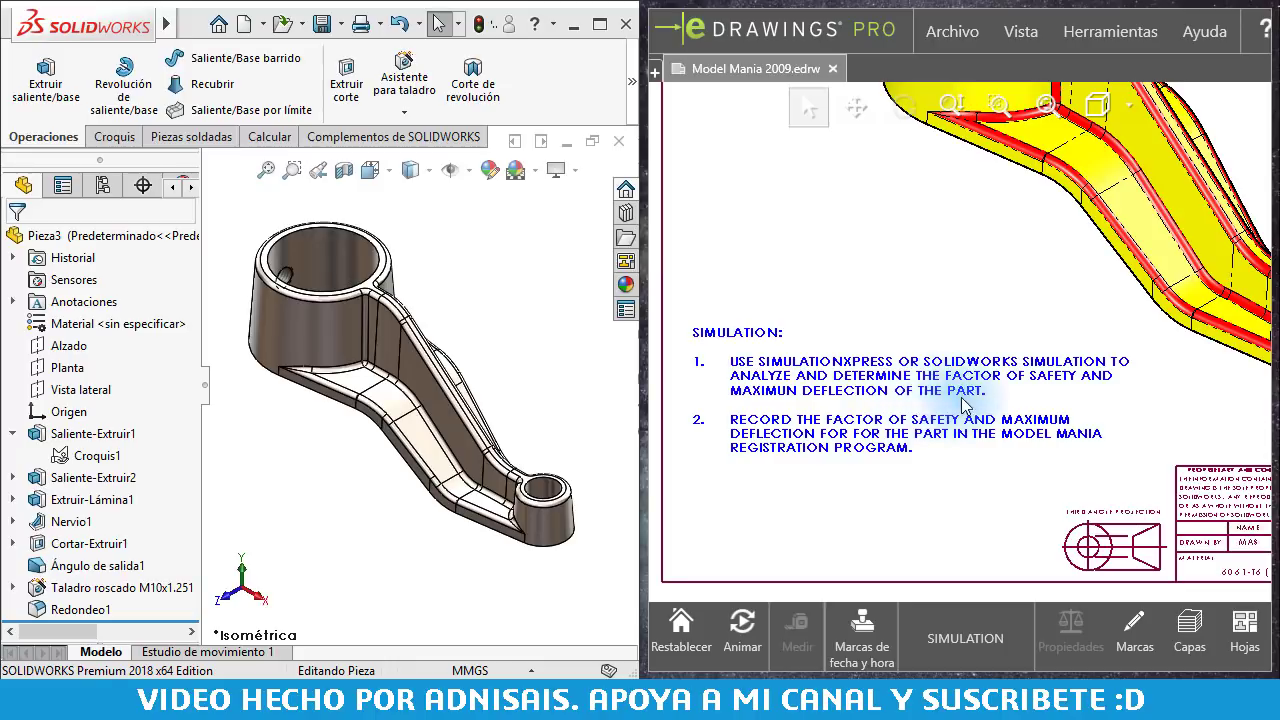
{"action": "scroll", "coordinate": [1018, 410], "scroll_direction": "down", "scroll_amount": 2}
{"action": "scroll", "coordinate": [1005, 437], "scroll_direction": "up", "scroll_amount": 2}
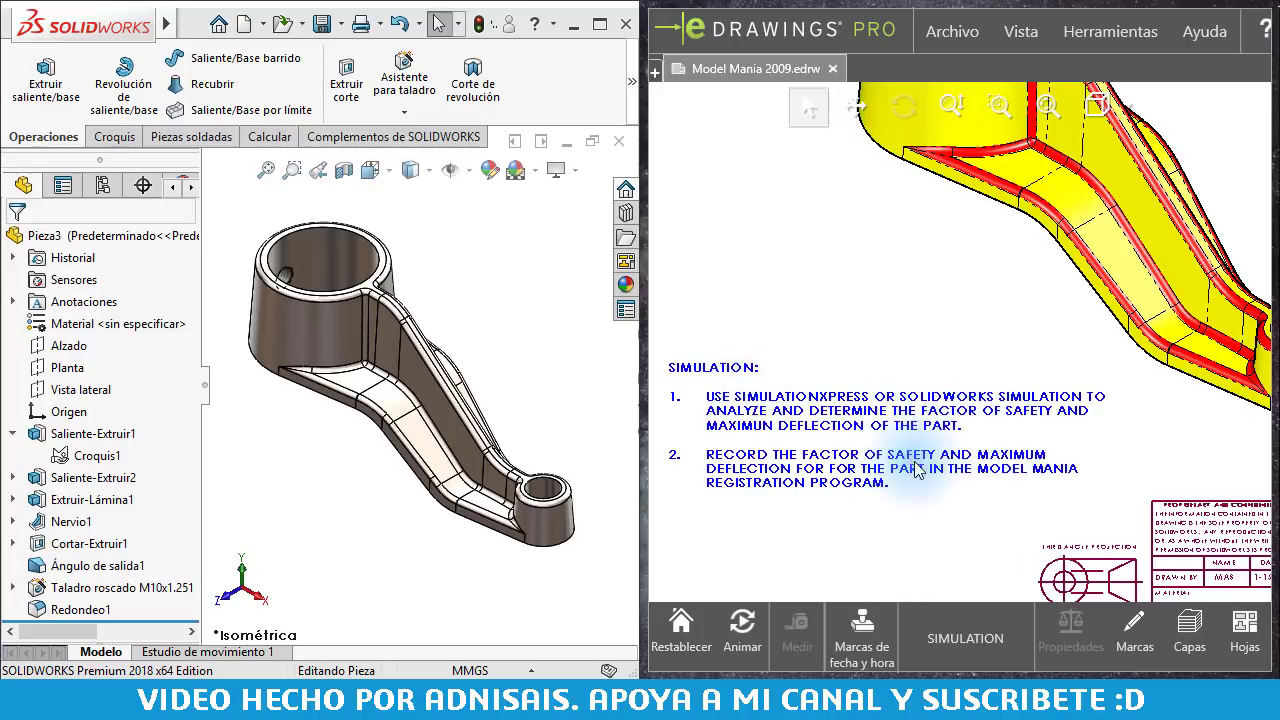
{"action": "middle_click_drag", "start_coordinate": [1103, 451], "coordinate": [1035, 497]}
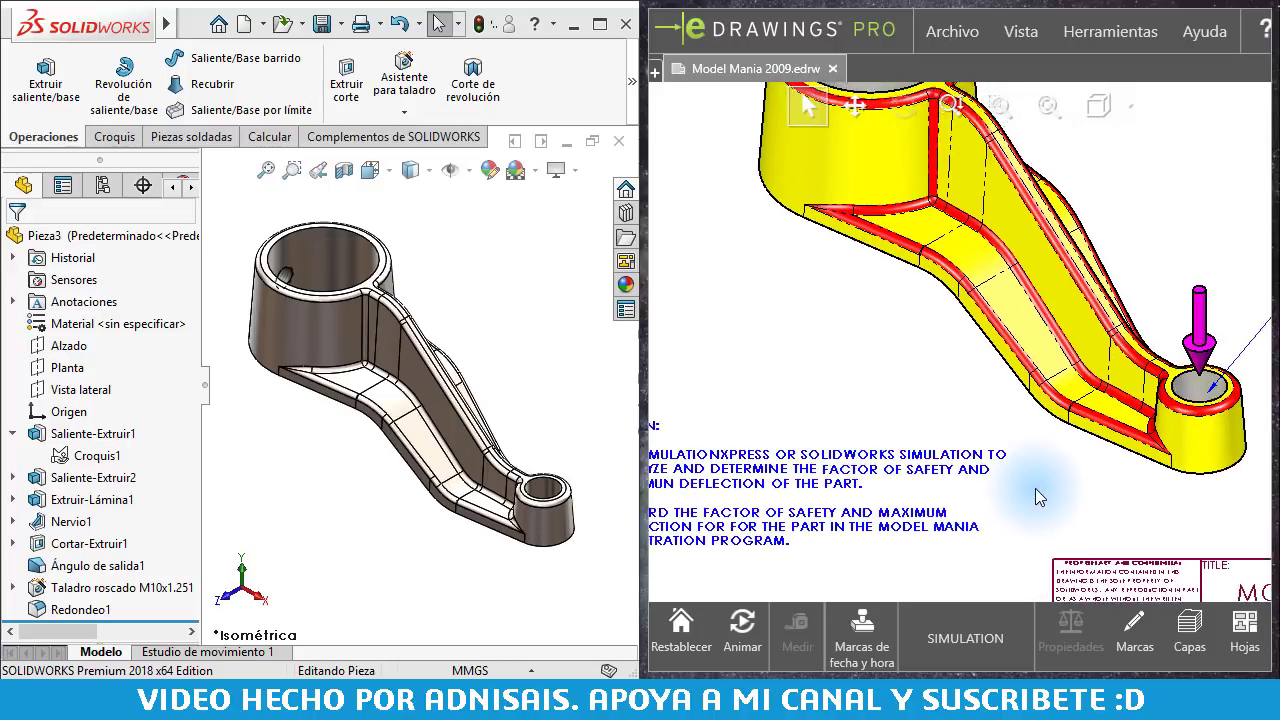
{"action": "scroll", "coordinate": [1064, 297], "scroll_direction": "up", "scroll_amount": 3}
{"action": "scroll", "coordinate": [1079, 266], "scroll_direction": "down", "scroll_amount": 1}
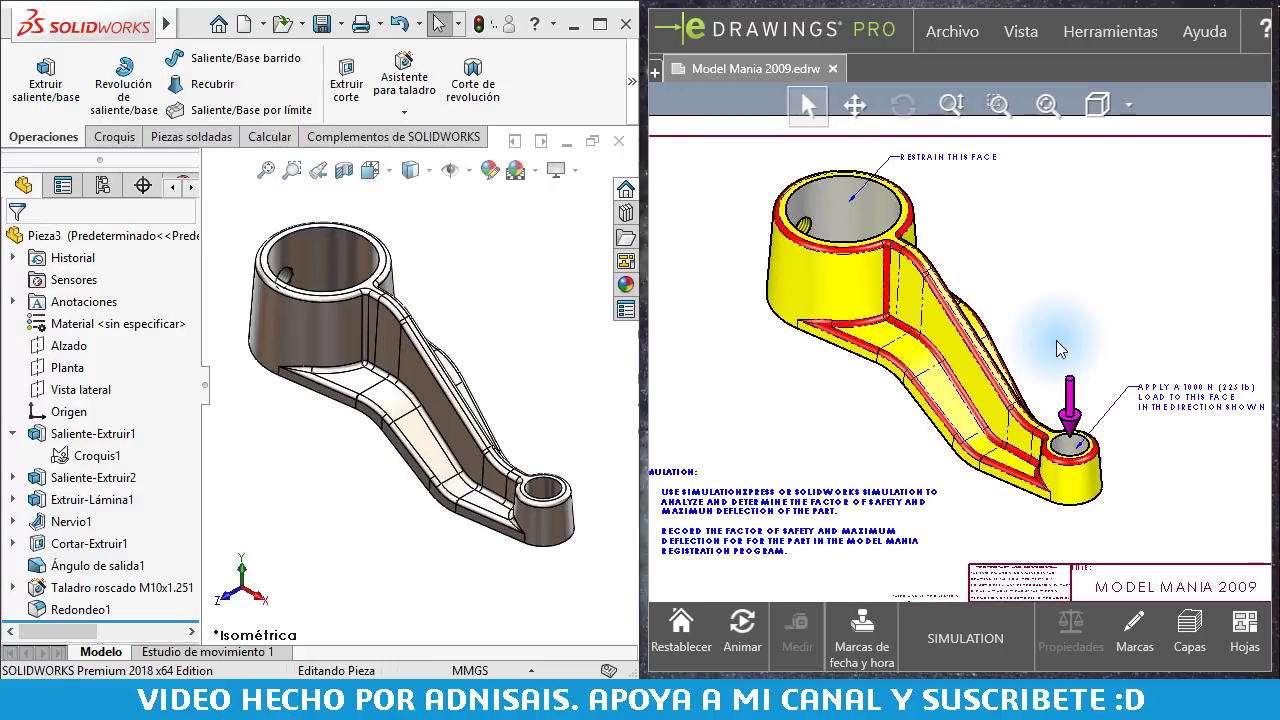
{"action": "scroll", "coordinate": [1056, 345], "scroll_direction": "down", "scroll_amount": 1}
{"action": "scroll", "coordinate": [1030, 330], "scroll_direction": "down", "scroll_amount": 2}
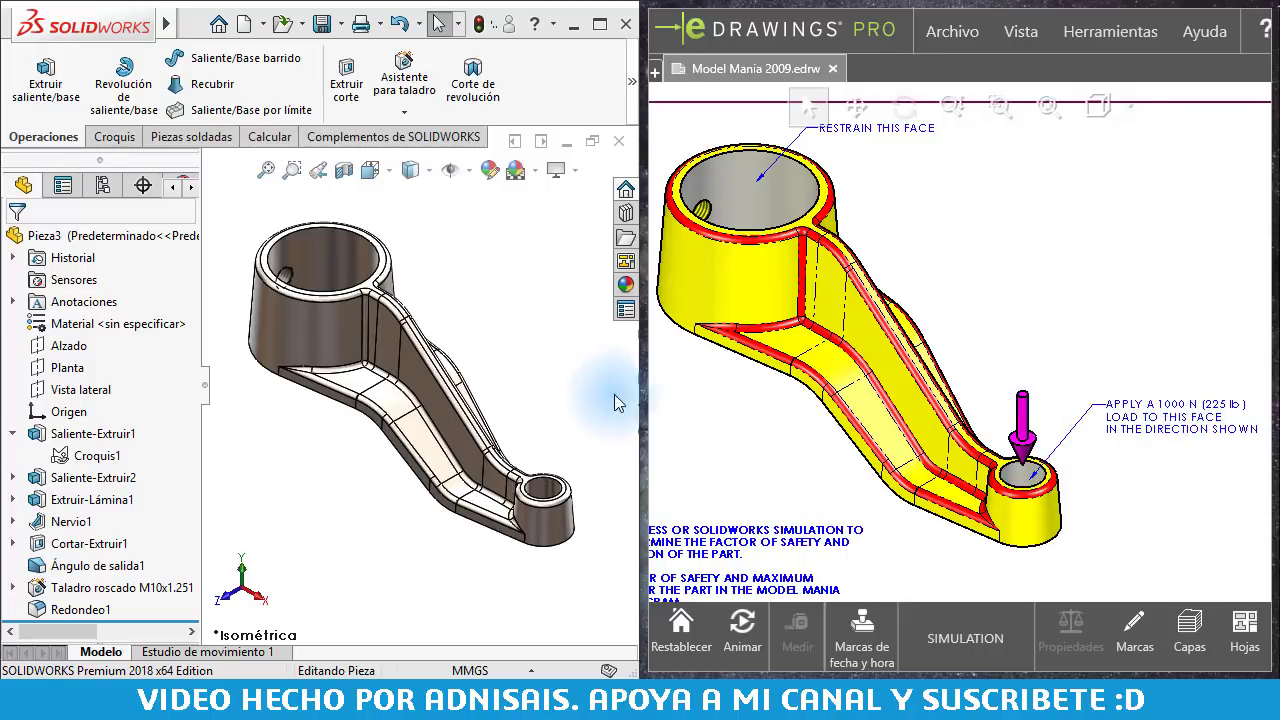
Step: Launch the SimulationXpress wizard from the Calcular tab
{"action": "left_click", "coordinate": [480, 266]}
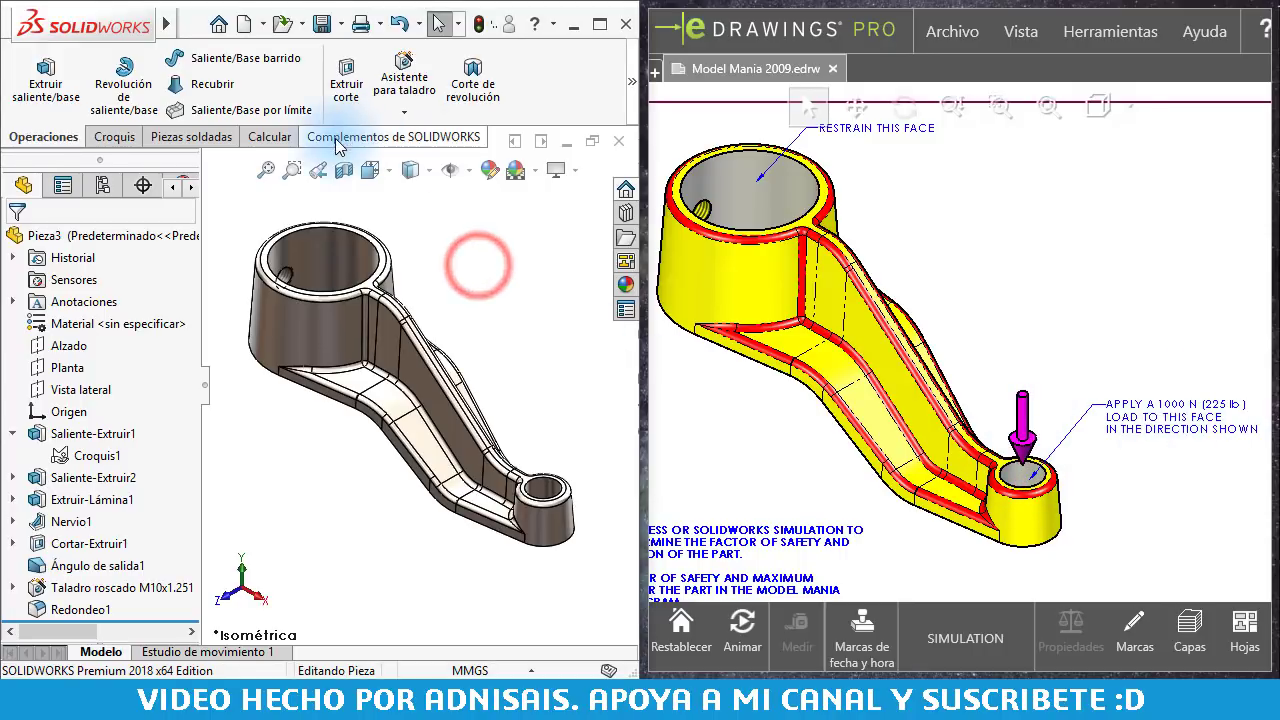
{"action": "left_click", "coordinate": [255, 140]}
{"action": "left_click", "coordinate": [628, 82]}
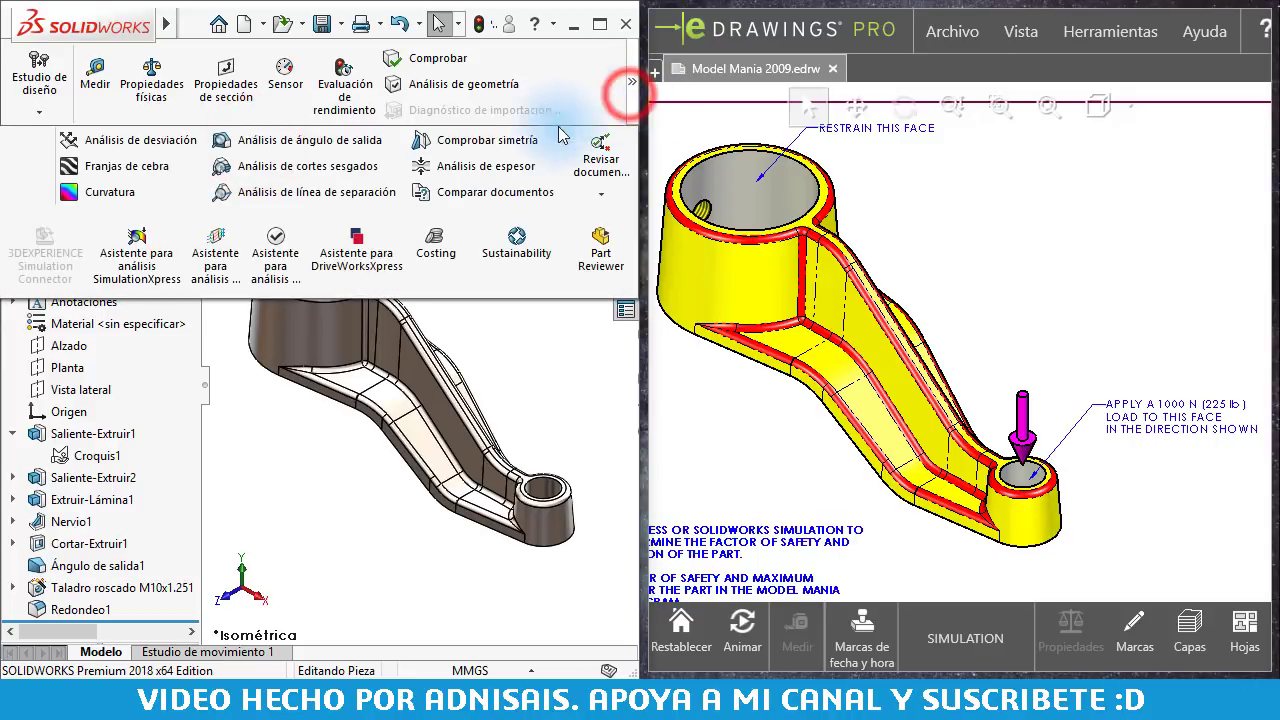
{"action": "left_click", "coordinate": [120, 229]}
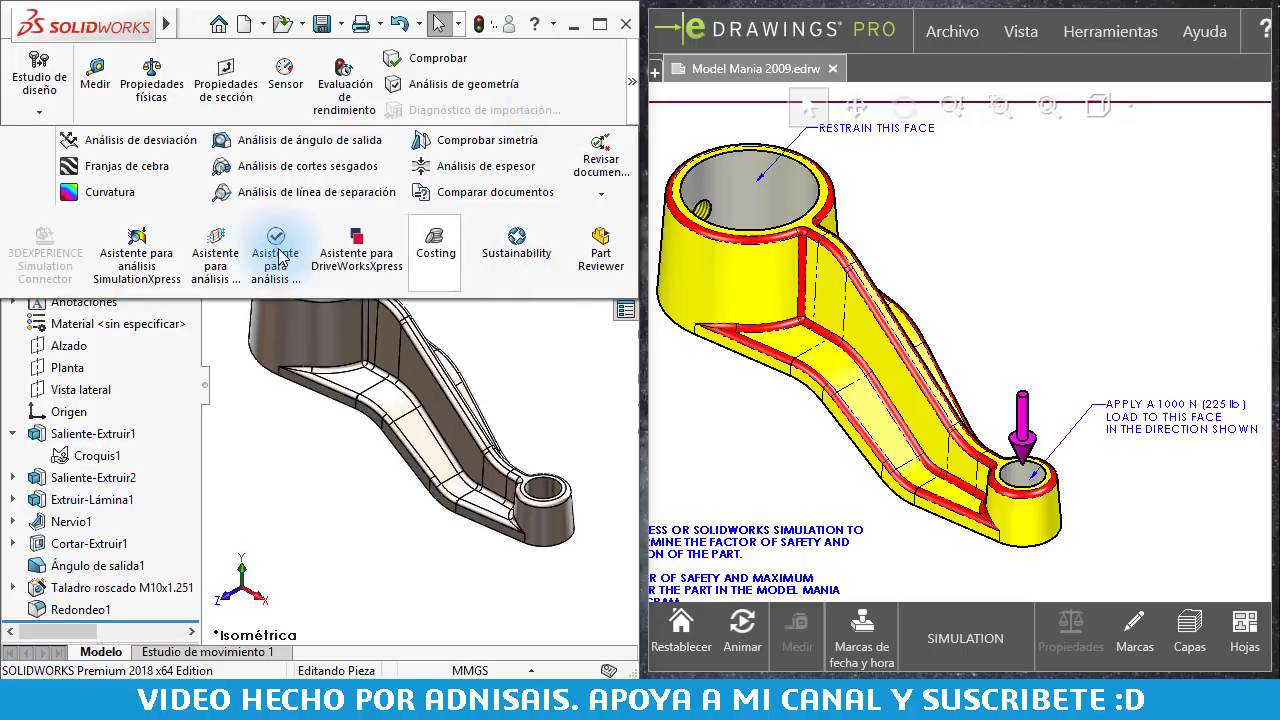
{"action": "left_click", "coordinate": [137, 250]}
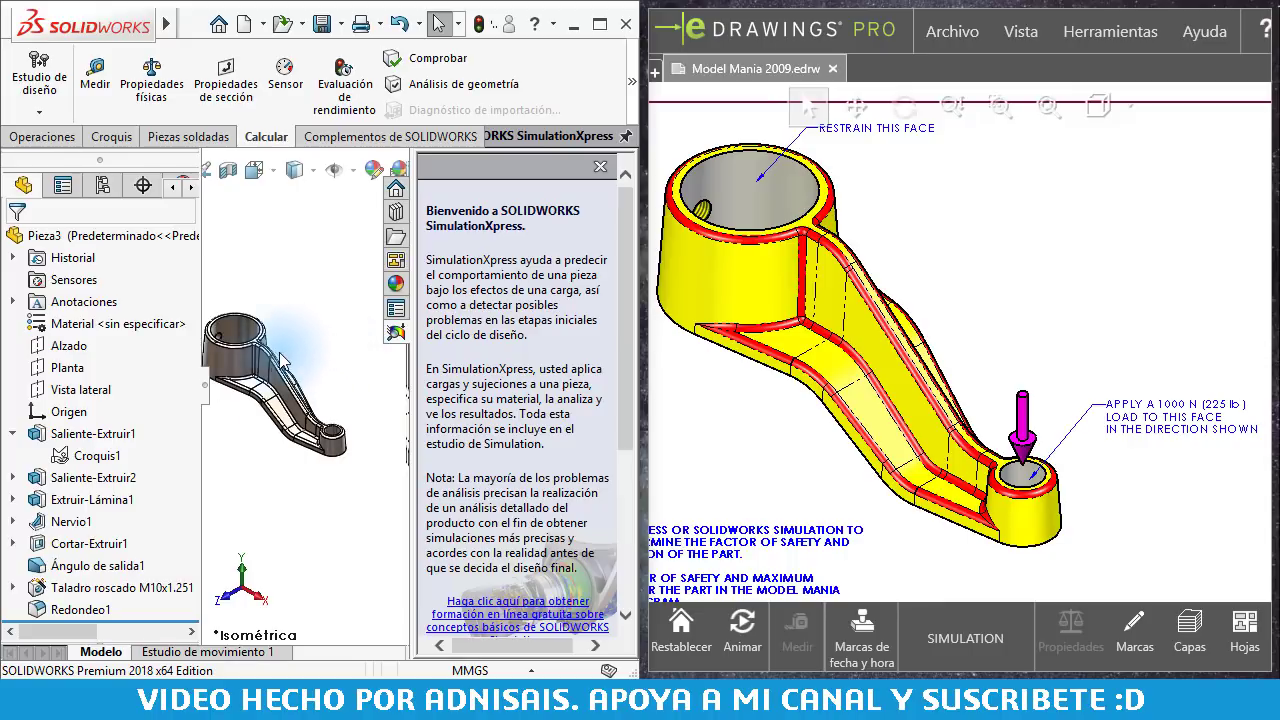
{"action": "mouse_move", "coordinate": [622, 243]}
{"action": "left_mouse_down"}
{"action": "mouse_move", "coordinate": [634, 386]}
{"action": "mouse_move", "coordinate": [622, 427]}
{"action": "left_mouse_up"}
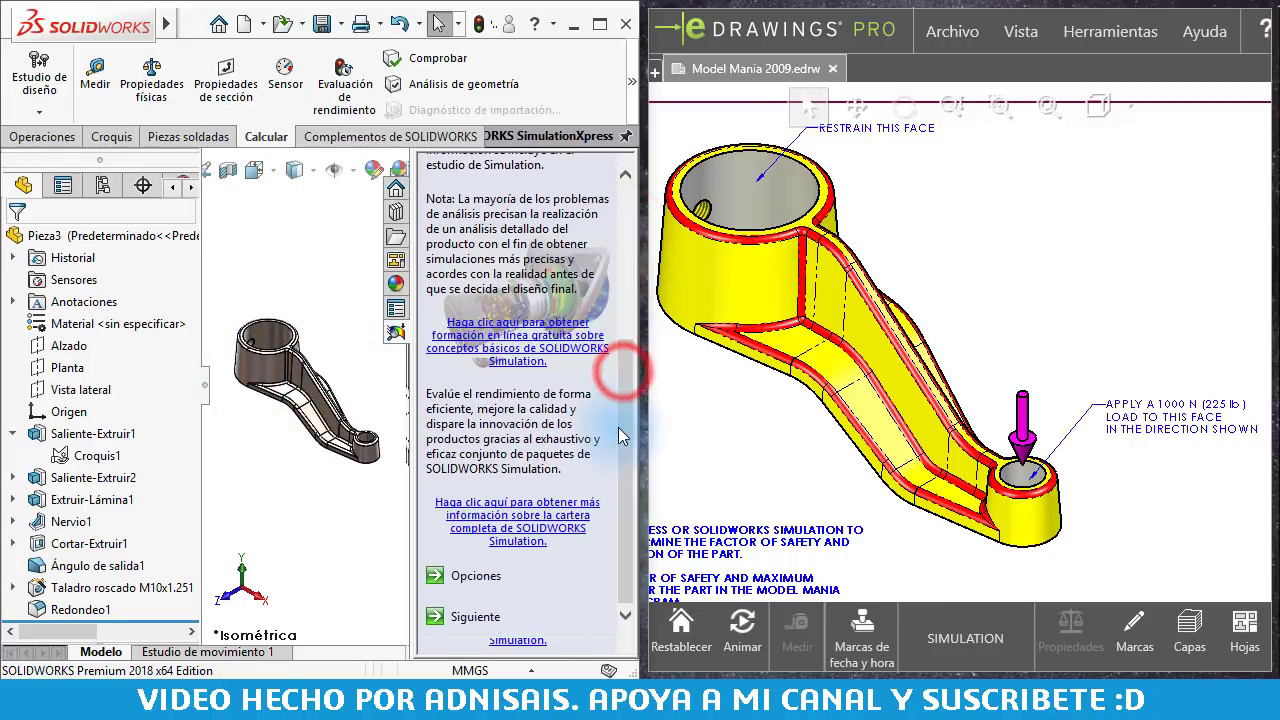
Step: Go to the fixtures step and add a fixed restraint on the large cylinder's top face
{"action": "left_click", "coordinate": [474, 618]}
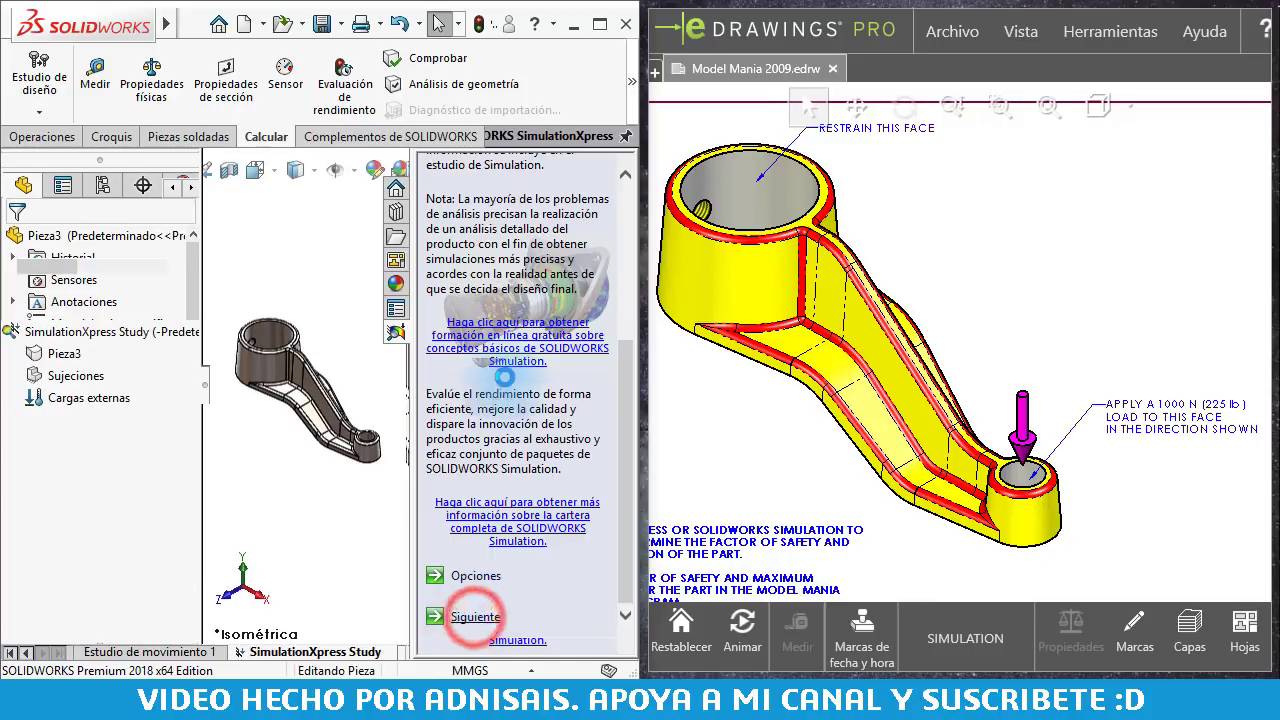
{"action": "scroll", "coordinate": [562, 521], "scroll_direction": "down", "scroll_amount": 2}
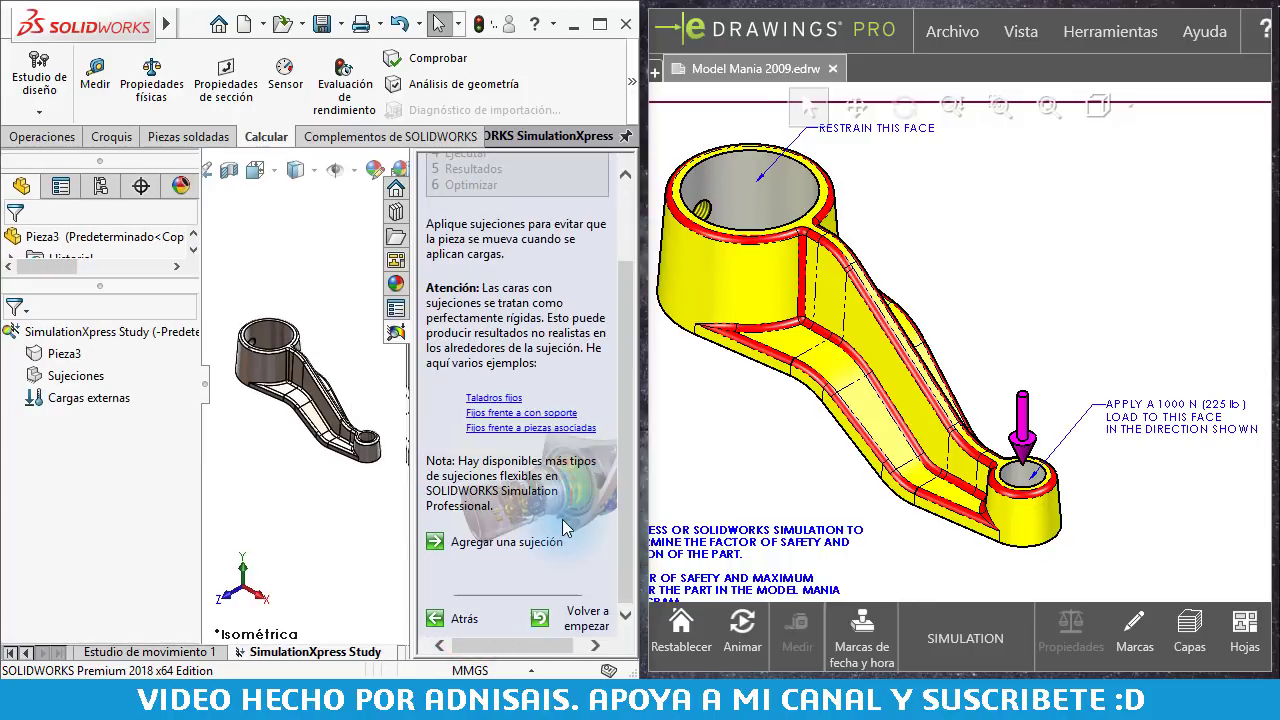
{"action": "left_click", "coordinate": [507, 542]}
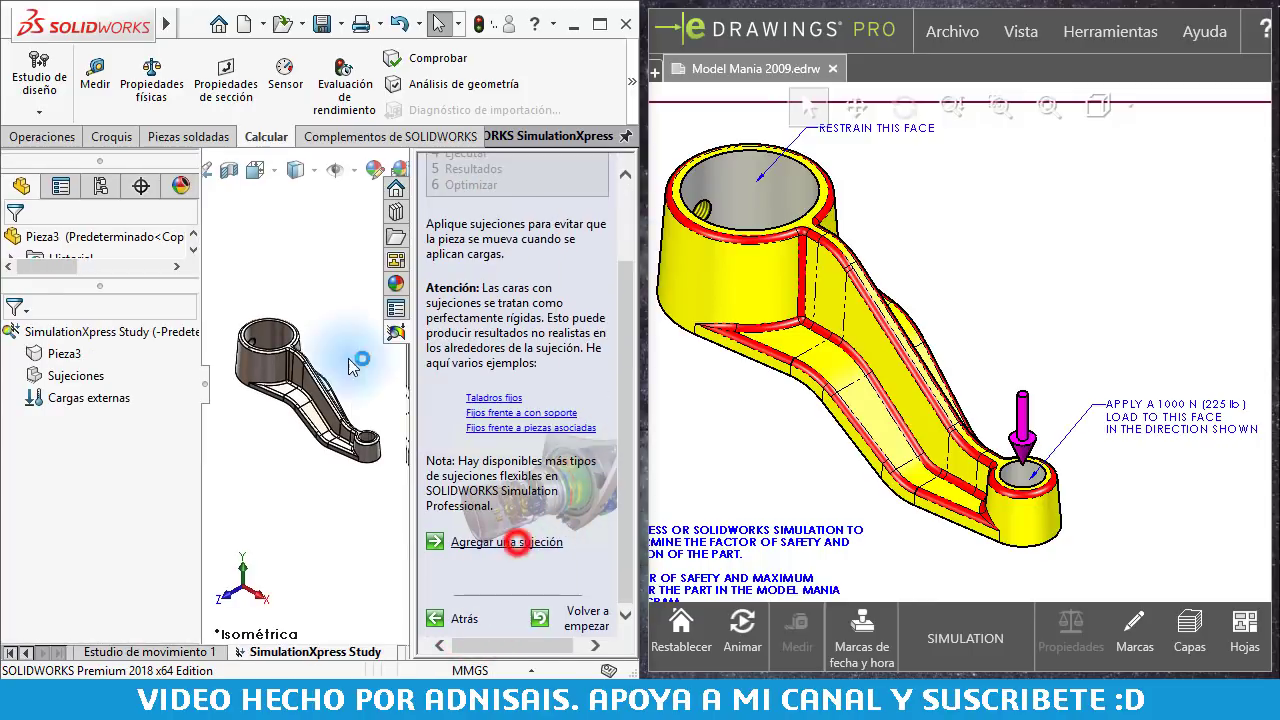
{"action": "left_click", "coordinate": [293, 338]}
Step: Confirm fixed restraint Fijo-1 and start a force on the small boss face
{"action": "left_click", "coordinate": [14, 242]}
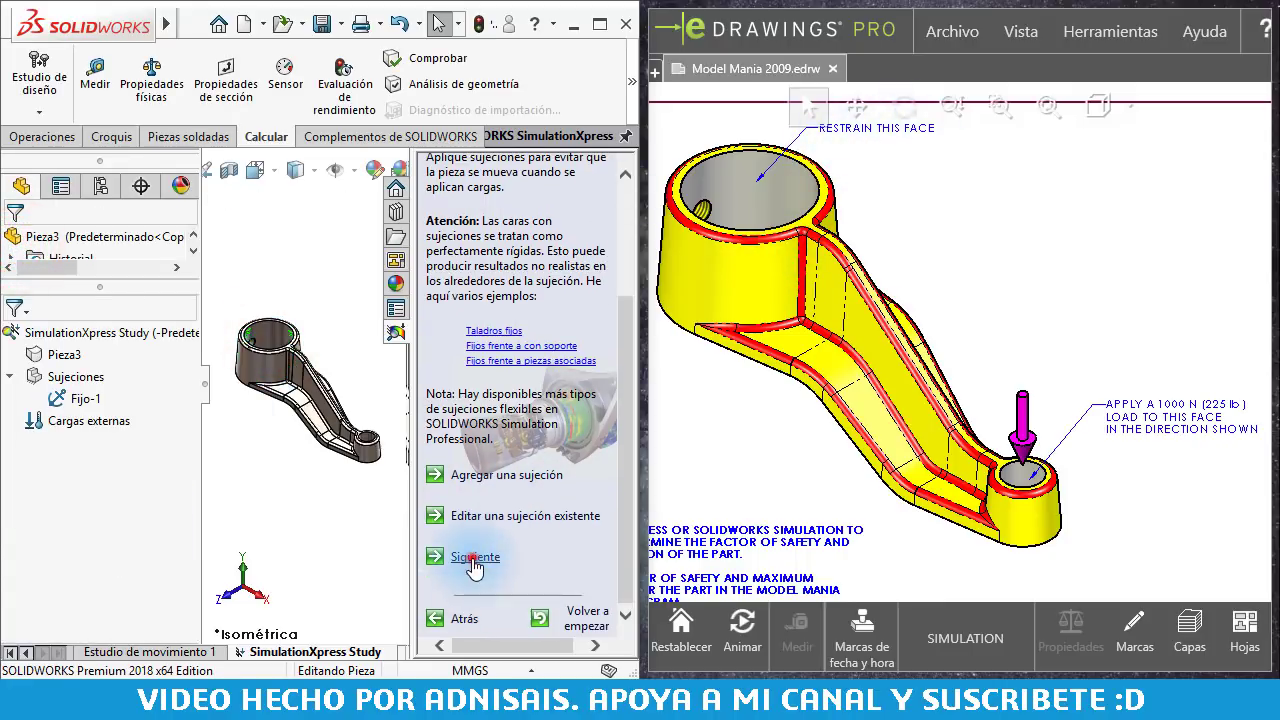
{"action": "left_click", "coordinate": [473, 560]}
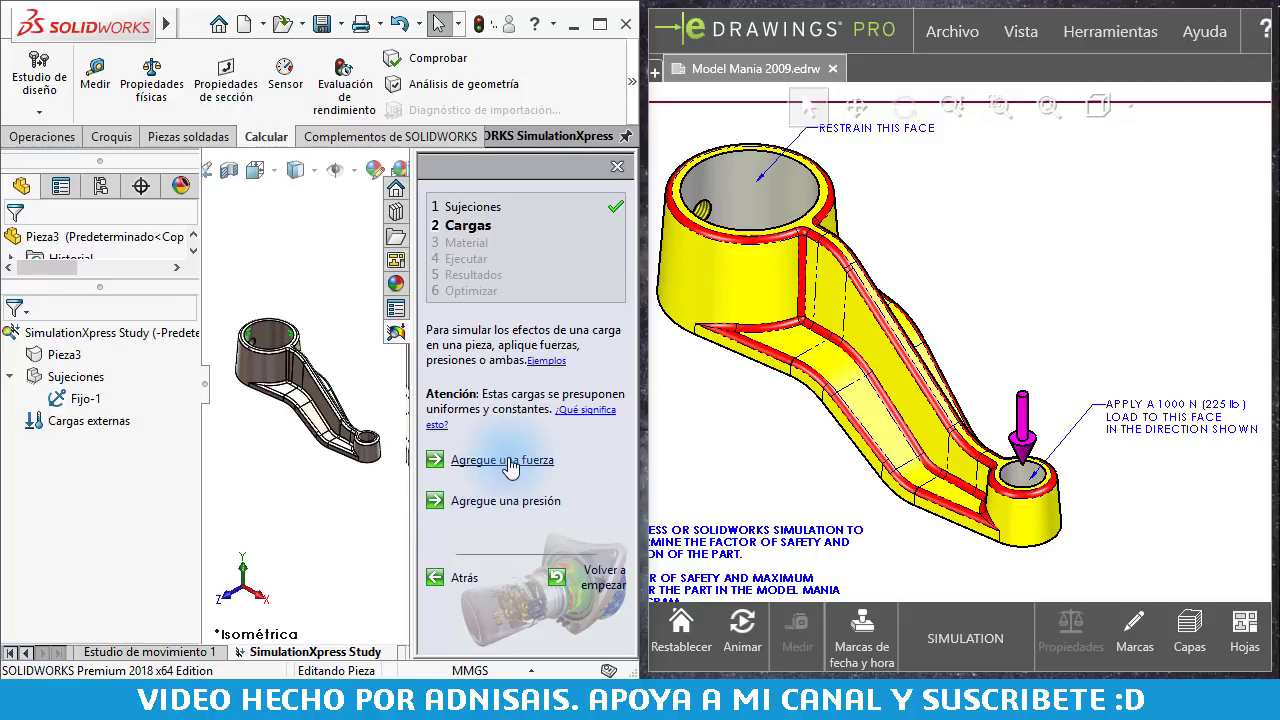
{"action": "left_click", "coordinate": [503, 460]}
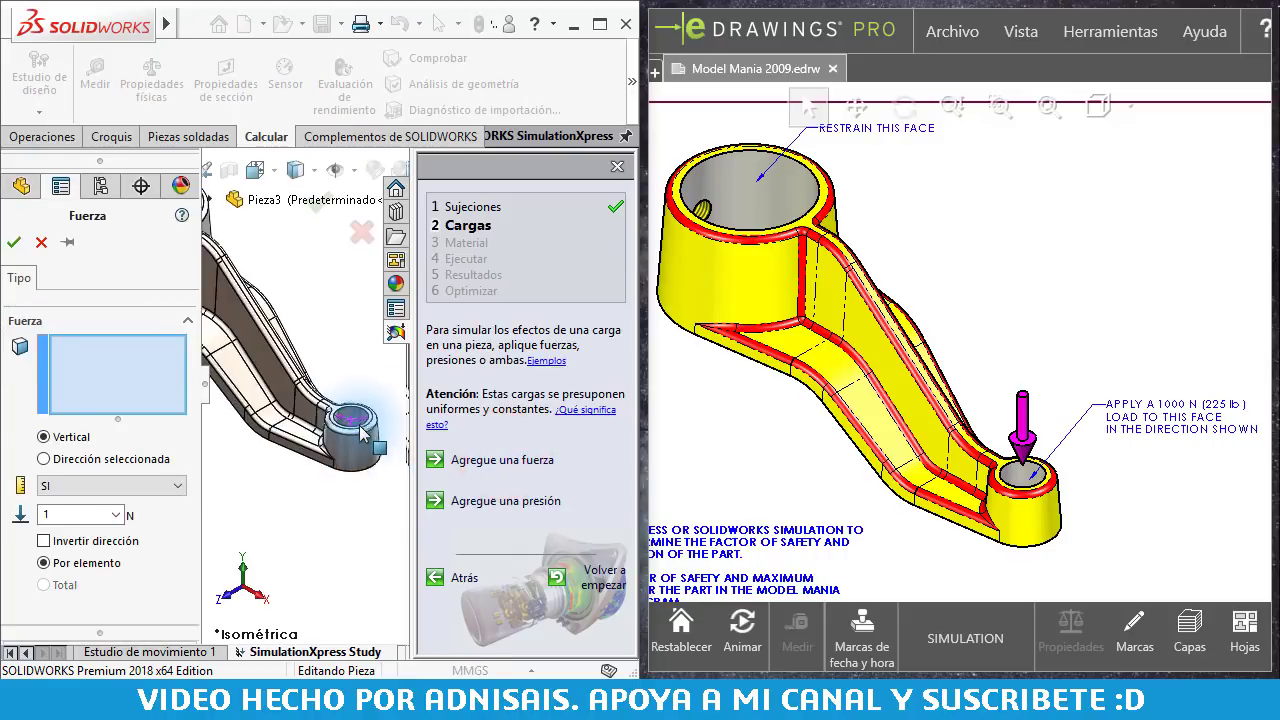
{"action": "left_click", "coordinate": [347, 420]}
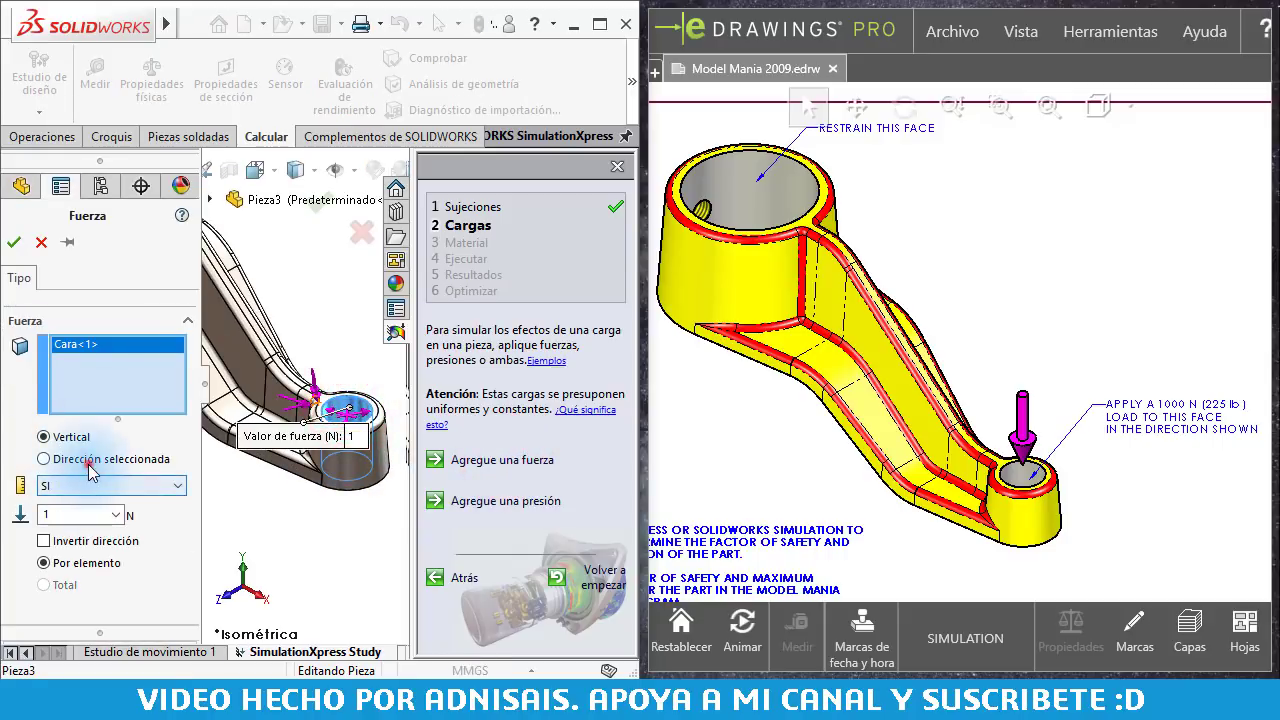
Step: Direct the force normal to Planta, reversed, with a 1000 N magnitude, and confirm
{"action": "left_click", "coordinate": [88, 459]}
{"action": "left_click", "coordinate": [209, 199]}
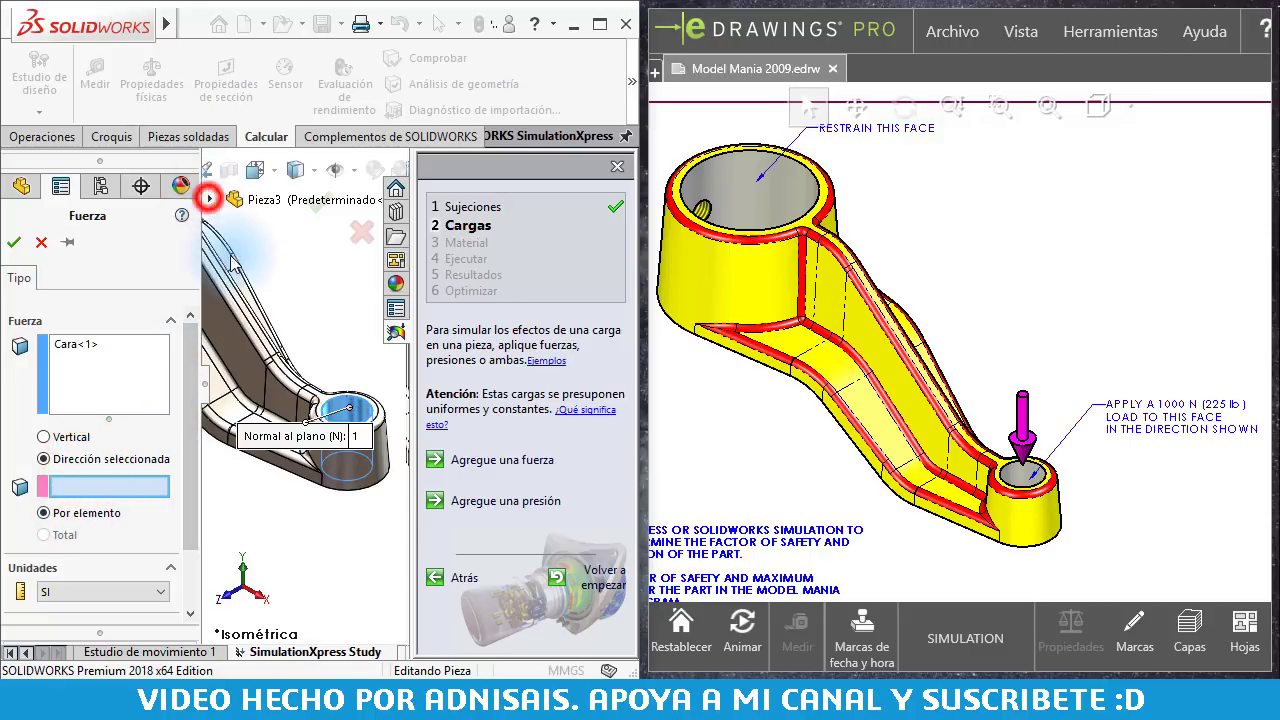
{"action": "mouse_move", "coordinate": [150, 450]}
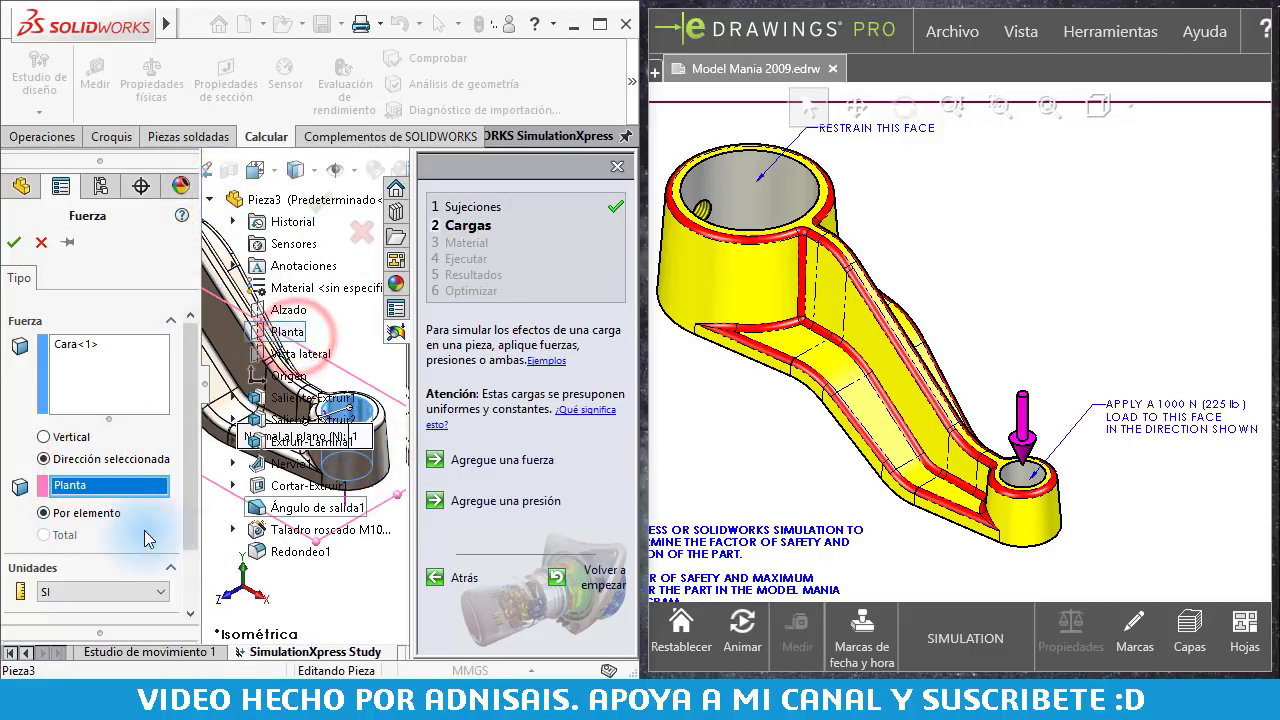
{"action": "left_click_drag", "start_coordinate": [192, 472], "coordinate": [192, 528]}
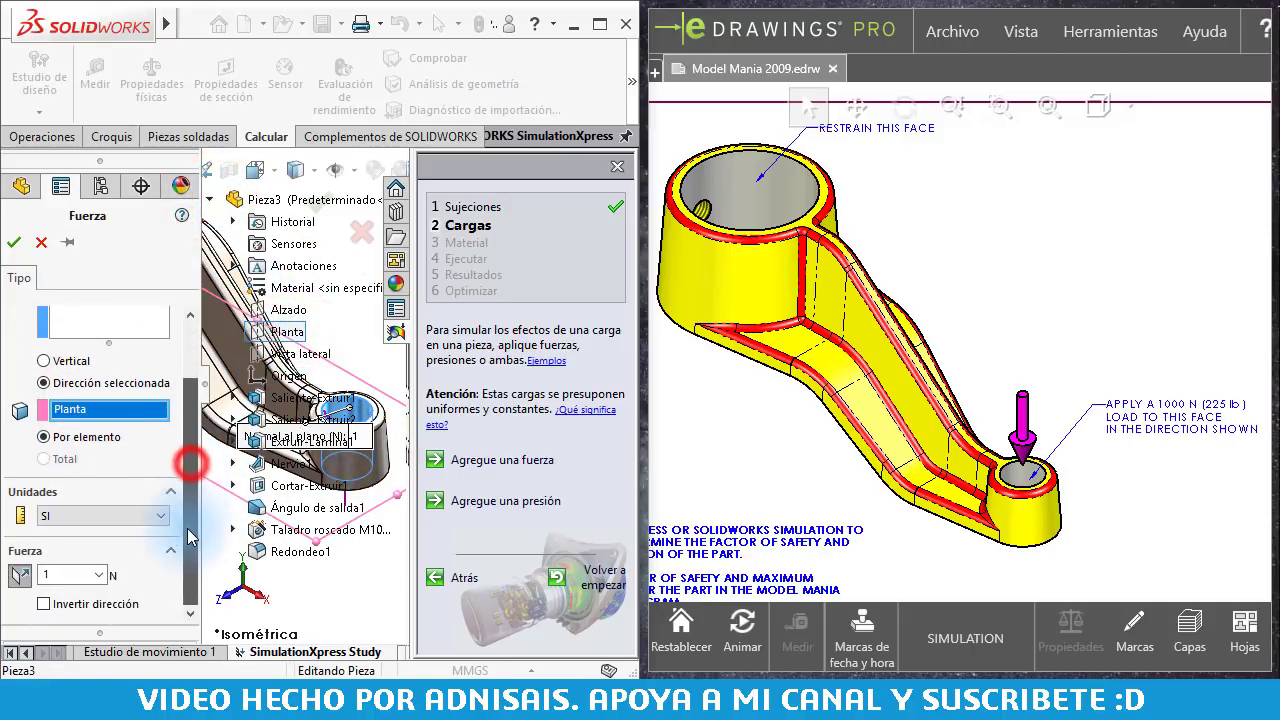
{"action": "left_click", "coordinate": [45, 604]}
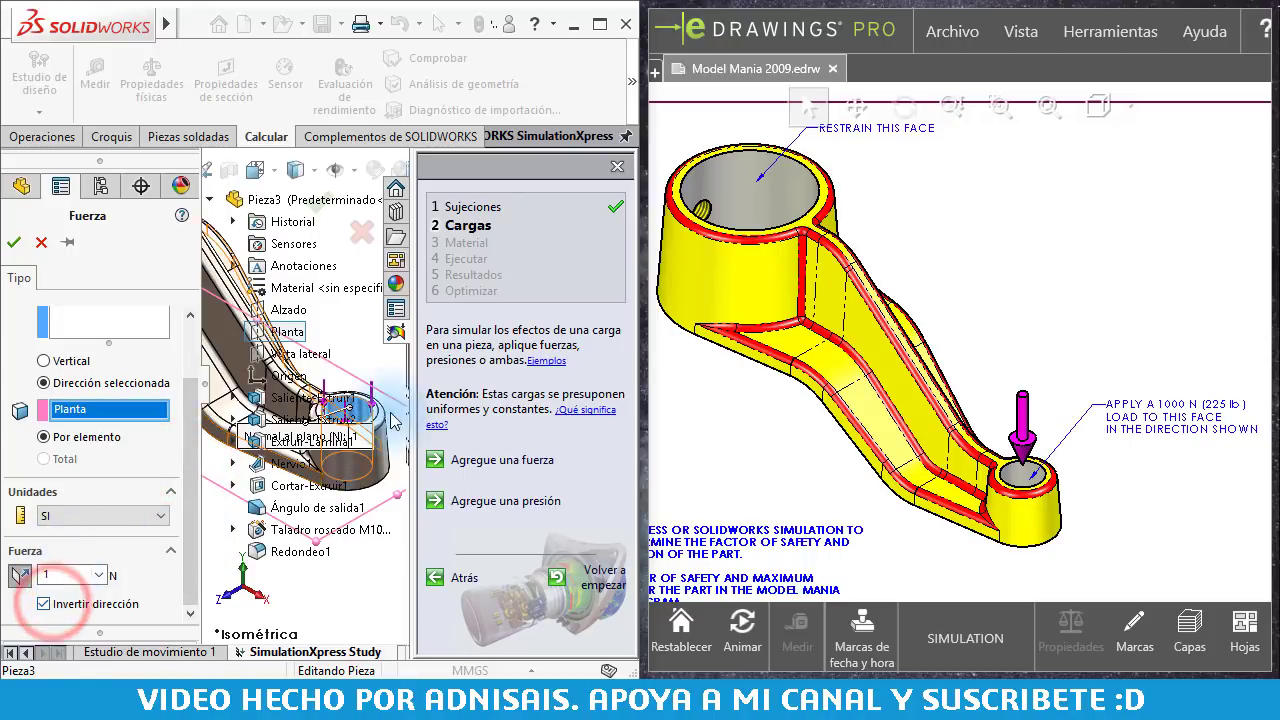
{"action": "left_click", "coordinate": [80, 573]}
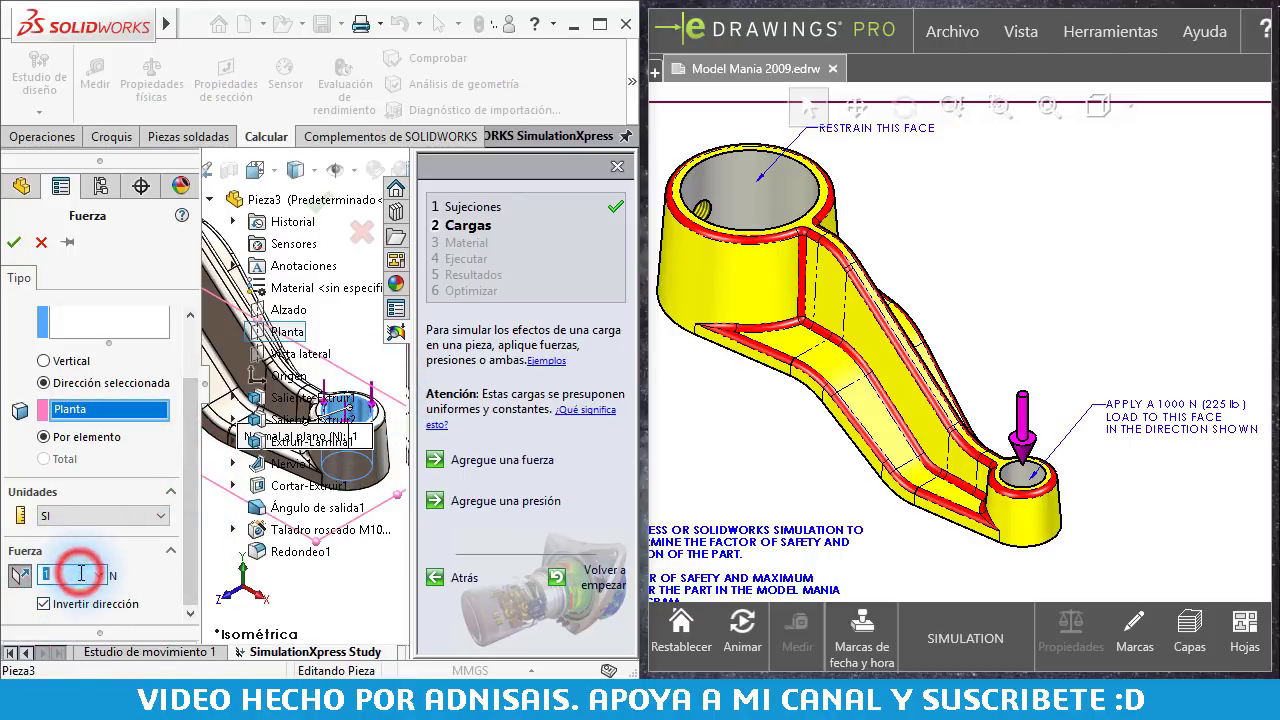
{"action": "type", "text": "1000"}
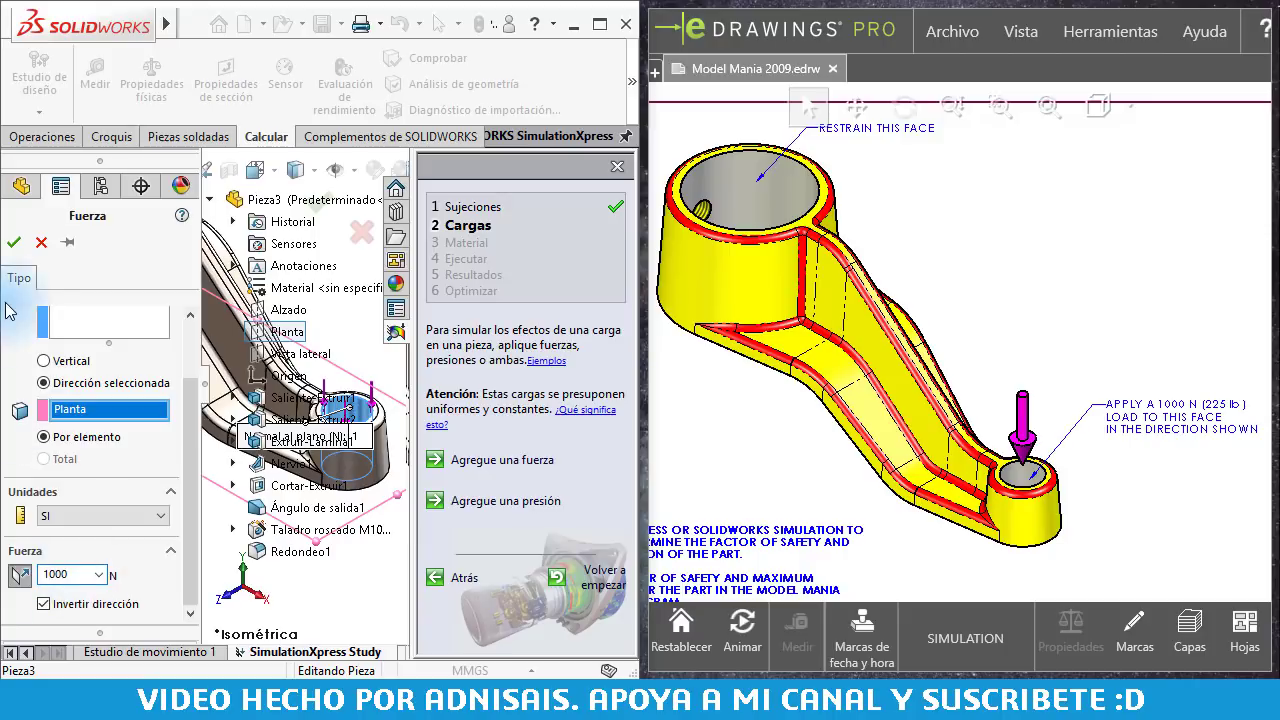
{"action": "left_click", "coordinate": [14, 242]}
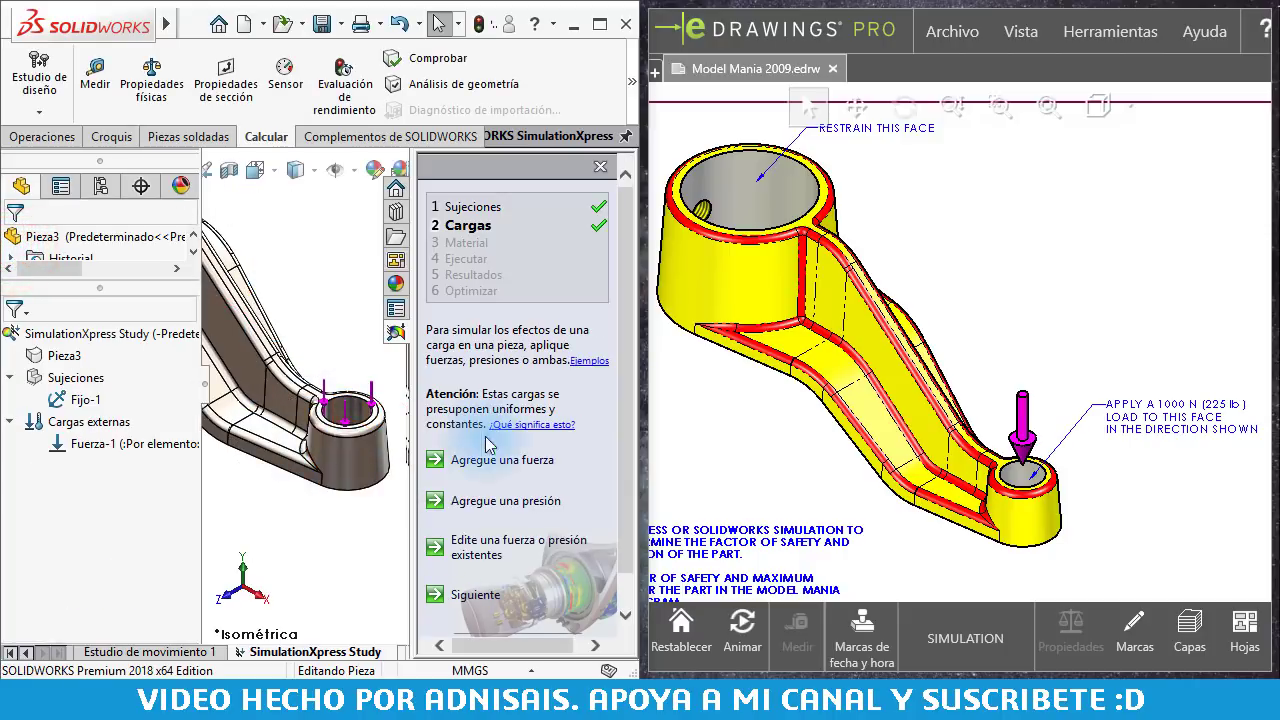
Step: Advance the SimulationXpress study to the Material step
{"action": "left_click", "coordinate": [476, 594]}
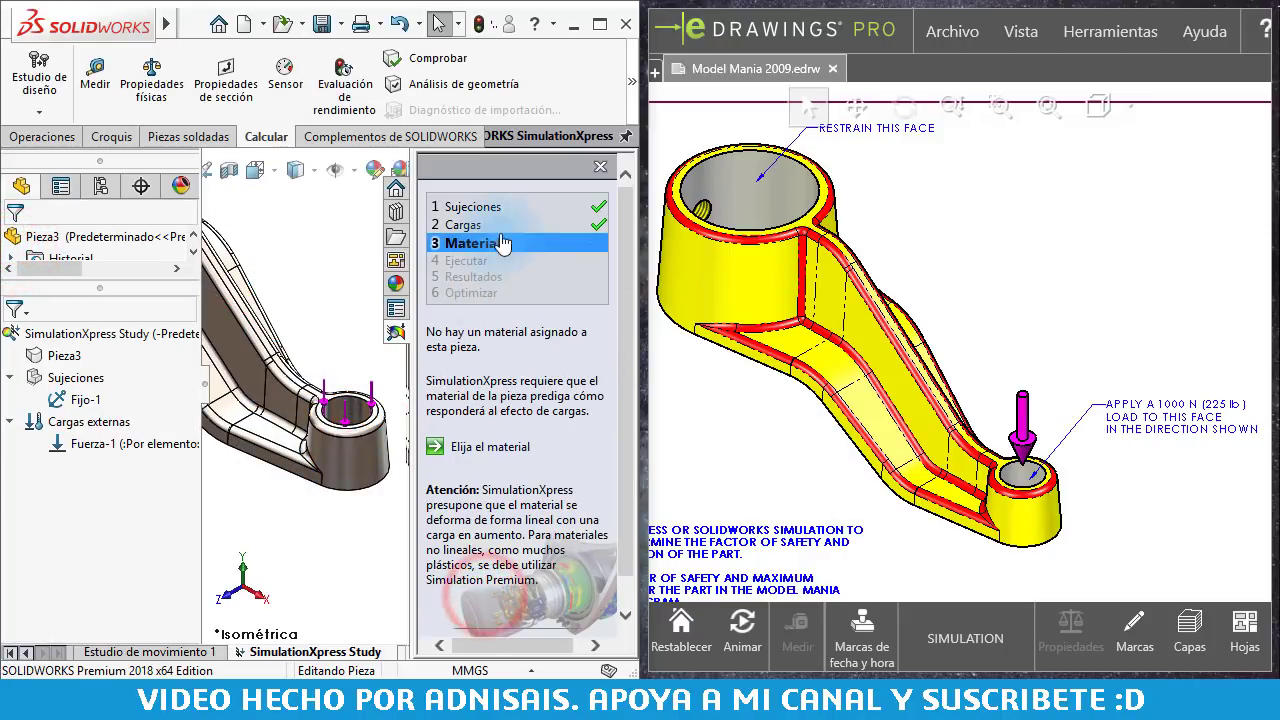
{"action": "scroll", "coordinate": [814, 420], "scroll_direction": "down", "scroll_amount": 5}
{"action": "scroll", "coordinate": [920, 470], "scroll_direction": "down", "scroll_amount": 2}
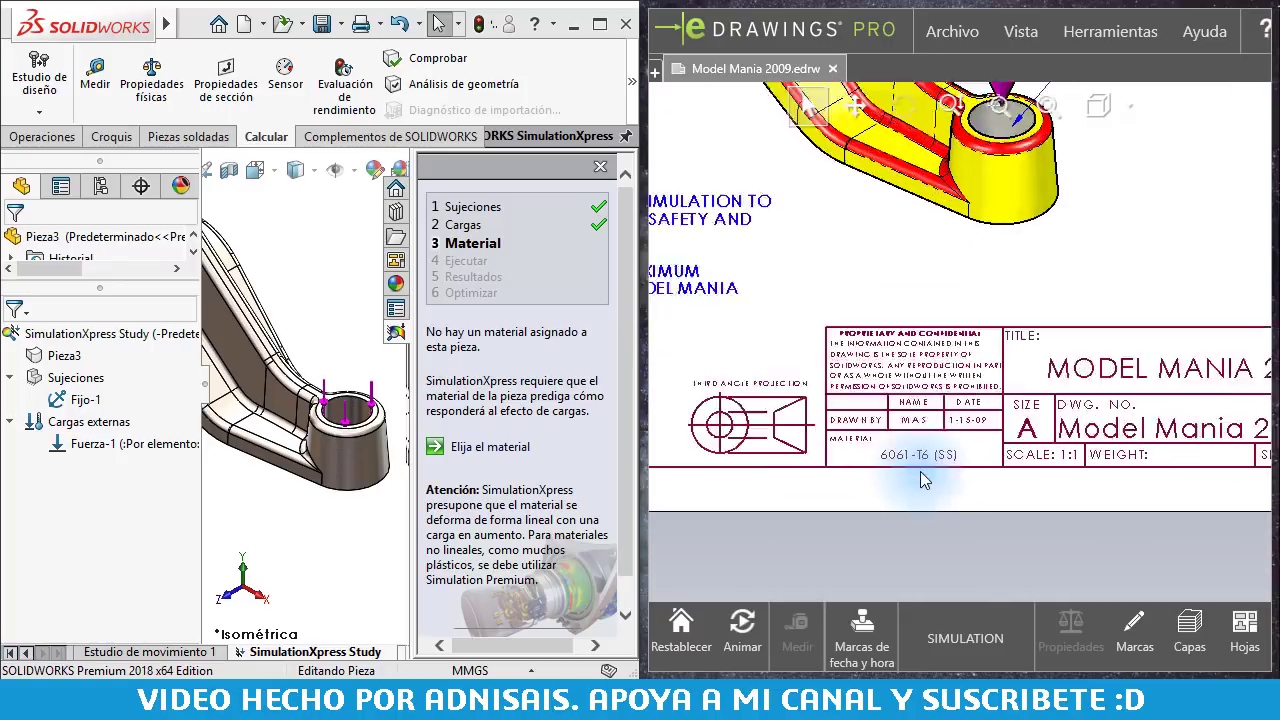
{"action": "scroll", "coordinate": [910, 450], "scroll_direction": "down", "scroll_amount": 2}
{"action": "scroll", "coordinate": [897, 420], "scroll_direction": "down", "scroll_amount": 1}
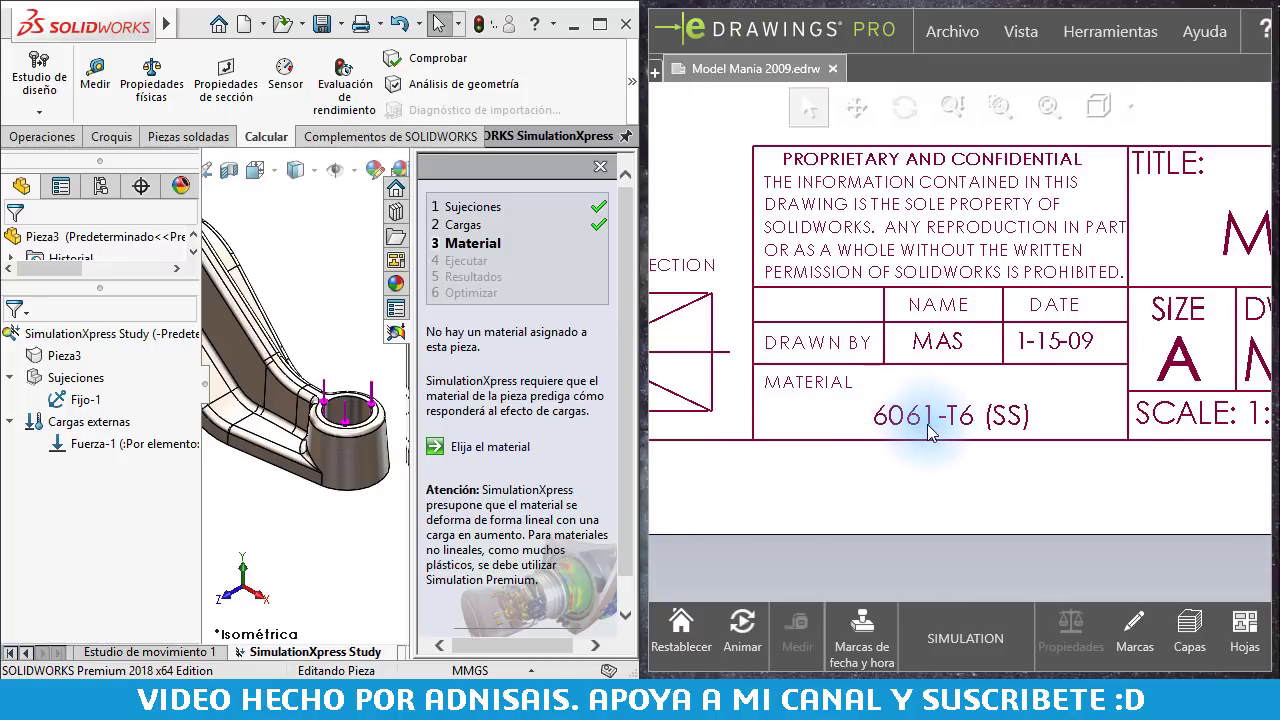
{"action": "scroll", "coordinate": [1045, 415], "scroll_direction": "up", "scroll_amount": 3}
{"action": "scroll", "coordinate": [1070, 380], "scroll_direction": "up", "scroll_amount": 2}
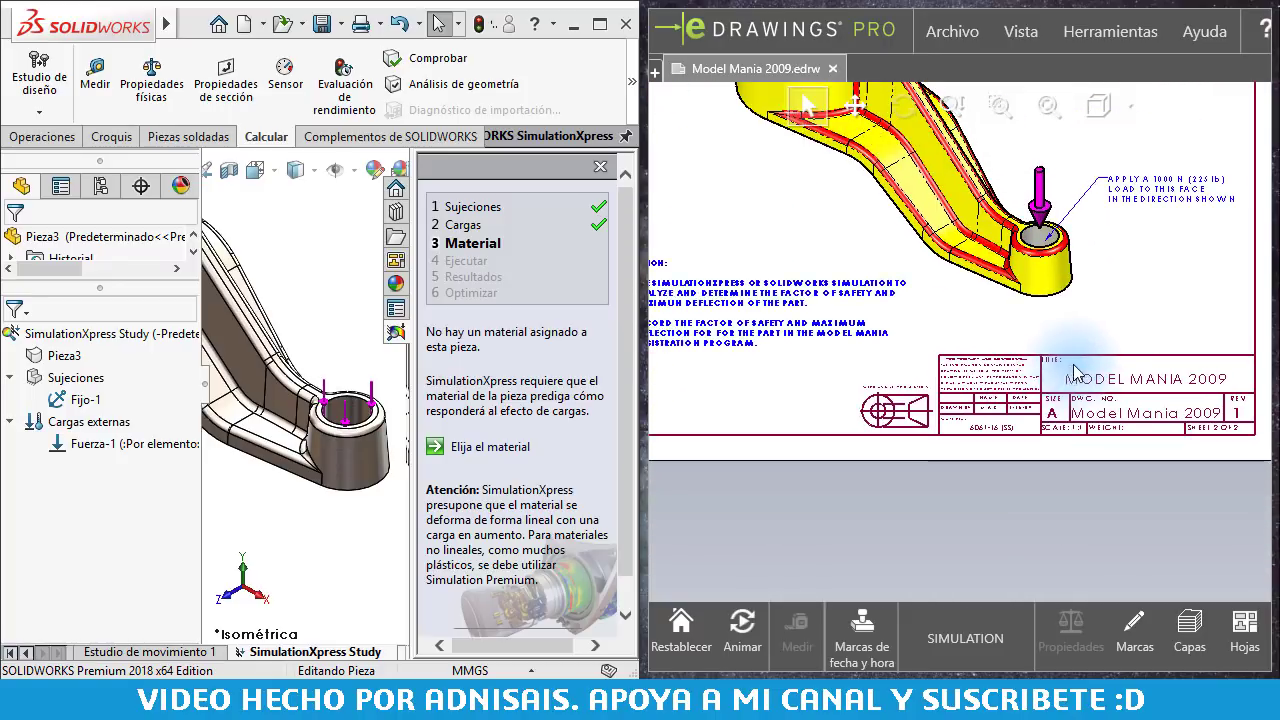
Step: Choose 6061-T6 (SS) under Aleaciones de aluminio in the material library and apply it
{"action": "left_click", "coordinate": [472, 447]}
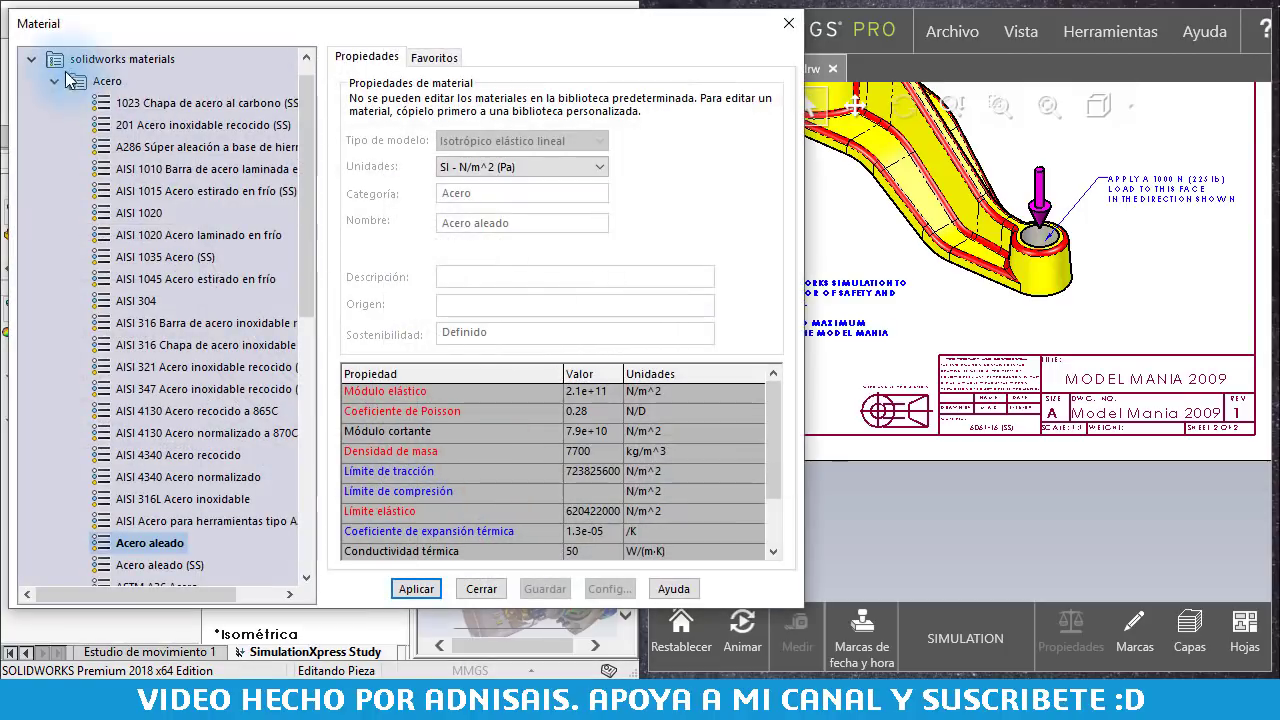
{"action": "left_click", "coordinate": [50, 83]}
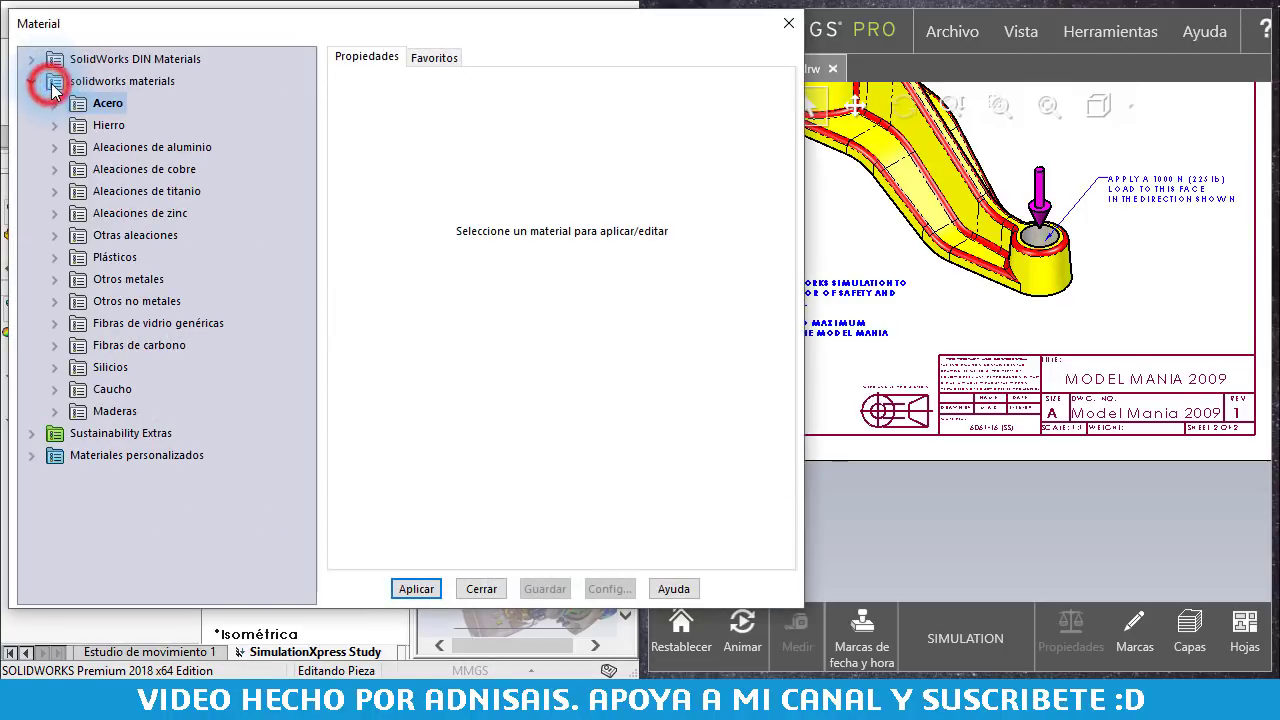
{"action": "left_click", "coordinate": [55, 147]}
{"action": "scroll", "coordinate": [110, 220], "scroll_direction": "down", "scroll_amount": 2}
{"action": "scroll", "coordinate": [121, 256], "scroll_direction": "down", "scroll_amount": 3}
{"action": "scroll", "coordinate": [125, 280], "scroll_direction": "down", "scroll_amount": 1}
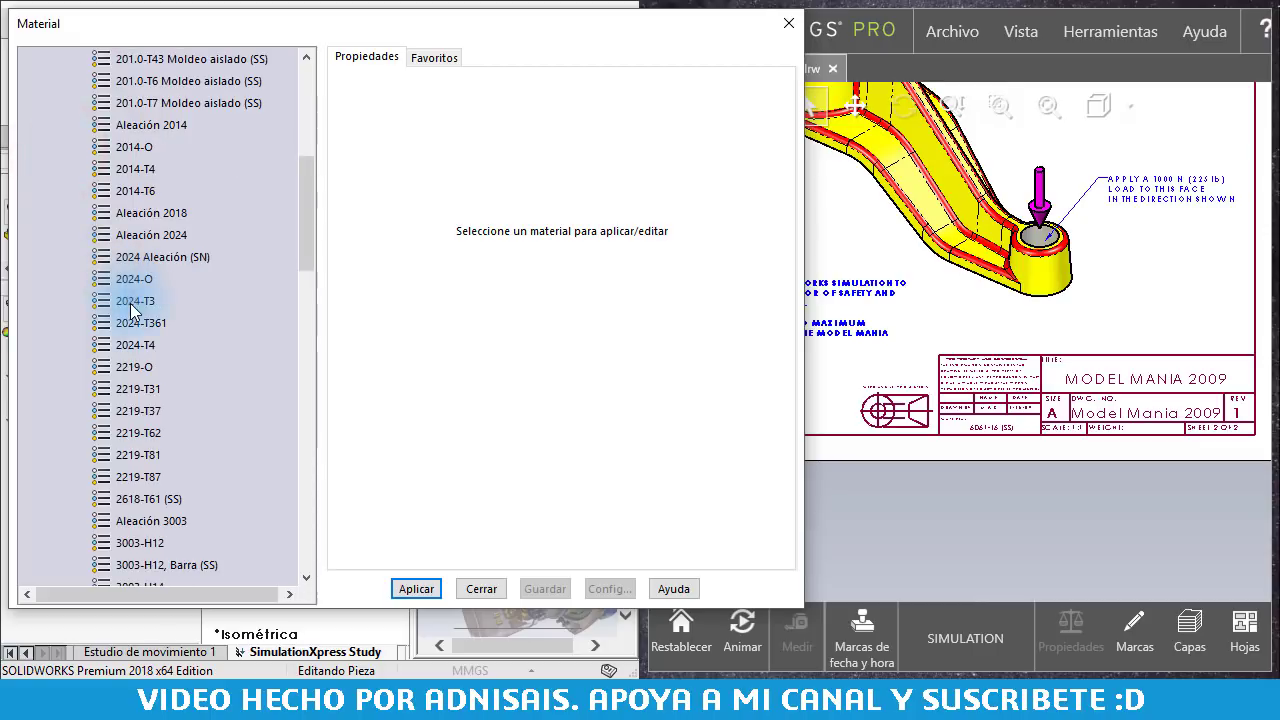
{"action": "scroll", "coordinate": [133, 323], "scroll_direction": "down", "scroll_amount": 3}
{"action": "scroll", "coordinate": [133, 327], "scroll_direction": "down", "scroll_amount": 2}
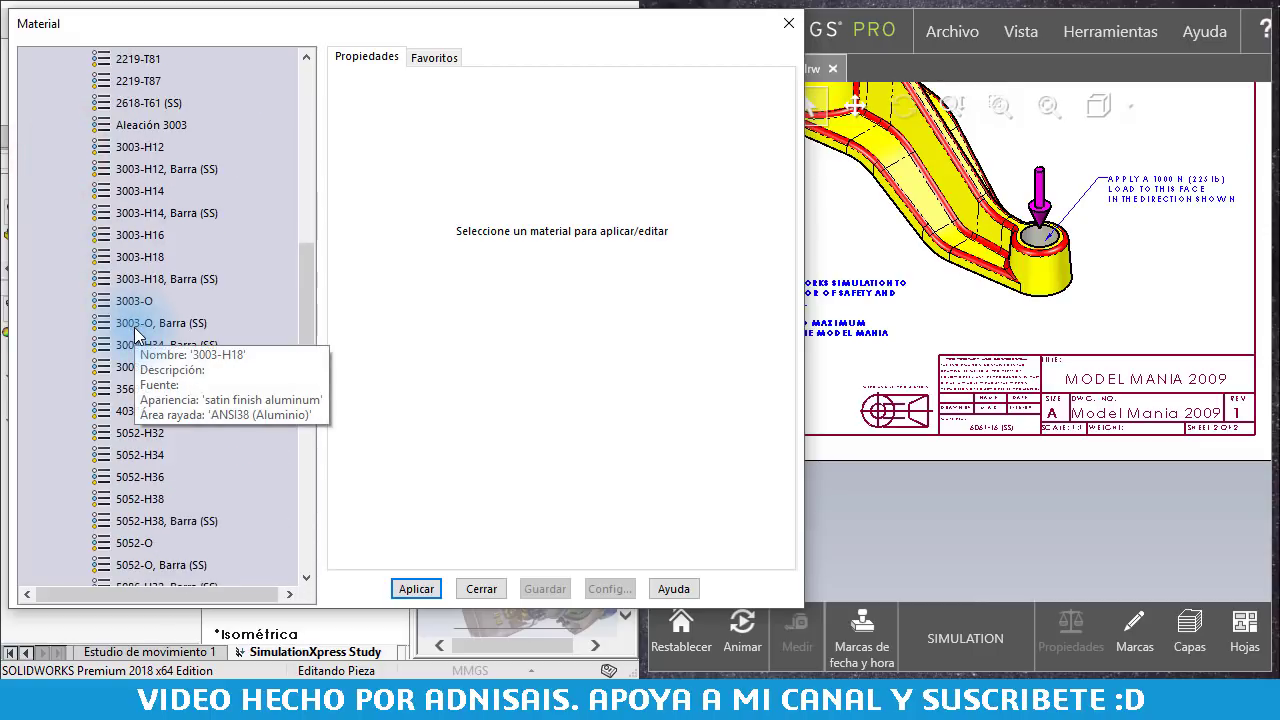
{"action": "scroll", "coordinate": [134, 340], "scroll_direction": "down", "scroll_amount": 3}
{"action": "scroll", "coordinate": [137, 352], "scroll_direction": "down", "scroll_amount": 1}
{"action": "scroll", "coordinate": [140, 354], "scroll_direction": "down", "scroll_amount": 3}
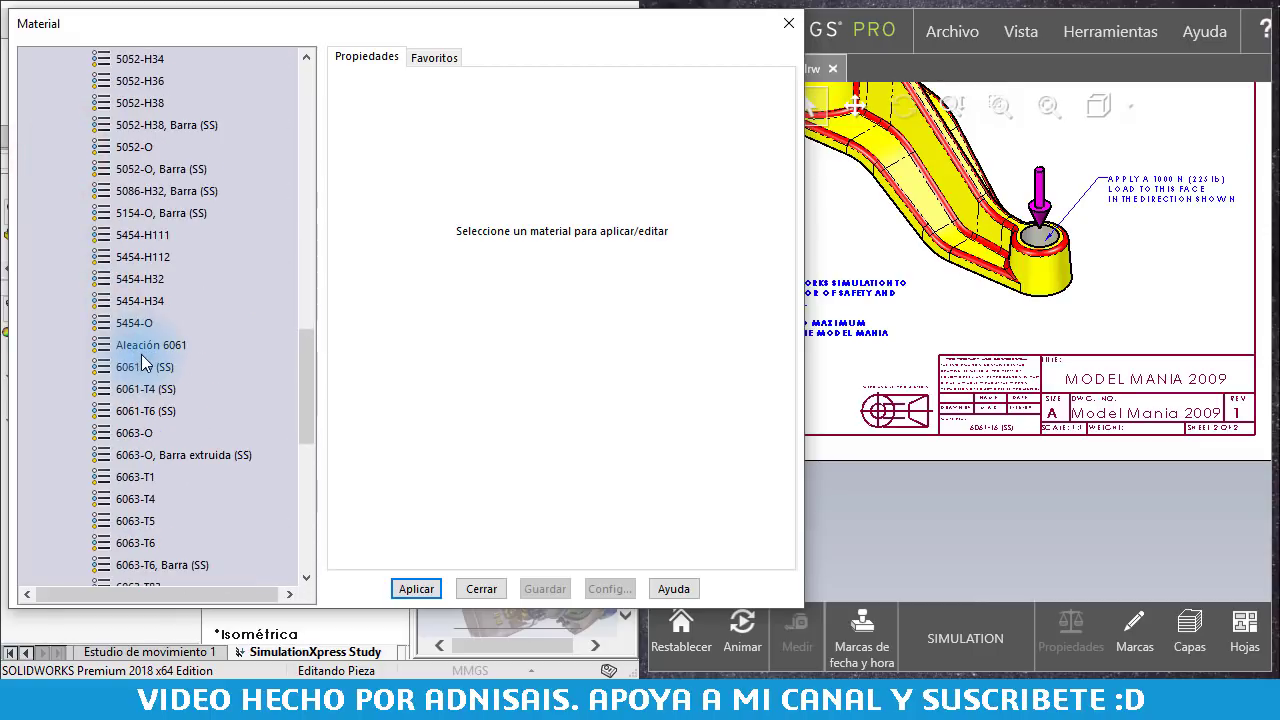
{"action": "left_click", "coordinate": [133, 412]}
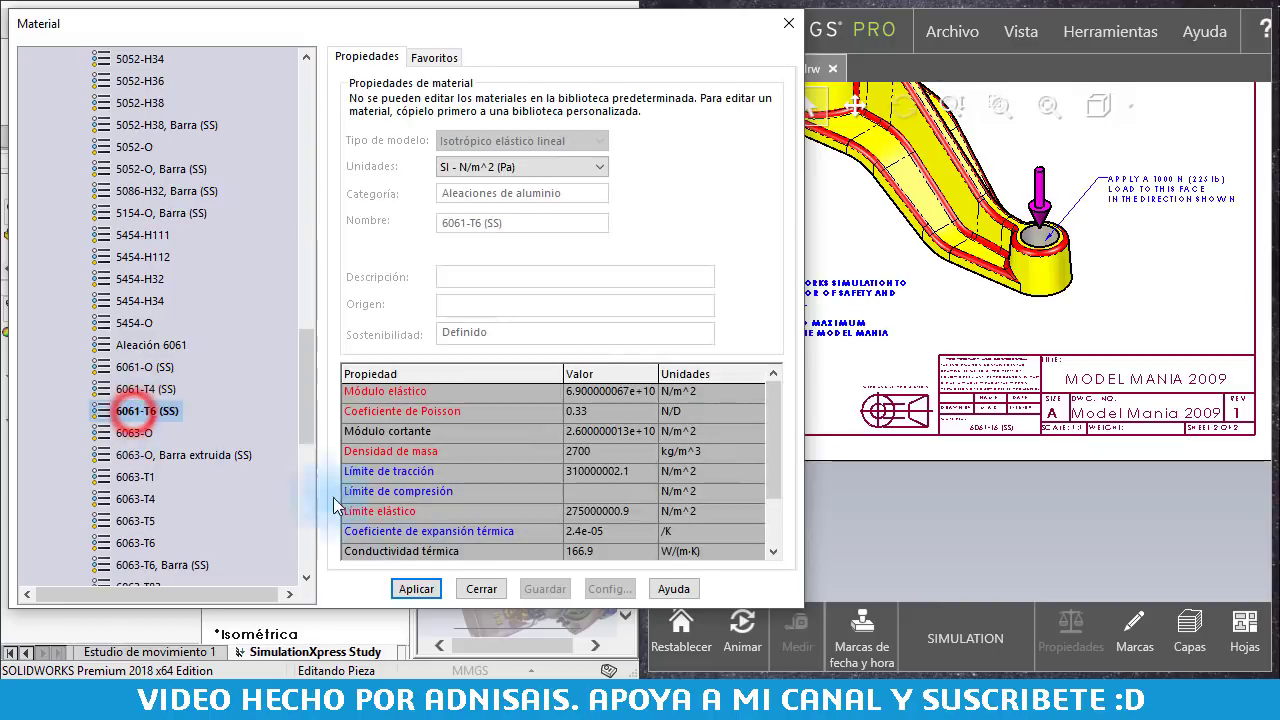
{"action": "left_click", "coordinate": [417, 588]}
{"action": "left_click", "coordinate": [500, 588]}
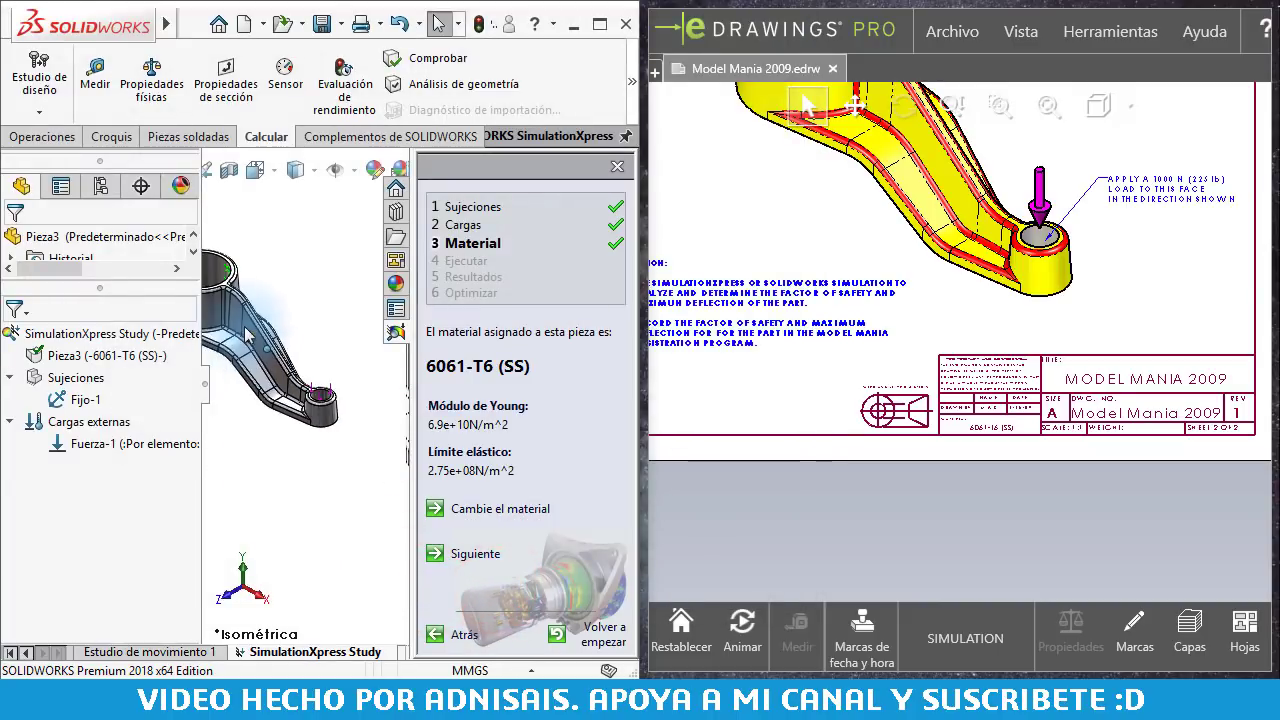
Step: Advance to step 4 Ejecutar and run the simulation until meshing and solving finish
{"action": "mouse_move", "coordinate": [250, 330]}
{"action": "middle_mouse_down"}
{"action": "mouse_move", "coordinate": [275, 372]}
{"action": "mouse_move", "coordinate": [311, 373]}
{"action": "mouse_move", "coordinate": [375, 420]}
{"action": "middle_mouse_up"}
{"action": "scroll", "coordinate": [275, 372], "scroll_direction": "down", "scroll_amount": 5}
{"action": "scroll", "coordinate": [311, 373], "scroll_direction": "up", "scroll_amount": 5}
{"action": "scroll", "coordinate": [311, 373], "scroll_direction": "up", "scroll_amount": 3}
{"action": "left_click", "coordinate": [479, 554]}
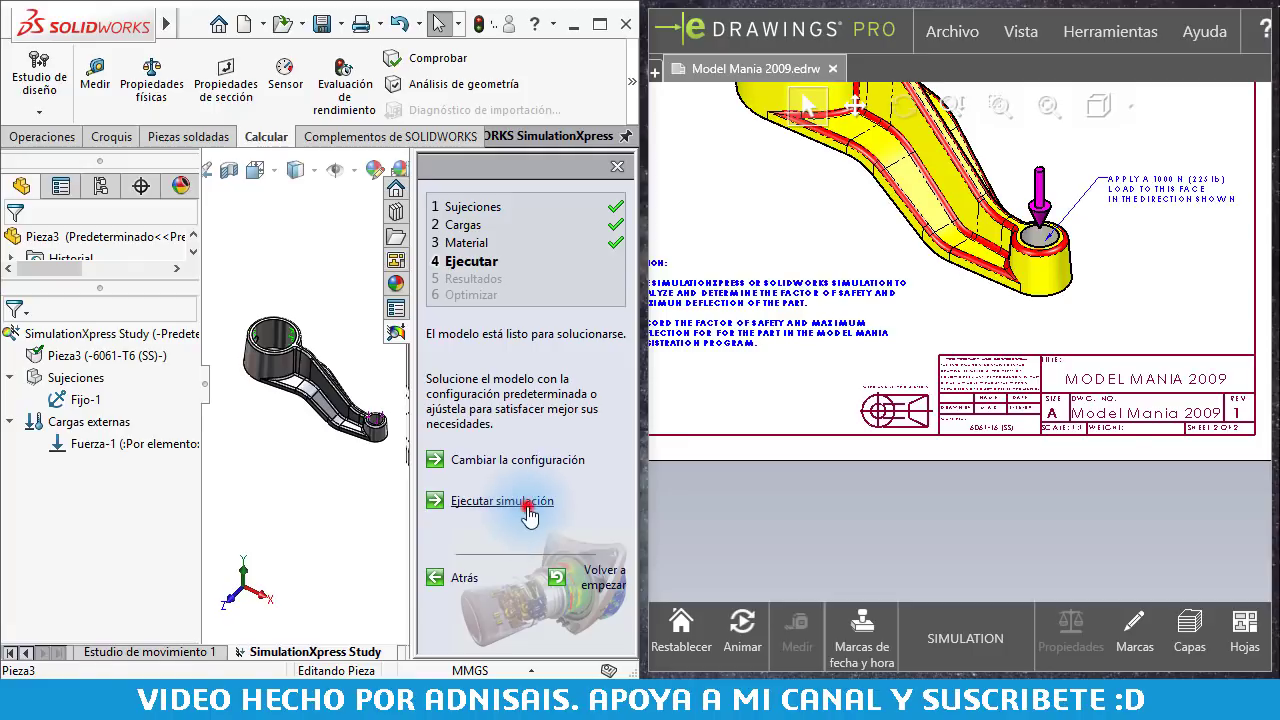
{"action": "left_click", "coordinate": [527, 508]}
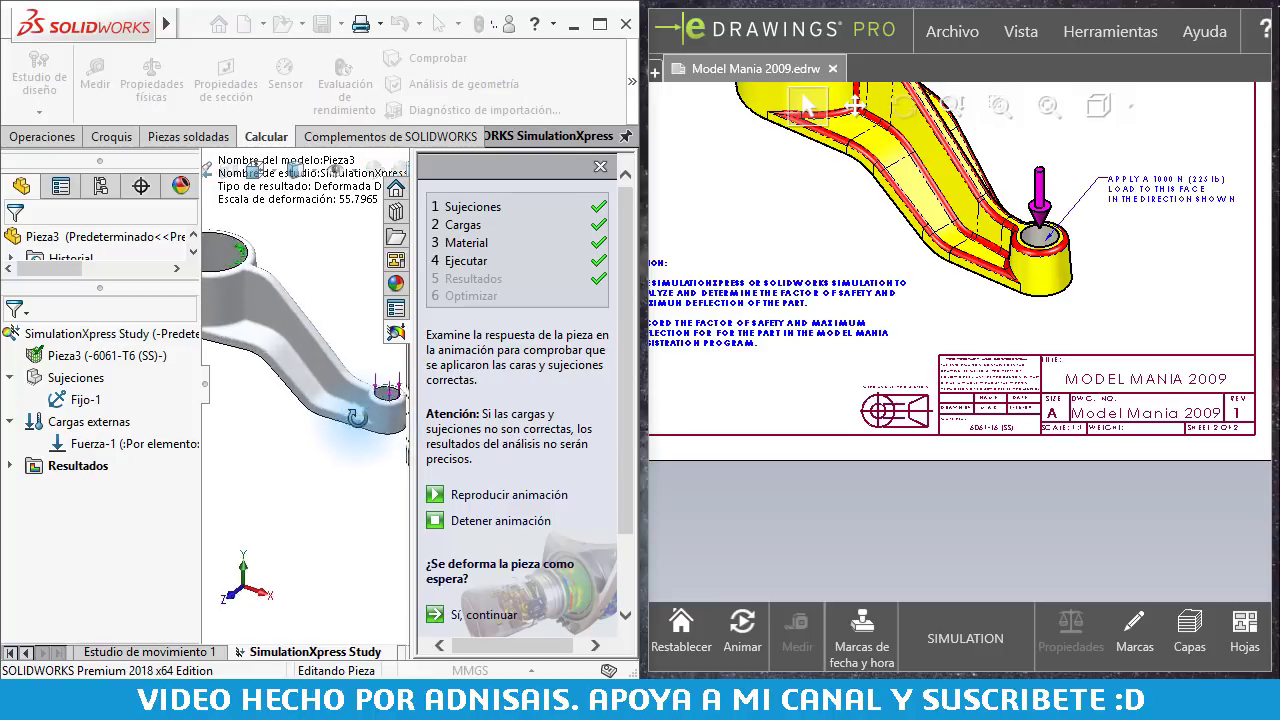
{"action": "scroll", "coordinate": [590, 482], "scroll_direction": "down", "scroll_amount": 2}
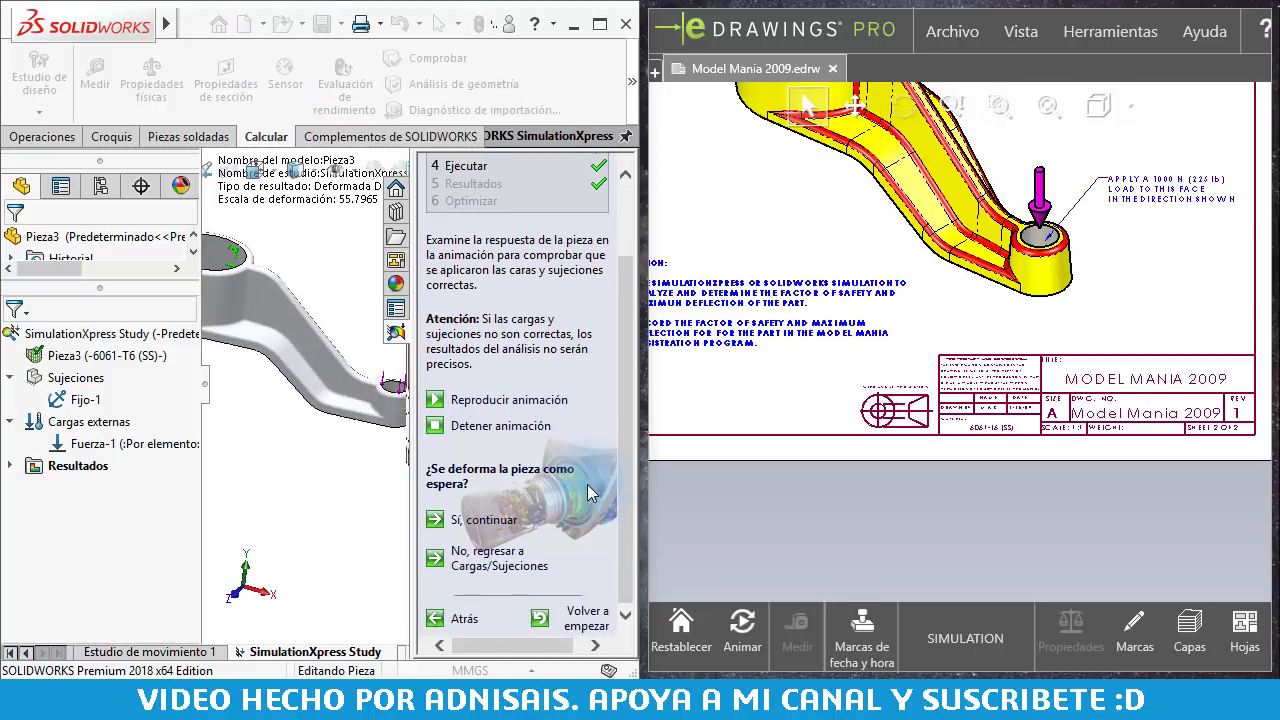
Step: Confirm with 'Sí, continuar' that the deformed shape looks as expected
{"action": "left_click", "coordinate": [496, 522]}
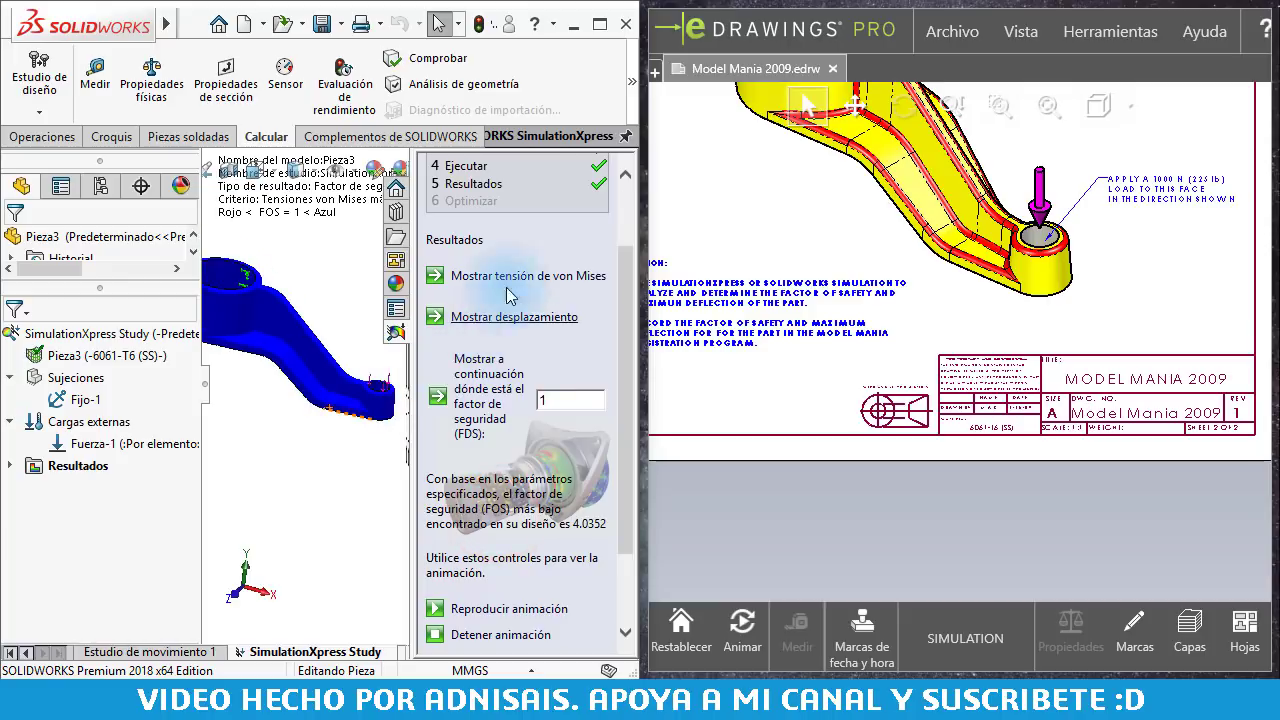
{"action": "scroll", "coordinate": [485, 340], "scroll_direction": "up", "scroll_amount": 1}
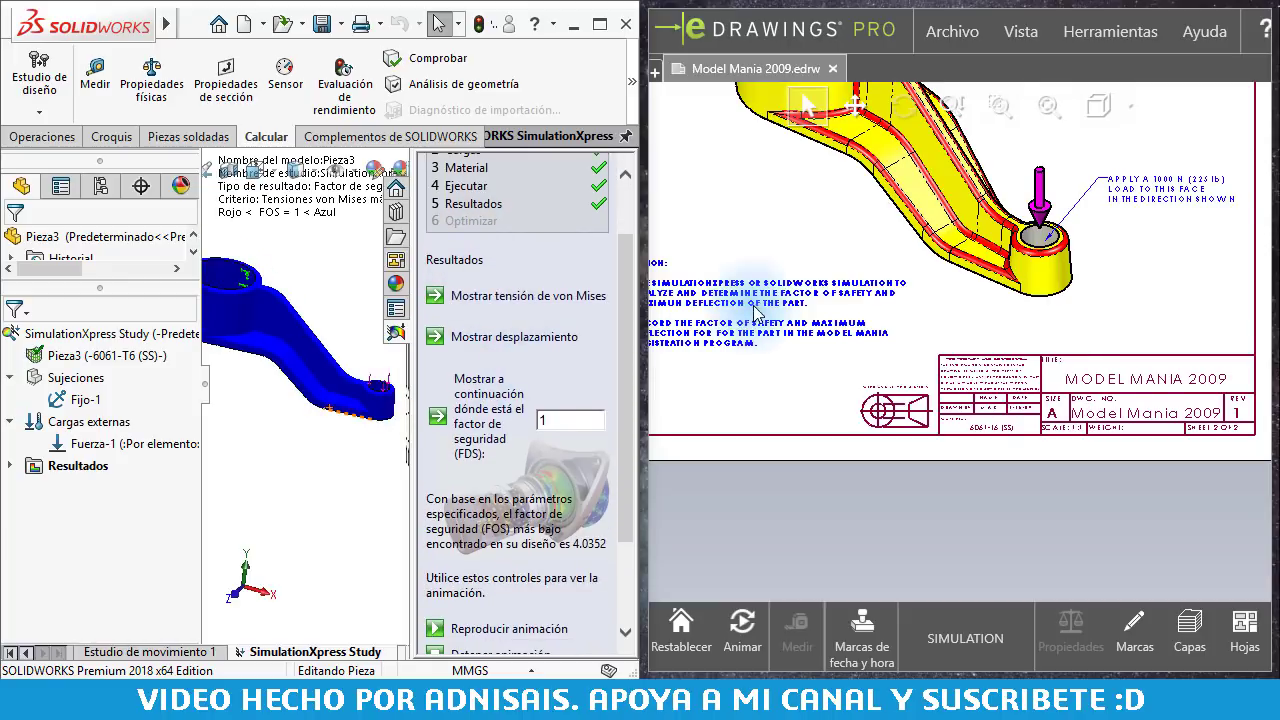
{"action": "scroll", "coordinate": [757, 313], "scroll_direction": "down", "scroll_amount": 2}
{"action": "scroll", "coordinate": [850, 300], "scroll_direction": "down", "scroll_amount": 2}
{"action": "scroll", "coordinate": [484, 440], "scroll_direction": "down", "scroll_amount": 2}
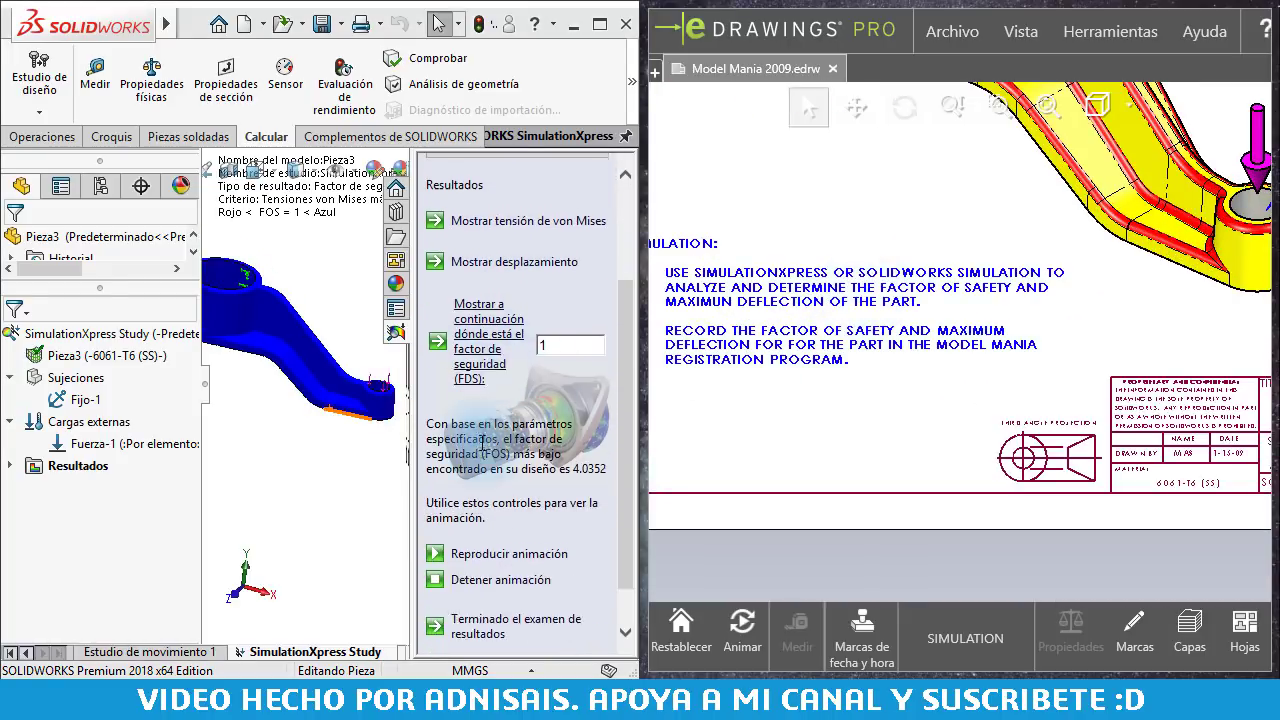
{"action": "scroll", "coordinate": [482, 442], "scroll_direction": "down", "scroll_amount": 1}
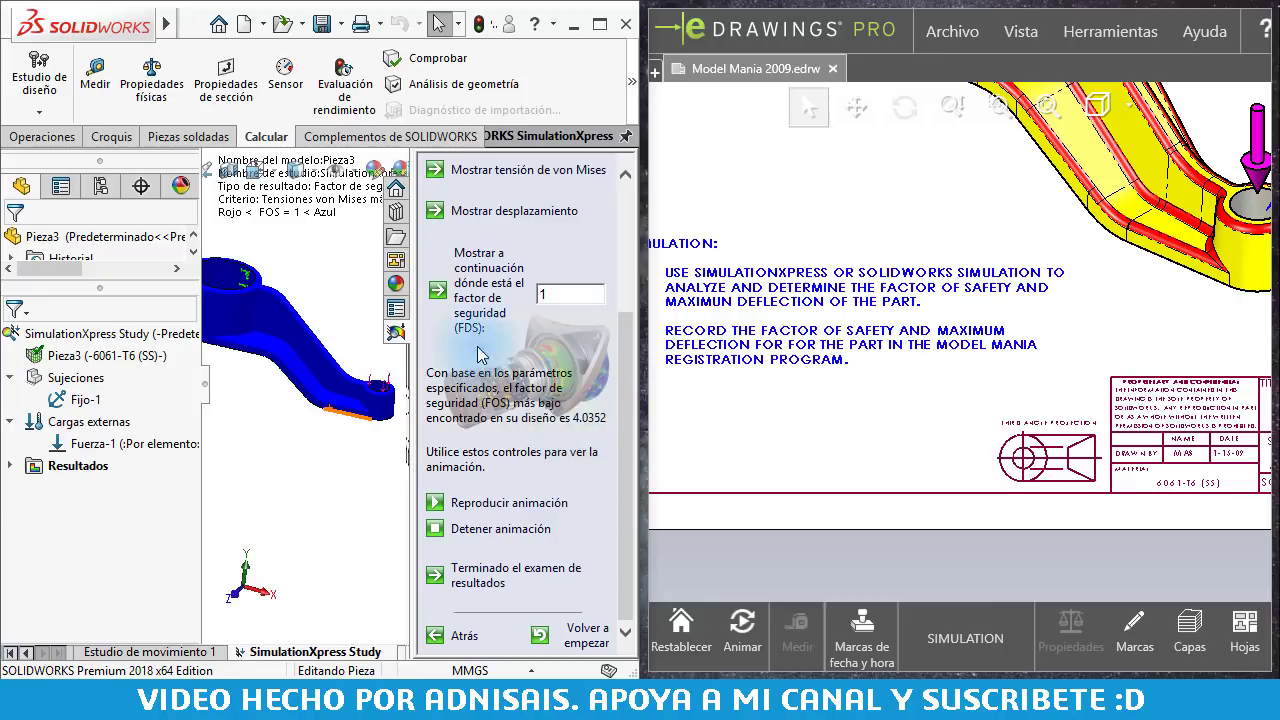
Step: Show the URES displacement plot and orient the model to view the whole deformed arm
{"action": "left_click", "coordinate": [490, 209]}
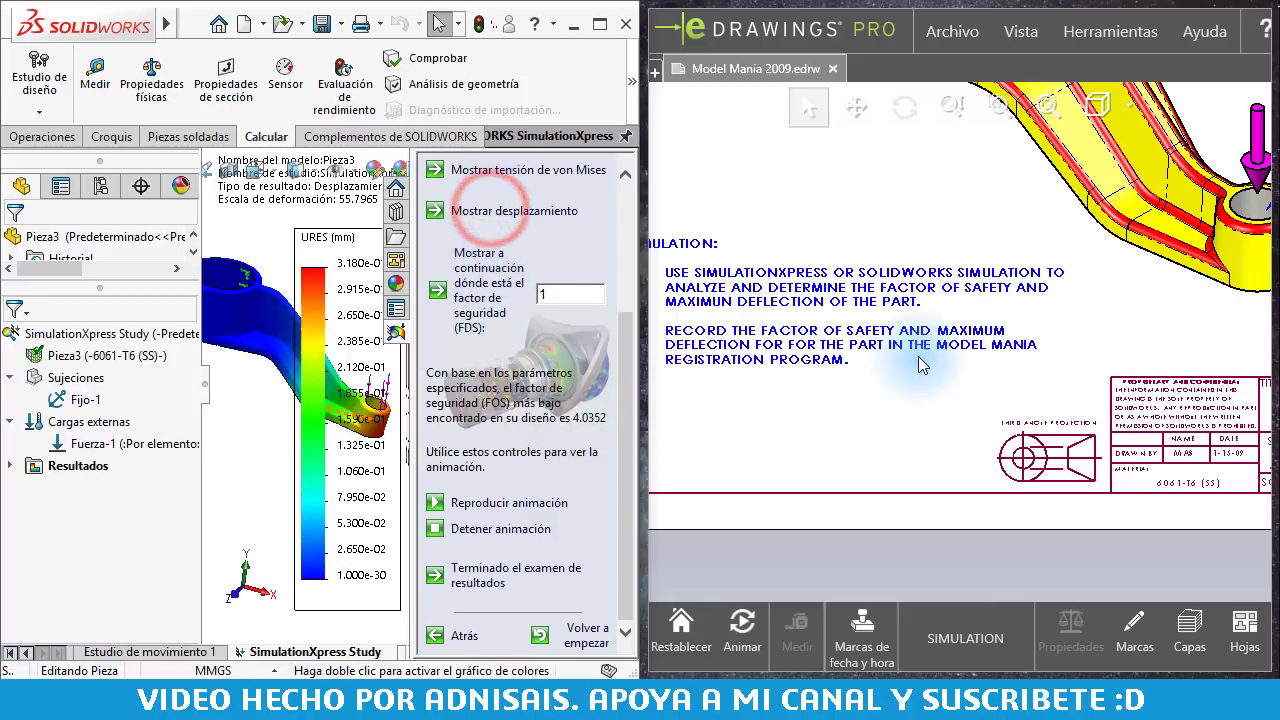
{"action": "mouse_move", "coordinate": [340, 372]}
{"action": "middle_mouse_down"}
{"action": "mouse_move", "coordinate": [278, 362]}
{"action": "mouse_move", "coordinate": [280, 400]}
{"action": "middle_mouse_up"}
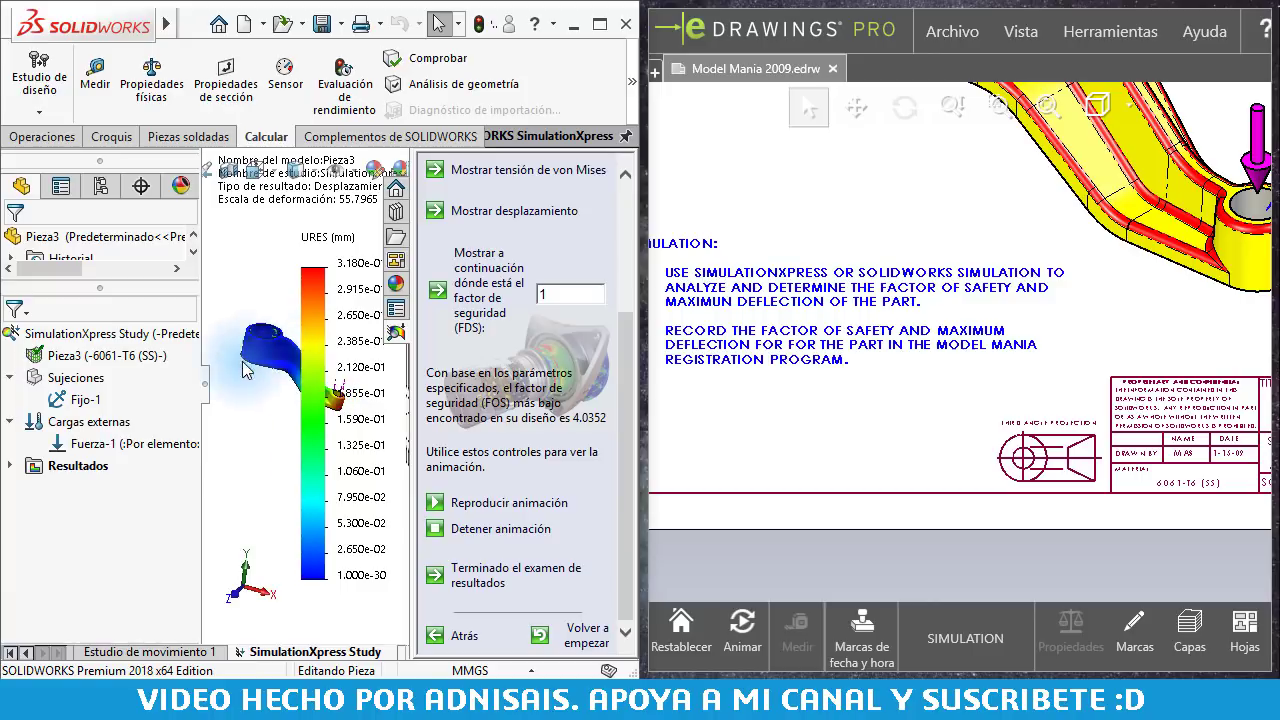
{"action": "scroll", "coordinate": [280, 400], "scroll_direction": "down", "scroll_amount": 3}
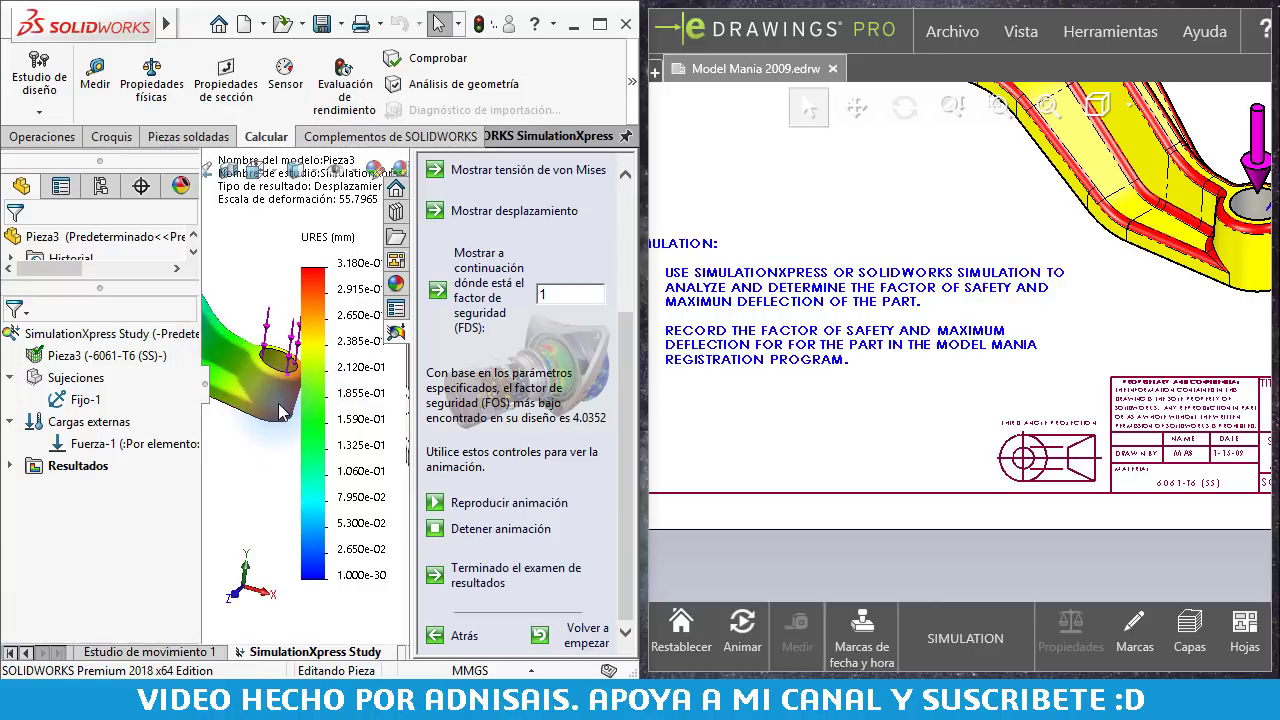
{"action": "middle_click_drag", "start_coordinate": [277, 425], "coordinate": [267, 420]}
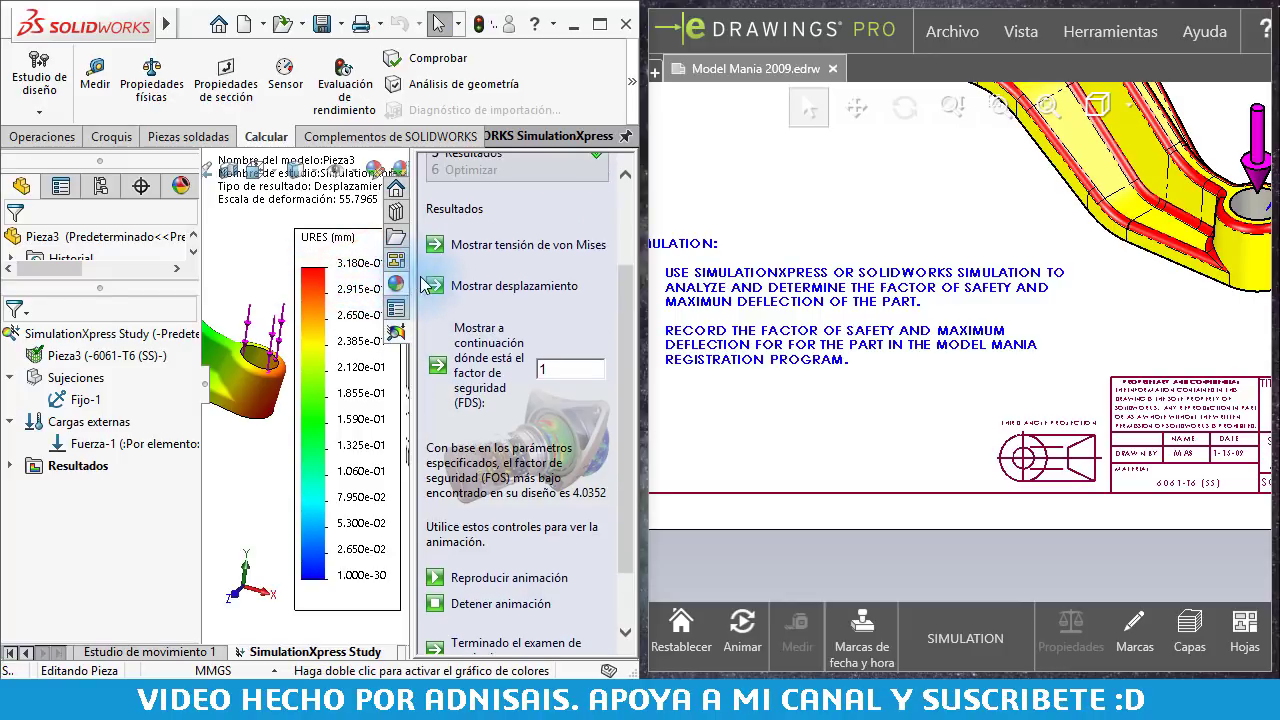
{"action": "left_click_drag", "start_coordinate": [330, 263], "coordinate": [245, 268]}
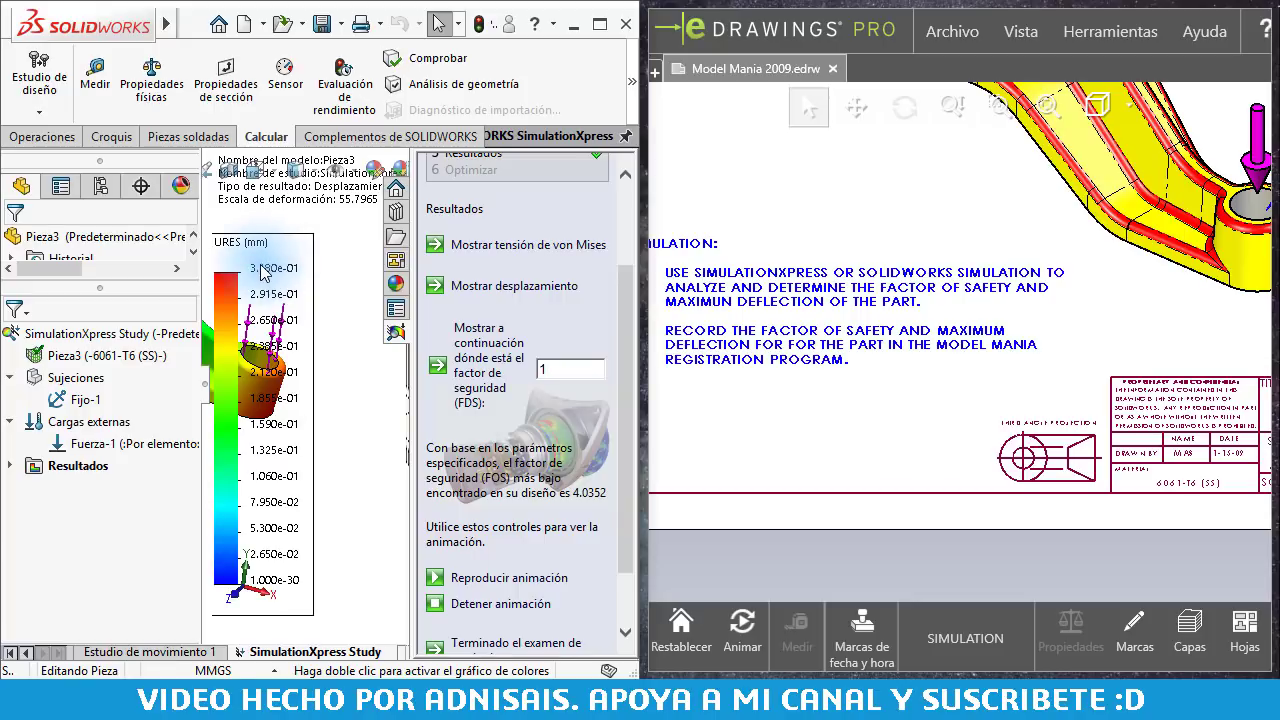
{"action": "left_click", "coordinate": [250, 242]}
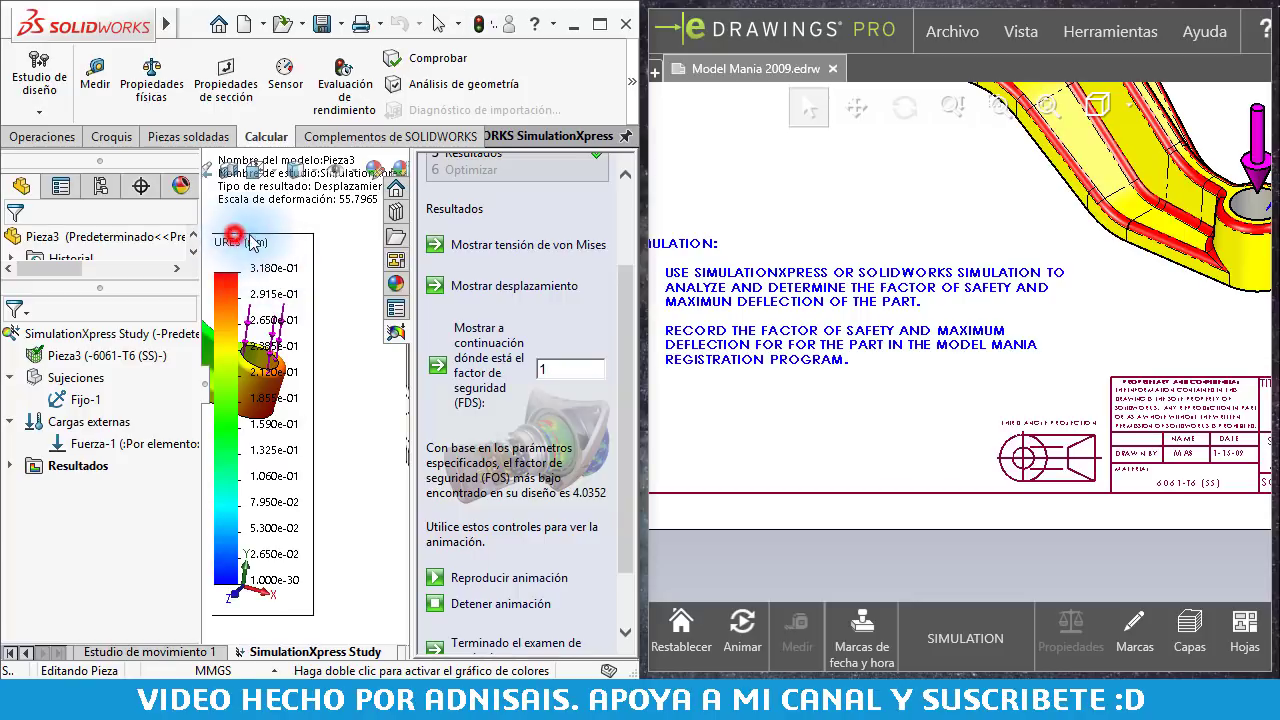
{"action": "middle_click_drag", "start_coordinate": [348, 241], "coordinate": [267, 447]}
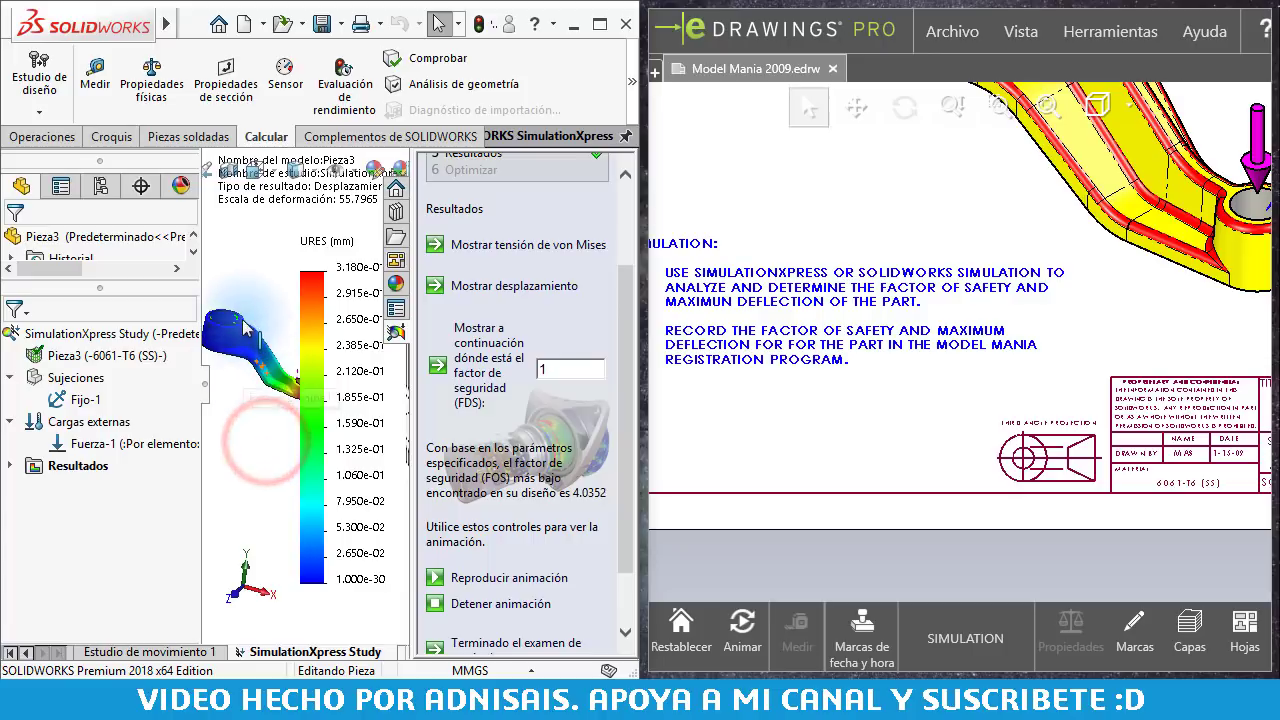
{"action": "middle_click_drag", "start_coordinate": [267, 447], "coordinate": [245, 290]}
Step: Maximize the SOLIDWORKS window and move the colour legend off the model to the right
{"action": "left_click", "coordinate": [599, 24]}
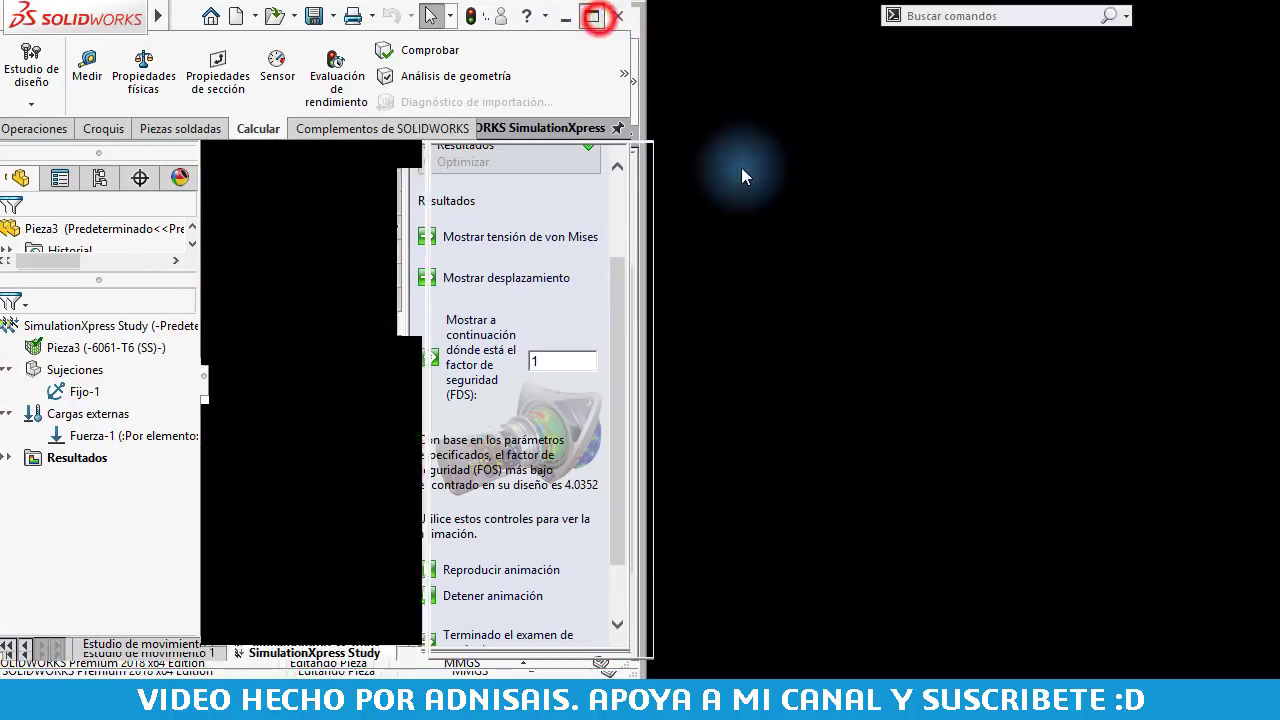
{"action": "middle_click_drag", "start_coordinate": [735, 262], "coordinate": [660, 275]}
{"action": "left_click_drag", "start_coordinate": [651, 226], "coordinate": [923, 224]}
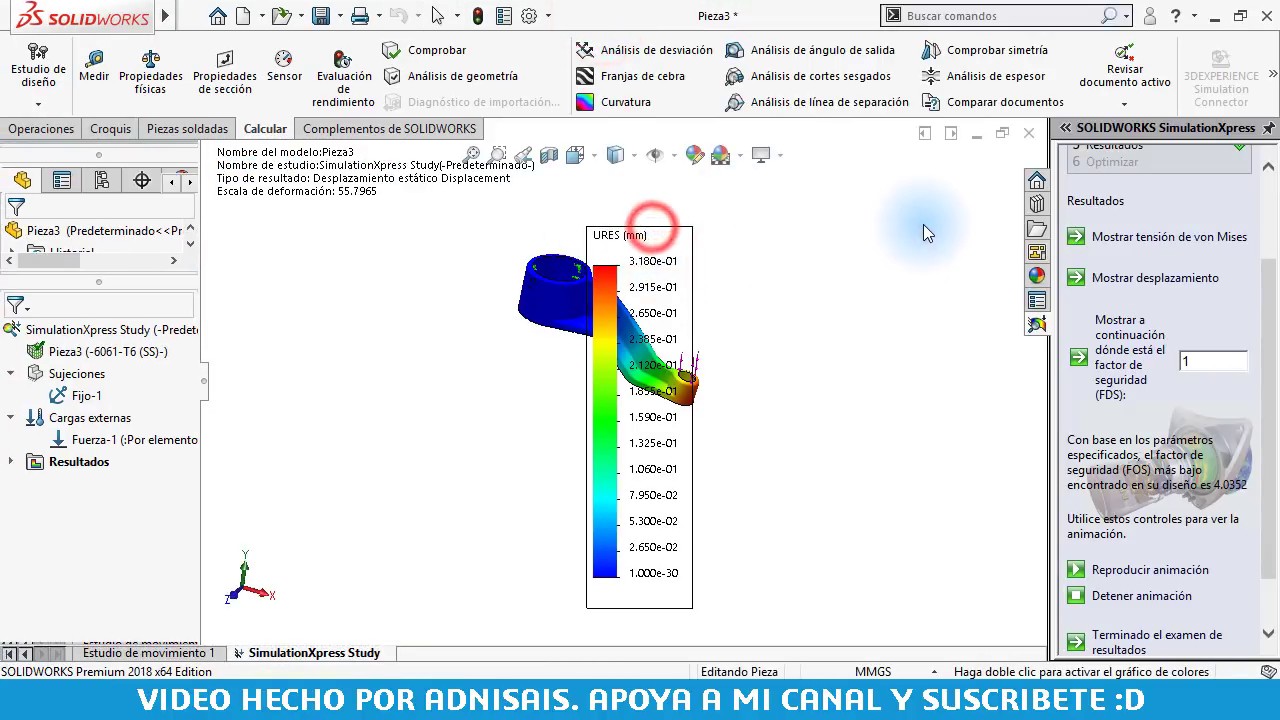
{"action": "scroll", "coordinate": [560, 360], "scroll_direction": "down", "scroll_amount": 3}
{"action": "scroll", "coordinate": [560, 360], "scroll_direction": "down", "scroll_amount": 2}
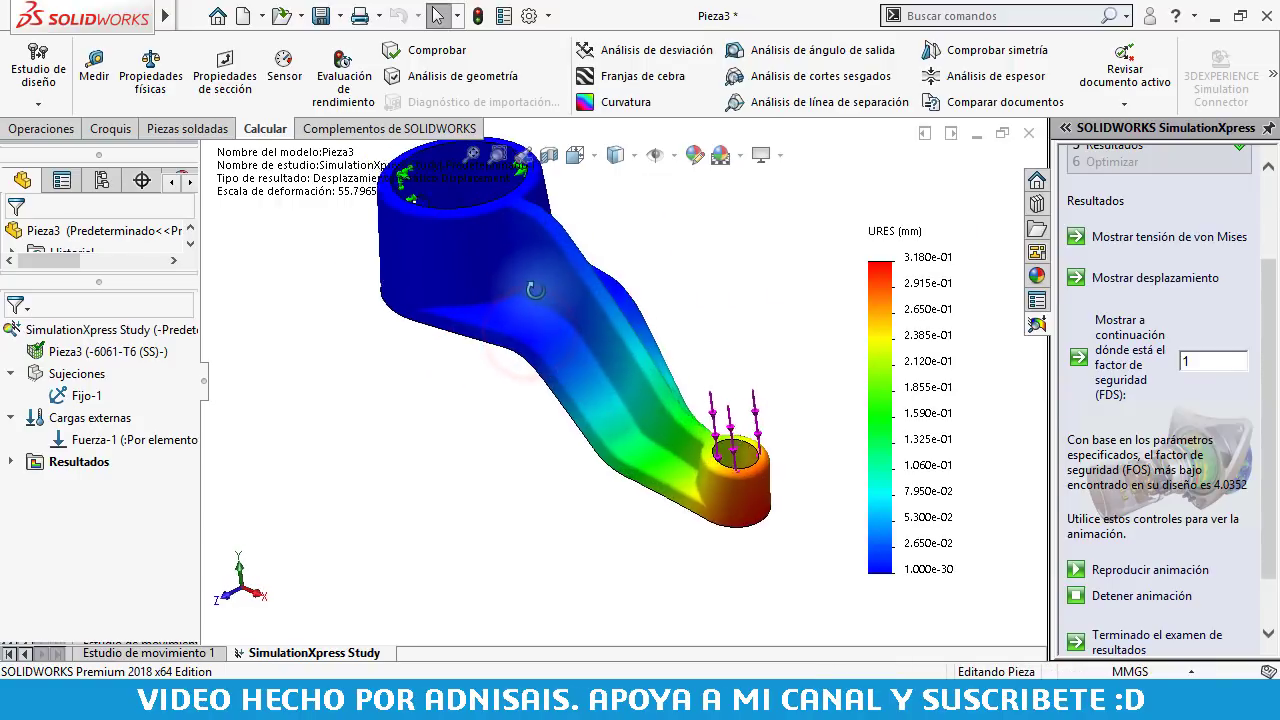
Step: Display the von Mises stress plot, peaking at 6.815e+07 N/m^2, and inspect the stressed rib
{"action": "left_click", "coordinate": [1178, 238]}
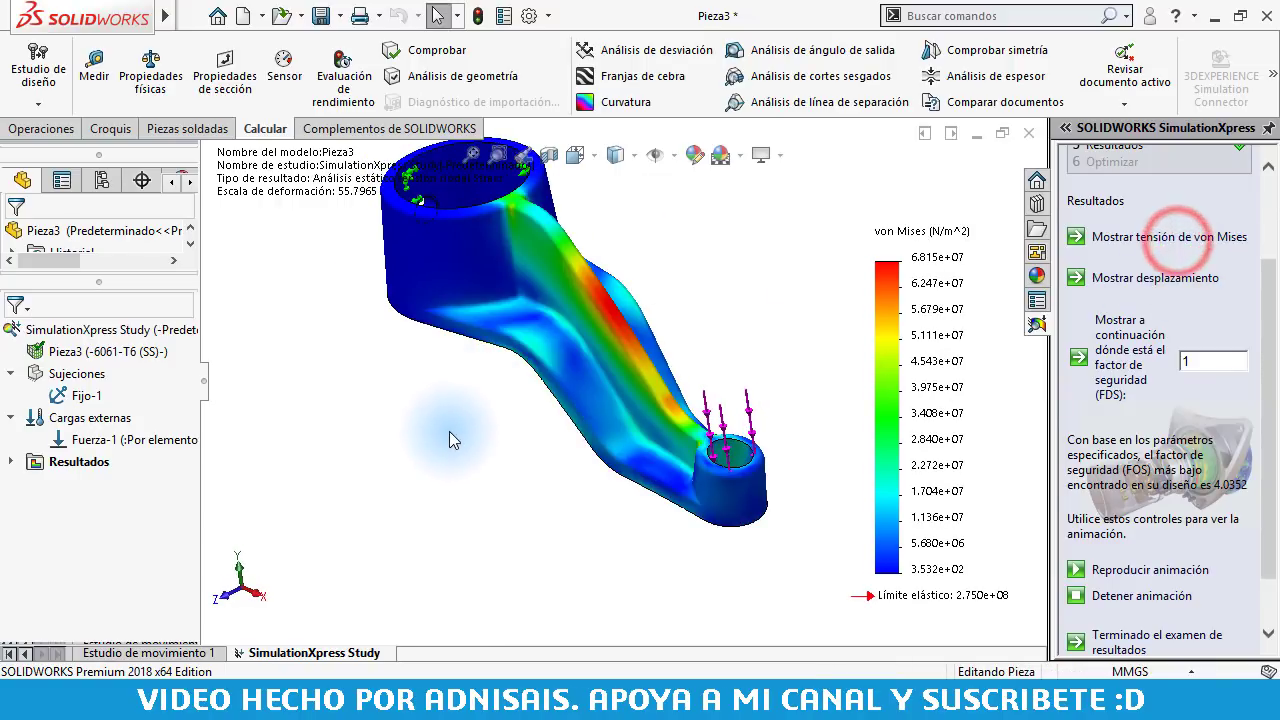
{"action": "middle_click_drag", "start_coordinate": [445, 432], "coordinate": [491, 408]}
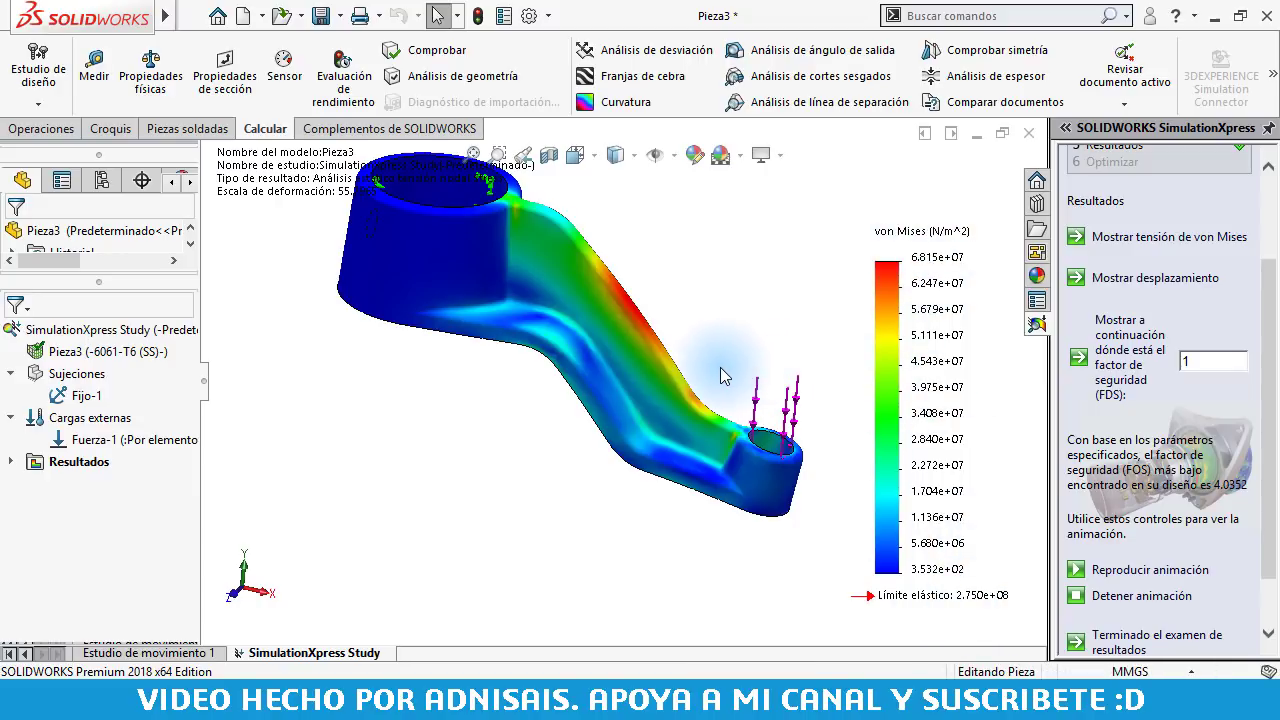
{"action": "middle_click_drag", "start_coordinate": [727, 395], "coordinate": [631, 256]}
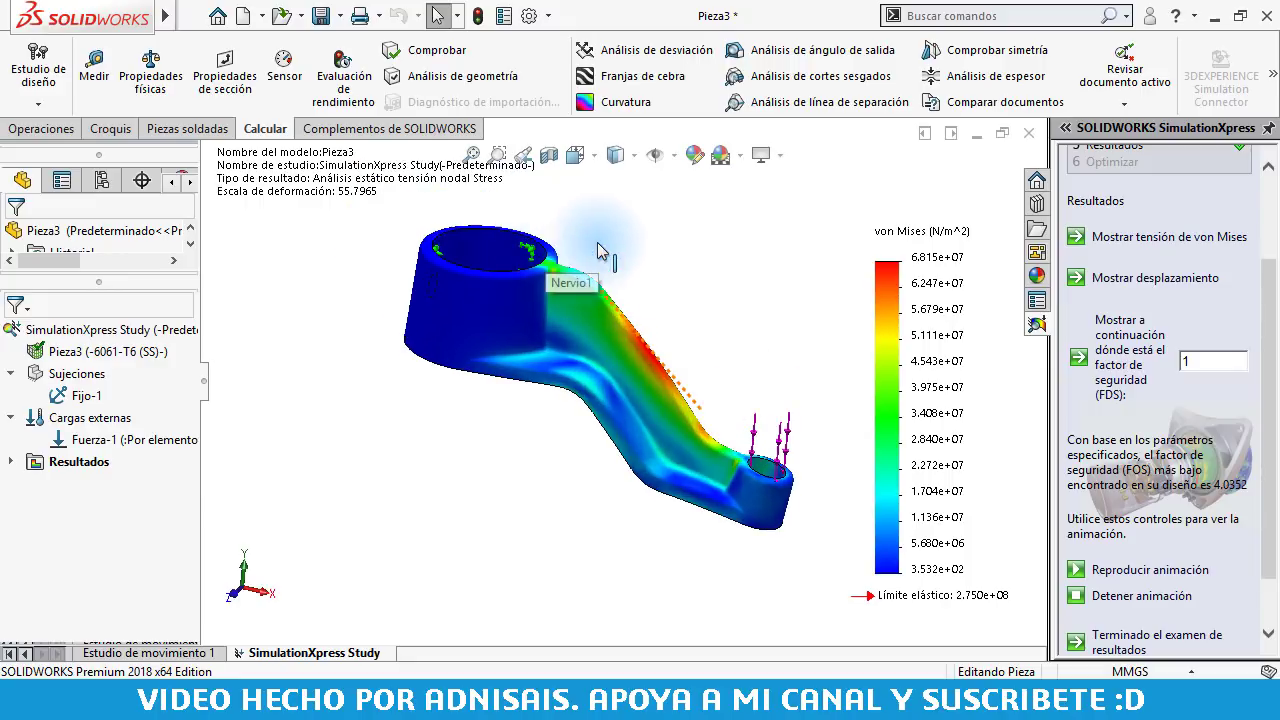